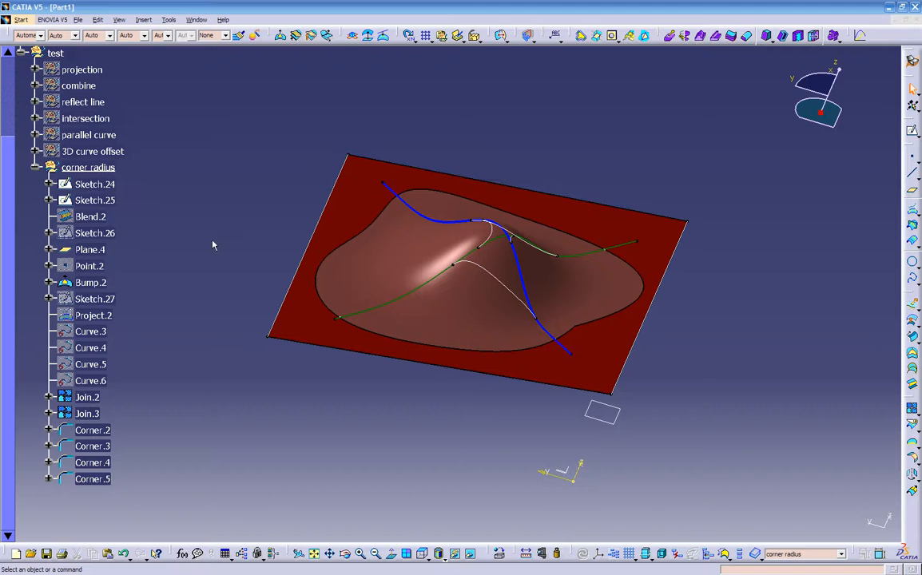
- Collapse the corner radius geometrical set in the tree and hide it
click(912, 278)
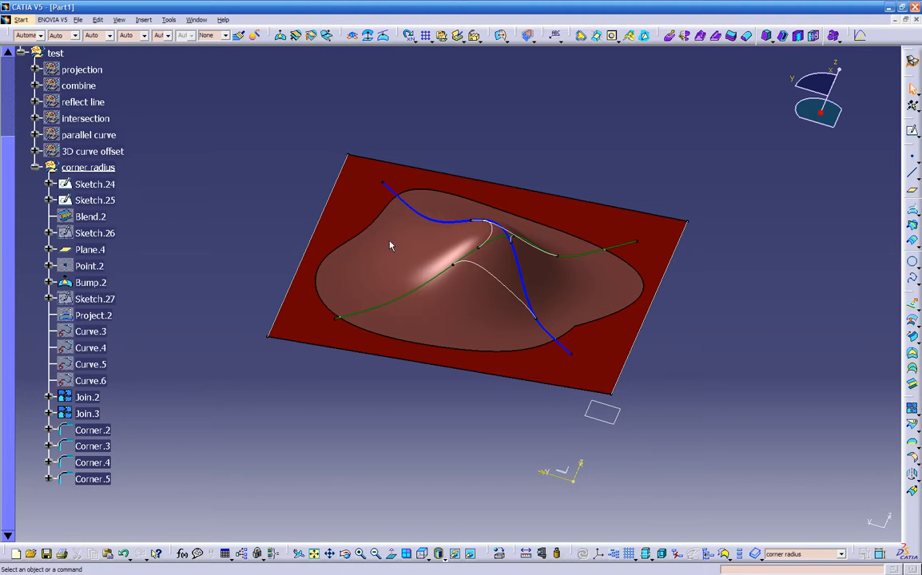
click(35, 166)
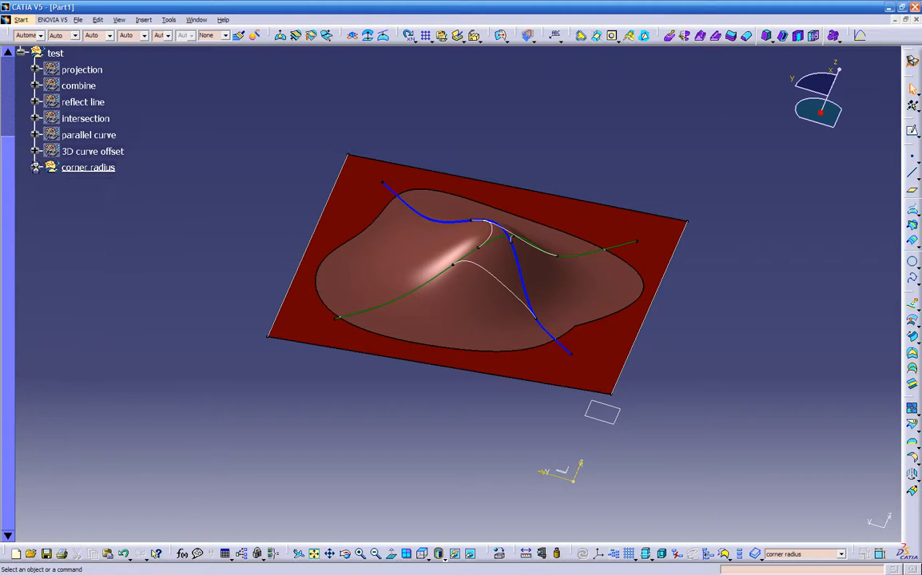
right_click(72, 167)
click(98, 201)
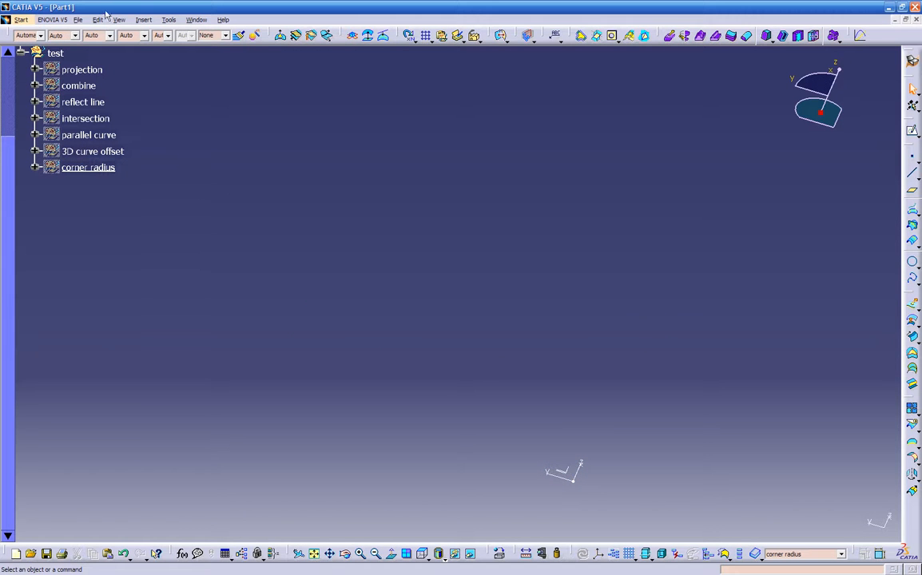
- Insert a new geometrical set named conic with test as its father
click(143, 19)
click(156, 65)
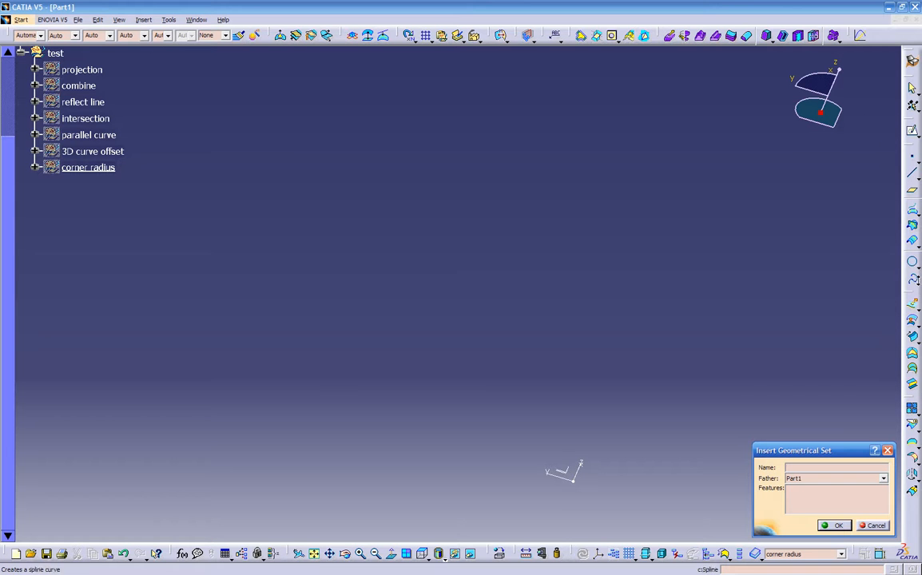
click(806, 466)
text(conic)
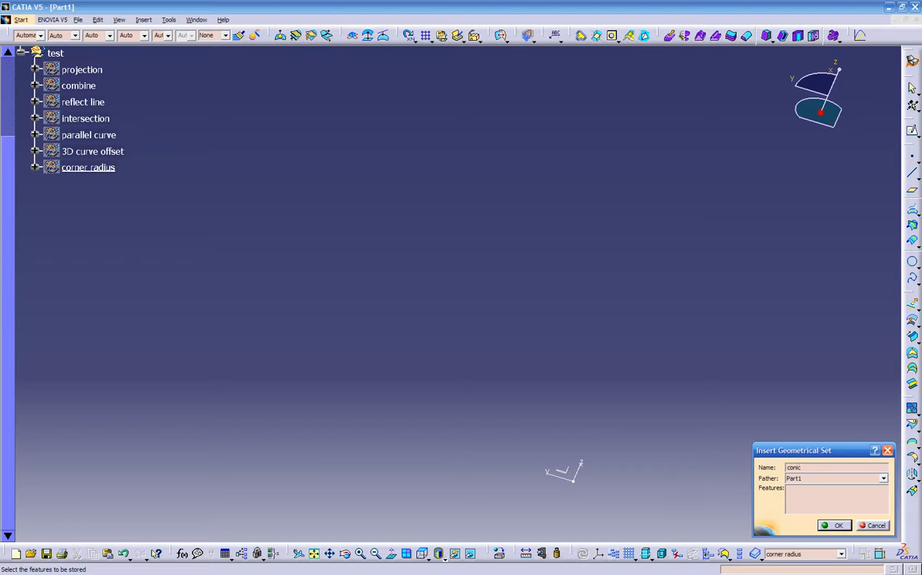
click(837, 480)
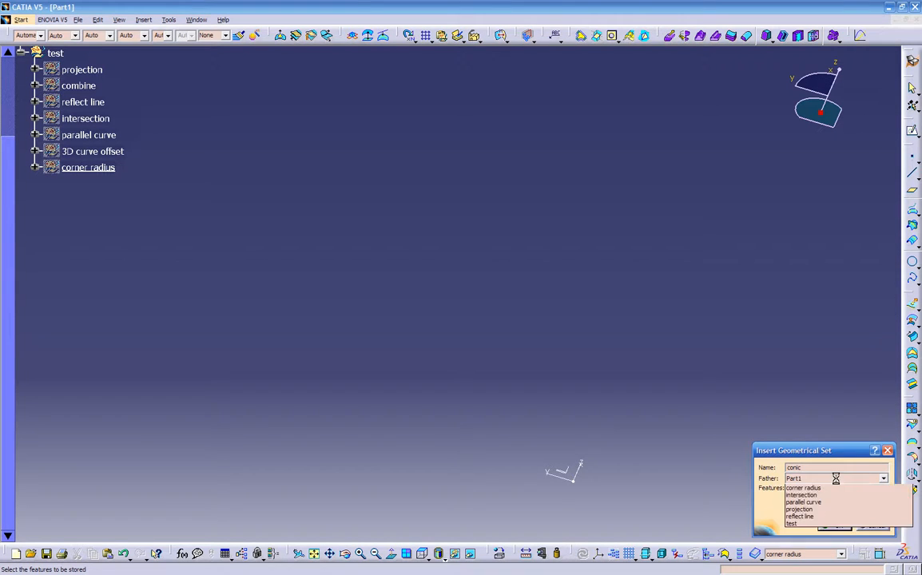
click(802, 541)
click(834, 526)
middle_drag(496, 345, 397, 208)
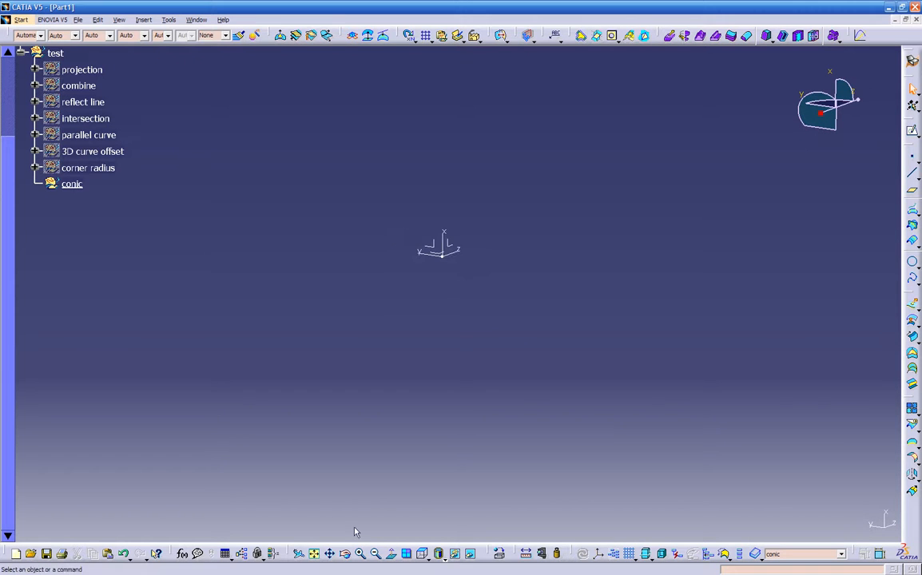
click(422, 553)
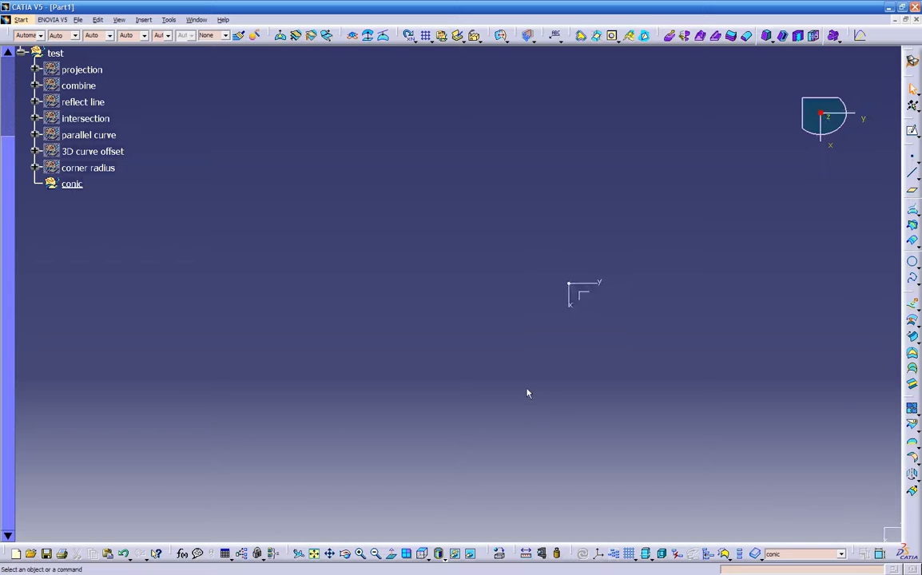
click(338, 238)
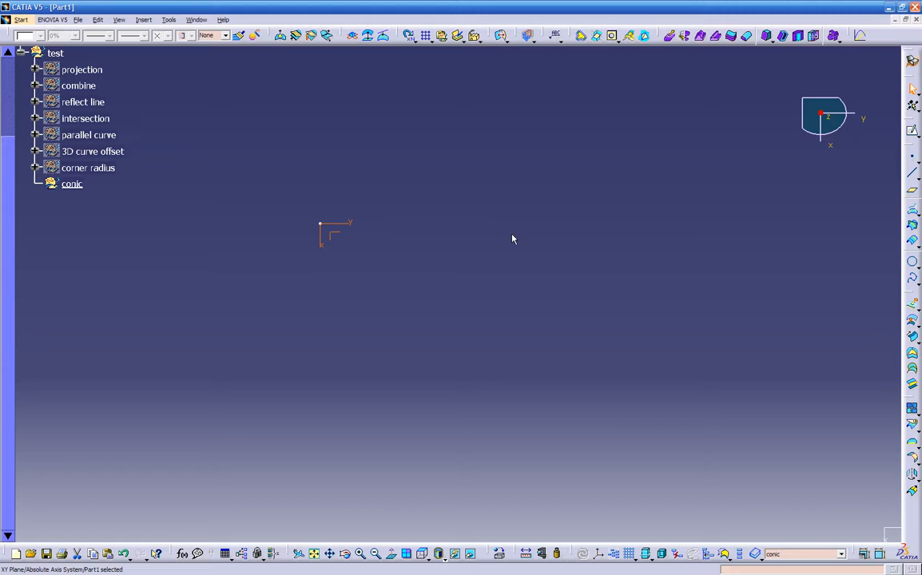
click(493, 257)
middle_drag(415, 336, 379, 281)
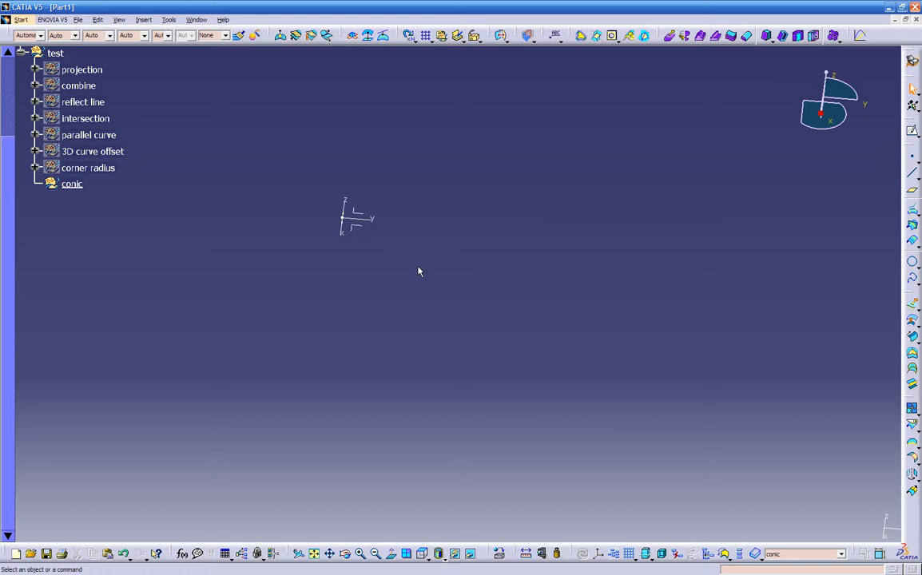
click(912, 175)
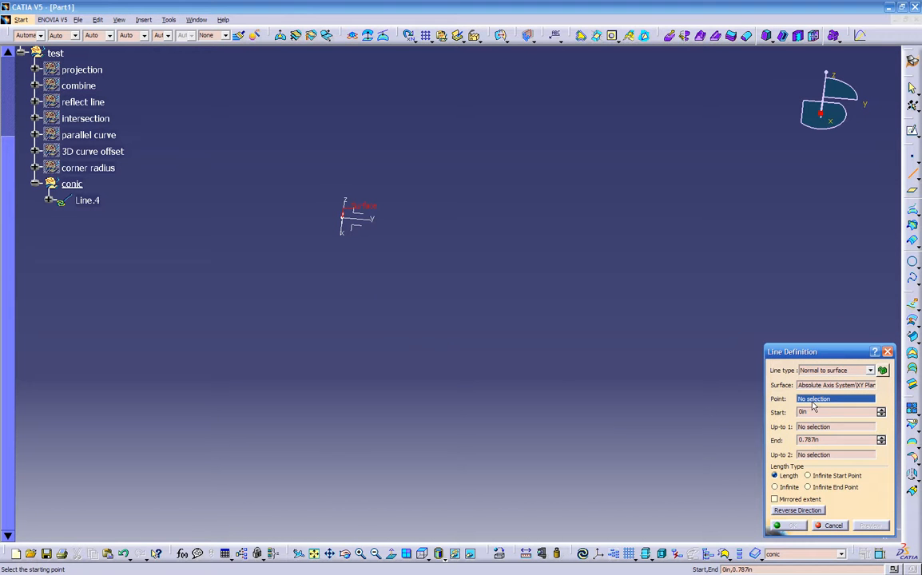
click(831, 526)
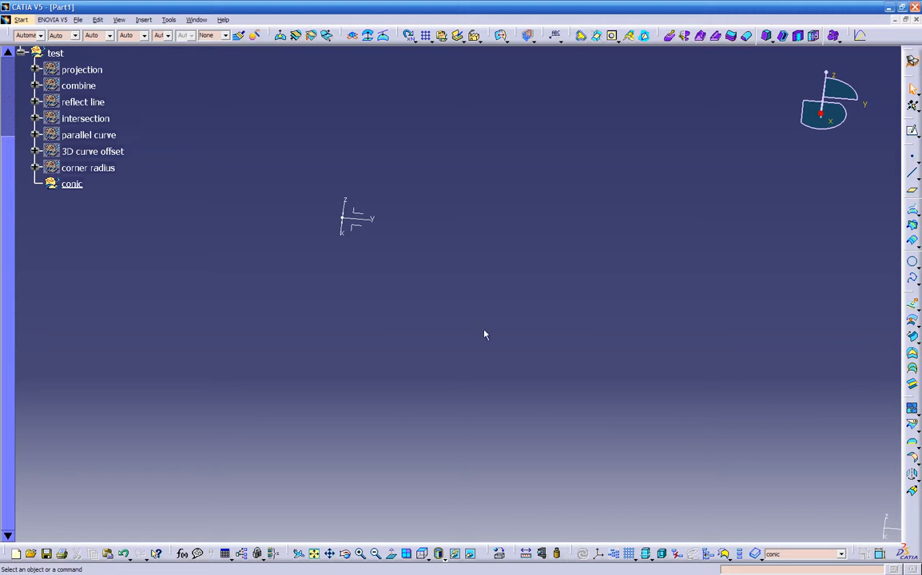
- Place two points on the XY plane on the positive X and Y side, the second farther from the origin in both directions
click(355, 226)
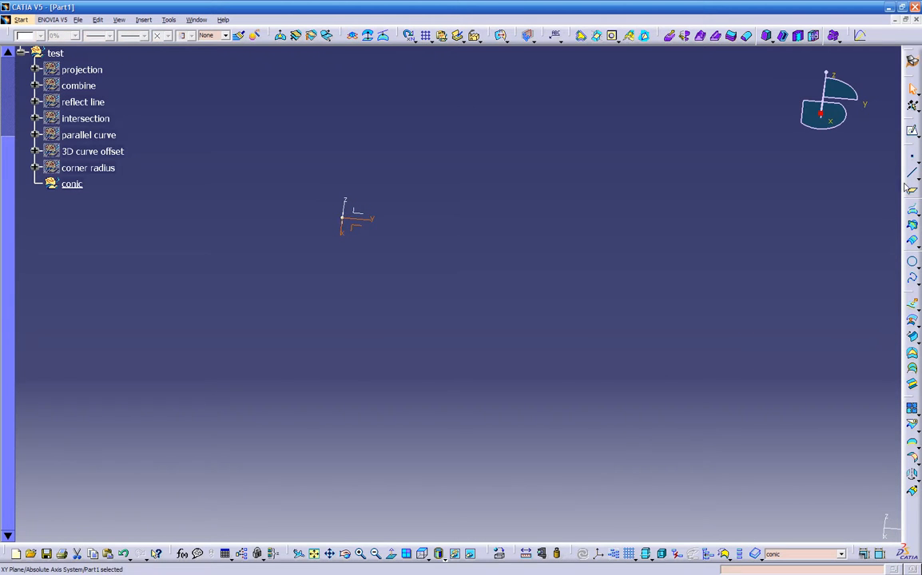
click(422, 553)
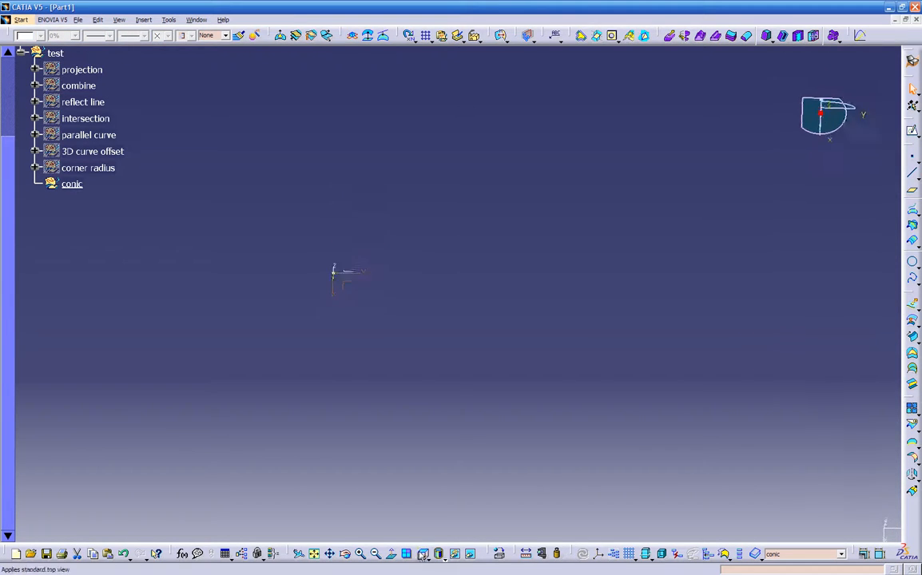
middle_drag(414, 488, 408, 385)
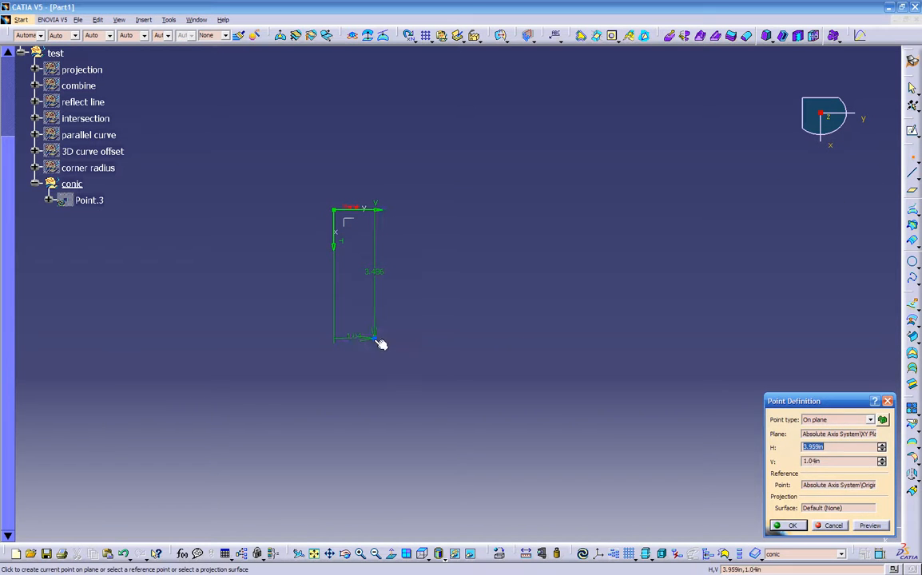
click(373, 337)
key(Return)
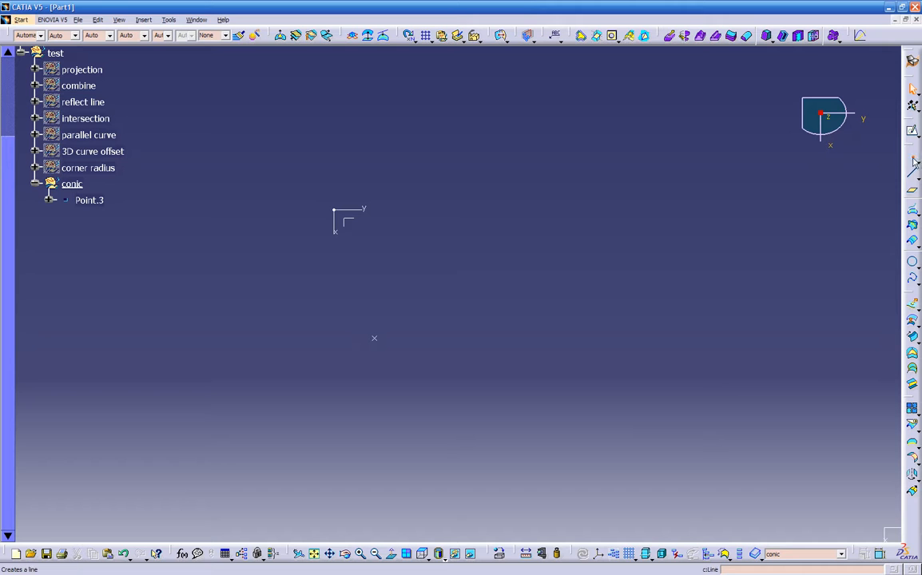
click(914, 162)
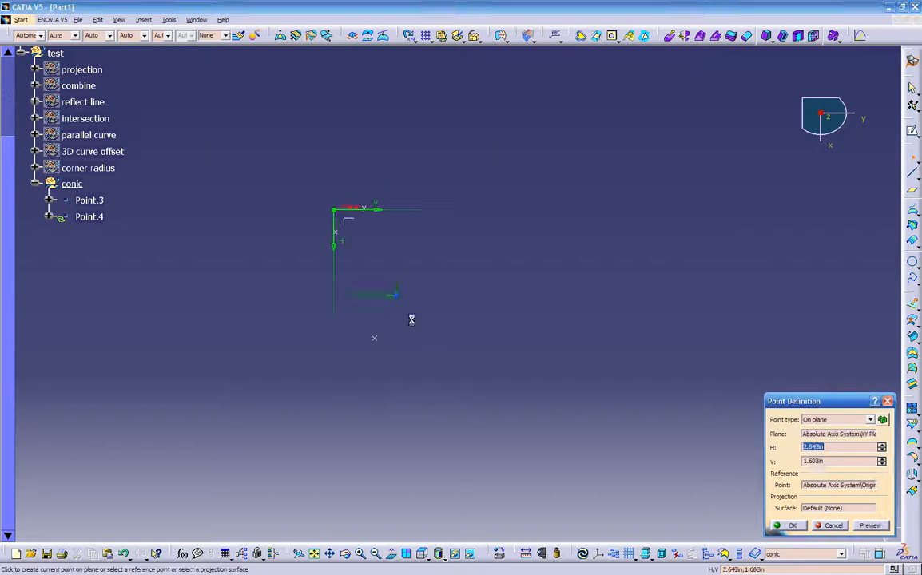
click(451, 432)
key(Return)
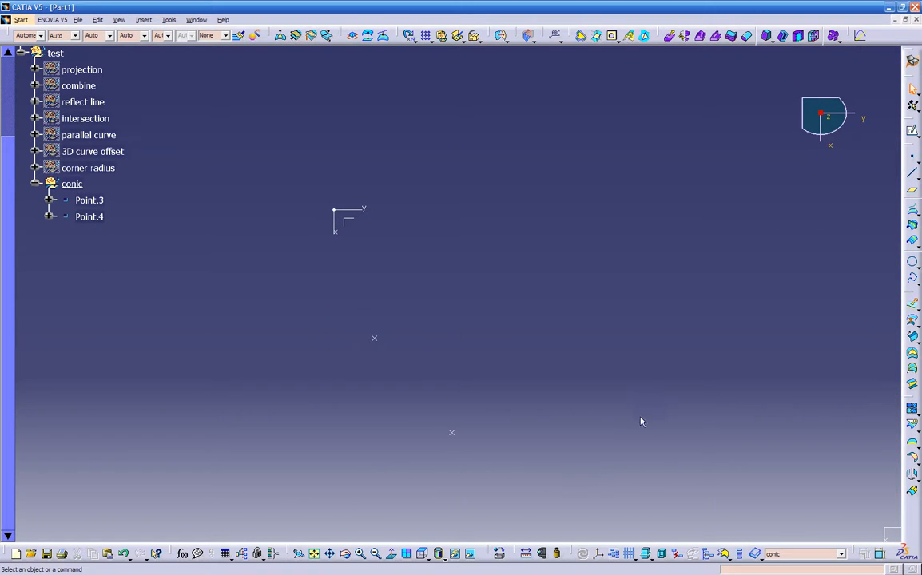
- Add two more points on the XY plane, one close to the Y axis at about 4.2 in and one at larger positive X and Y
click(914, 162)
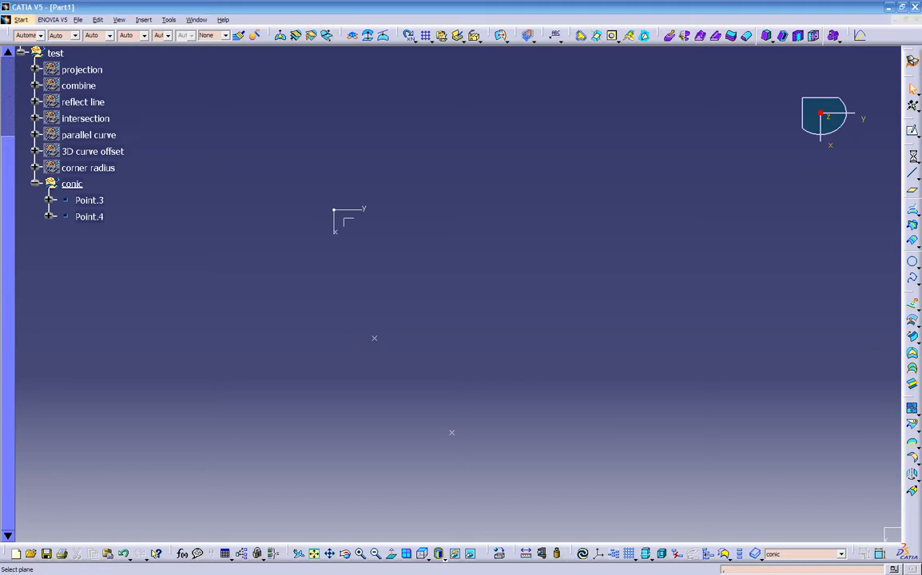
click(354, 223)
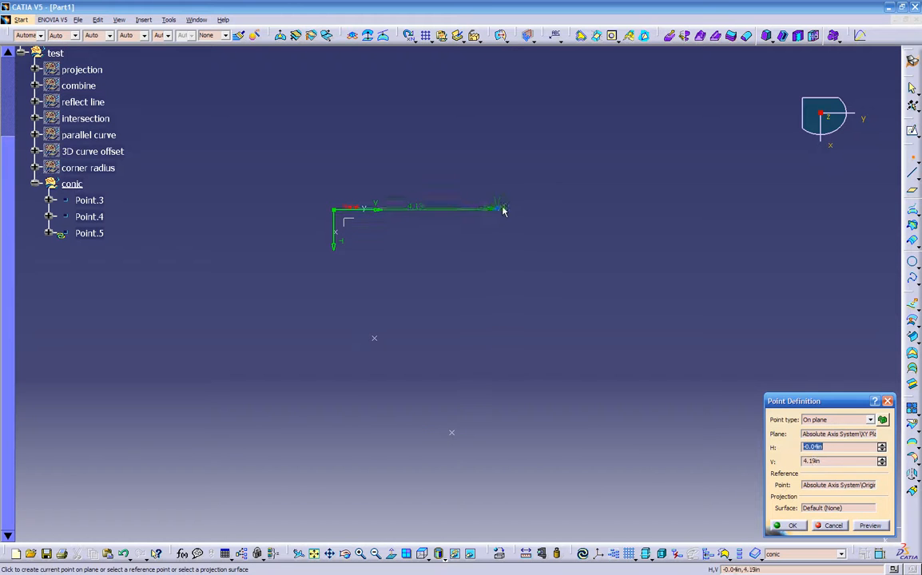
click(497, 209)
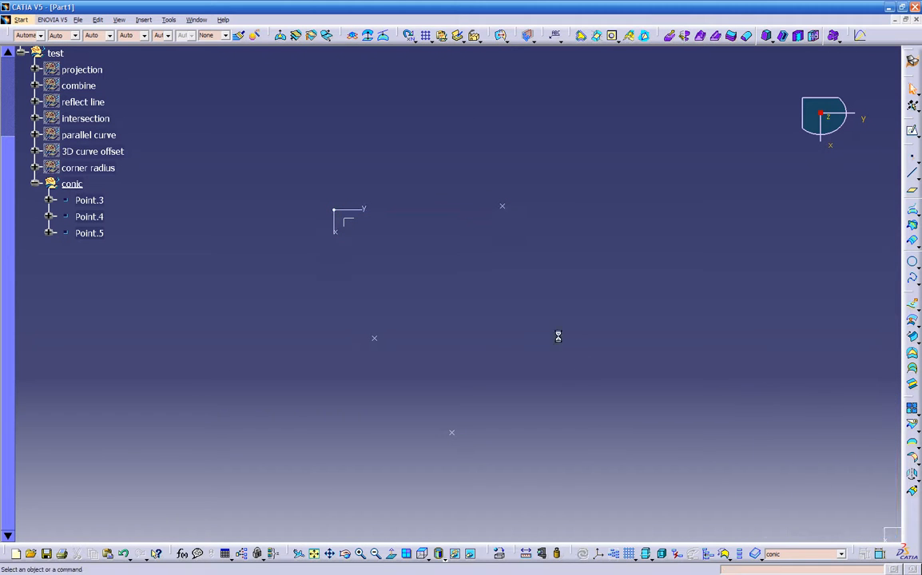
click(912, 159)
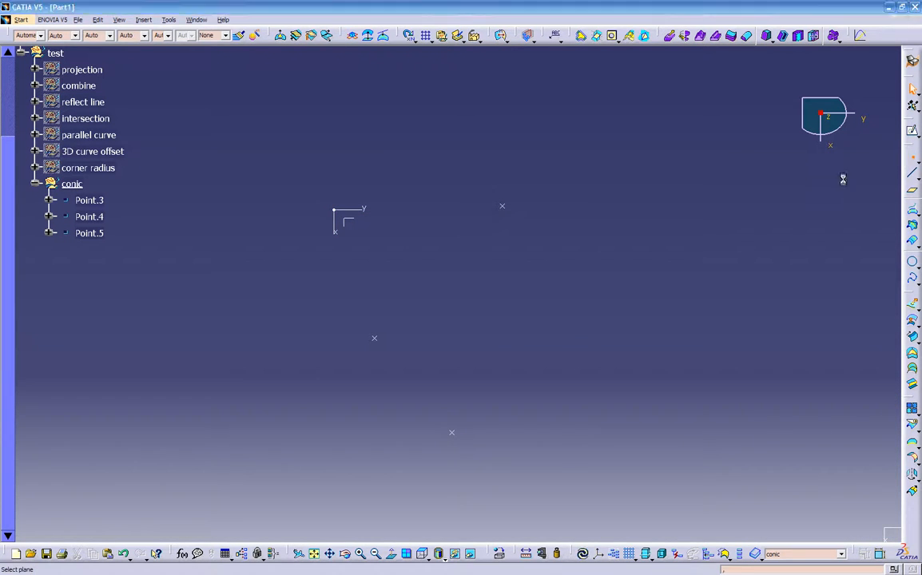
click(346, 219)
click(588, 388)
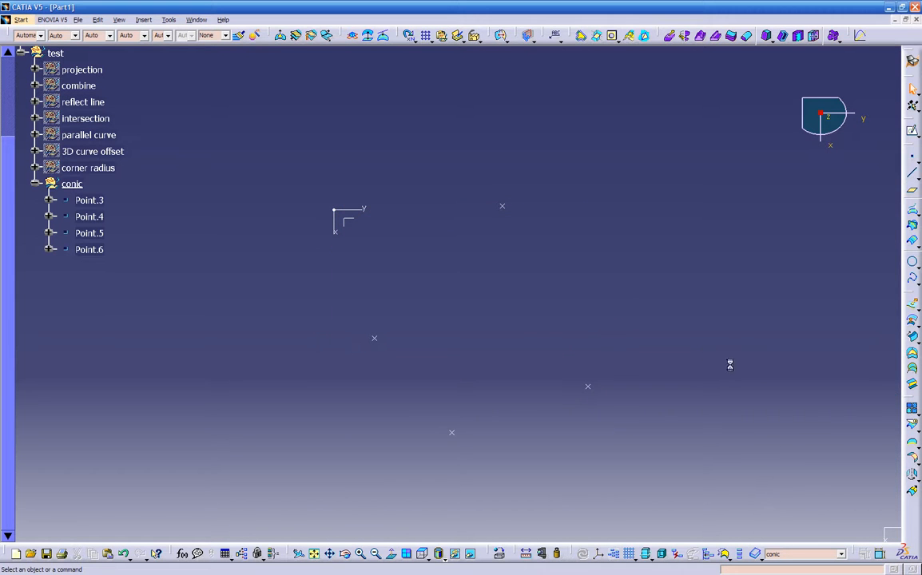
- Create a point-to-point line from Point.6 to Point.5
middle_drag(816, 214, 475, 336)
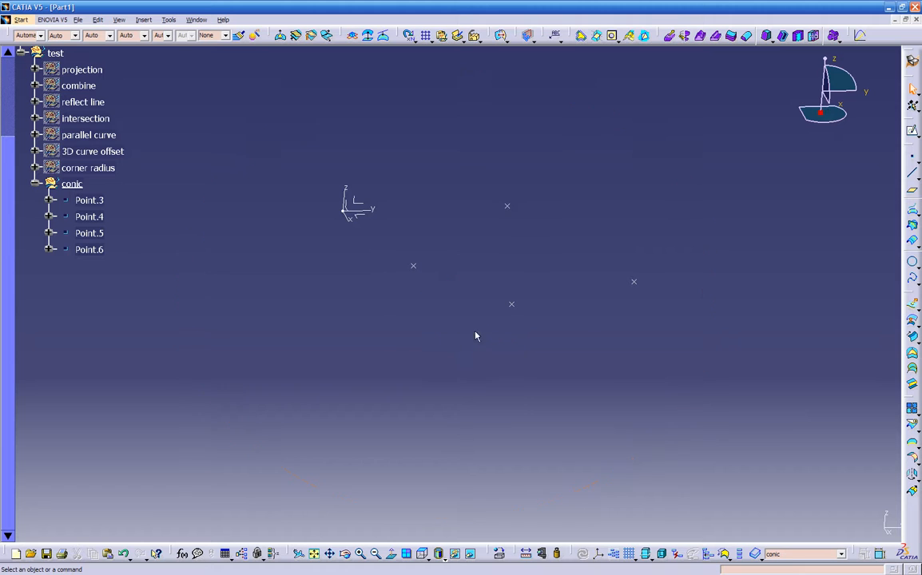
click(911, 174)
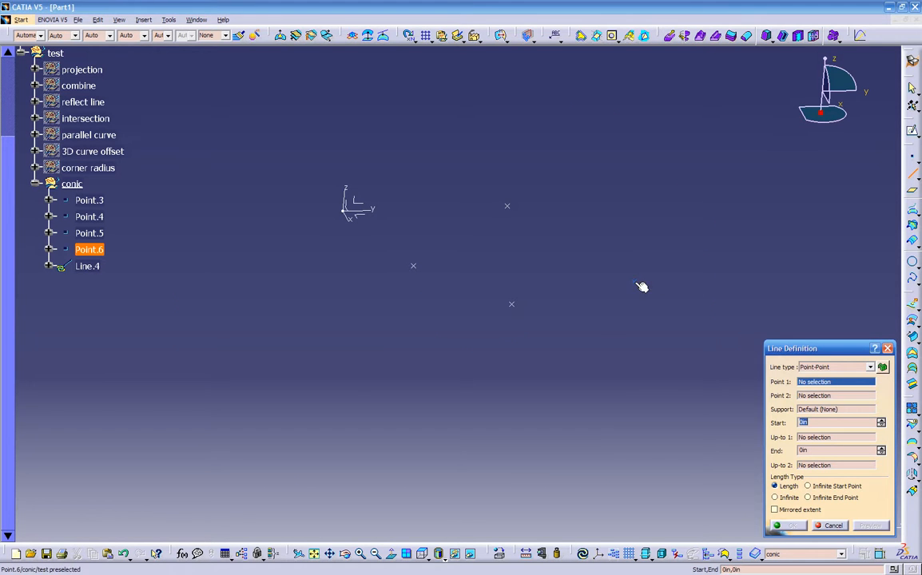
click(638, 283)
click(503, 206)
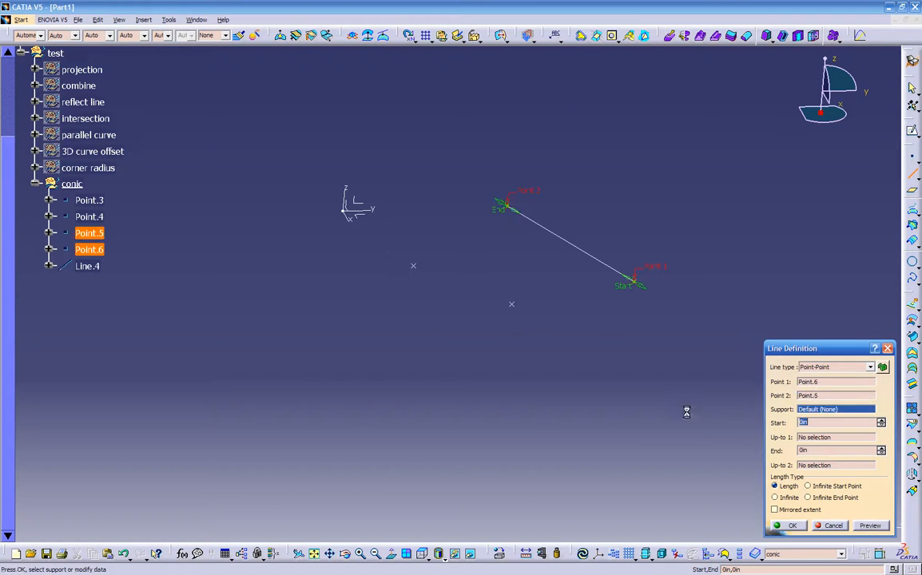
click(788, 525)
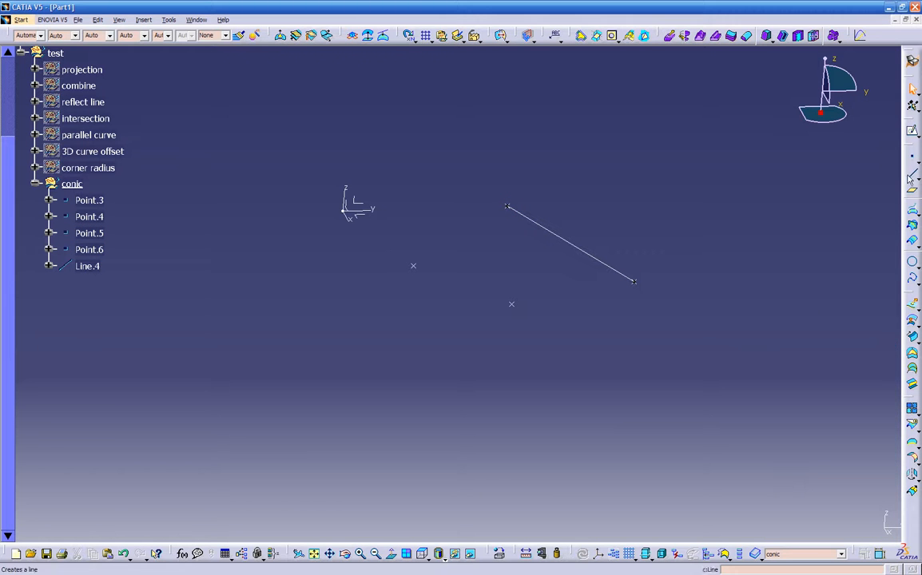
- Create a second point-to-point line from Point.4 to Point.3
click(512, 304)
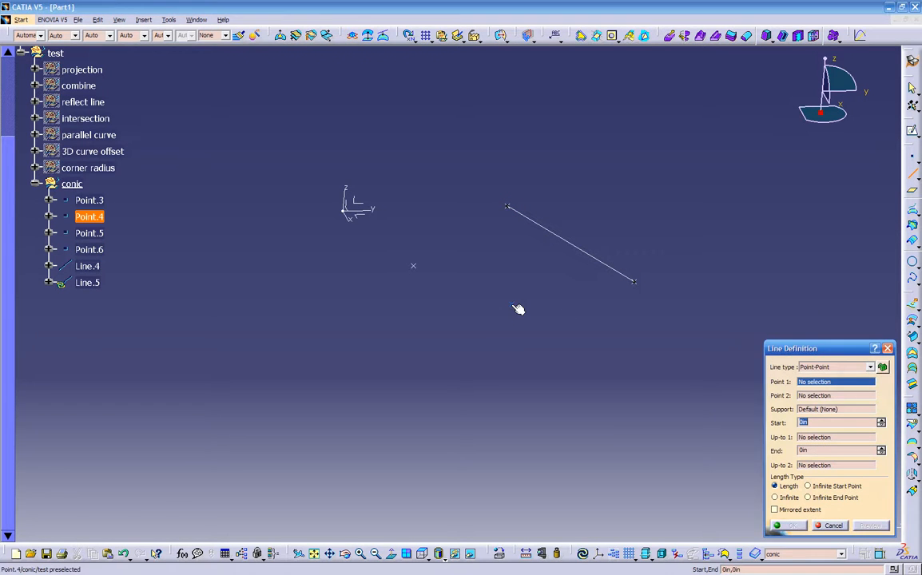
click(416, 266)
click(786, 526)
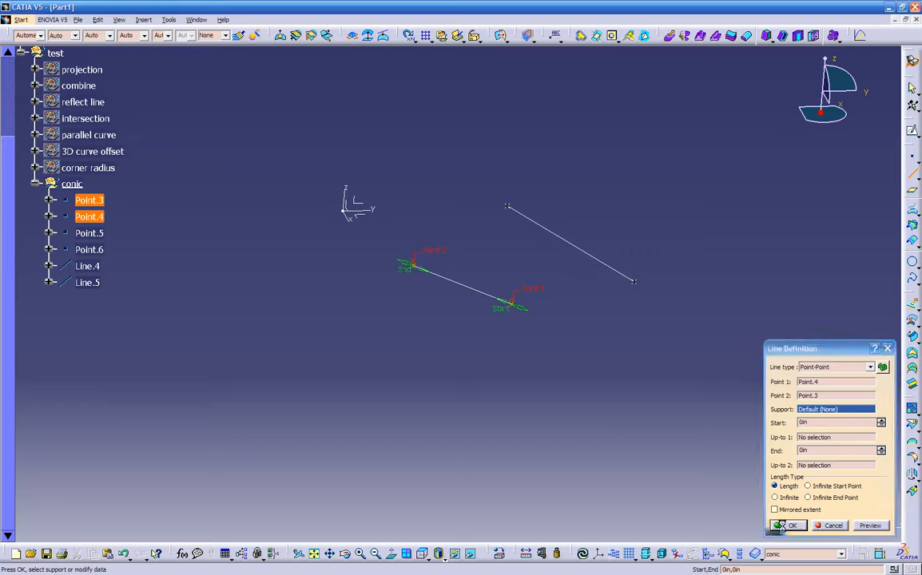
- Start a conic curve with the XY plane of the absolute axis system as its support
mouse_move(446, 376)
middle_down()
mouse_move(430, 385)
mouse_move(441, 361)
middle_up()
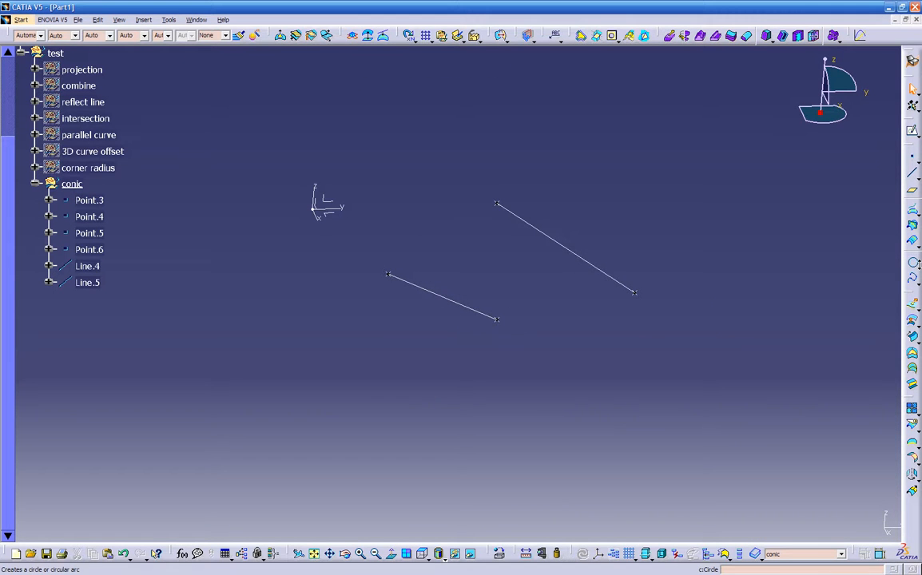
click(916, 267)
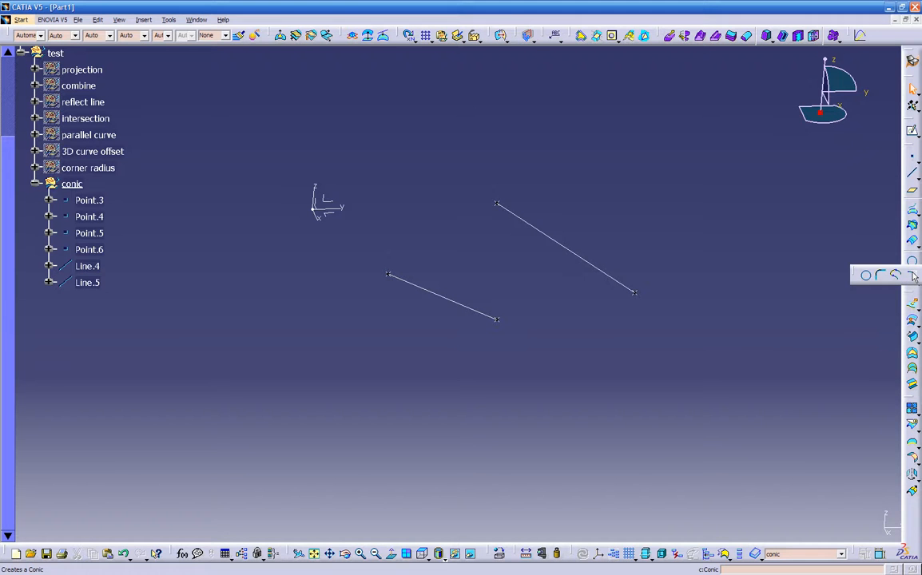
click(913, 277)
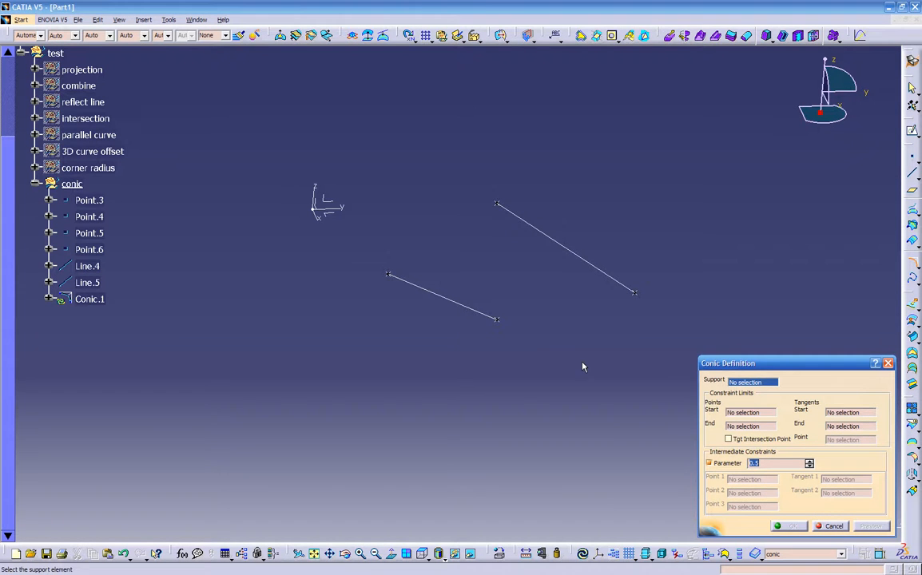
middle_drag(527, 392, 452, 355)
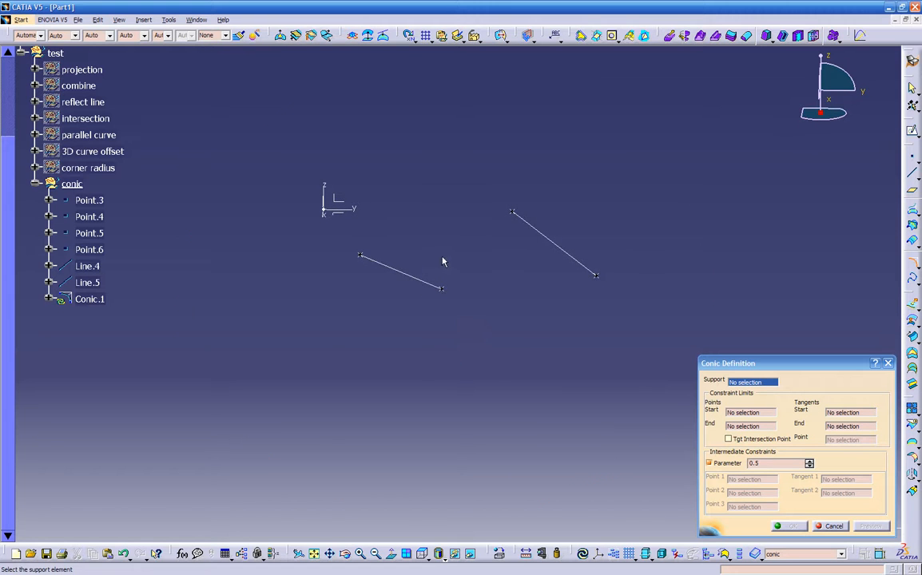
click(334, 213)
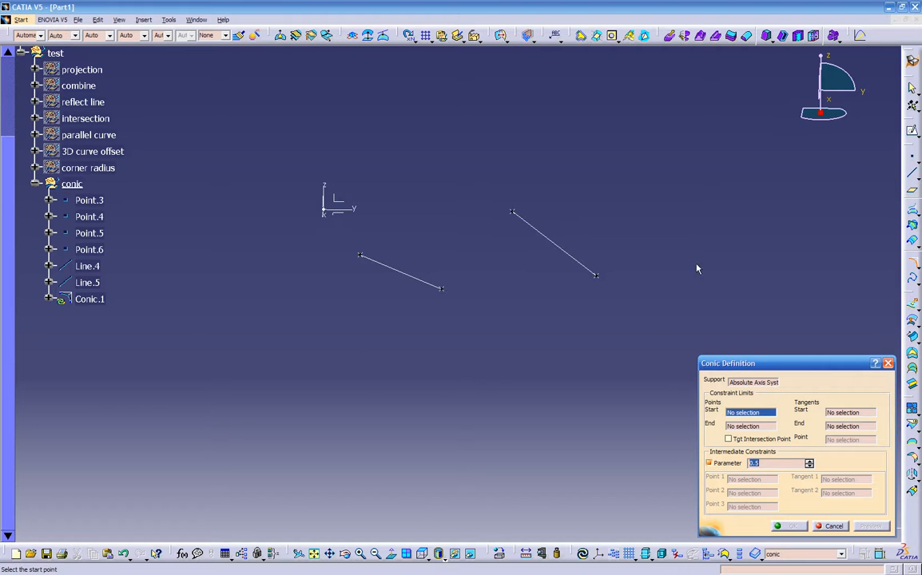
middle_drag(460, 346, 477, 205)
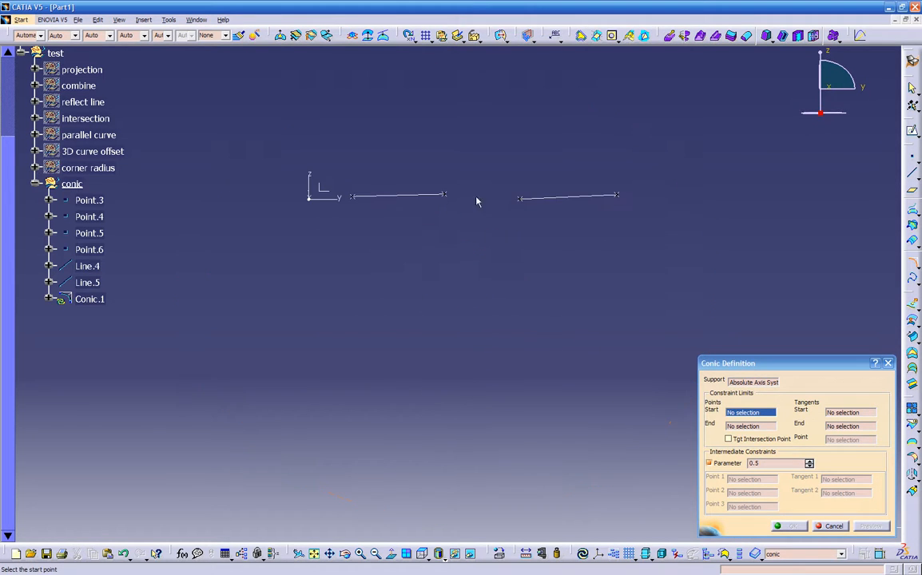
middle_drag(473, 257, 504, 363)
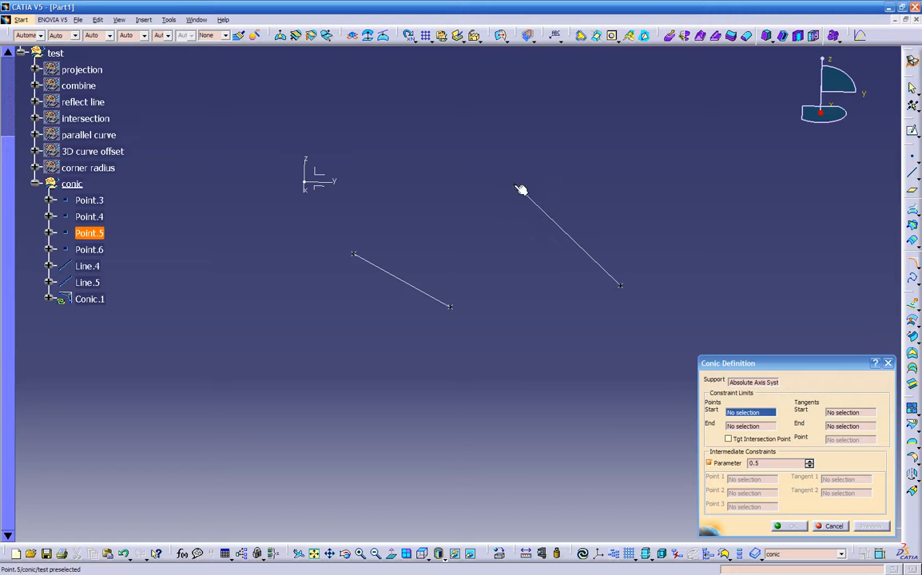
- Set the conic's start to Point.5 and end to Point.3, with Line.4 and Line.5 as the start and end tangents
click(517, 187)
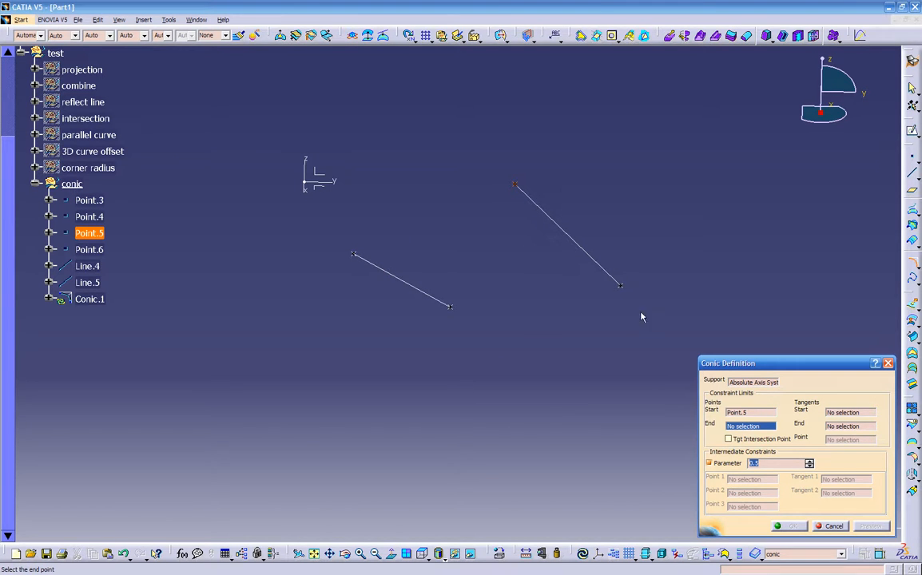
click(356, 254)
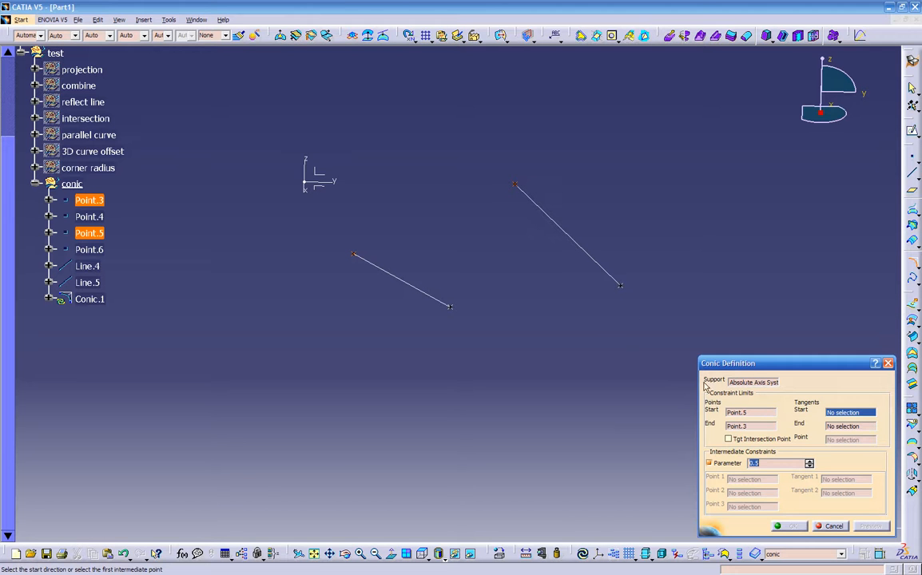
click(546, 212)
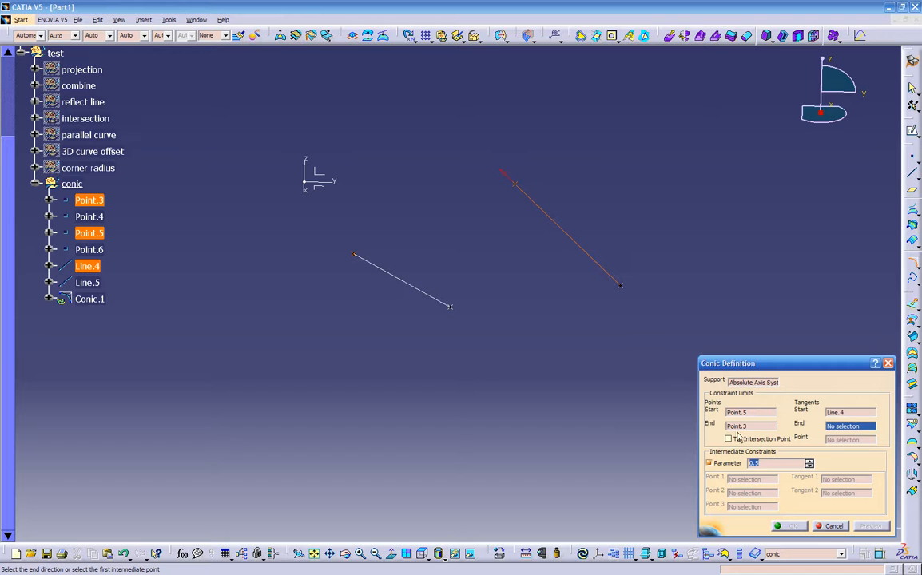
click(401, 279)
middle_drag(436, 312, 569, 403)
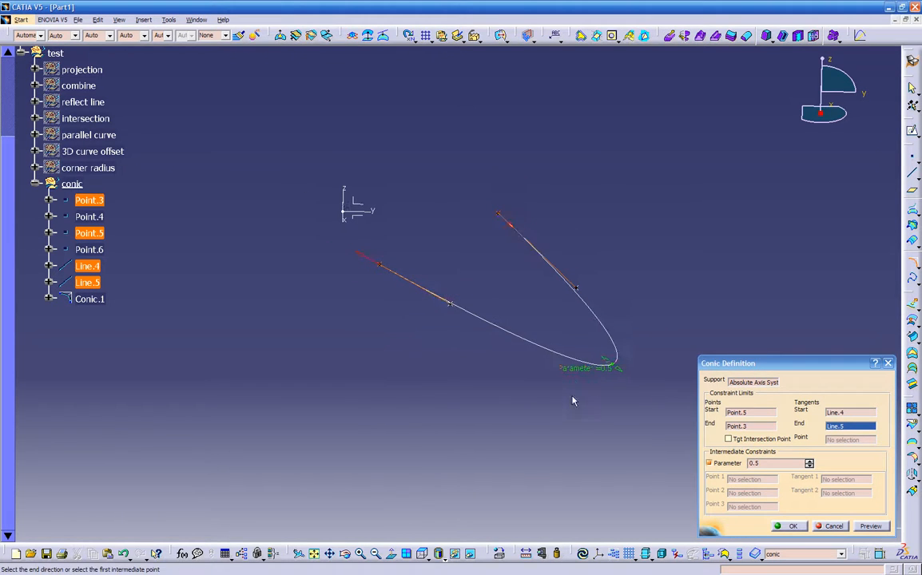
- Adjust the conic's parameter with its on-screen handle to about 0.219 and create the curve
drag(612, 375, 593, 451)
middle_drag(592, 451, 464, 322)
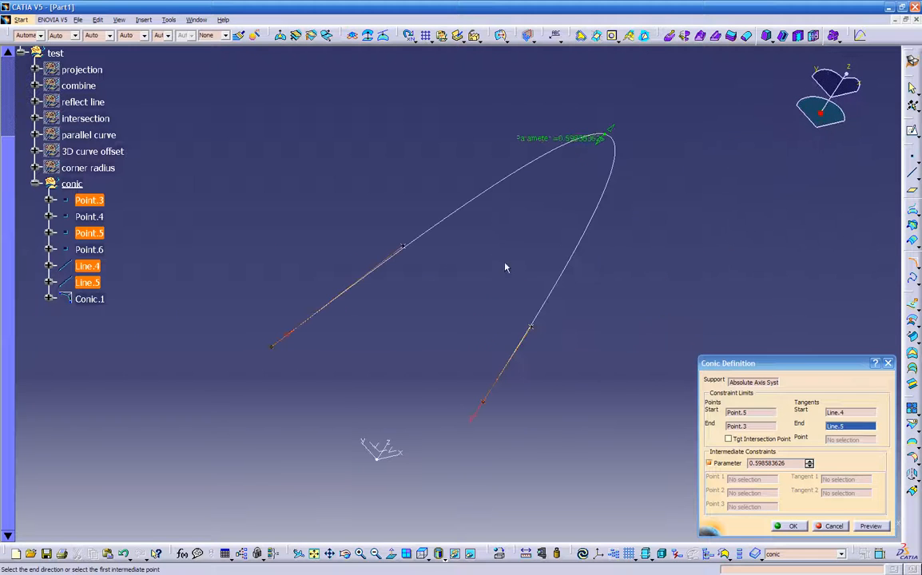
drag(592, 147, 326, 406)
click(460, 311)
drag(374, 368, 629, 179)
middle_drag(565, 432, 555, 234)
drag(597, 148, 428, 329)
middle_drag(428, 329, 361, 369)
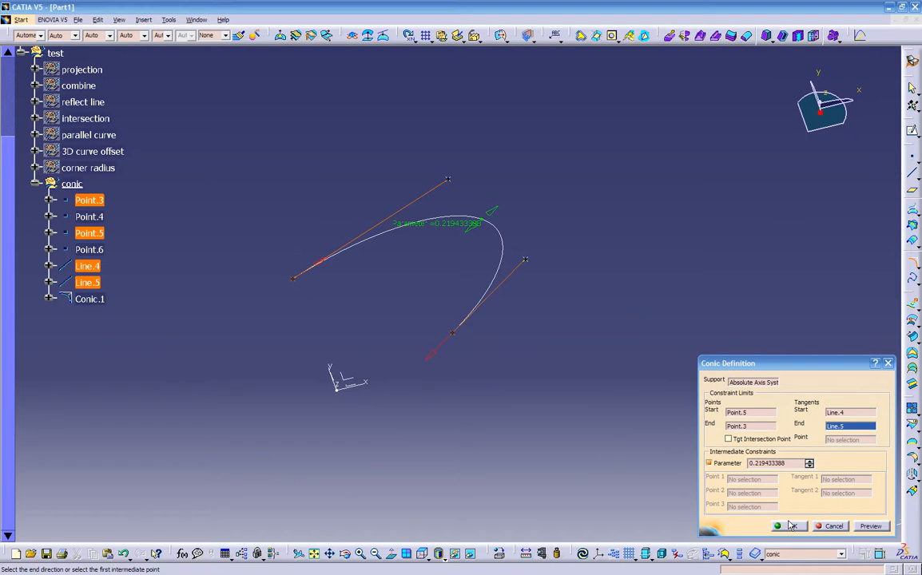
click(791, 526)
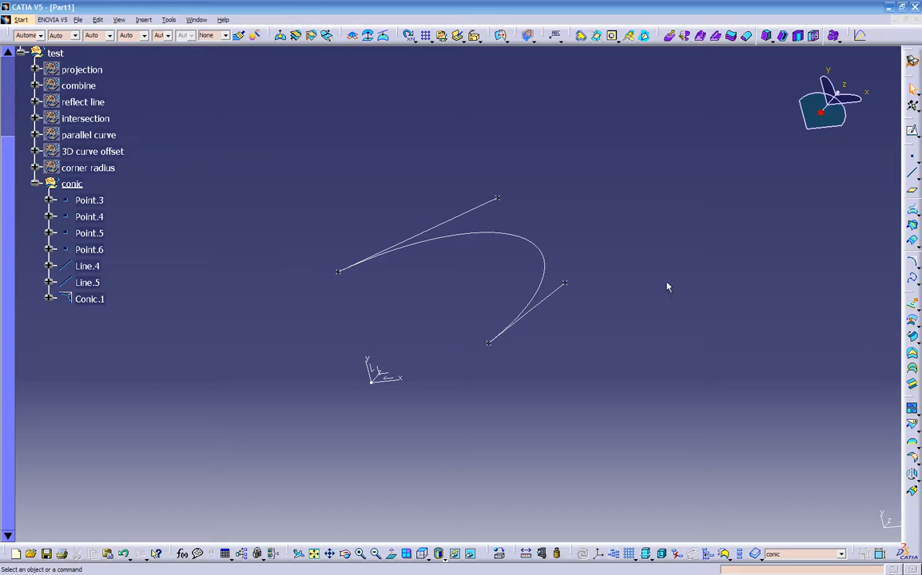
- Create a spline through Point.4, Point.3, Point.5 and Point.6, in that order
click(913, 280)
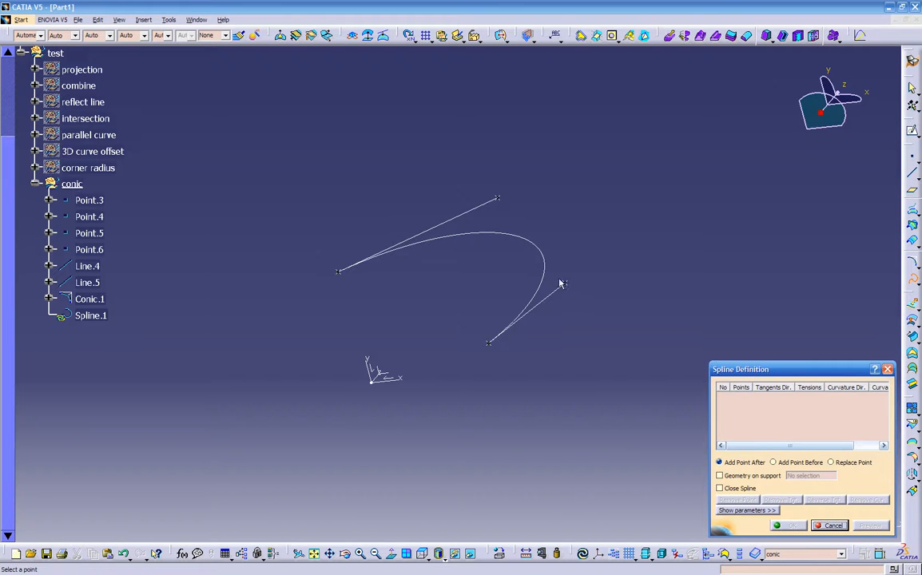
click(563, 283)
click(491, 343)
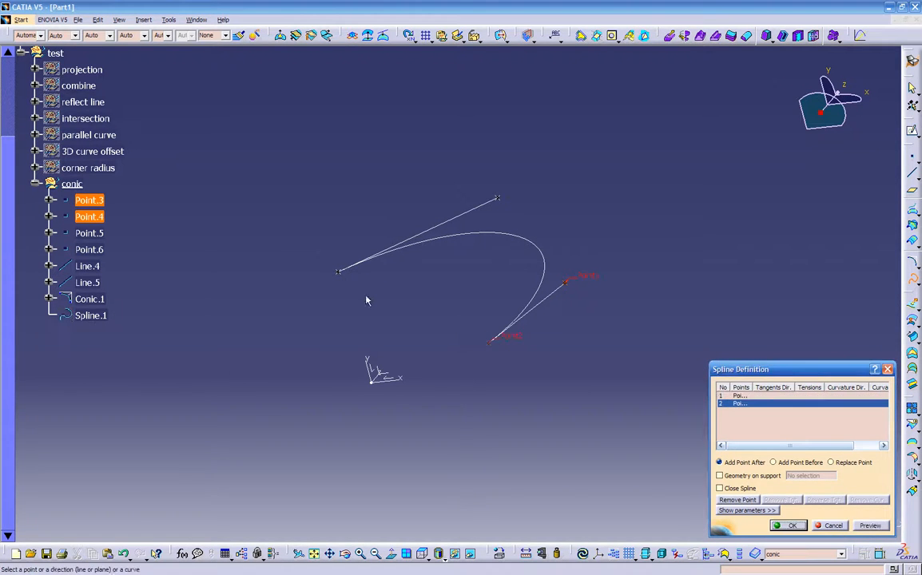
click(339, 272)
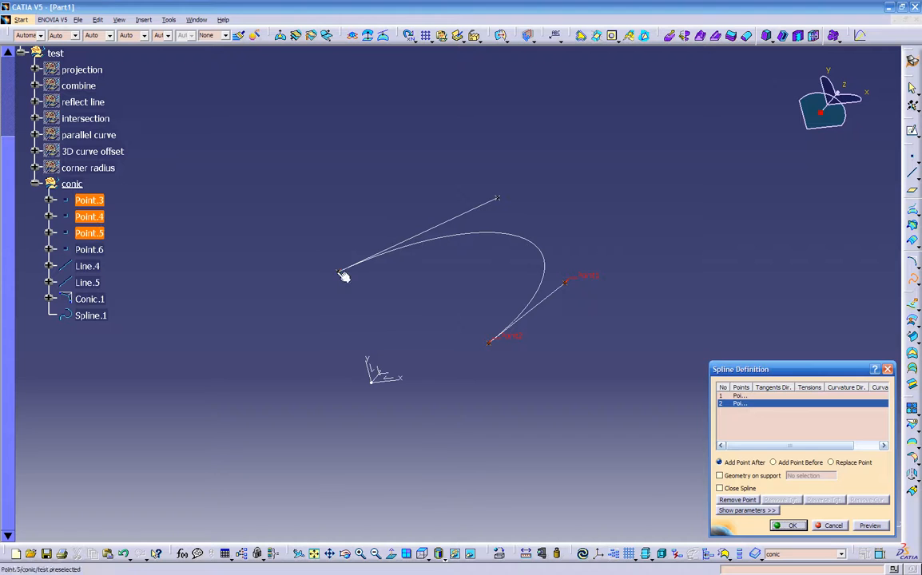
click(495, 199)
middle_drag(460, 425, 559, 273)
middle_drag(432, 336, 434, 370)
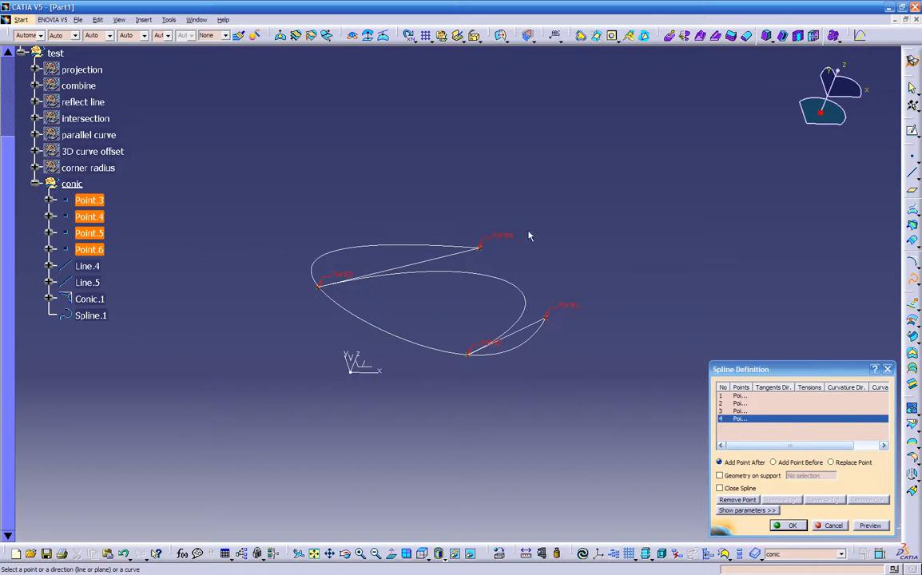
click(789, 526)
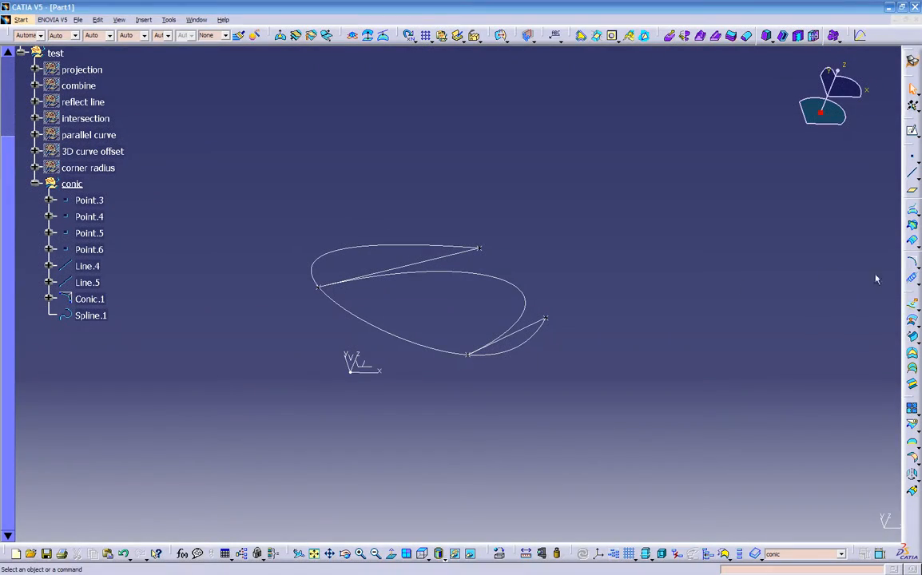
click(914, 285)
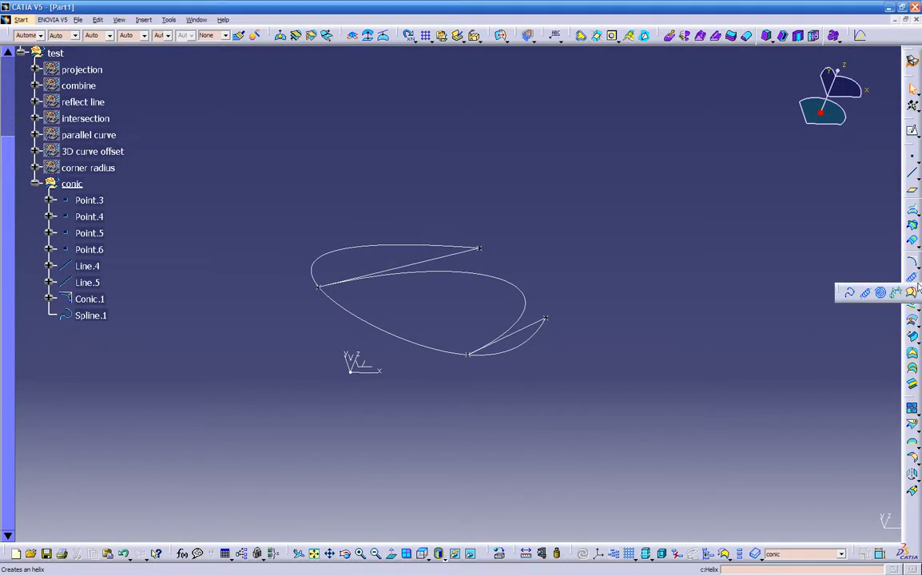
click(851, 295)
click(838, 531)
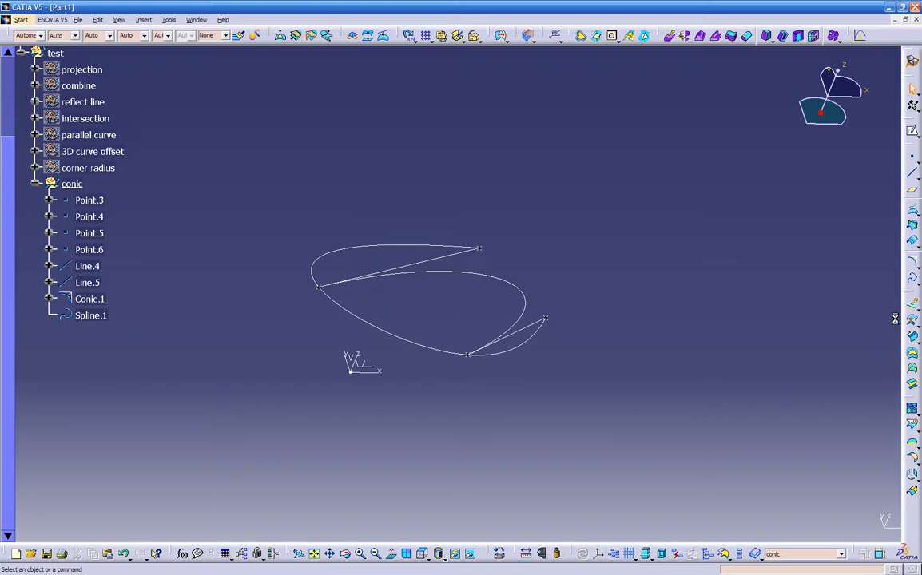
click(914, 286)
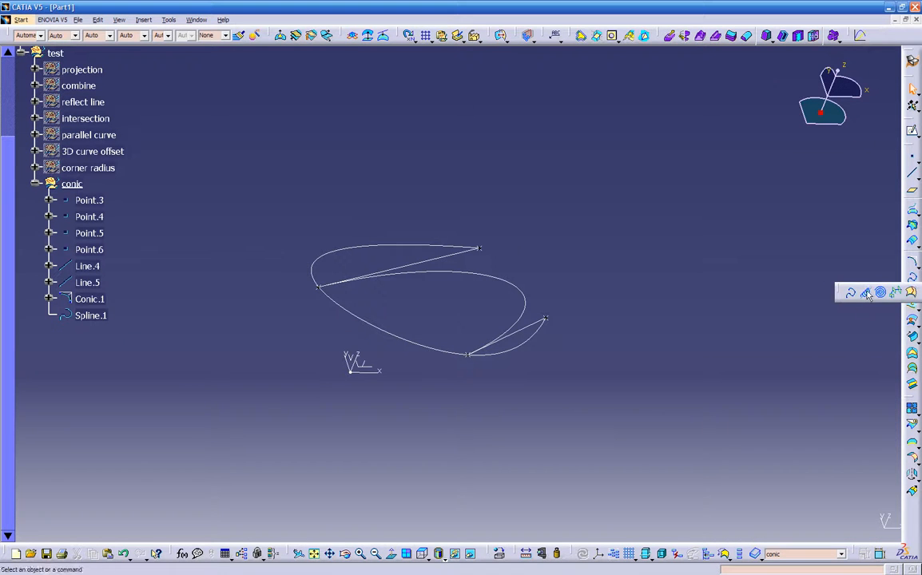
- Collapse the conic geometrical set in the tree and hide it
click(36, 184)
right_click(72, 184)
click(88, 222)
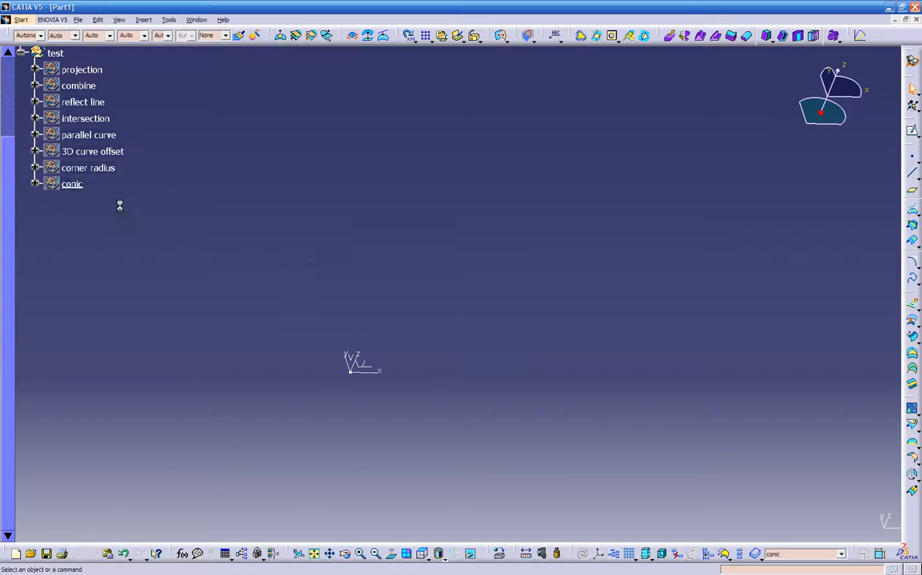
- Insert a new geometrical set named helix with test as its father
click(143, 20)
click(149, 72)
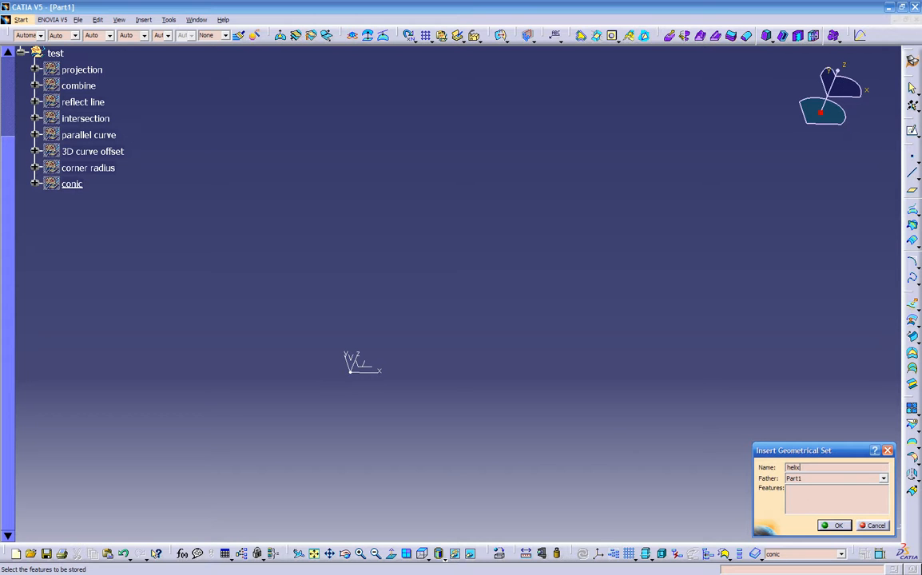
click(798, 477)
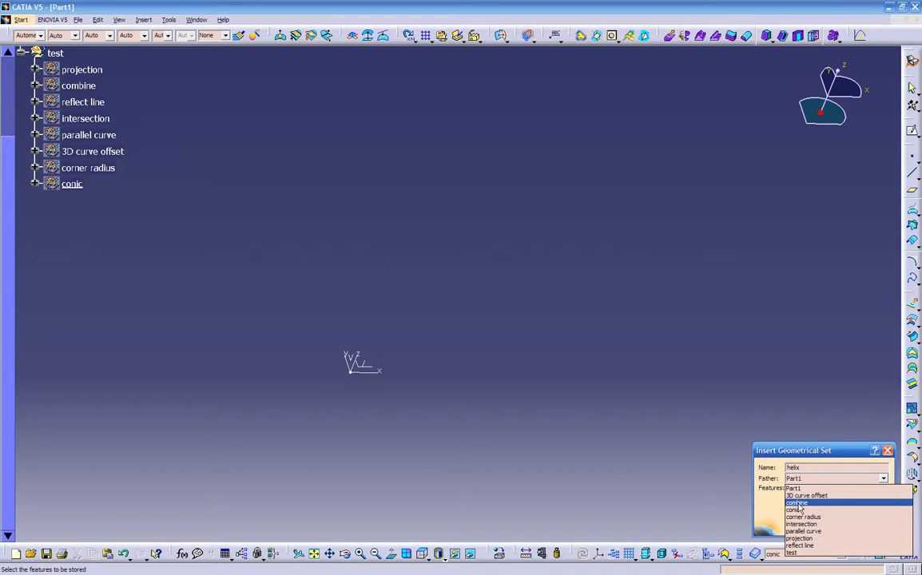
click(792, 553)
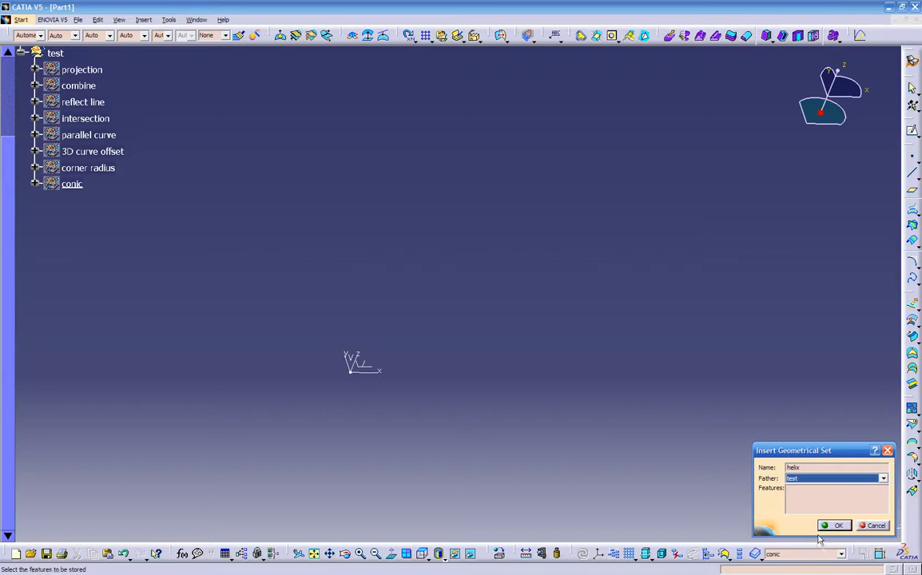
click(835, 525)
- Start a sketch on the YZ plane and draw a vertical line about 5.3 in long, rising from the horizontal axis at about 4.2 in
middle_drag(498, 343, 527, 351)
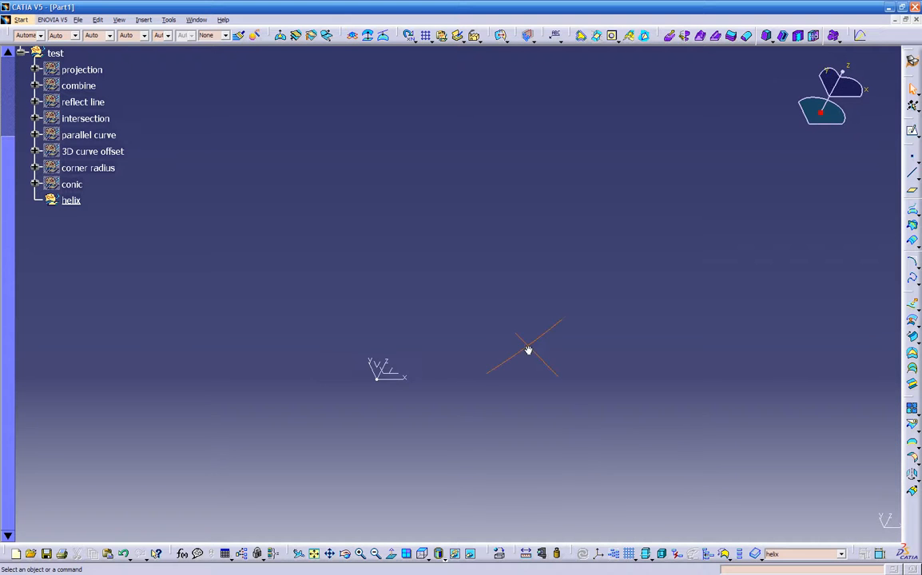
click(382, 369)
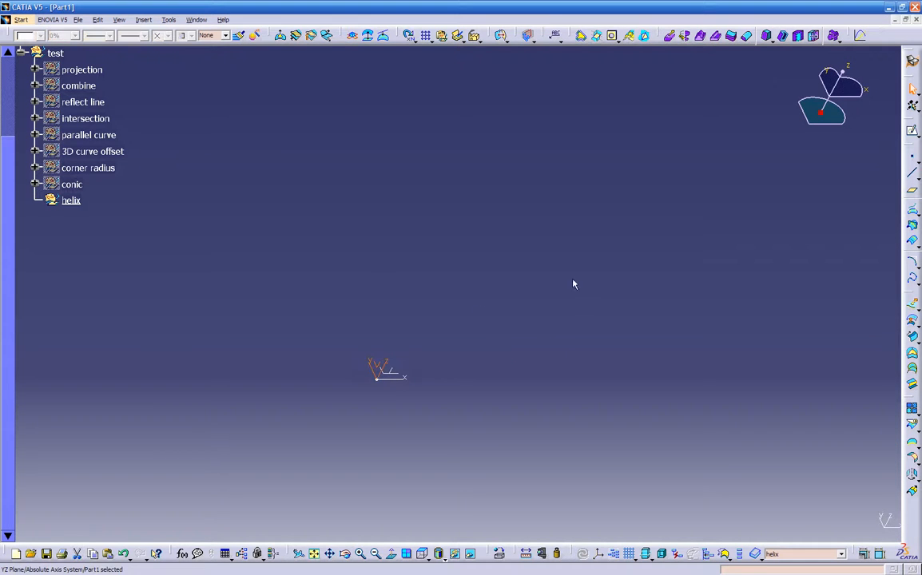
click(911, 131)
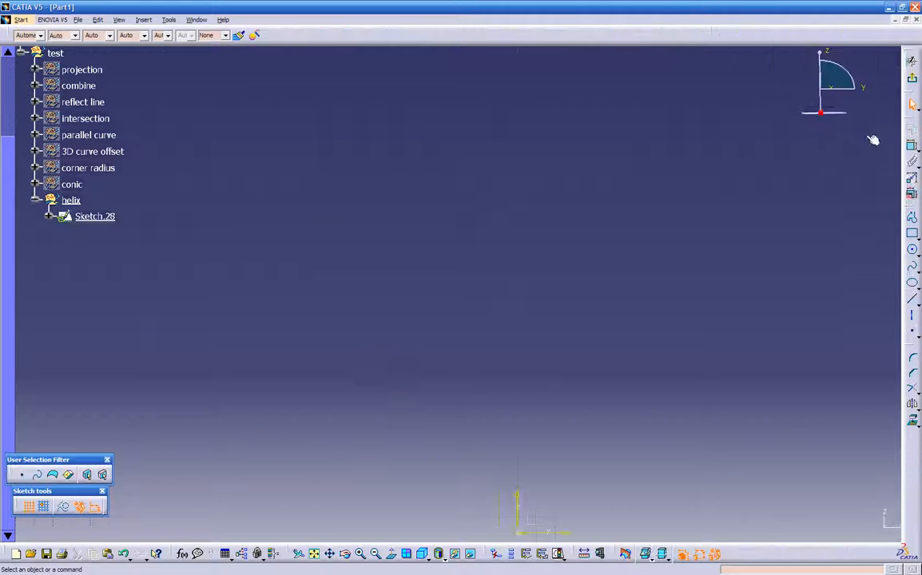
middle_drag(643, 402, 488, 202)
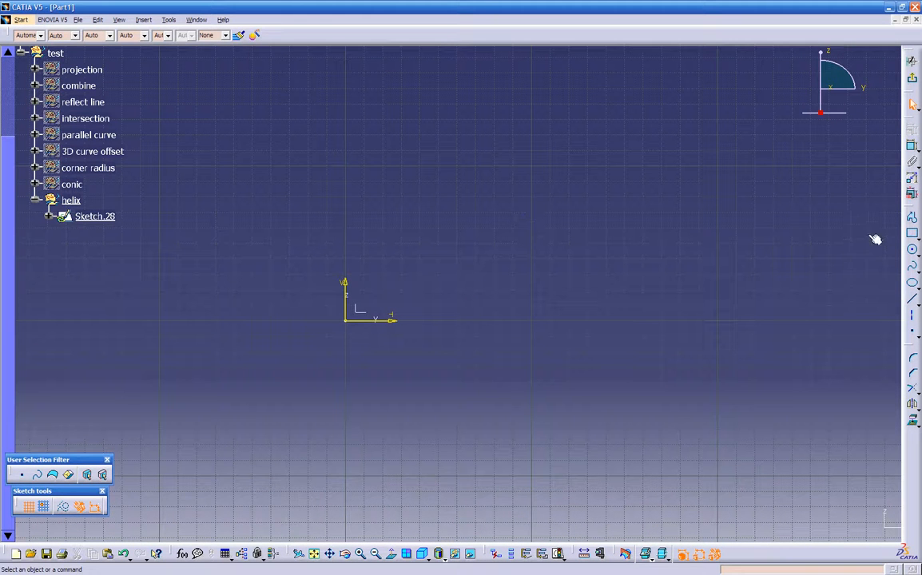
click(910, 300)
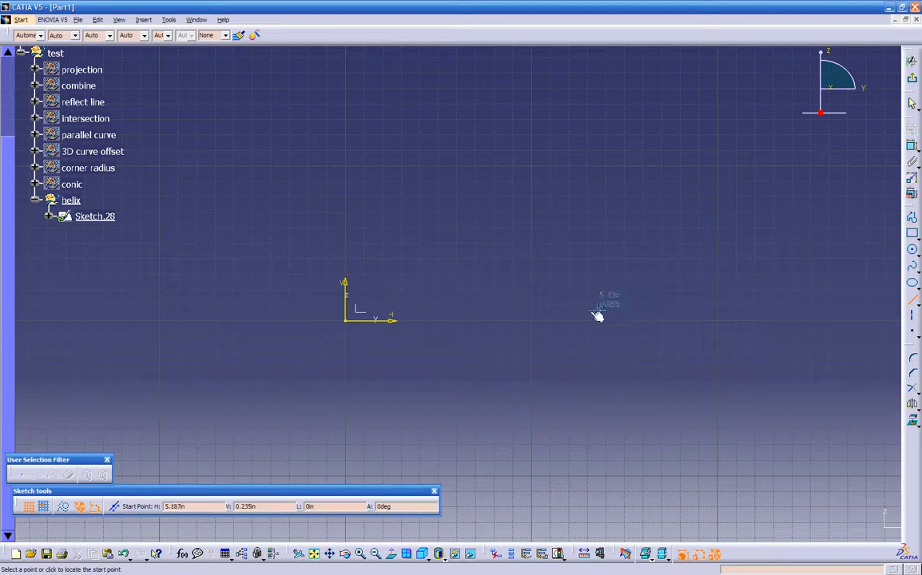
click(548, 318)
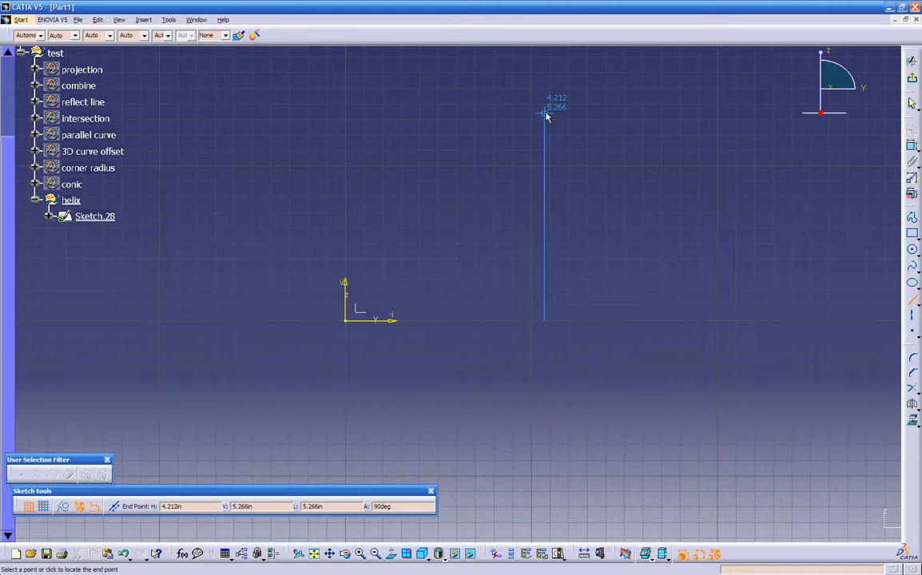
click(546, 112)
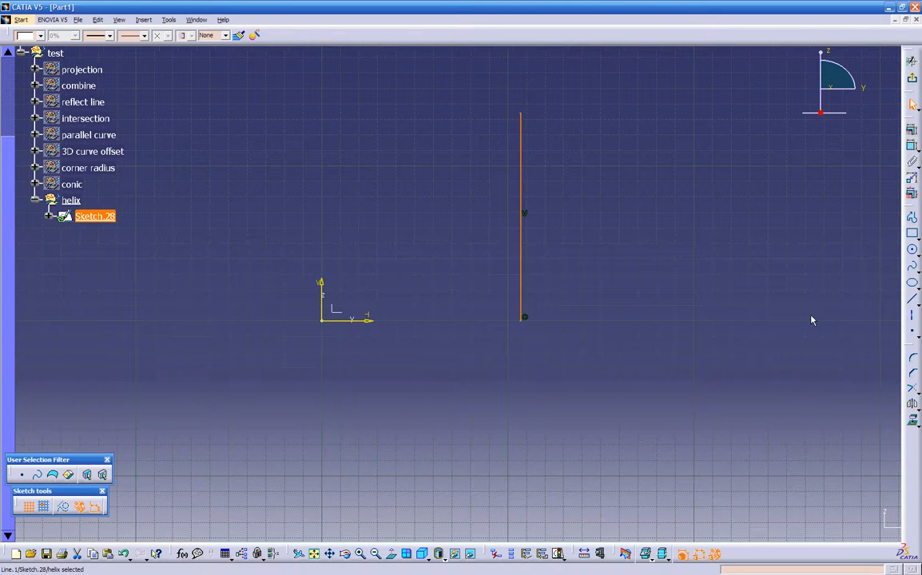
- Start a profile on the horizontal axis at about 6.2 in with a vertical line about 1.1 in long and a tangent arc
click(911, 217)
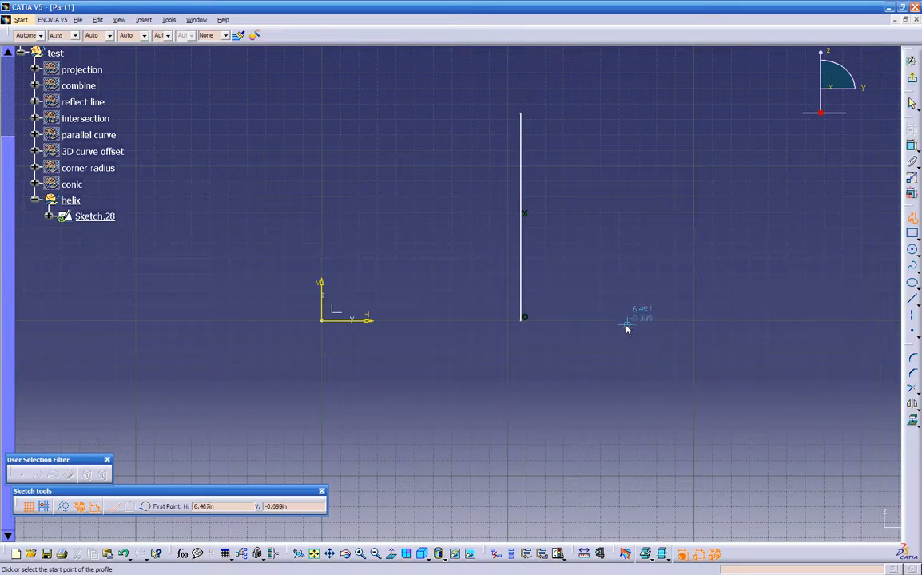
click(614, 318)
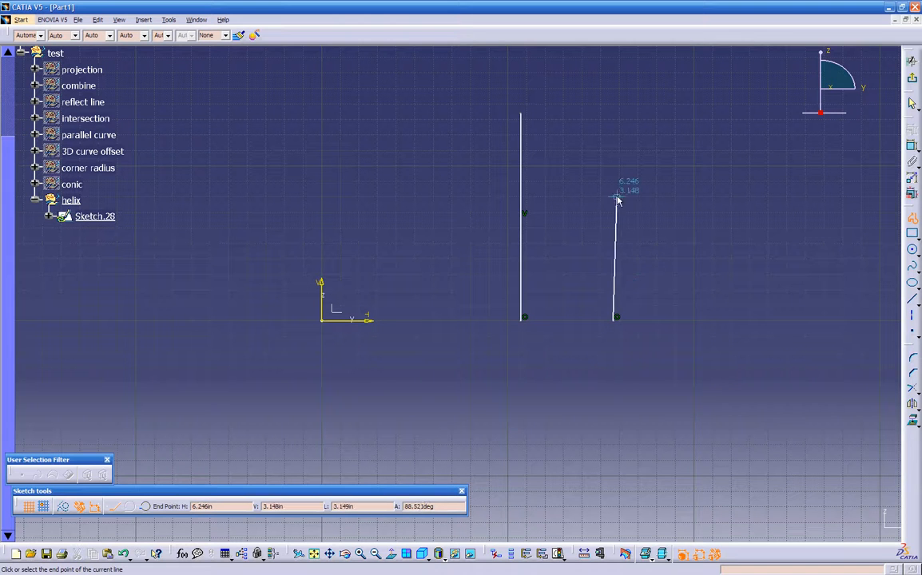
drag(613, 280, 601, 272)
middle_drag(605, 270, 557, 285)
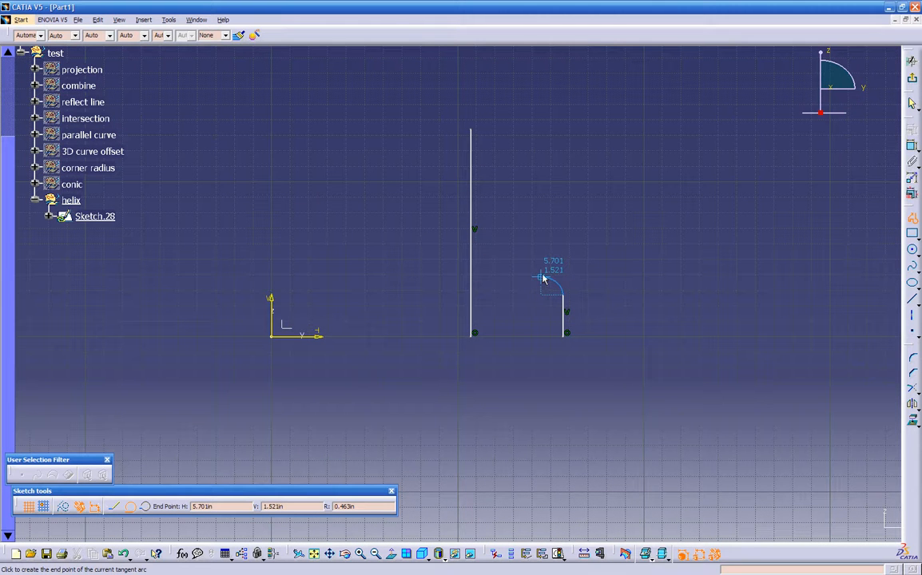
drag(543, 273, 544, 261)
mouse_move(543, 254)
middle_down()
mouse_move(538, 273)
mouse_move(566, 230)
middle_up()
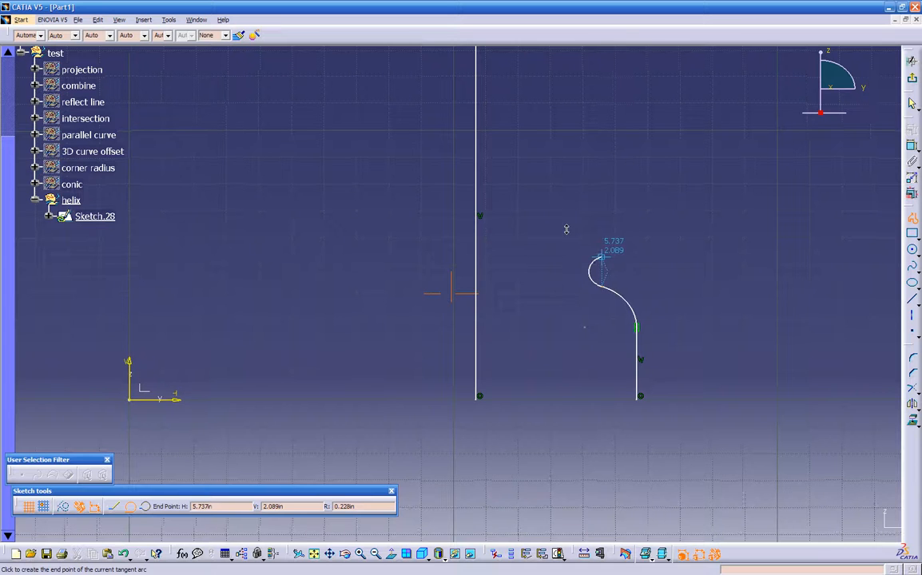
- Continue the profile upward with alternating tangent arcs and finish it with a vertical line at about 5.9 in, level with the first line's upper end
click(606, 209)
drag(606, 209, 607, 199)
middle_drag(621, 184, 600, 241)
click(623, 228)
drag(623, 227, 623, 204)
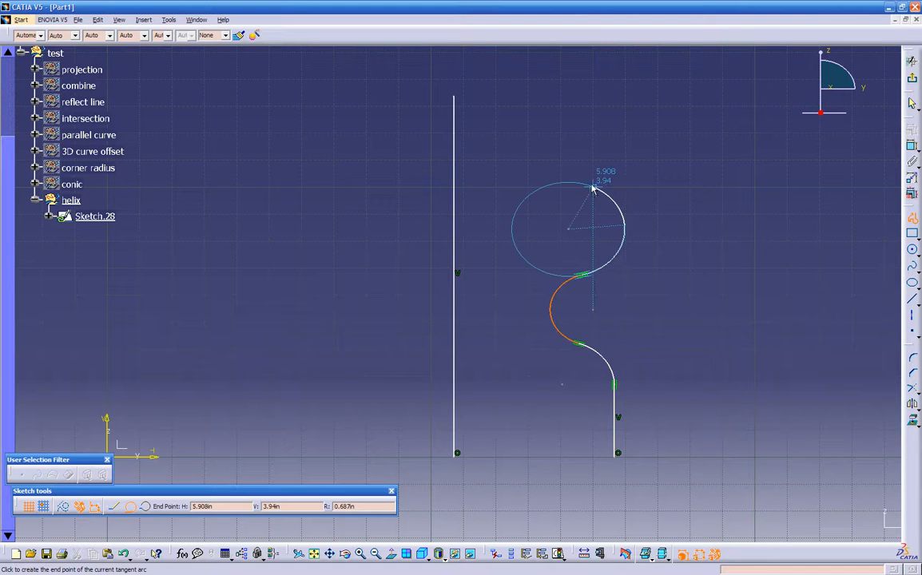
click(592, 187)
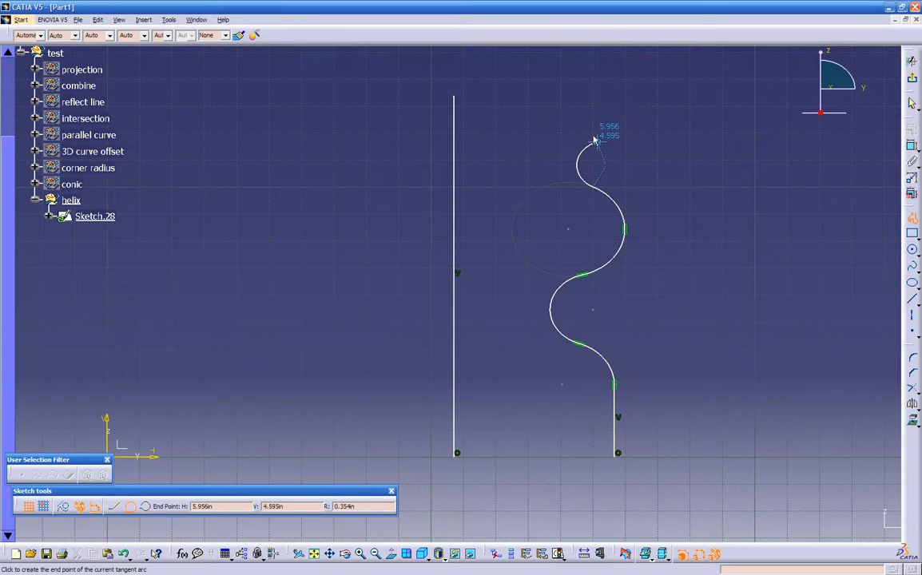
click(595, 141)
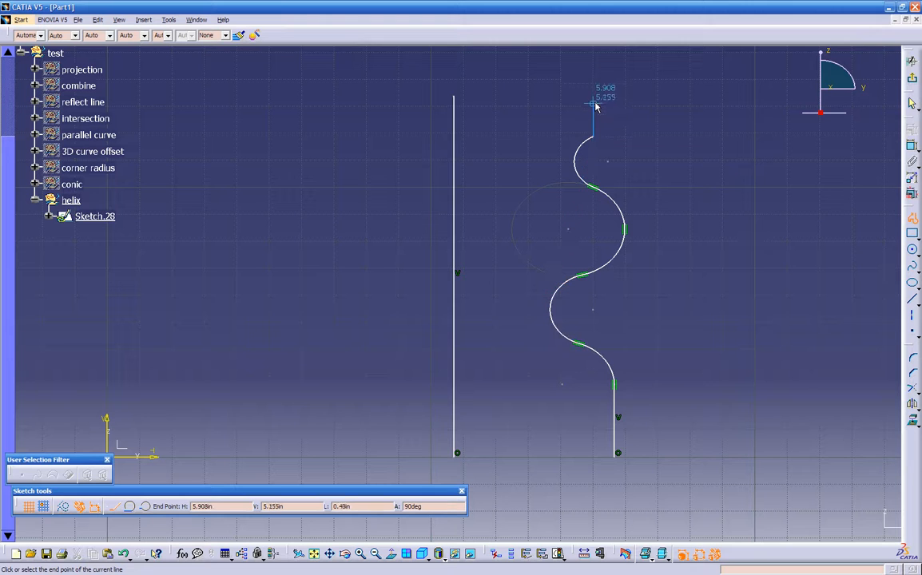
click(593, 97)
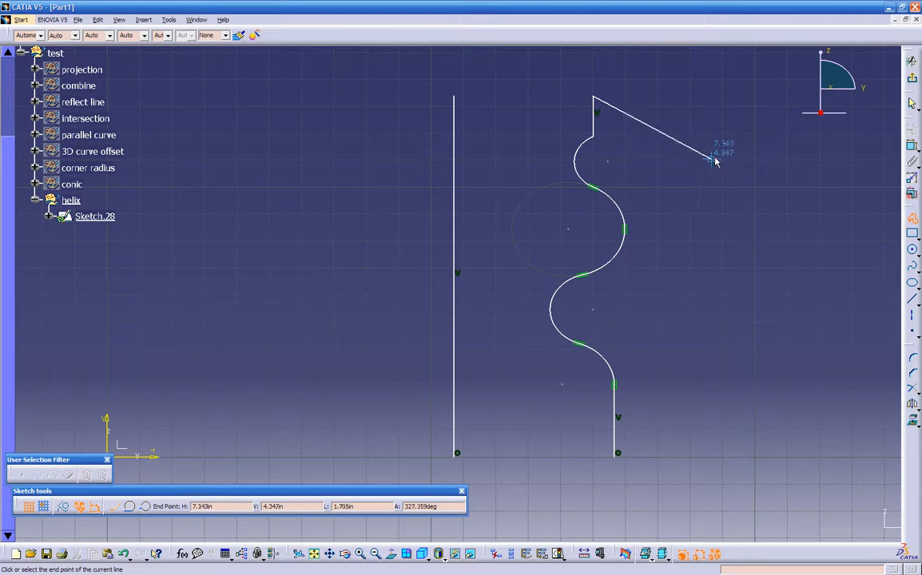
double_click(706, 137)
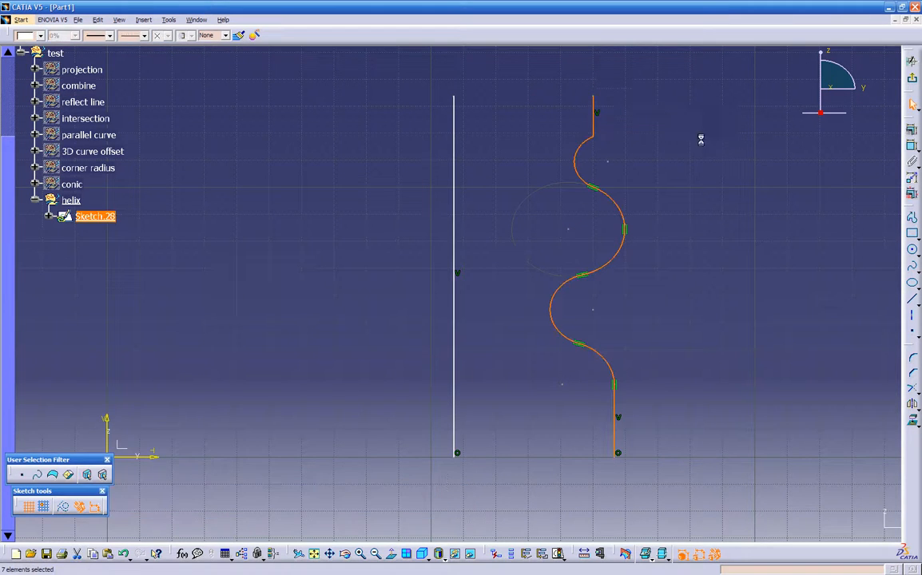
- Round the sharp corner between the profile's uppermost arc and its final vertical line with a Corner
click(657, 212)
mouse_move(657, 210)
middle_down()
mouse_move(572, 290)
mouse_move(644, 214)
mouse_move(597, 285)
mouse_move(598, 277)
middle_up()
drag(616, 183, 543, 222)
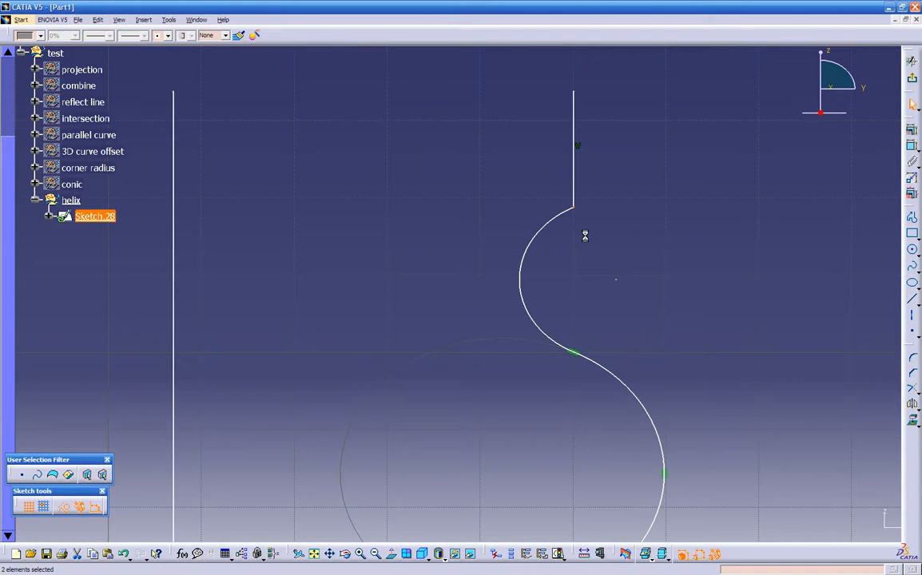
click(912, 361)
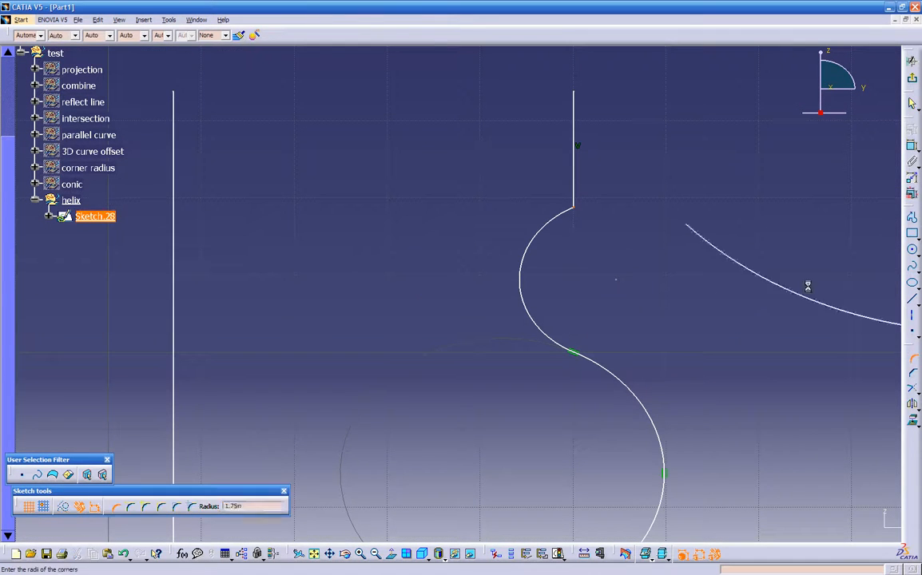
click(565, 199)
middle_drag(615, 214, 595, 282)
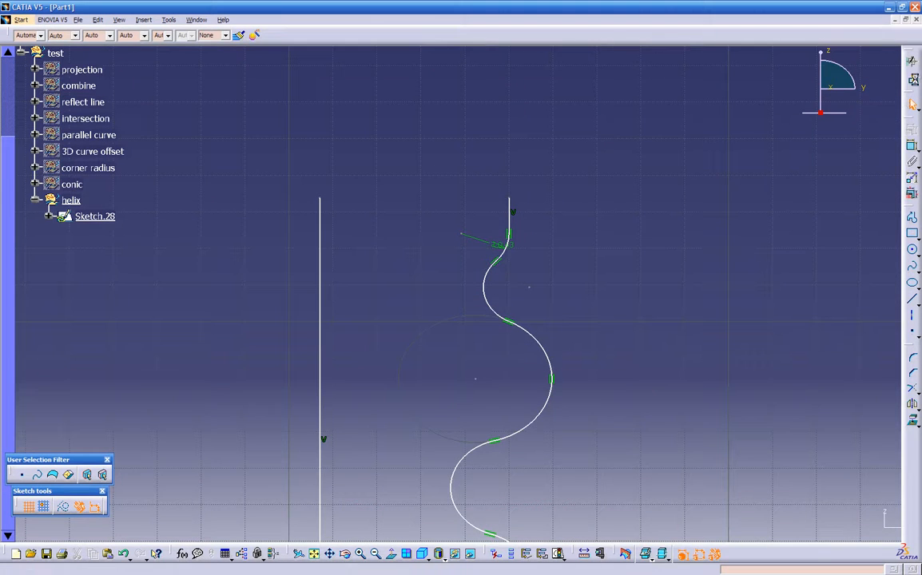
- Exit the sketch and disassemble it using the Domains Only mode
click(912, 60)
middle_drag(581, 360, 476, 350)
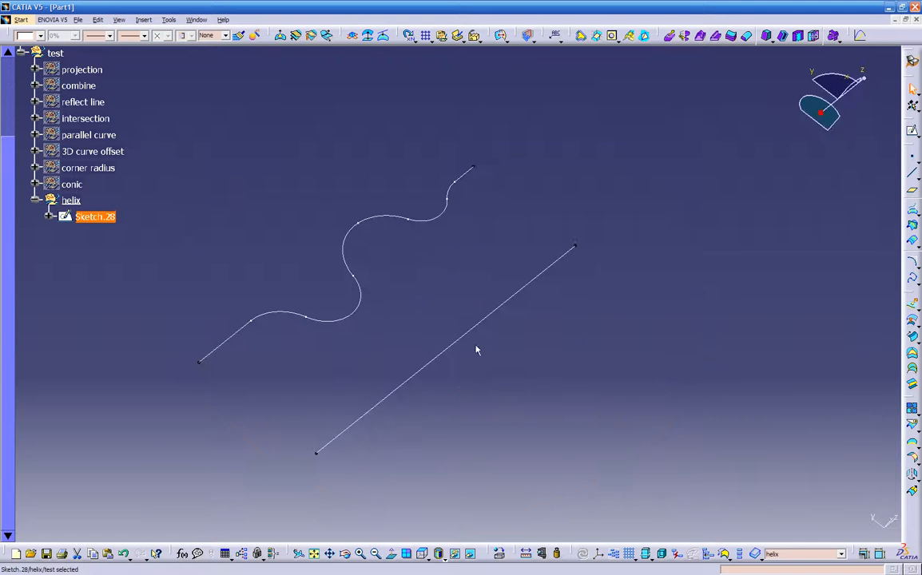
click(361, 312)
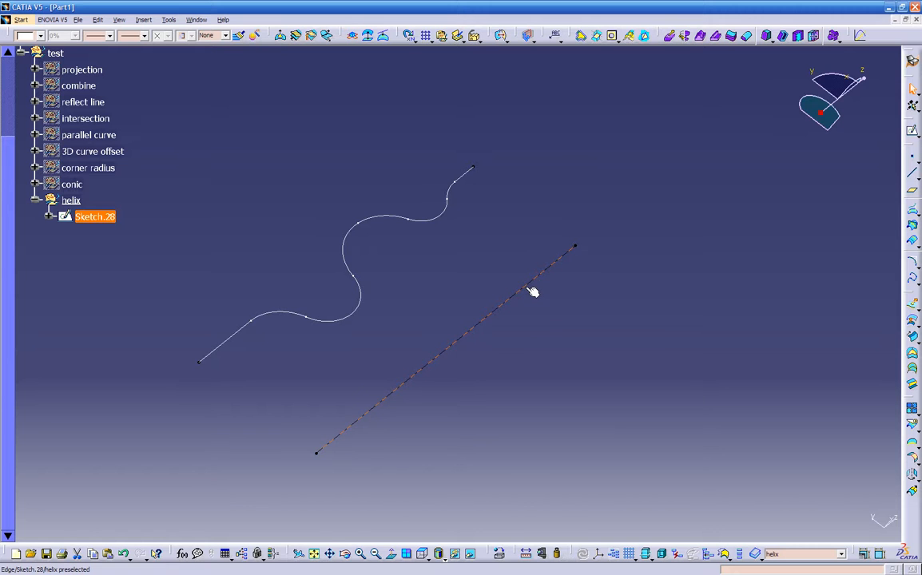
click(912, 426)
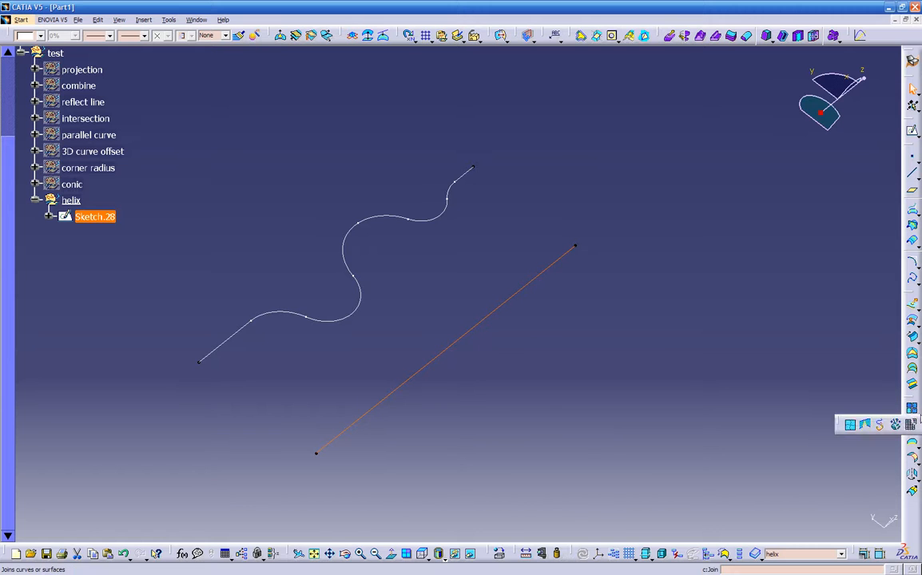
click(912, 425)
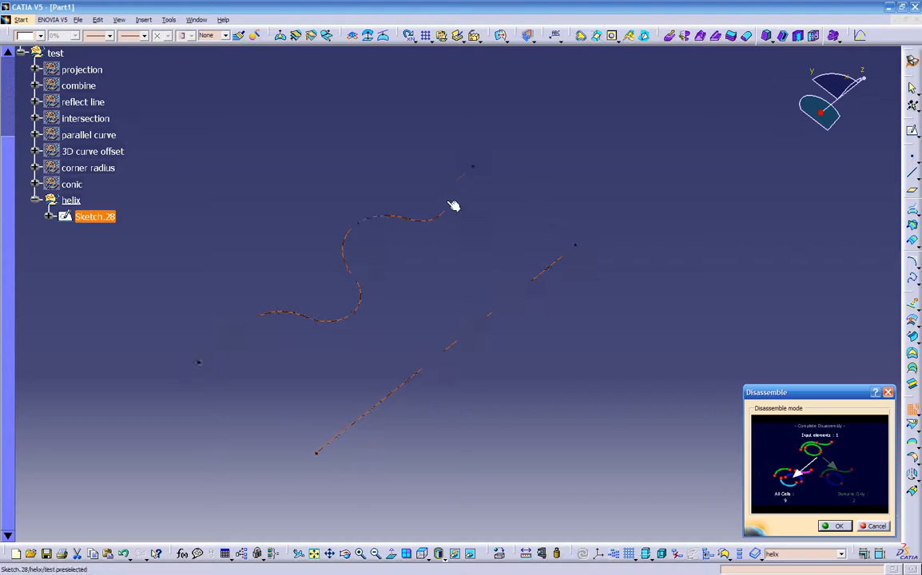
click(352, 261)
click(848, 490)
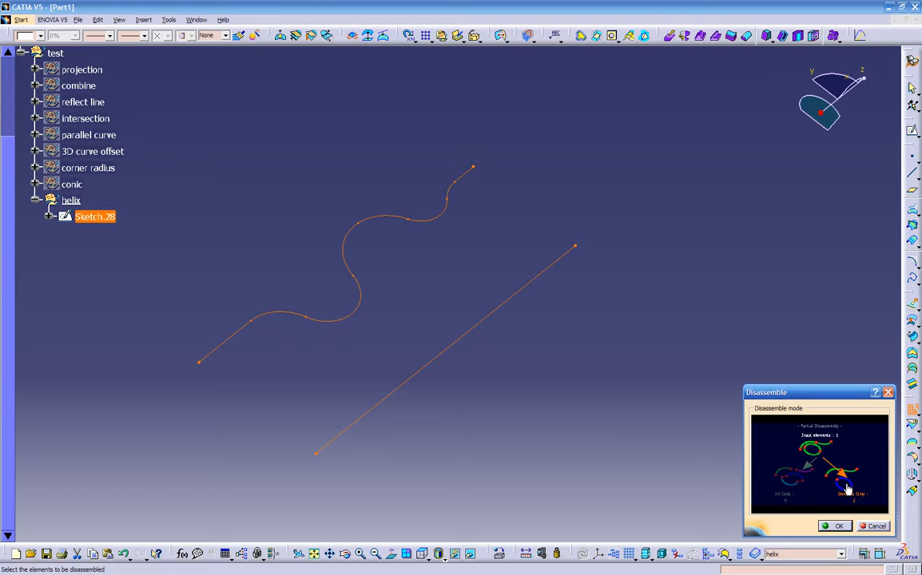
click(836, 525)
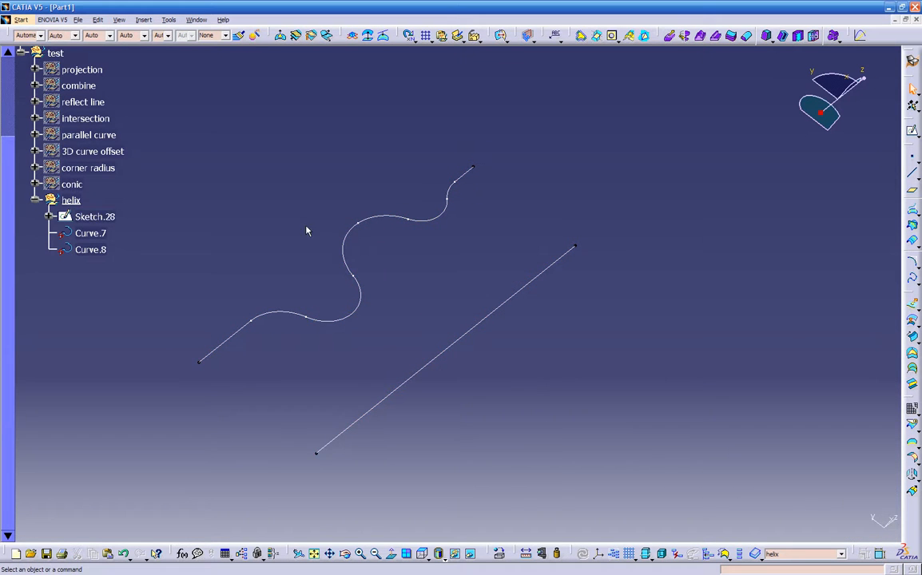
- Hide Sketch.28 in the helix geometrical set
click(98, 216)
right_click(98, 216)
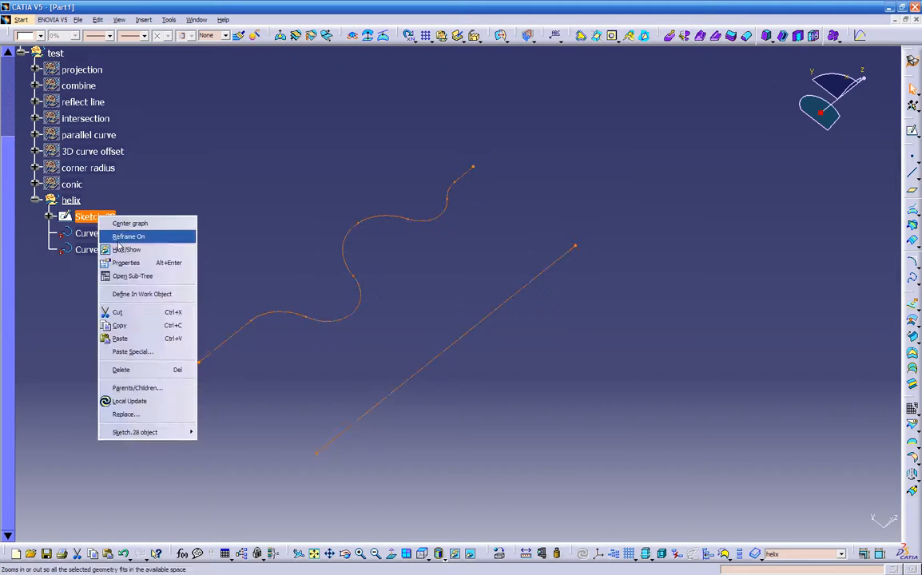
click(132, 192)
click(357, 304)
click(194, 152)
- Colour the straight Curve.7 dark red
click(91, 233)
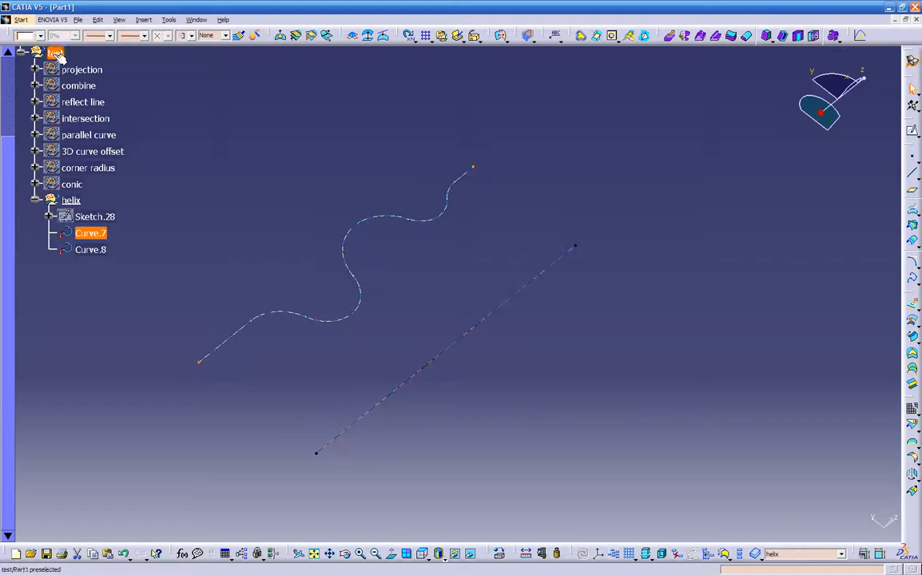
click(40, 35)
click(36, 197)
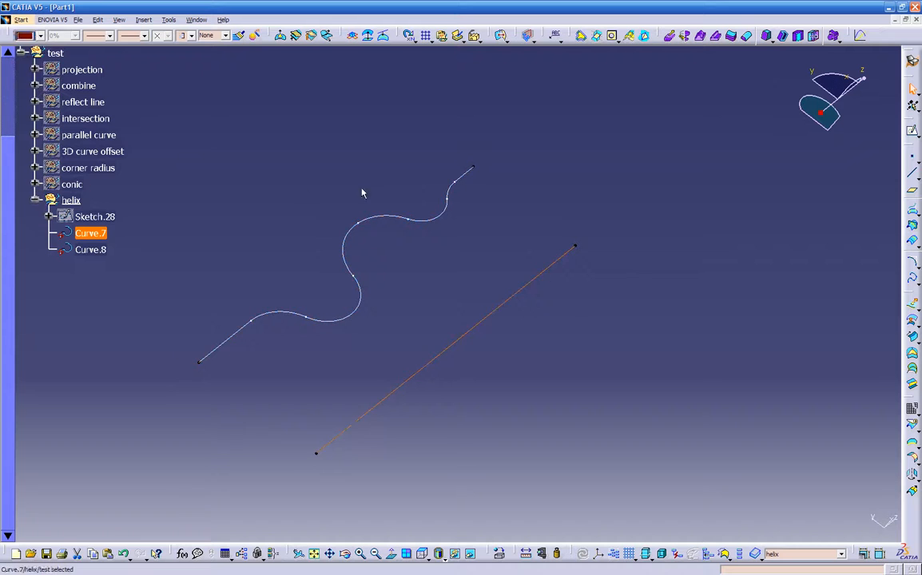
click(311, 139)
- Colour the wavy Curve.8 dark green
click(91, 249)
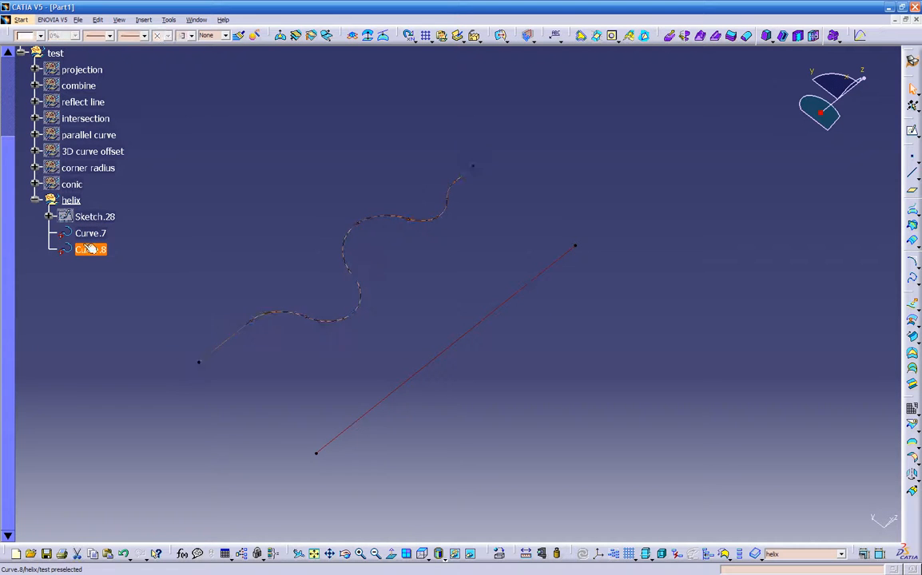
click(41, 35)
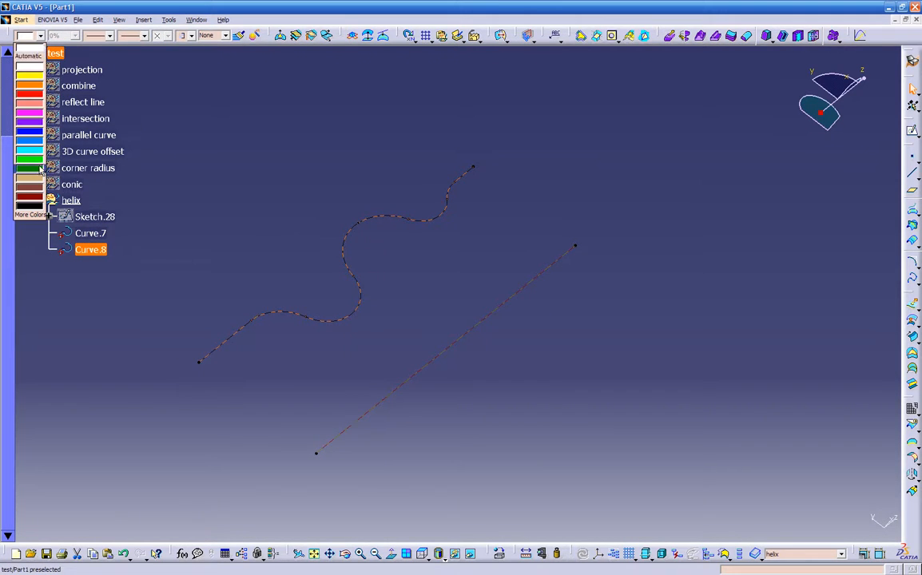
click(38, 154)
click(255, 172)
- Start a helix with the lower endpoint of Curve.8 as its starting point and Curve.7 as its axis
middle_drag(260, 245, 380, 266)
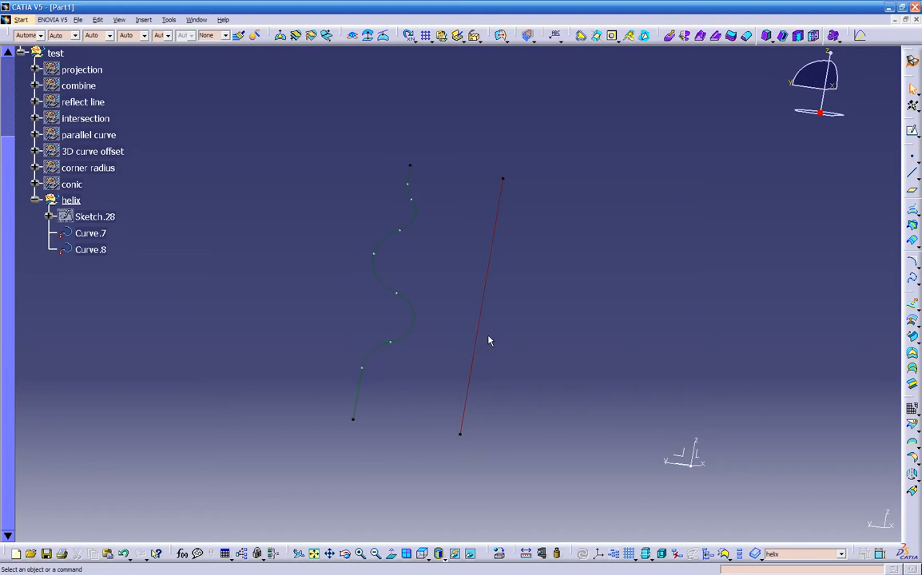
middle_drag(626, 307, 551, 223)
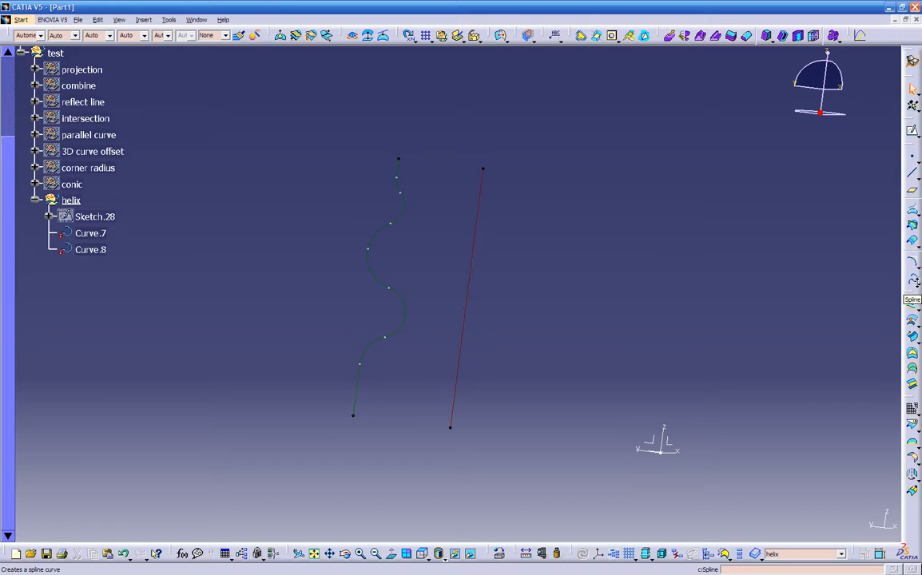
click(915, 286)
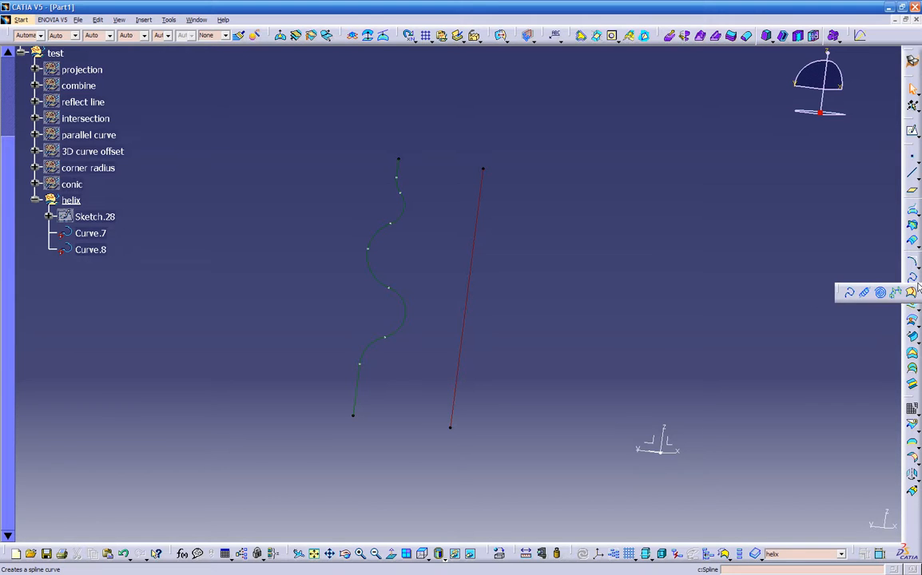
click(865, 293)
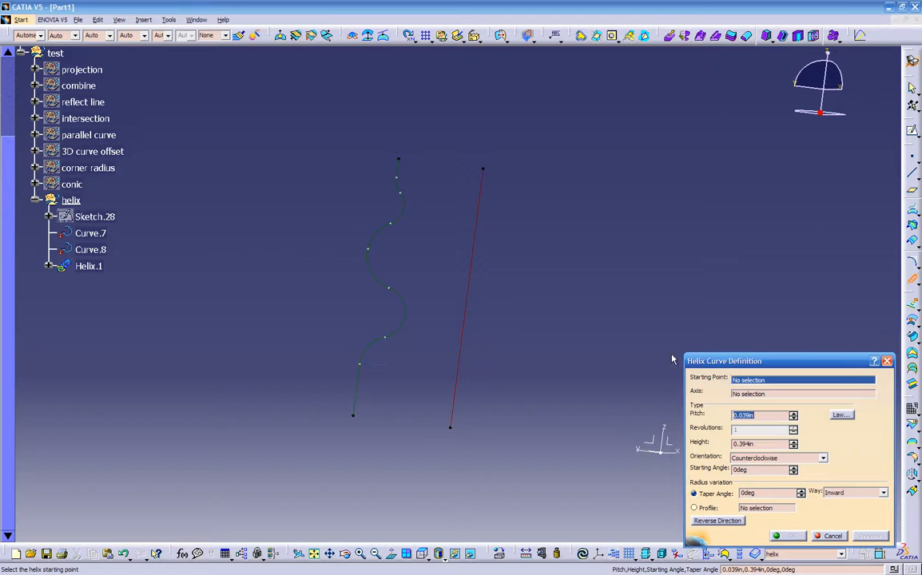
middle_drag(576, 332, 220, 331)
middle_drag(447, 405, 455, 254)
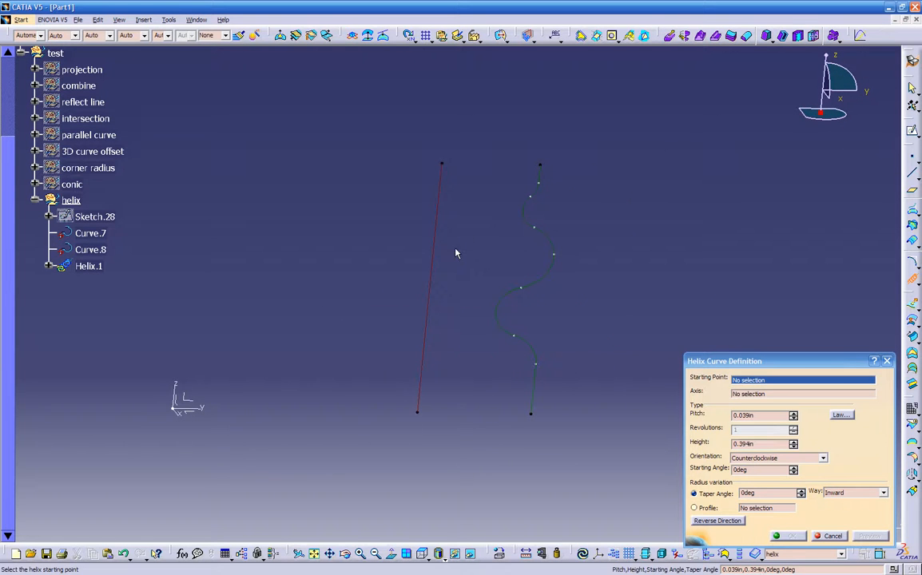
click(532, 414)
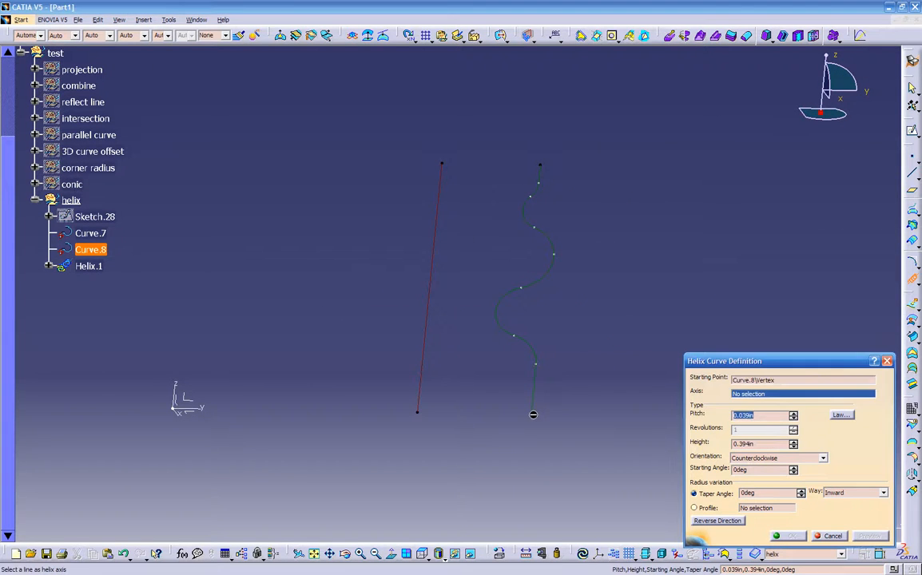
click(428, 358)
- Set the helix pitch to 0.05 in
middle_drag(486, 421, 447, 341)
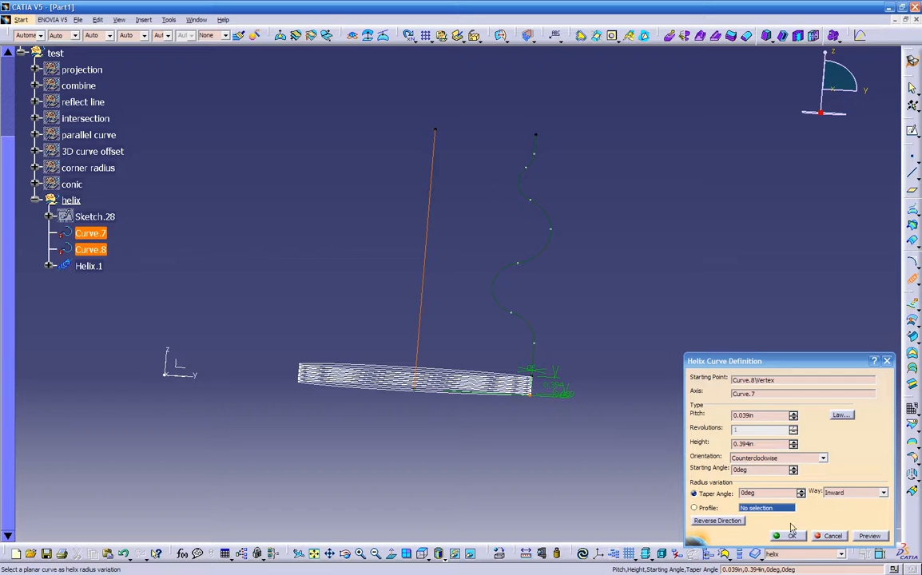
middle_drag(480, 426, 439, 419)
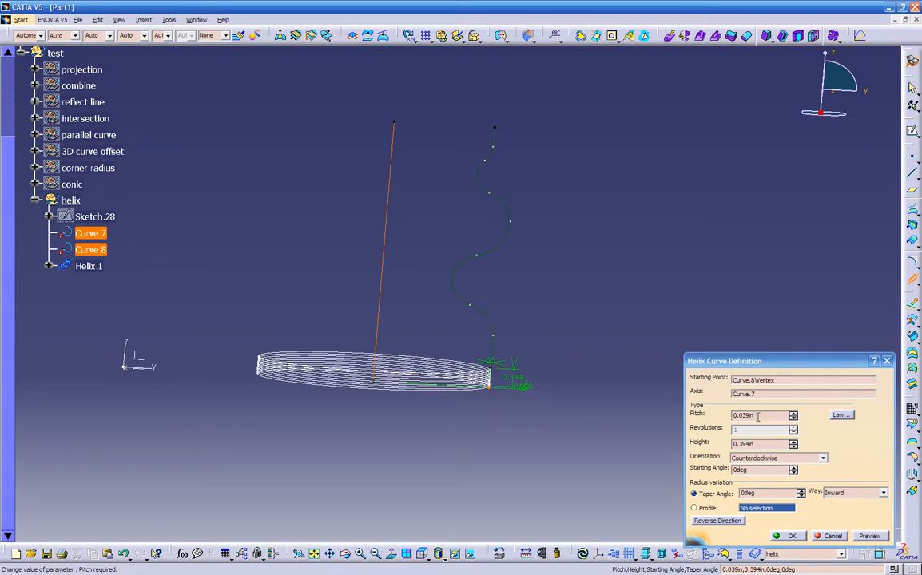
double_click(756, 416)
text(.05)
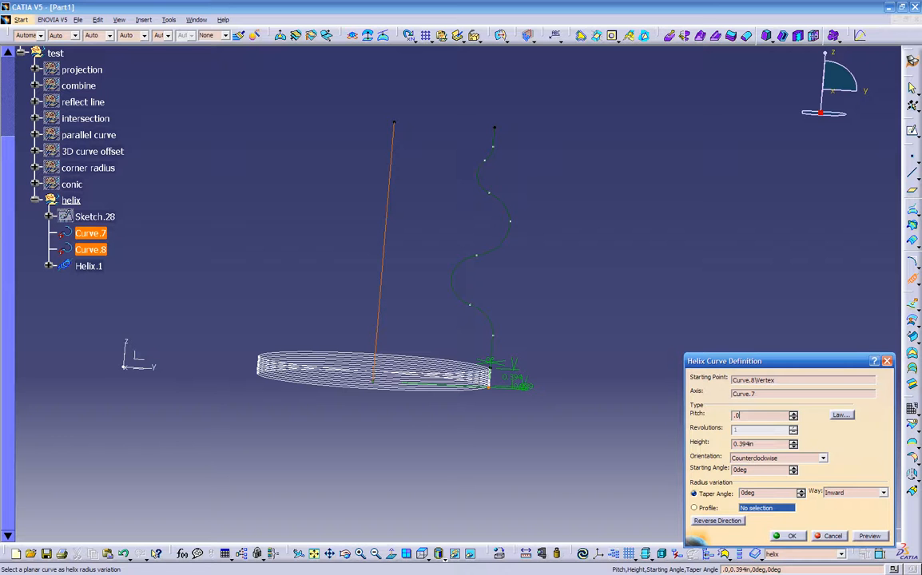
click(613, 421)
- Increase the helix pitch to 1.05 in
middle_drag(575, 428, 505, 261)
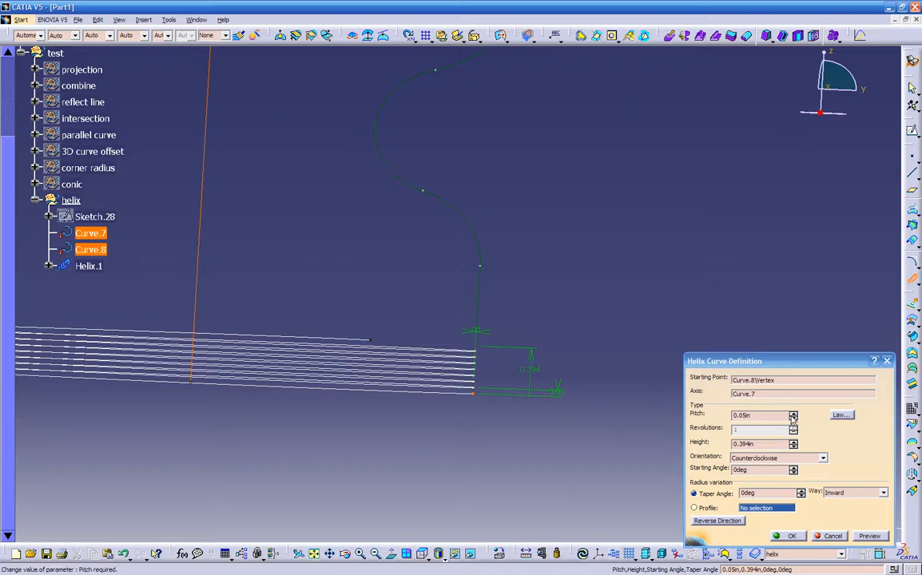
click(793, 415)
mouse_move(521, 343)
middle_down()
mouse_move(504, 424)
mouse_move(533, 352)
middle_up()
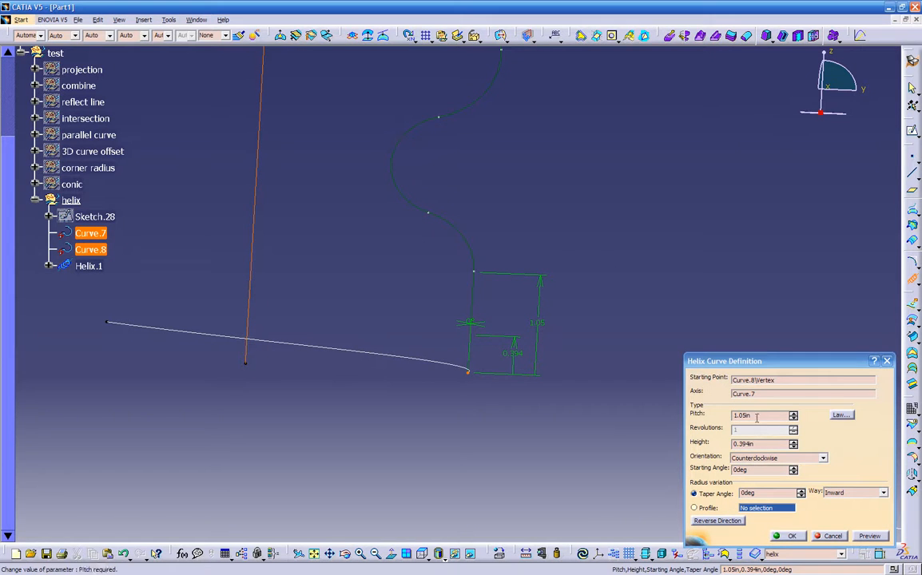
- Set the helix pitch to 0.1 in
double_click(755, 418)
text(.0)
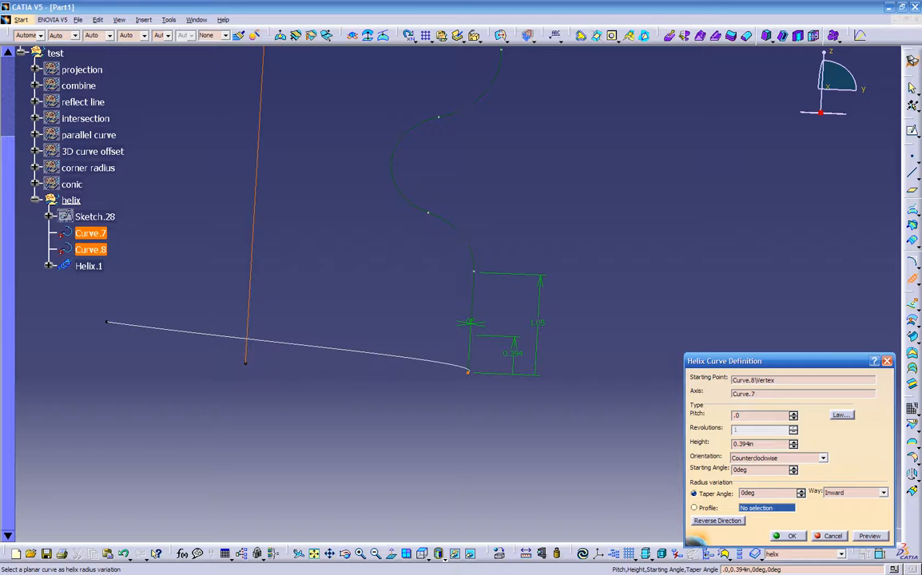
key(BackSpace)
text(1)
key(Tab)
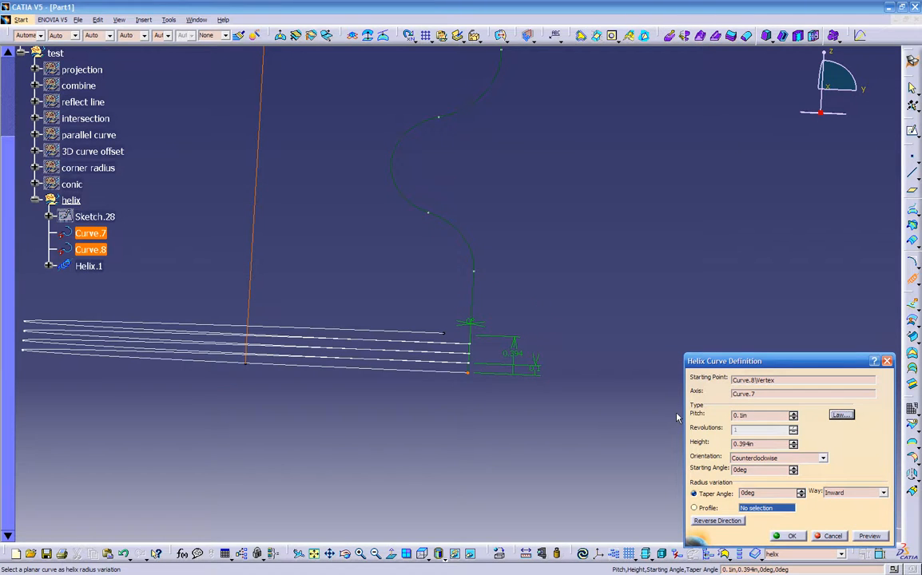
- Try helix heights of 2 in, 3 in and 5 in
key(Tab)
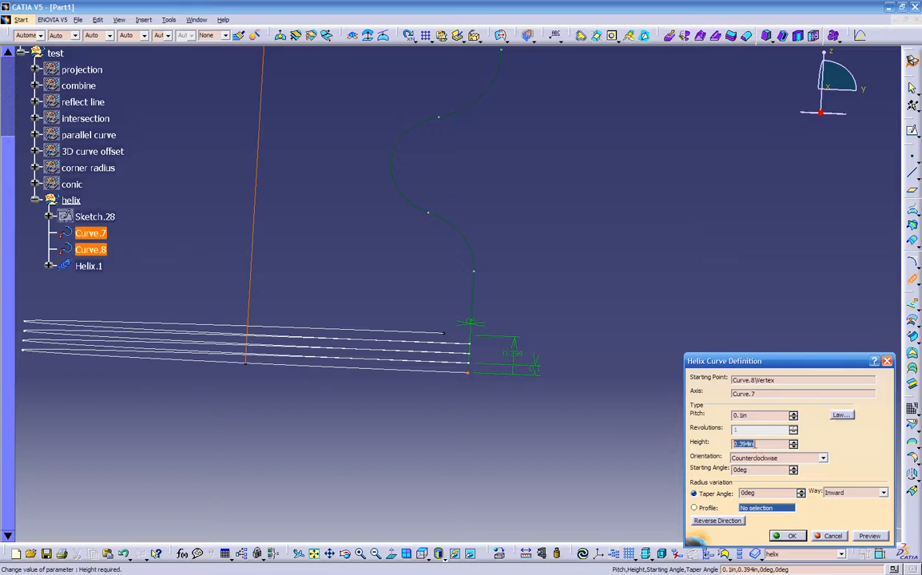
text(2)
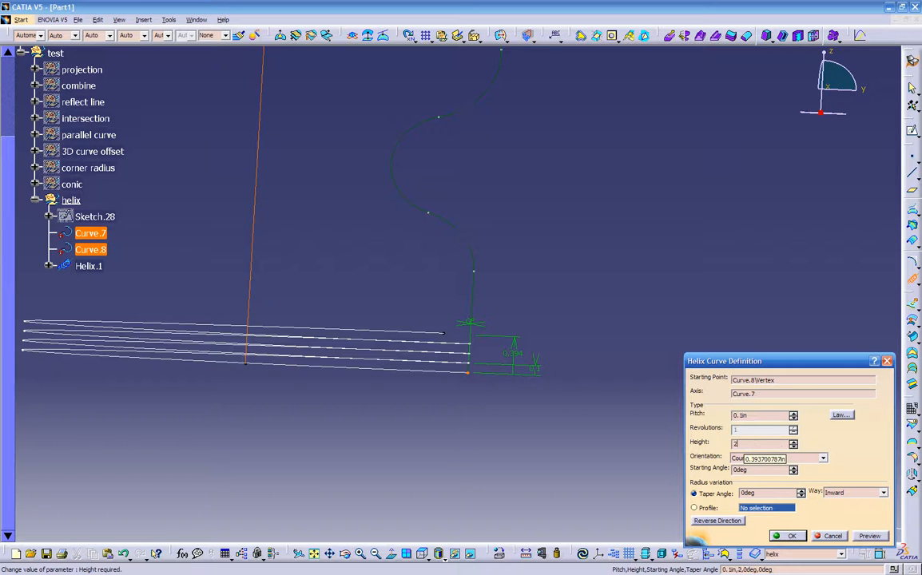
key(Return)
middle_drag(555, 421, 502, 394)
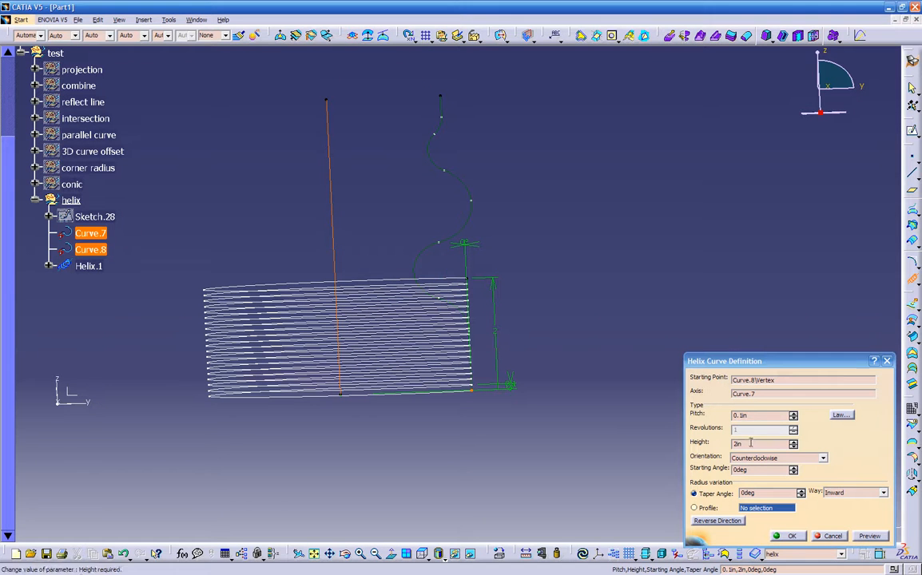
drag(751, 444, 677, 462)
text(3)
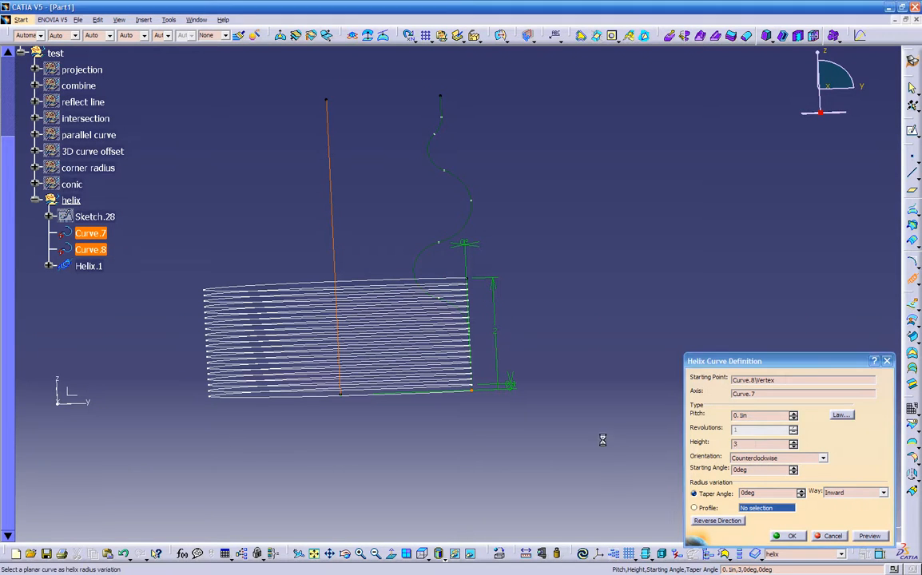
key(Return)
drag(766, 444, 666, 453)
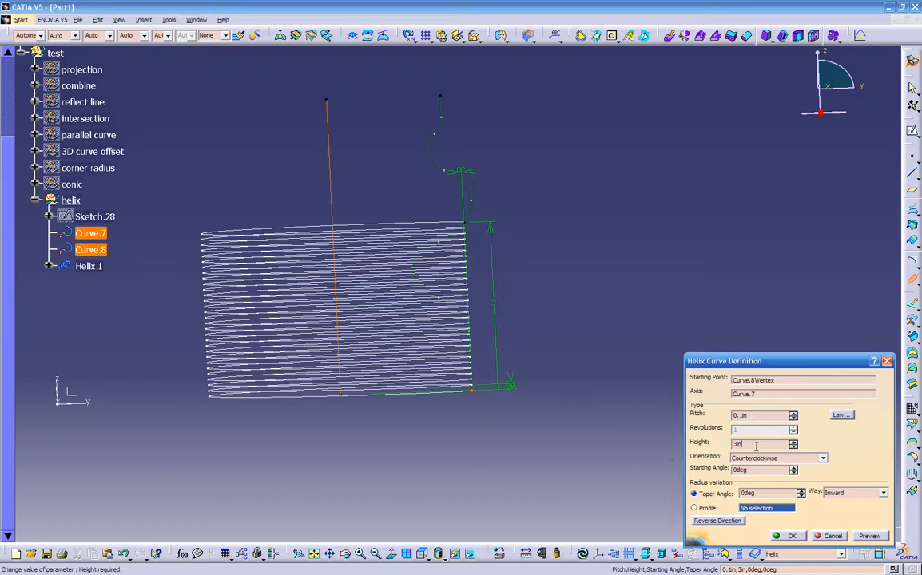
text(5)
key(Return)
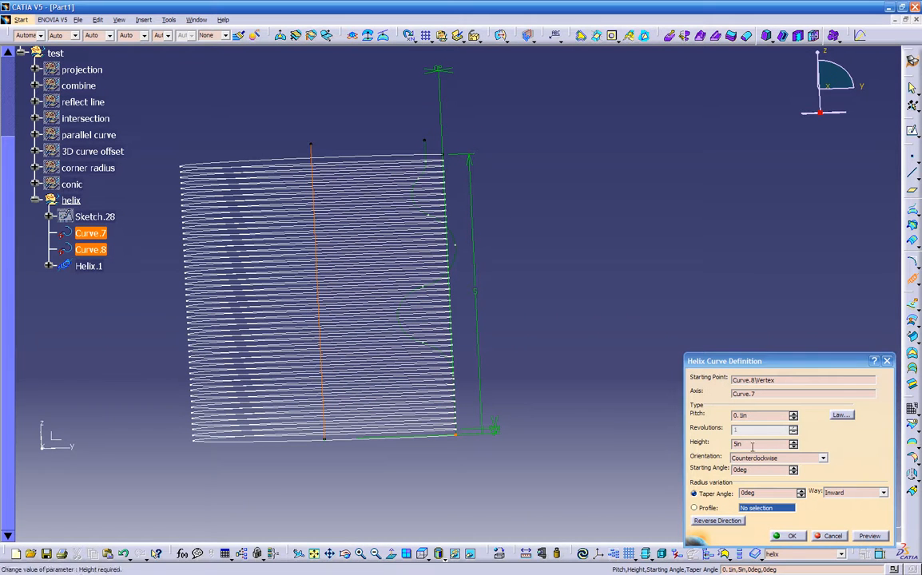
- Set the helix height to 6 in
drag(752, 446, 703, 452)
text(6)
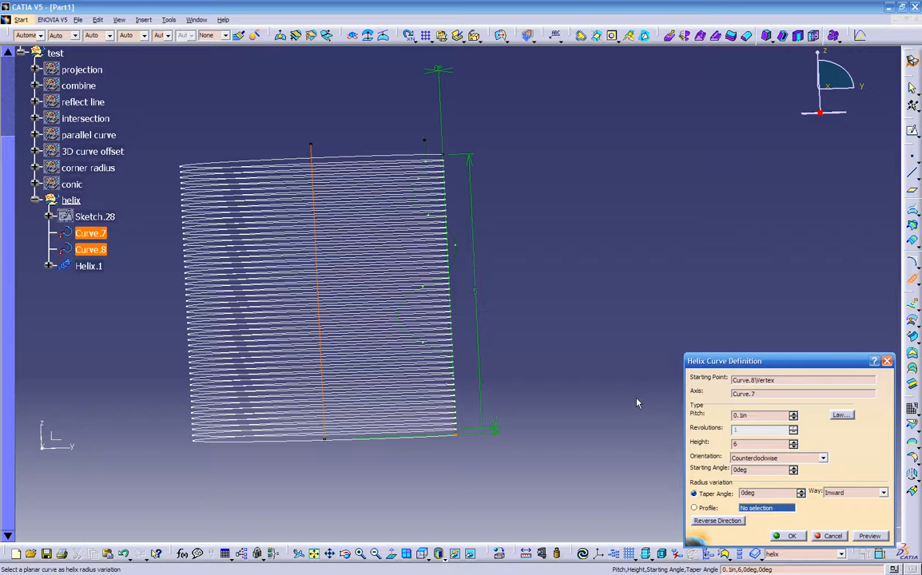
click(614, 377)
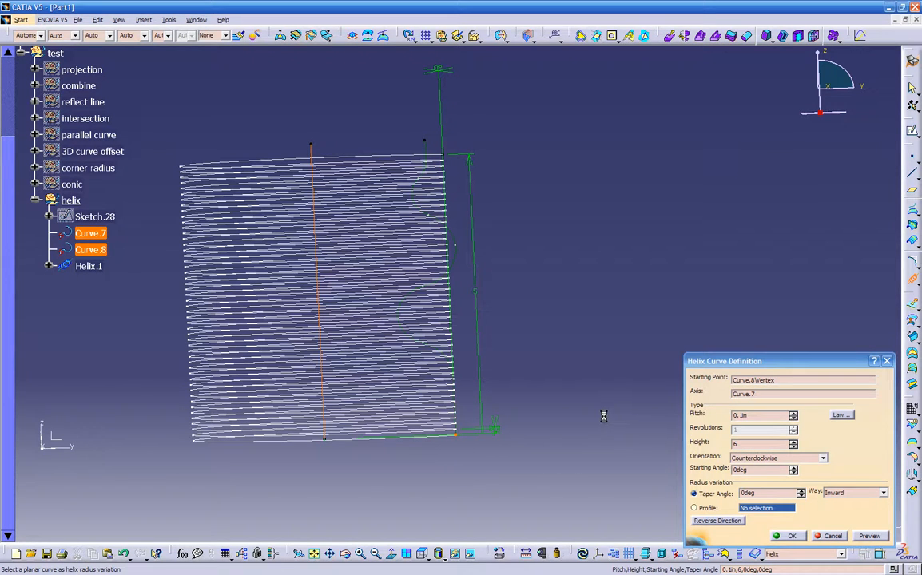
middle_drag(570, 367, 559, 431)
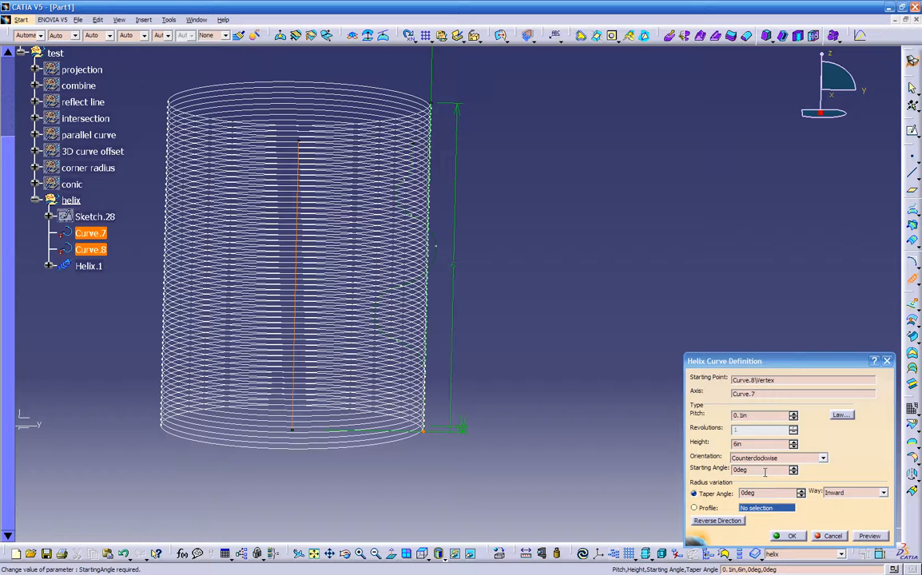
- Set the helix taper angle to 11 degrees with the inward way
drag(760, 493, 740, 494)
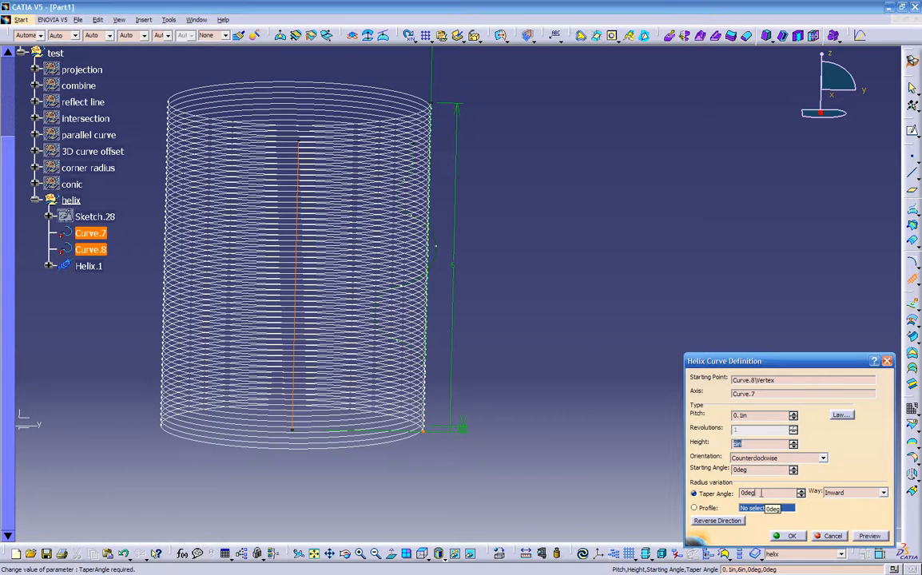
text(11)
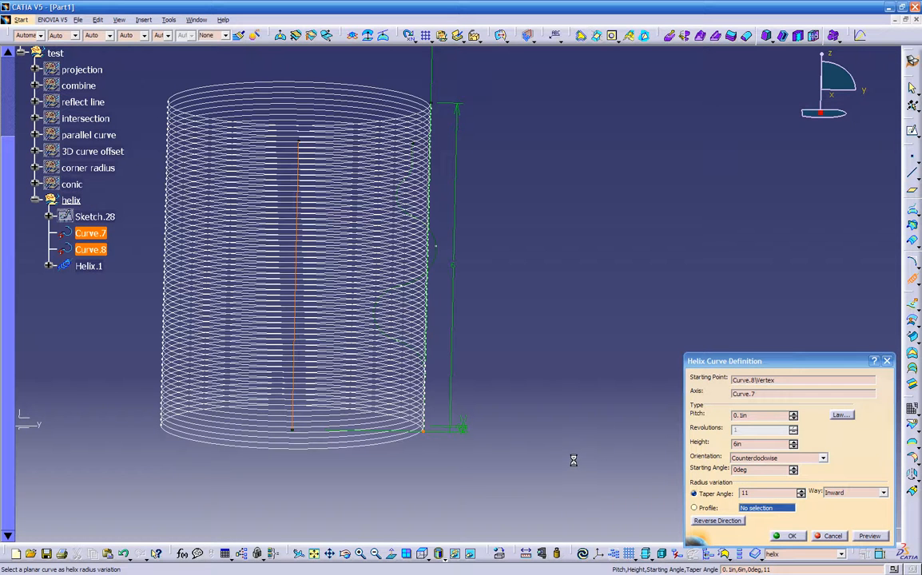
middle_drag(459, 411, 523, 417)
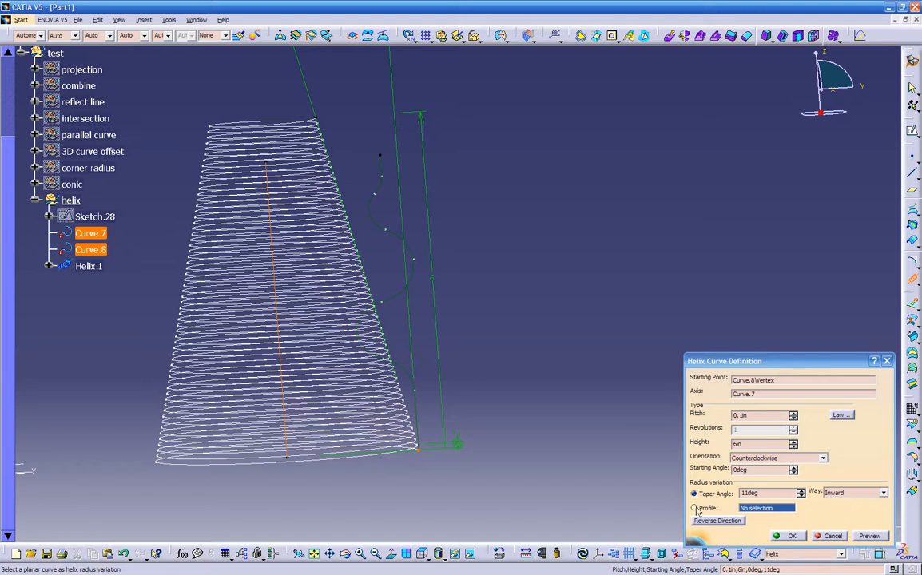
- Switch the radius variation to a profile and use the wavy Curve.8 as that profile
click(694, 508)
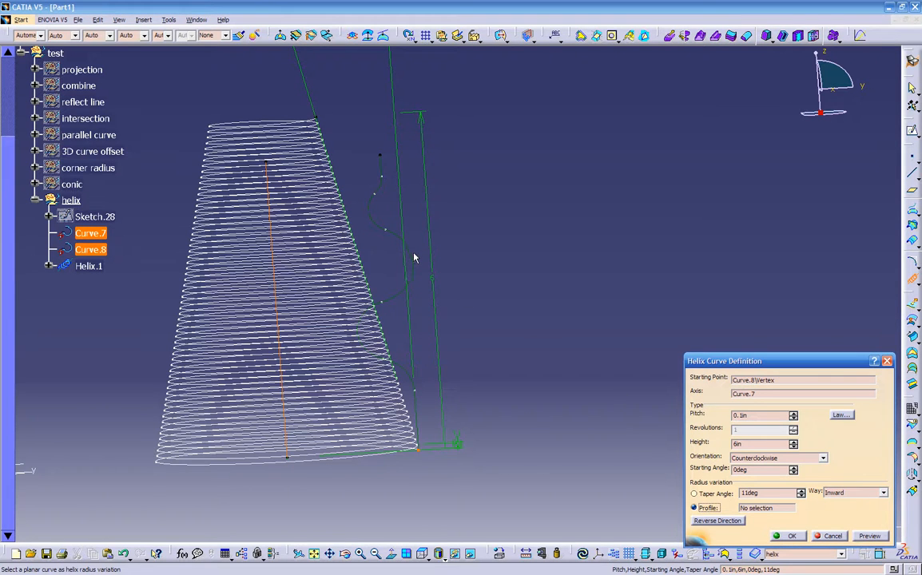
click(379, 233)
middle_drag(418, 329, 459, 351)
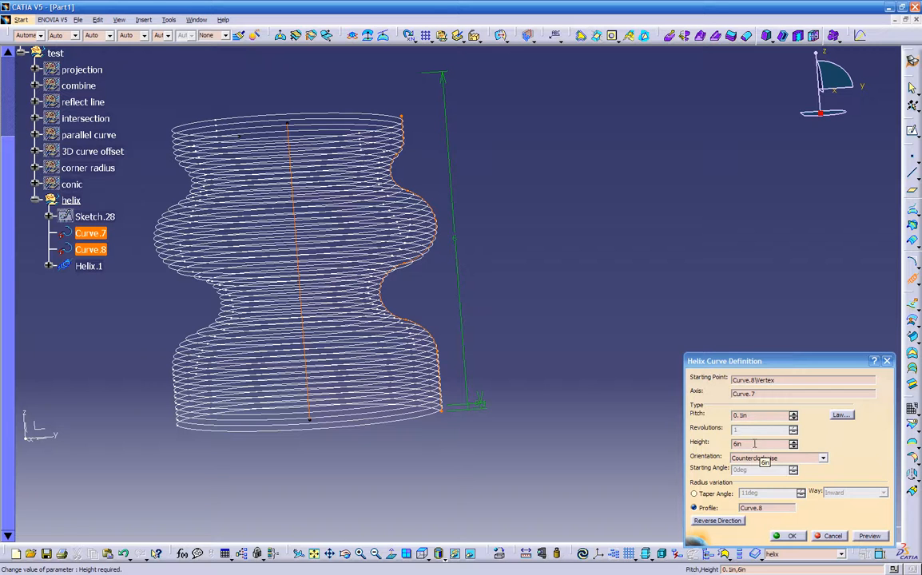
- Set the start value of the constant pitch law to 2 in
click(840, 414)
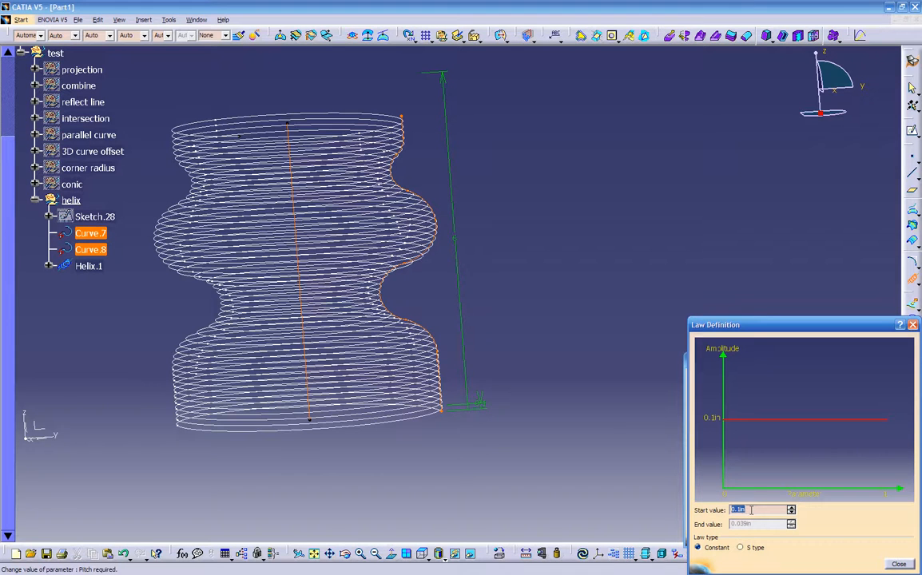
text(2)
click(892, 564)
middle_drag(619, 448, 606, 388)
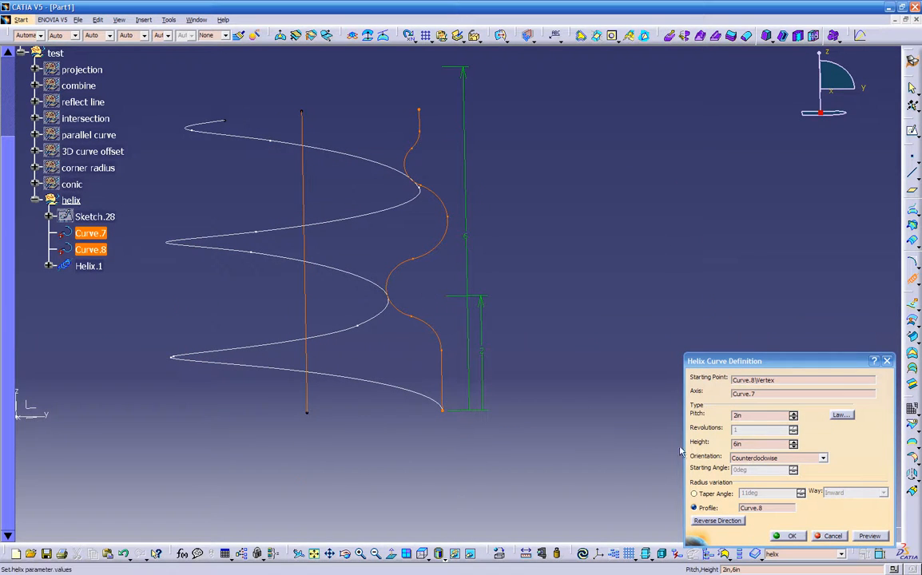
middle_drag(504, 337, 543, 351)
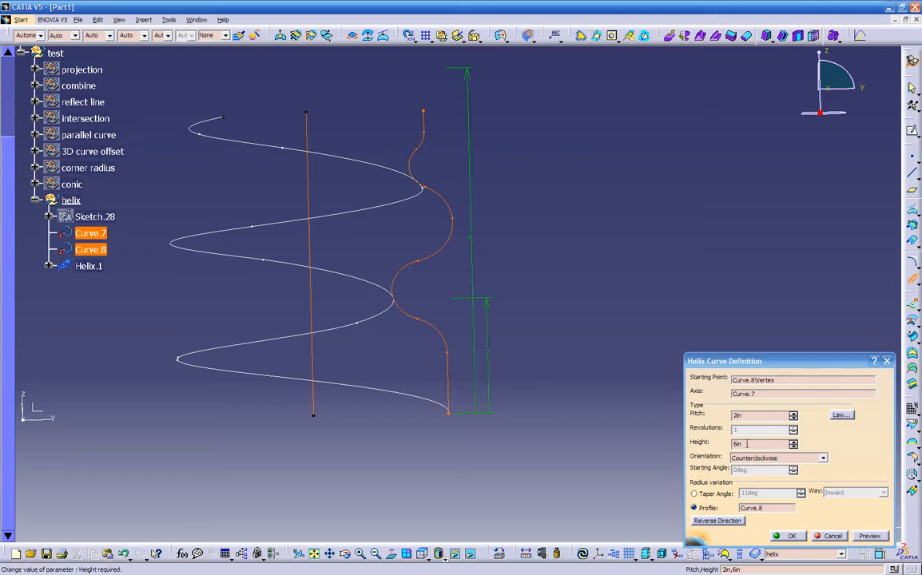
- Change the helix orientation to Clockwise
middle_drag(492, 354, 375, 364)
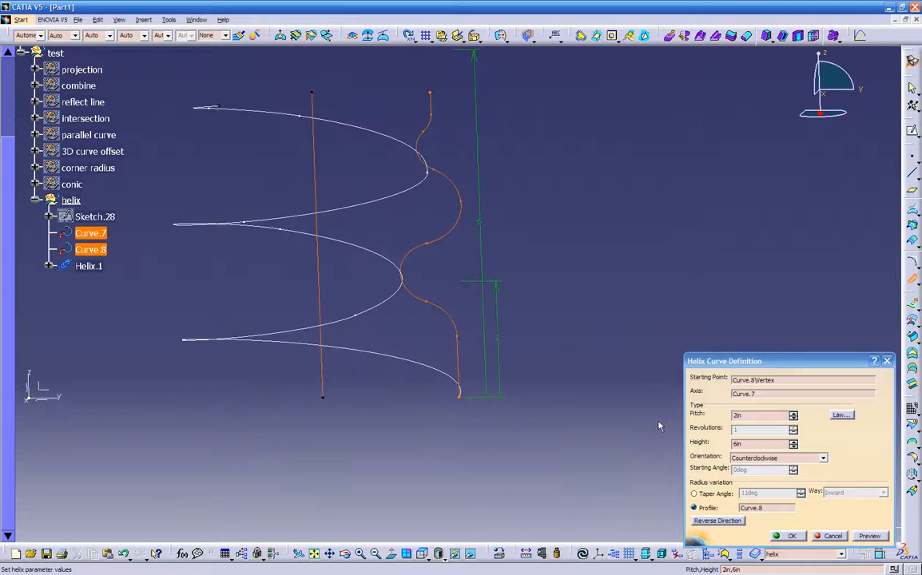
click(775, 457)
click(754, 470)
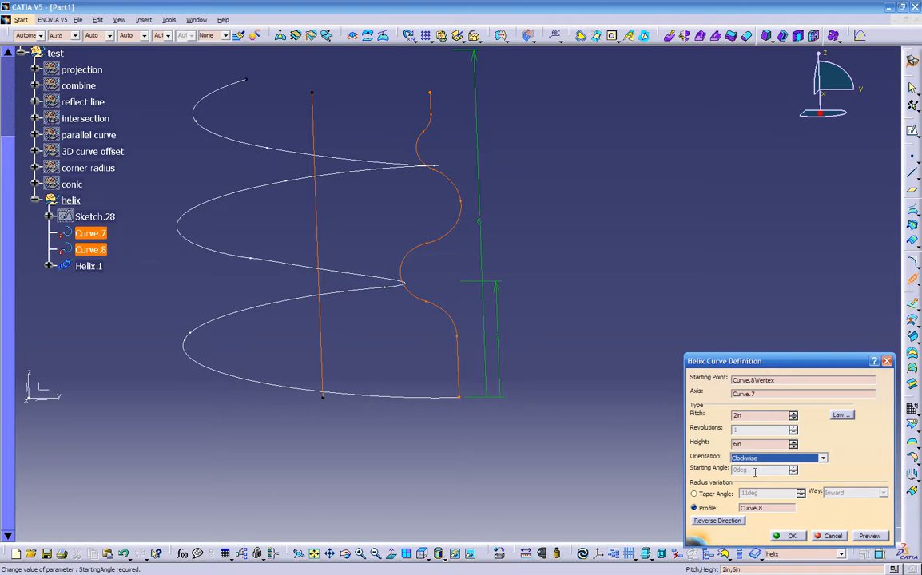
middle_drag(414, 278, 415, 280)
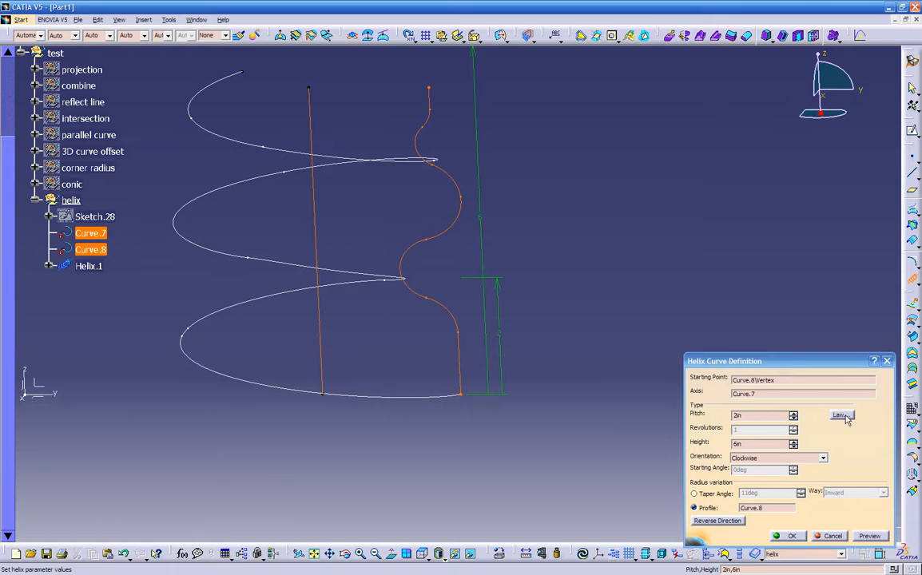
- Change the pitch law to S type with an end value of 0.2 in
click(842, 415)
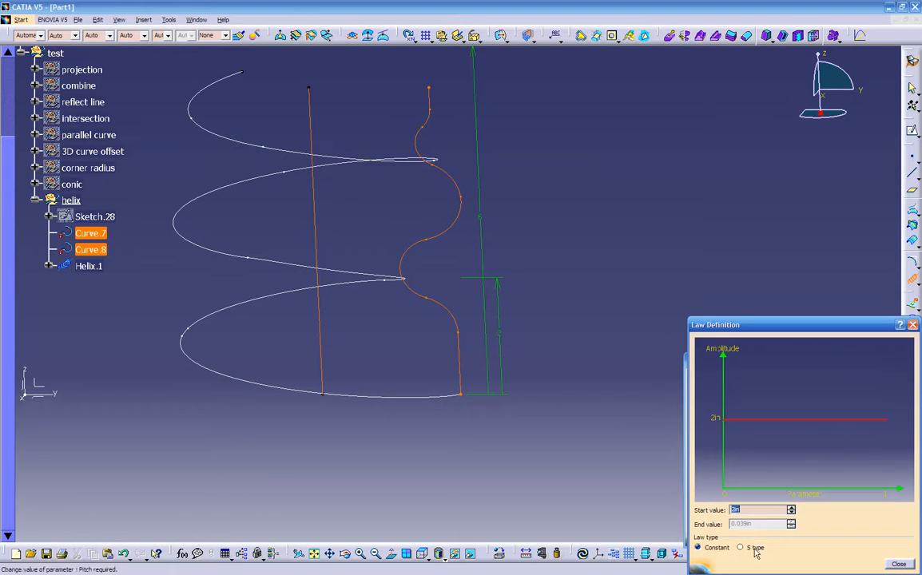
click(741, 548)
drag(760, 525, 688, 524)
text(.2)
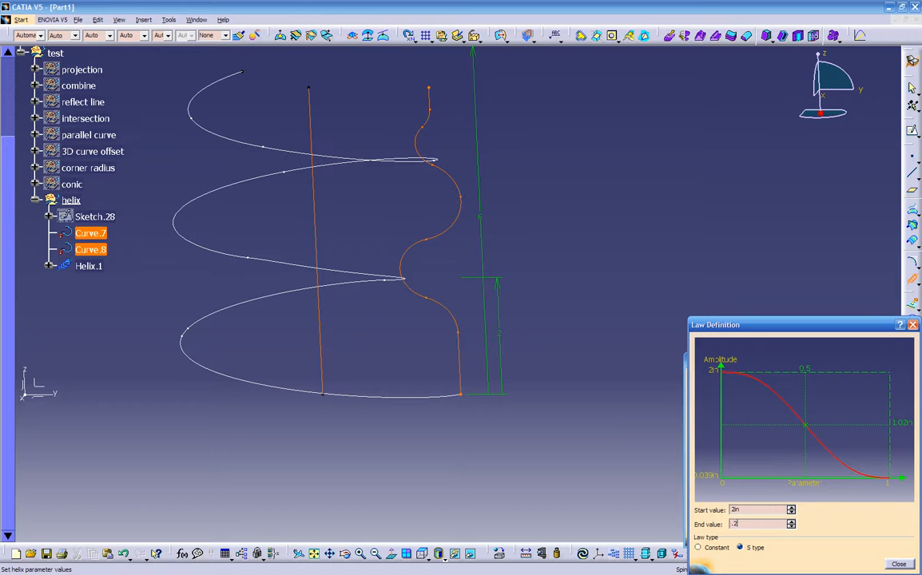
click(898, 564)
middle_drag(448, 444, 413, 303)
- Set the helix to 2 revolutions and preview it
double_click(735, 430)
text(2)
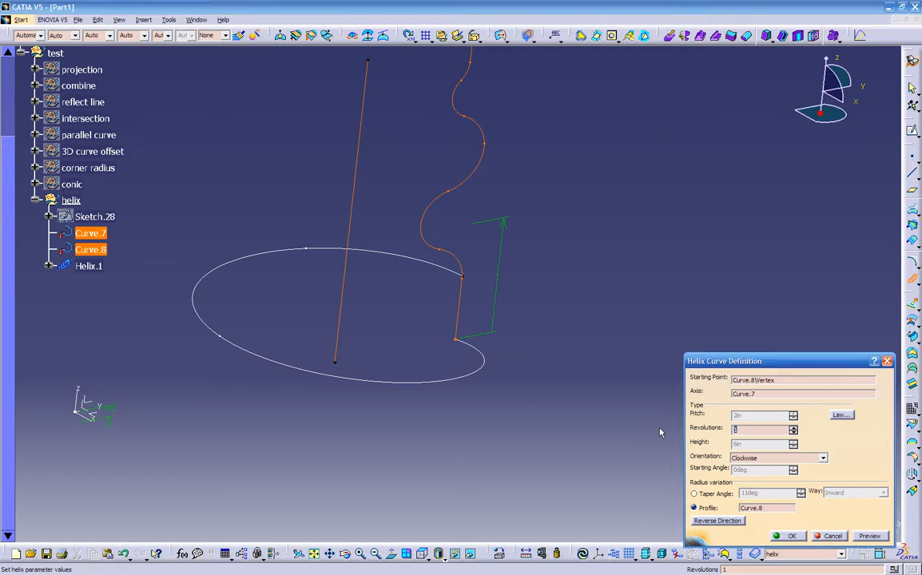
click(869, 536)
middle_drag(671, 457, 379, 293)
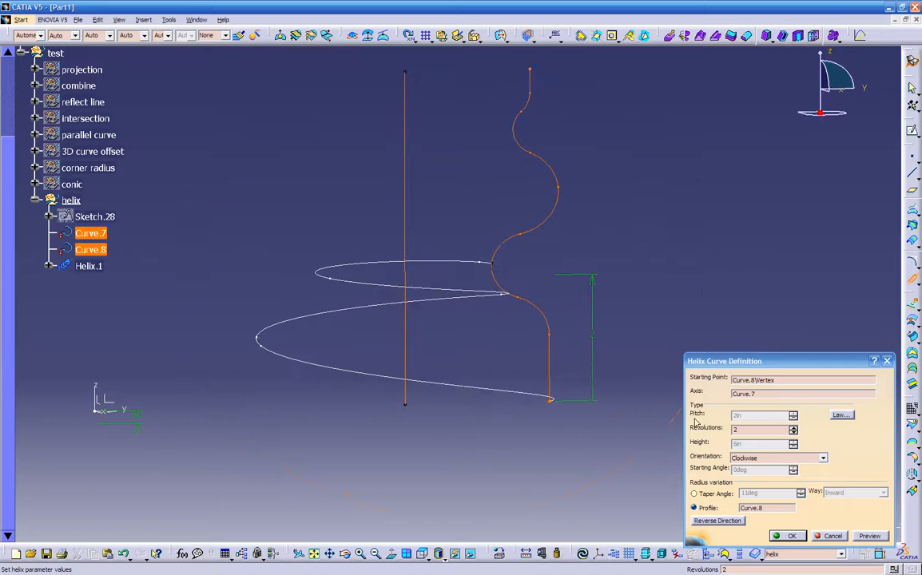
- Increase the helix to 4 revolutions
text(4)
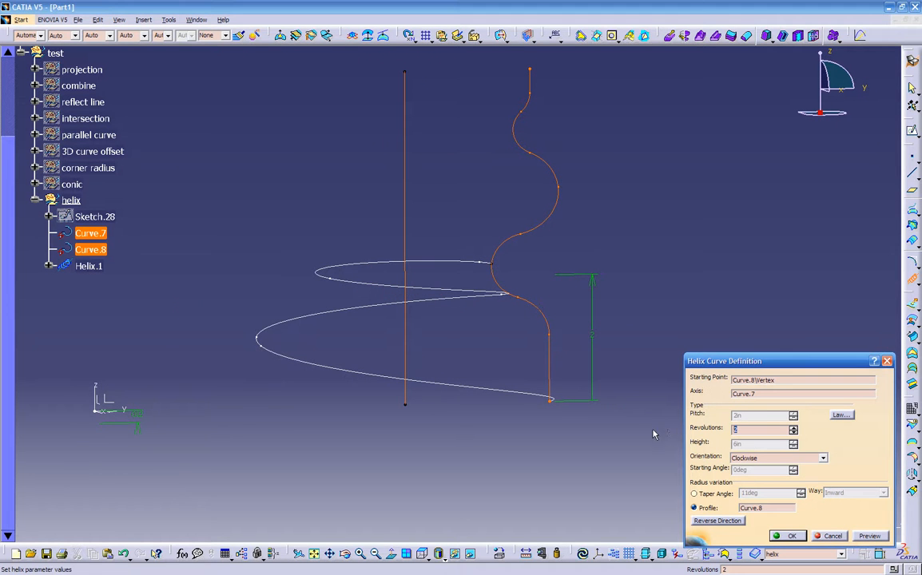
key(Return)
middle_drag(556, 402, 455, 367)
- Switch the pitch law back to Constant and preview the helix
click(841, 415)
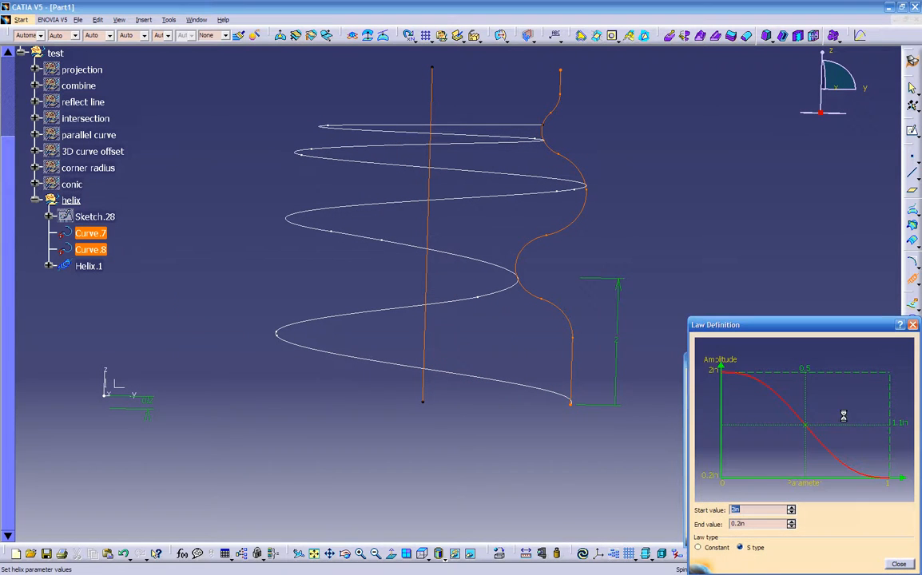
click(706, 549)
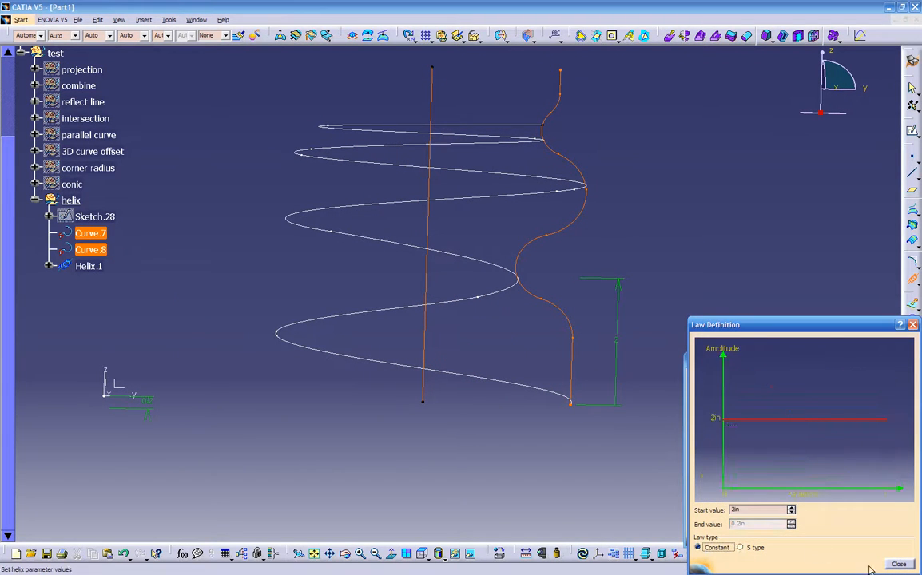
click(898, 563)
click(869, 537)
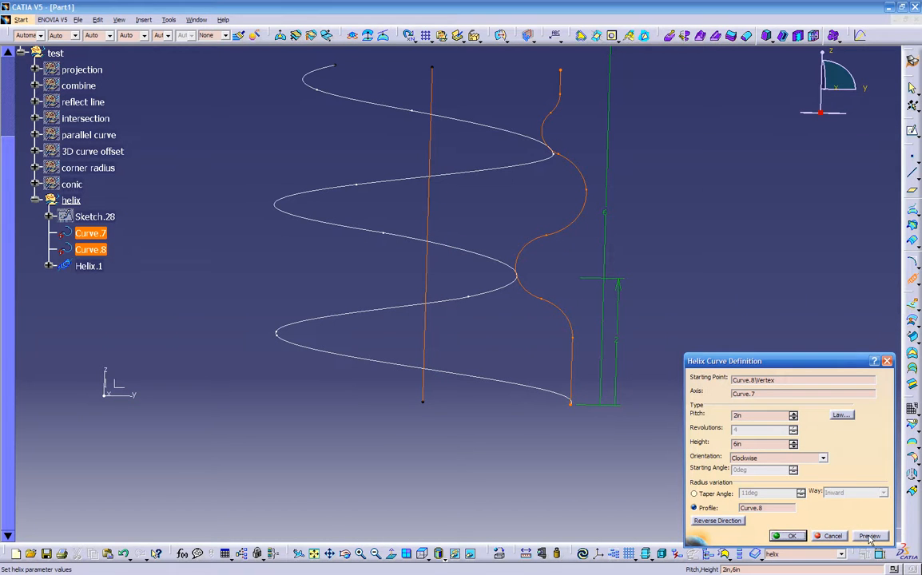
mouse_move(435, 336)
middle_down()
mouse_move(476, 342)
mouse_move(437, 329)
middle_up()
middle_drag(441, 370, 432, 389)
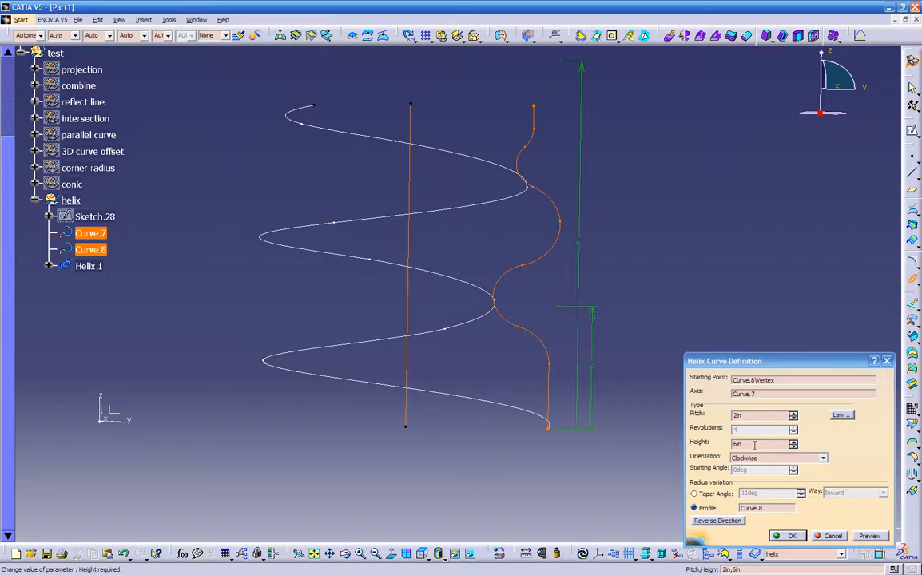
- Set the helix pitch to 0.5 in
drag(752, 417, 710, 420)
text(.5)
key(Tab)
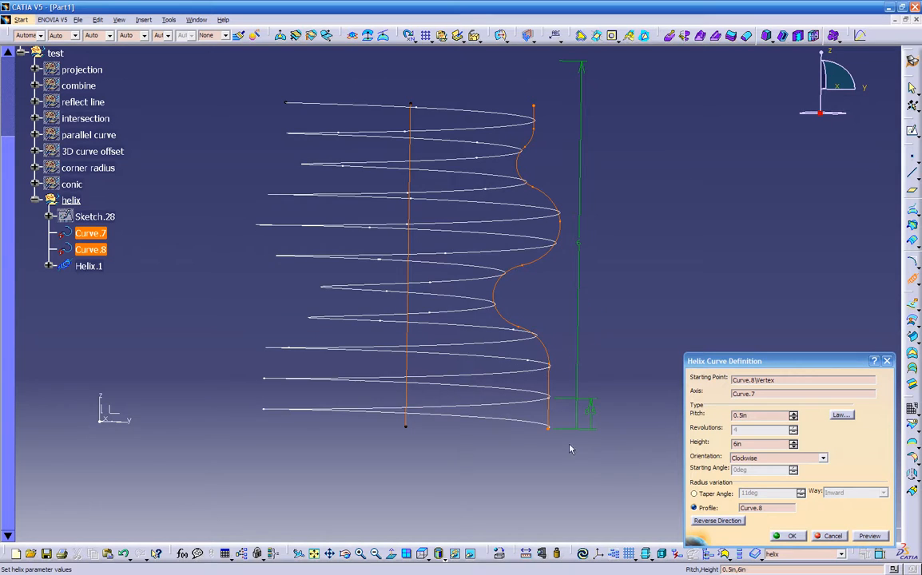
middle_drag(420, 405, 428, 158)
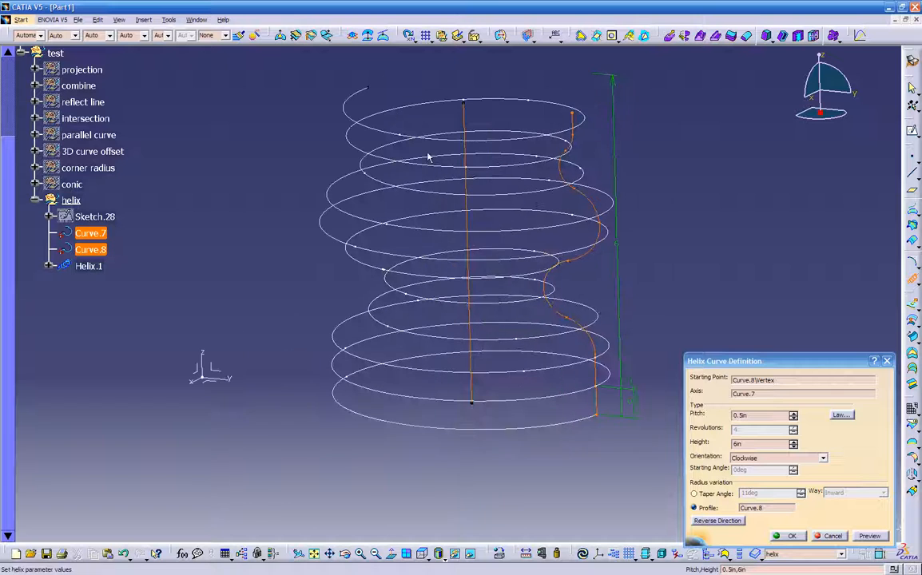
- Change the helix orientation to Counterclockwise
click(769, 460)
click(754, 468)
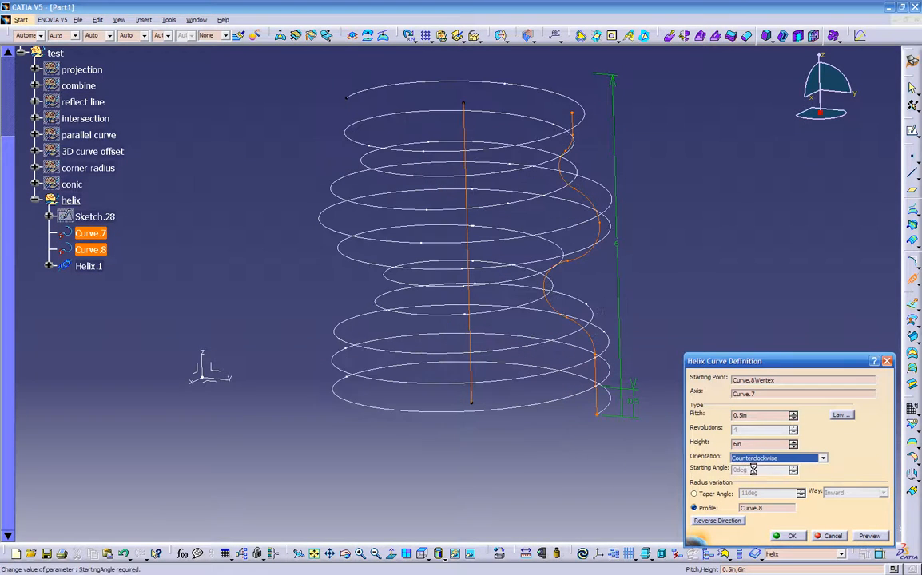
middle_drag(411, 333, 455, 240)
- Set the helix pitch to 0.1 in and preview the curve
double_click(751, 415)
text(1)
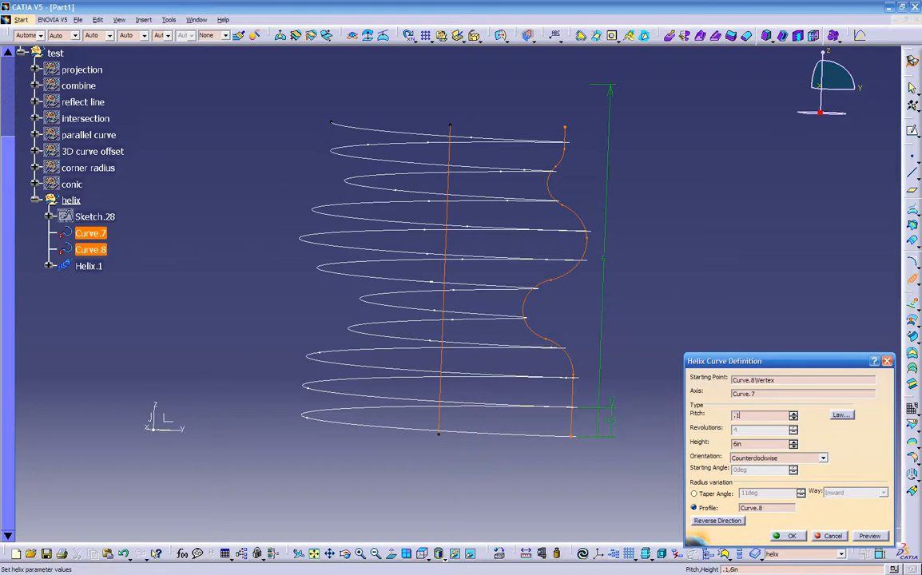
click(862, 534)
middle_drag(483, 379, 401, 372)
- Reduce the helix pitch to 0.05 in and inspect the denser coils
double_click(751, 415)
text(.05in)
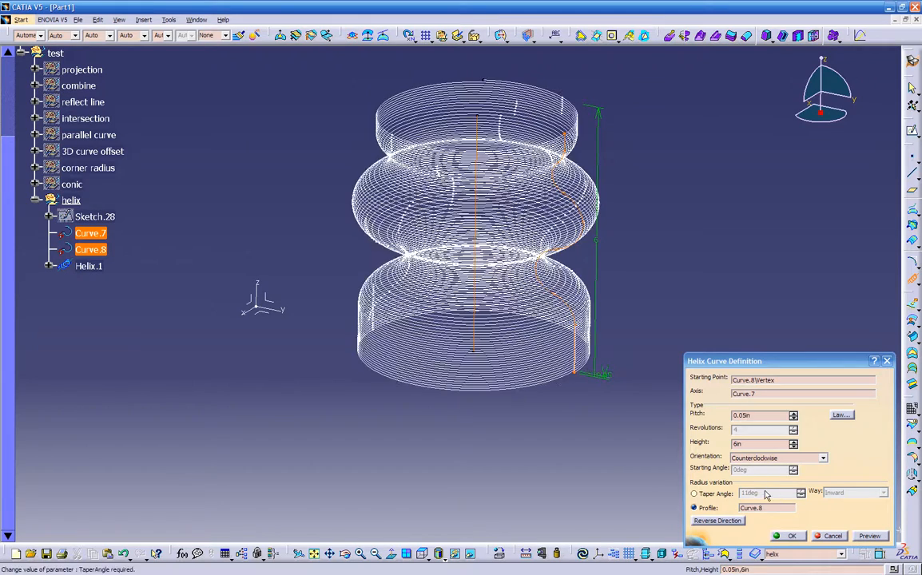
mouse_move(559, 425)
middle_down()
mouse_move(485, 346)
mouse_move(562, 346)
mouse_move(572, 382)
middle_up()
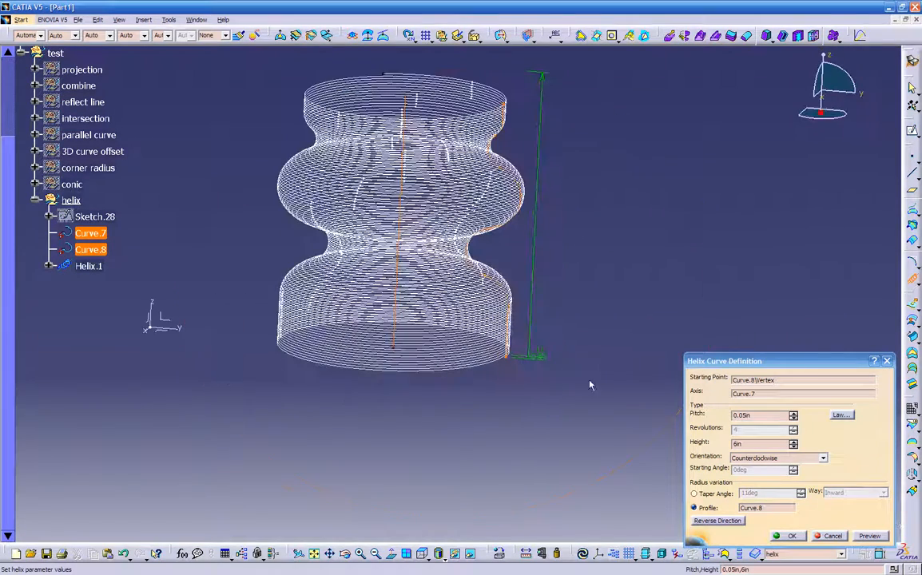
- Try a helix pitch of 0.01 in
double_click(751, 414)
text(.0)
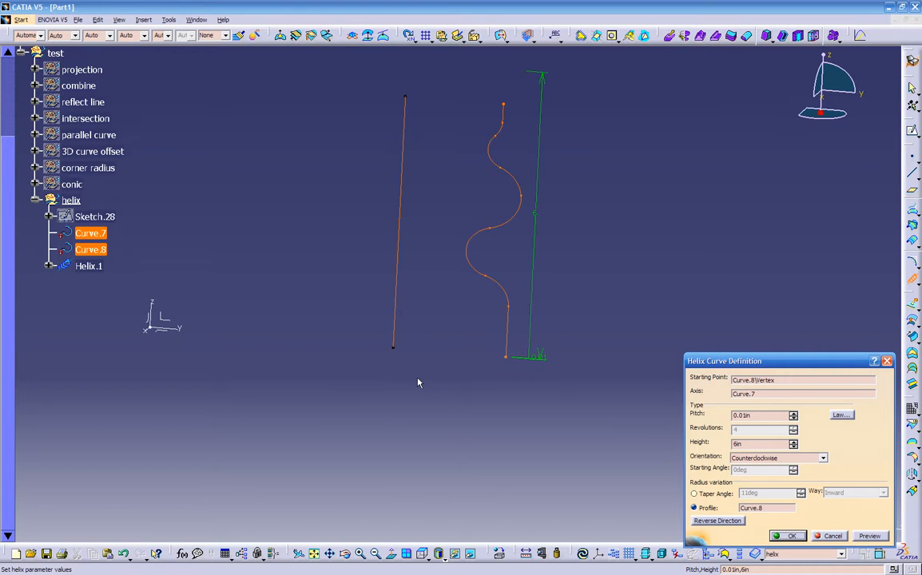
middle_drag(463, 412, 640, 384)
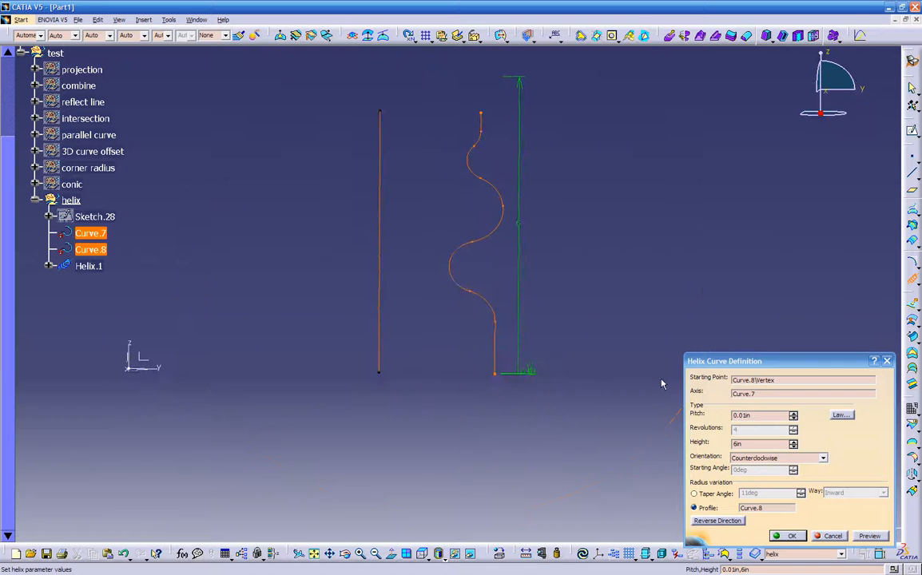
- Set the helix pitch to 0.2 in, preview it and create the helix
drag(754, 415, 698, 429)
text(.2)
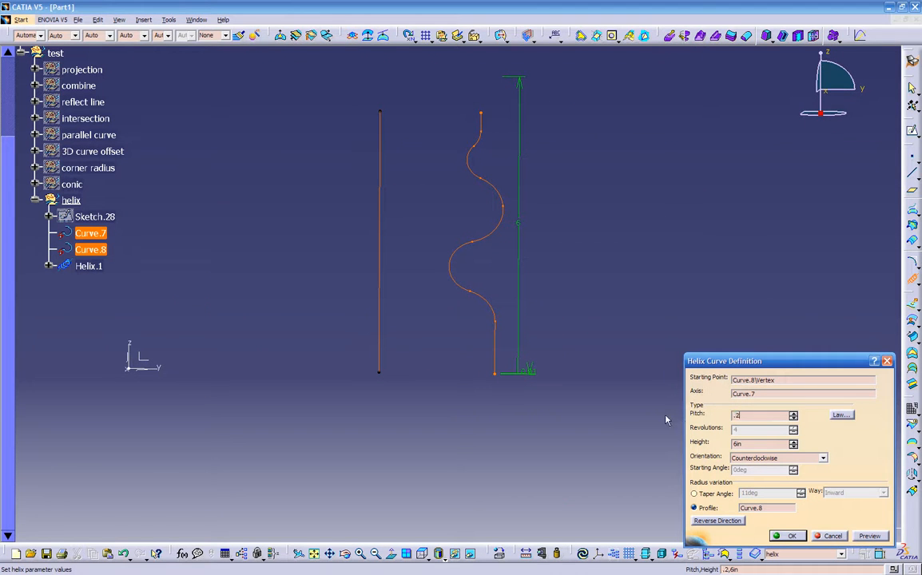
click(869, 536)
middle_drag(434, 381, 519, 331)
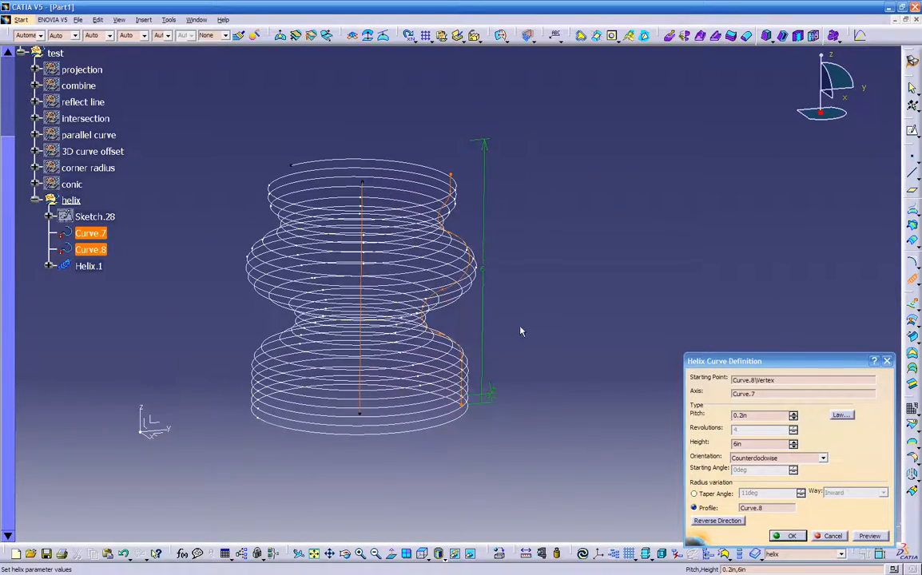
click(787, 535)
middle_drag(650, 454, 621, 412)
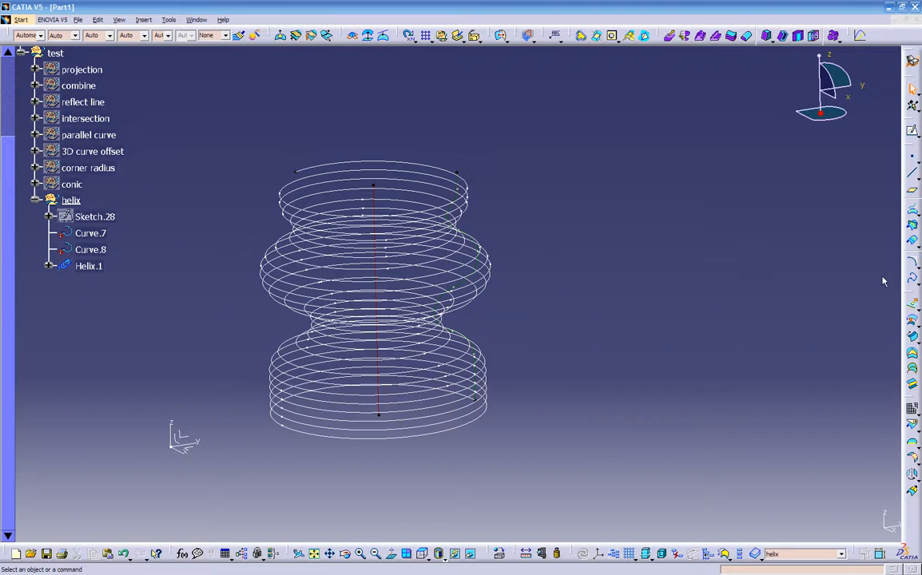
- Hide the helix geometrical set
click(911, 281)
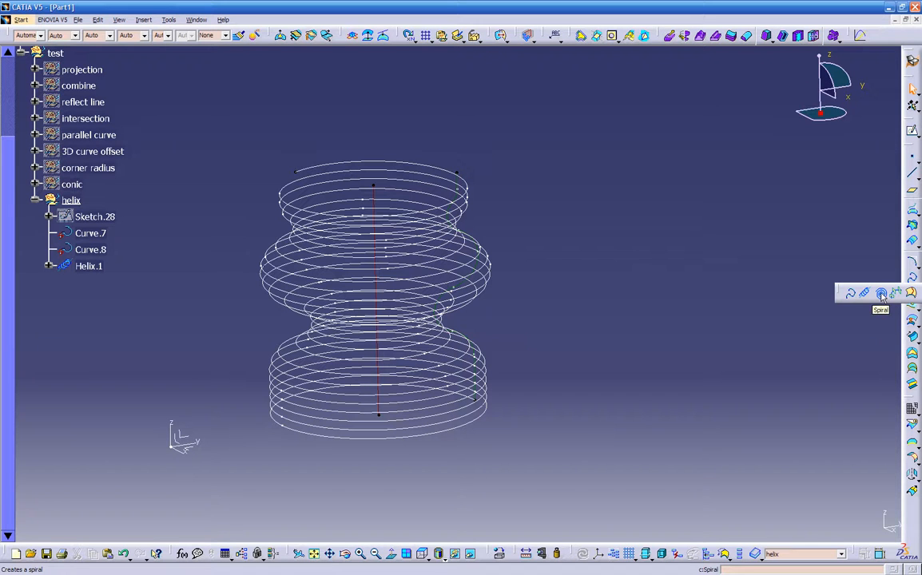
right_click(70, 200)
click(96, 234)
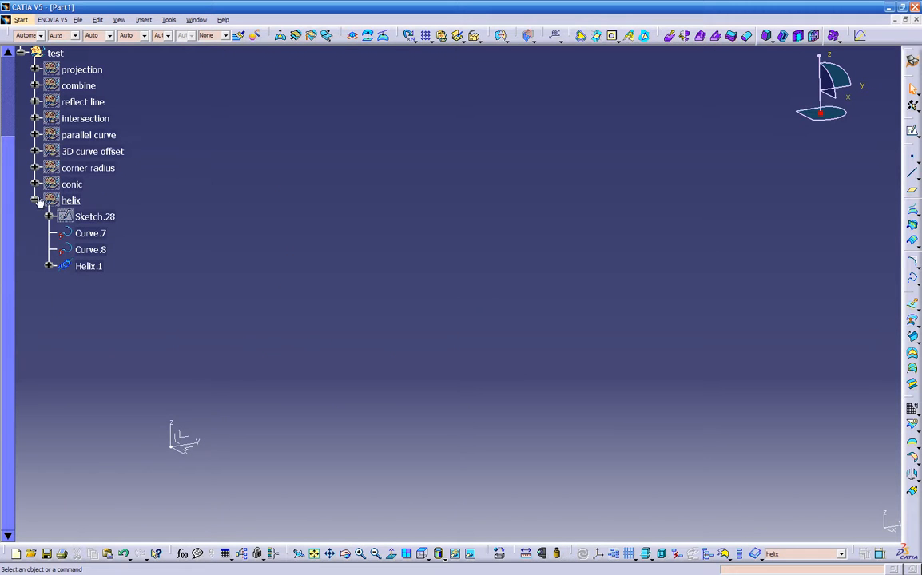
- Insert a geometrical set named "spiral" with test as its father
click(144, 20)
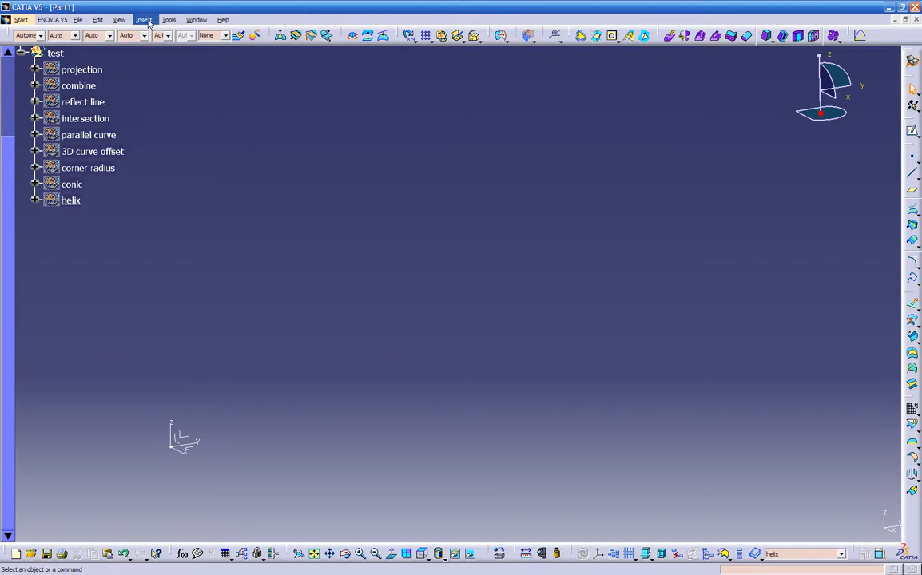
click(172, 72)
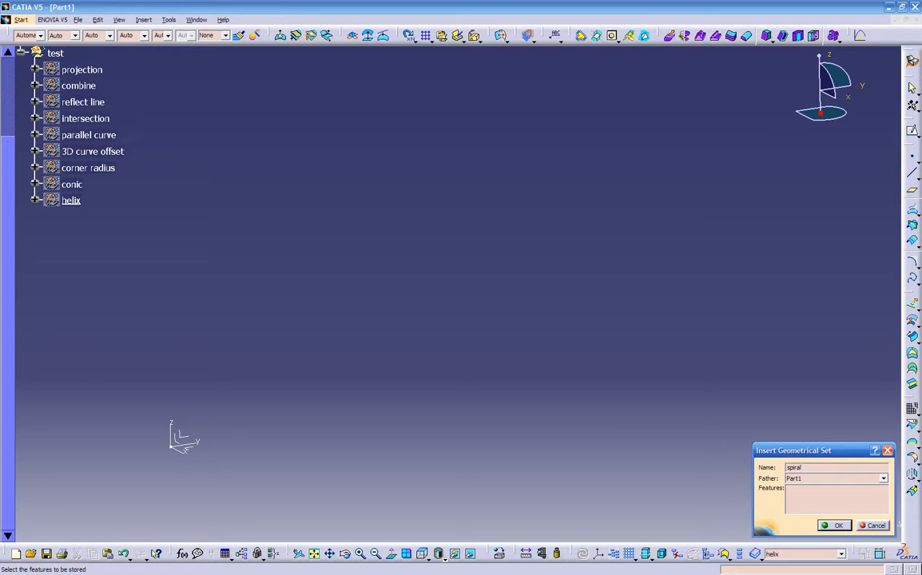
click(882, 478)
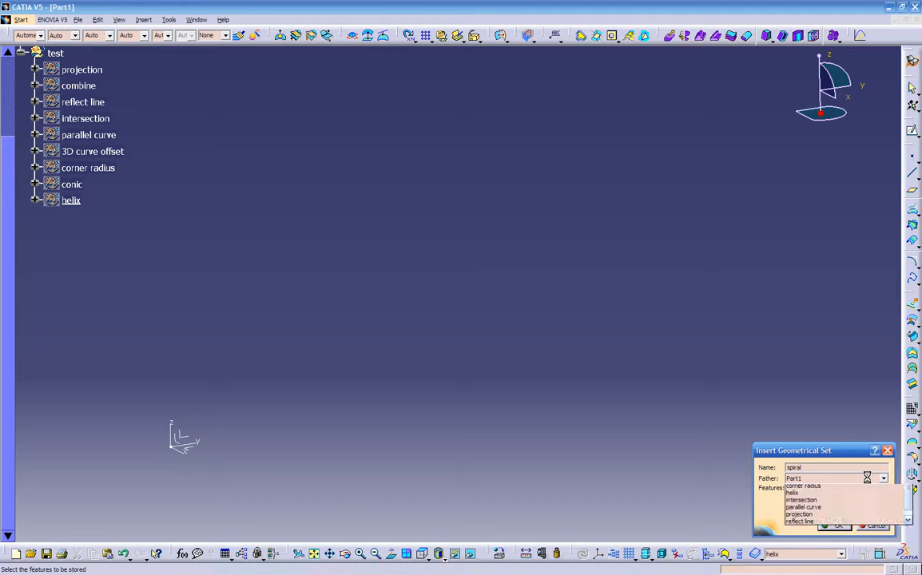
scroll(824, 530, down, 1)
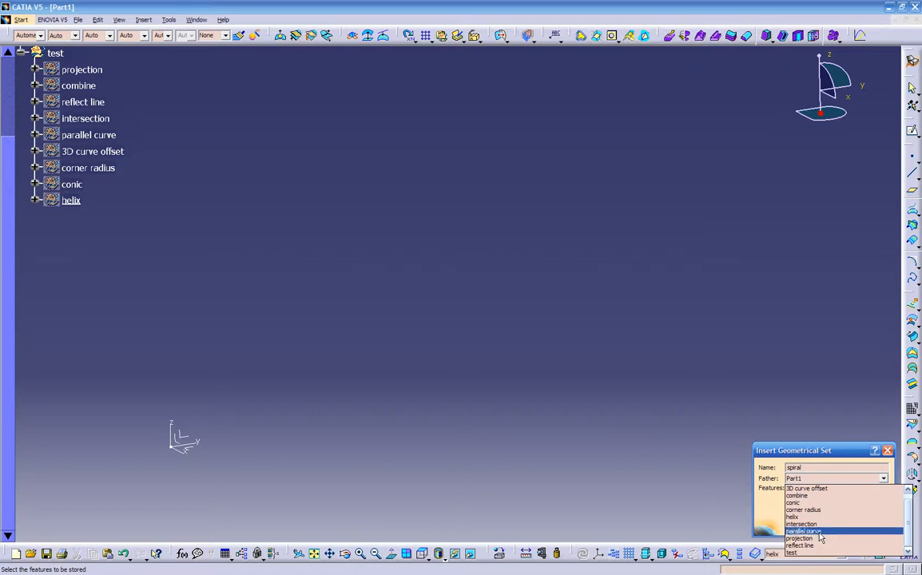
click(815, 552)
key(Return)
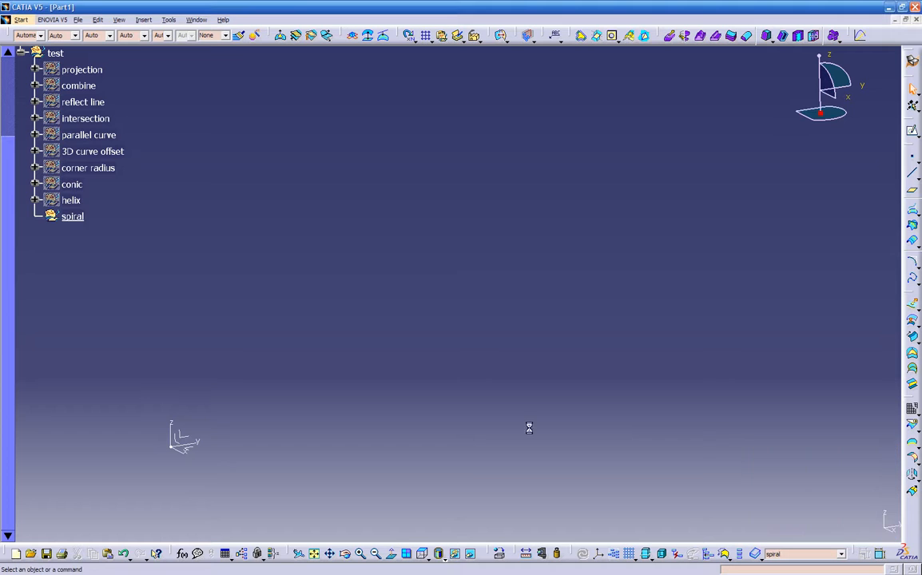
- Sketch a rectangle on the xy plane, offset from the origin along the horizontal axis, and exit the sketch
middle_drag(234, 455, 323, 370)
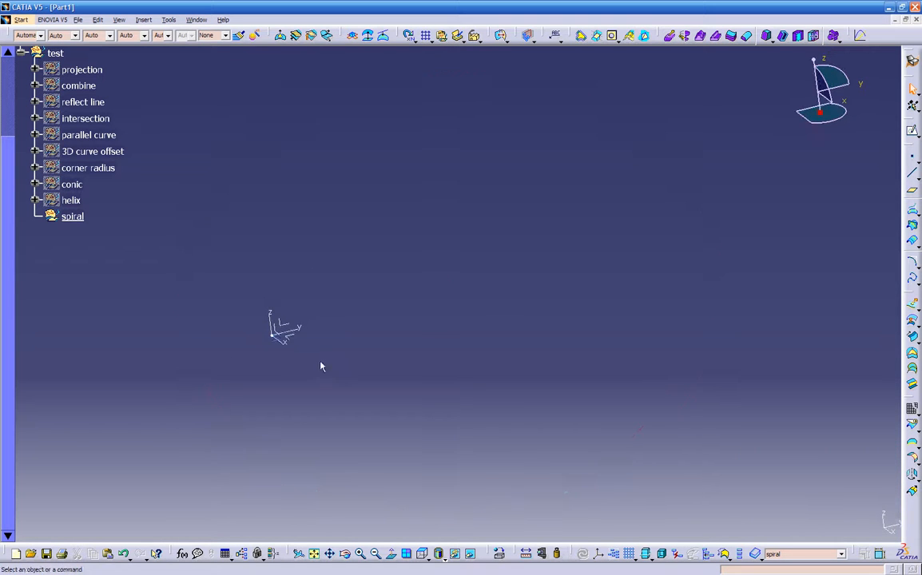
click(295, 341)
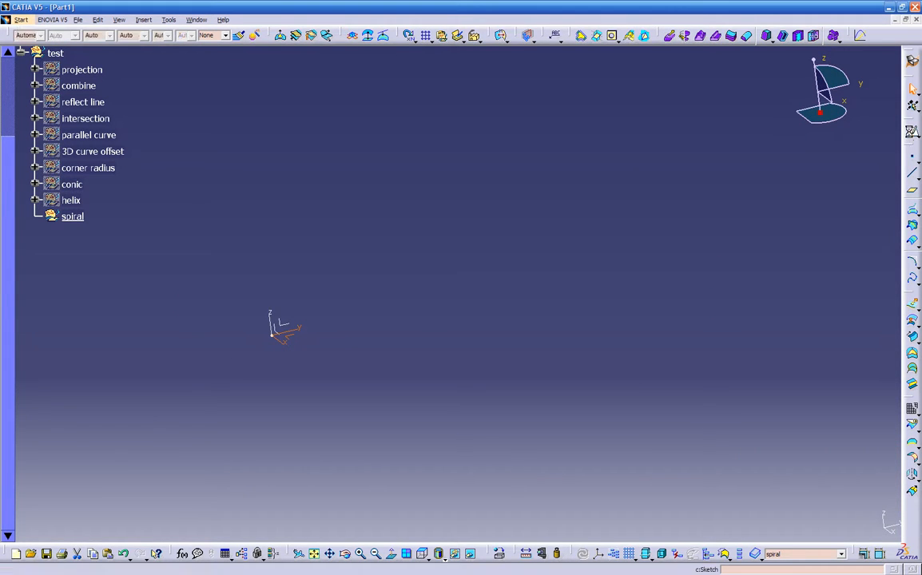
middle_drag(810, 255, 650, 286)
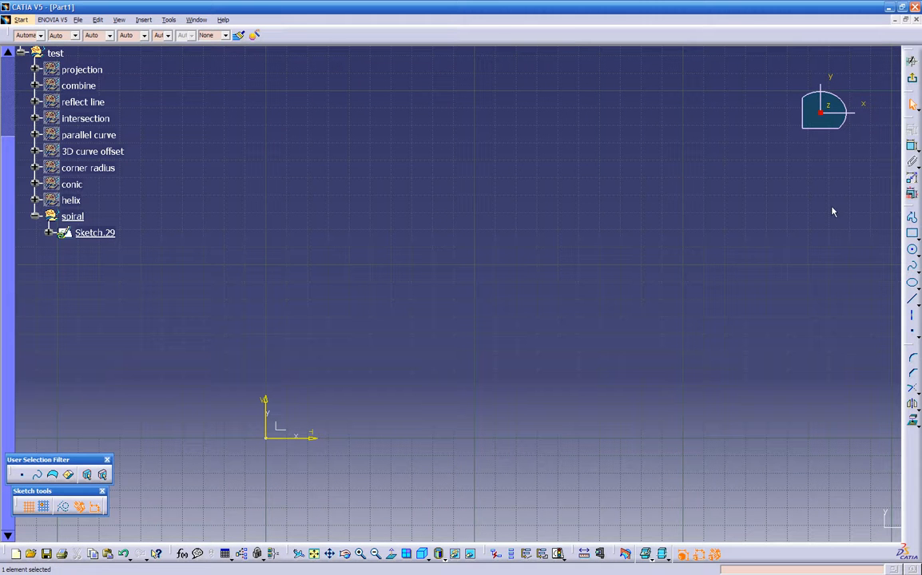
click(911, 233)
click(802, 187)
click(403, 441)
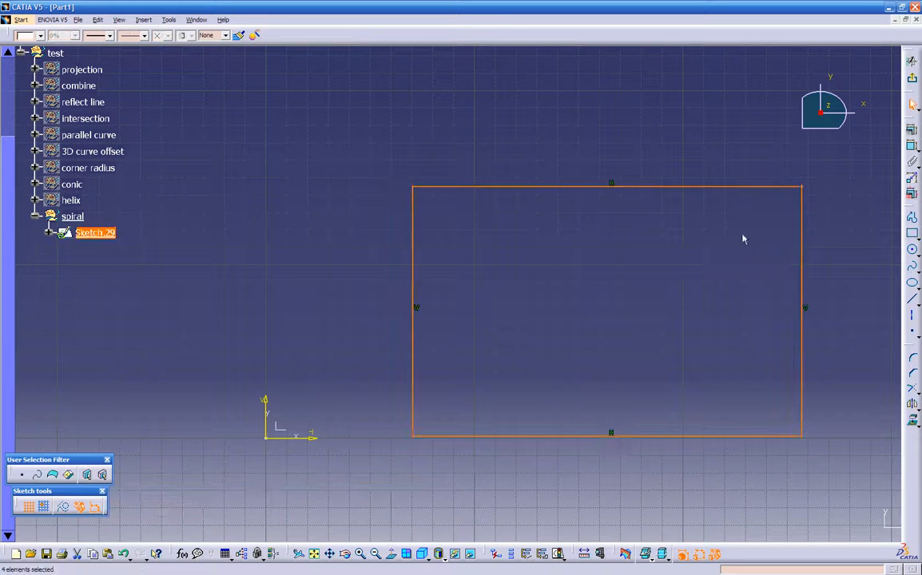
click(911, 77)
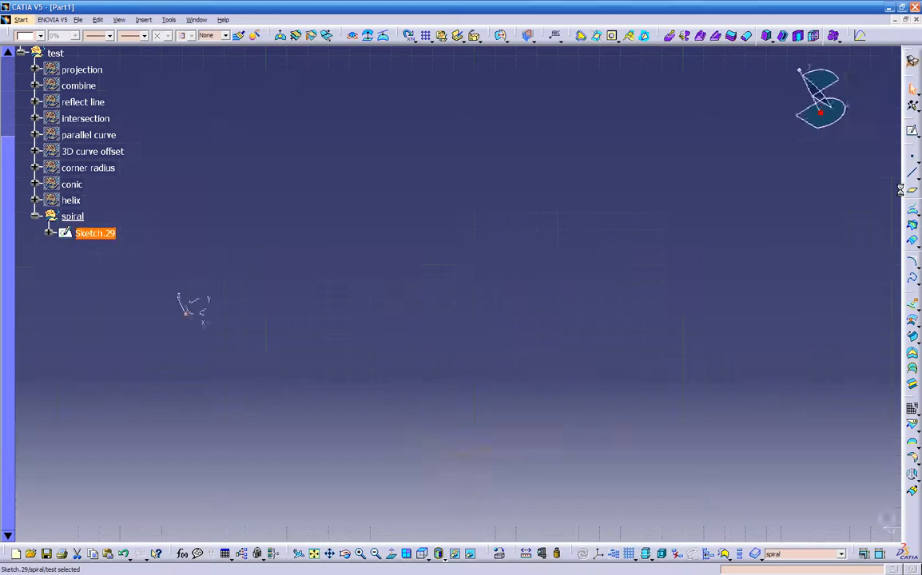
- Create a fill surface bounded by the rectangle sketch
click(911, 353)
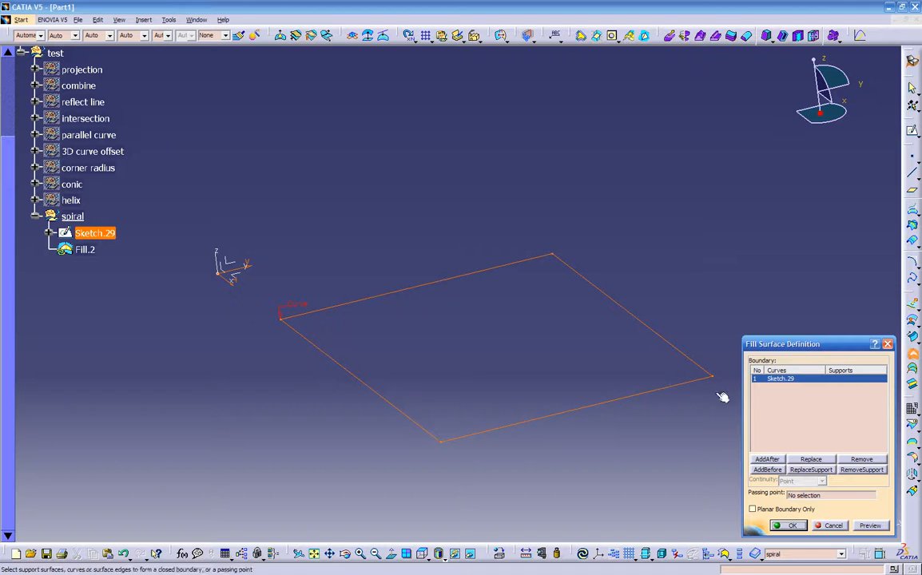
click(866, 526)
click(786, 526)
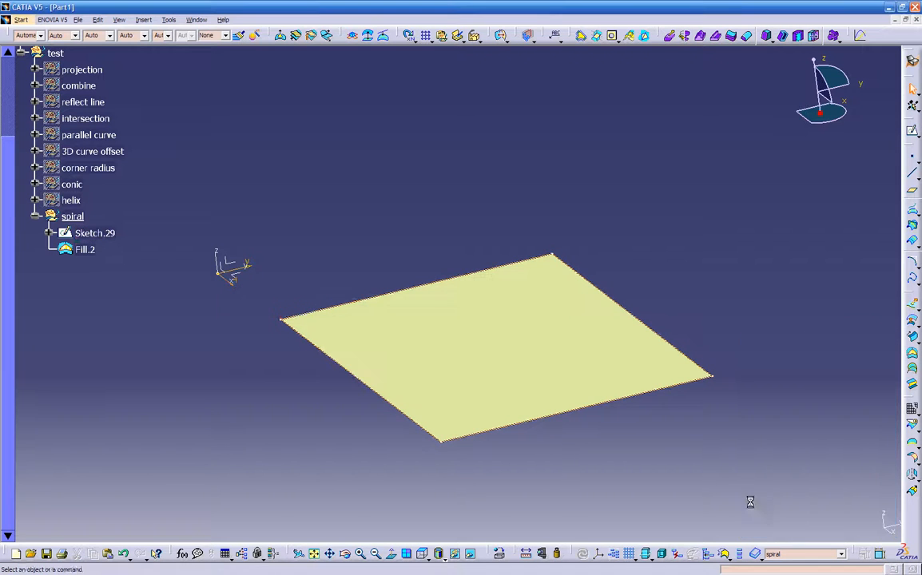
- Color the fill surface dark red
click(40, 36)
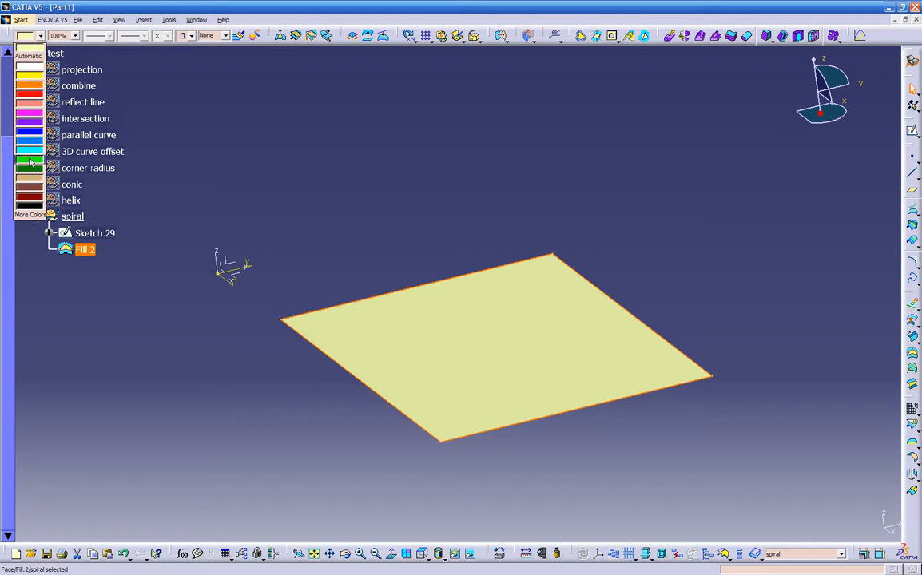
click(29, 182)
click(148, 317)
middle_drag(148, 316, 310, 314)
- Create an on-plane point near the middle of the fill surface, at about H 6.46 in and V 3.17 in
click(555, 350)
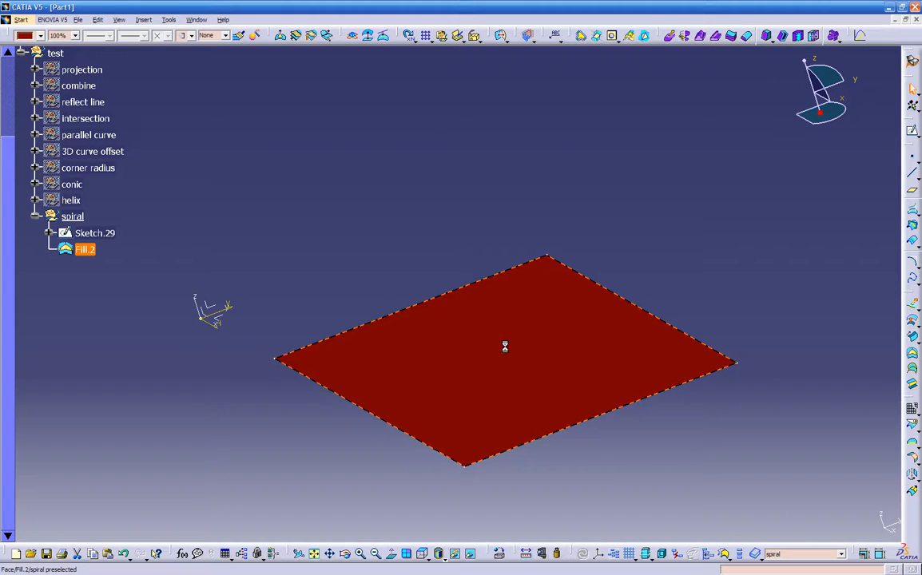
key(Return)
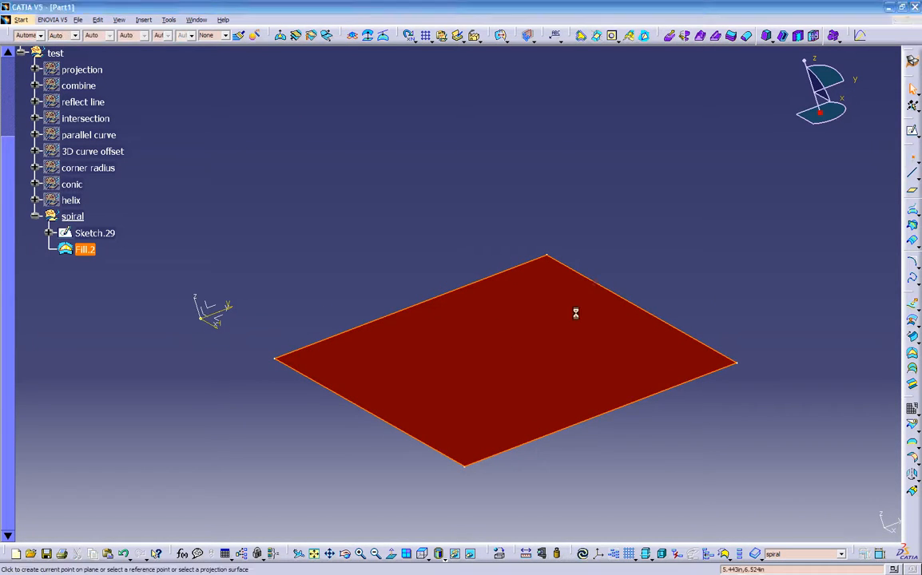
click(520, 357)
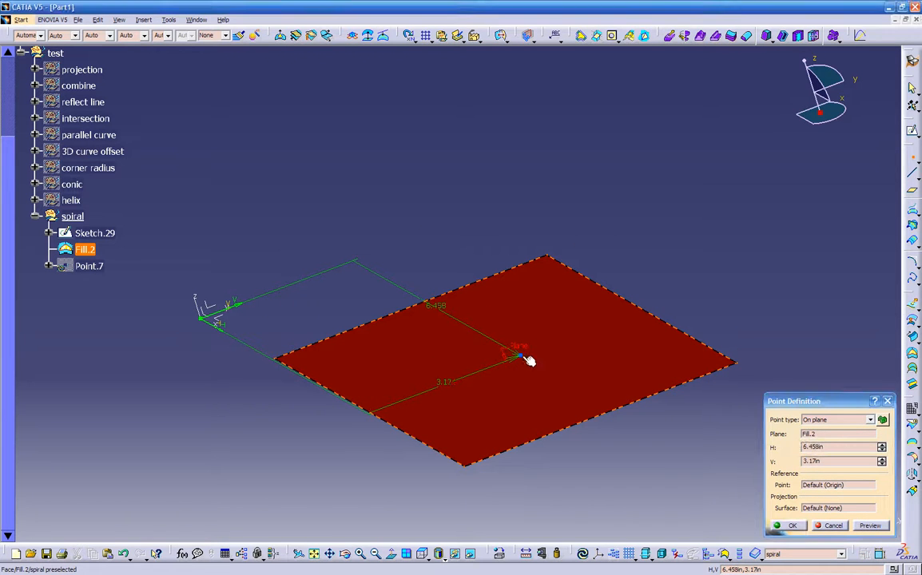
click(773, 524)
mouse_move(695, 452)
middle_down()
mouse_move(681, 422)
mouse_move(686, 436)
middle_up()
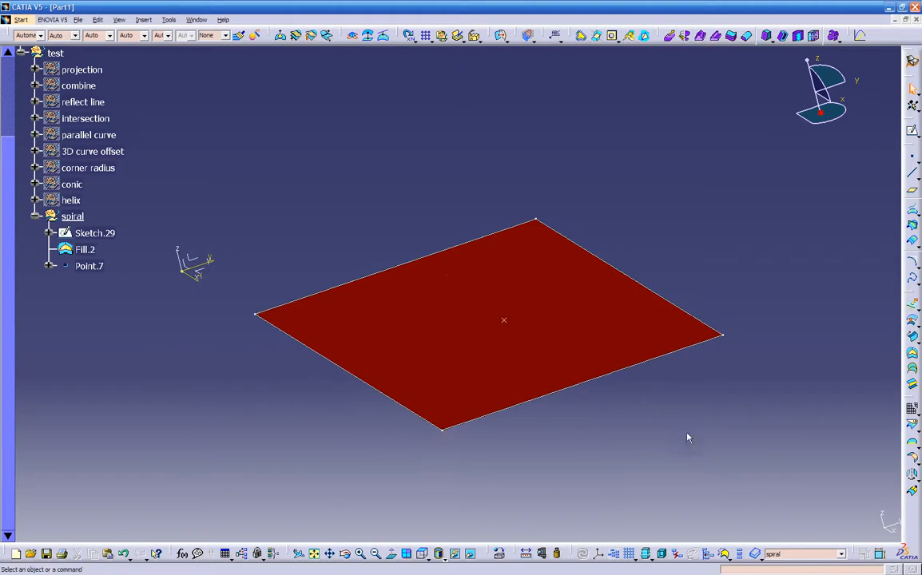
- Start a spiral with the fill surface as support and Point.7 as center point
click(913, 298)
click(881, 297)
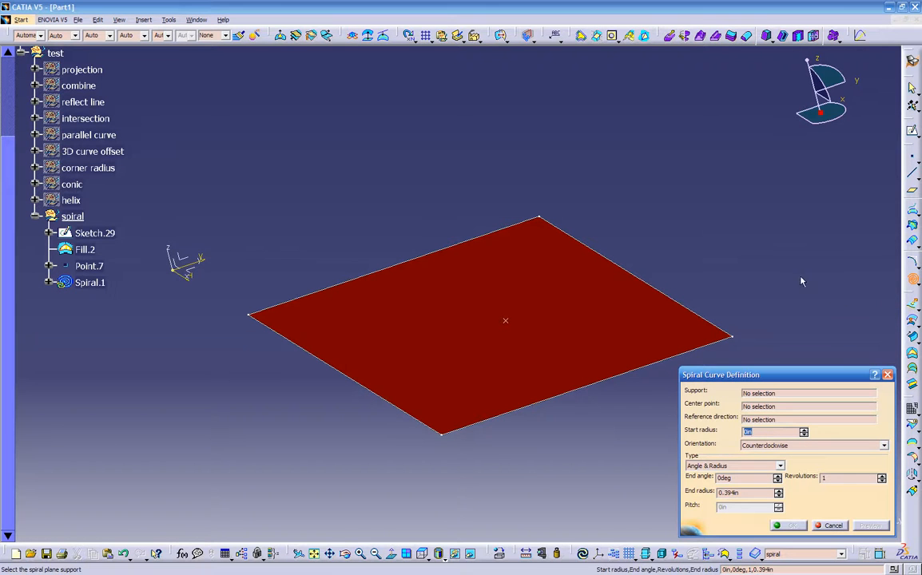
click(766, 394)
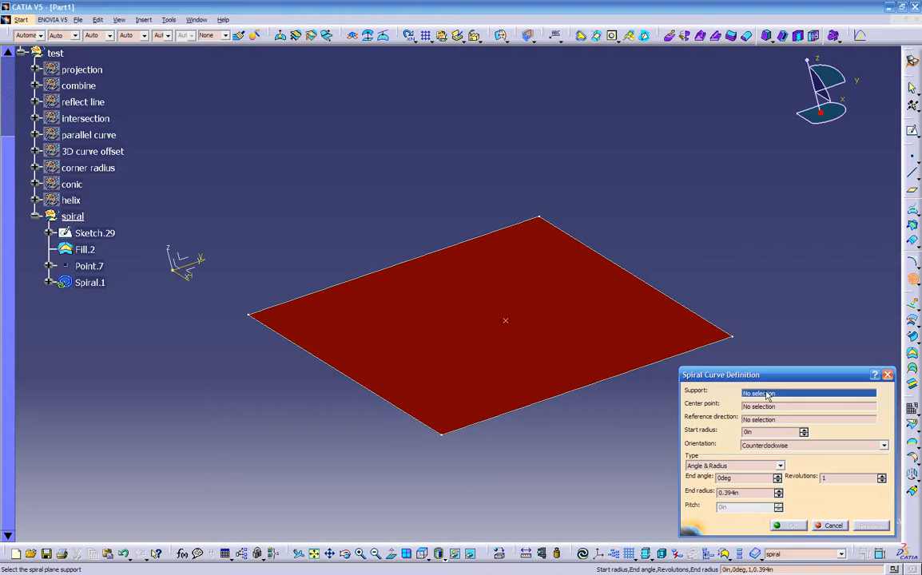
click(571, 307)
click(767, 407)
click(505, 321)
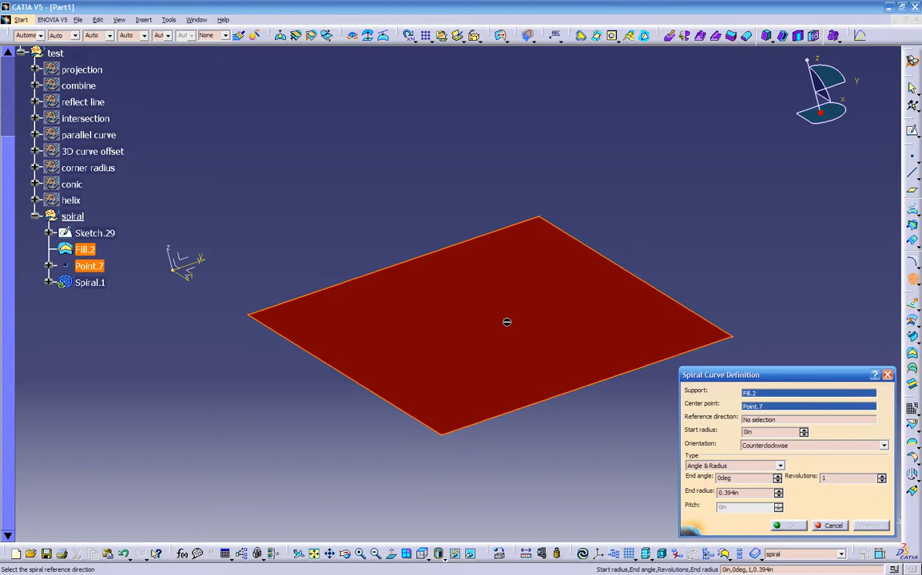
- Set the spiral's start radius to 0.5 in
mouse_move(511, 366)
middle_down()
mouse_move(500, 353)
mouse_move(521, 372)
middle_up()
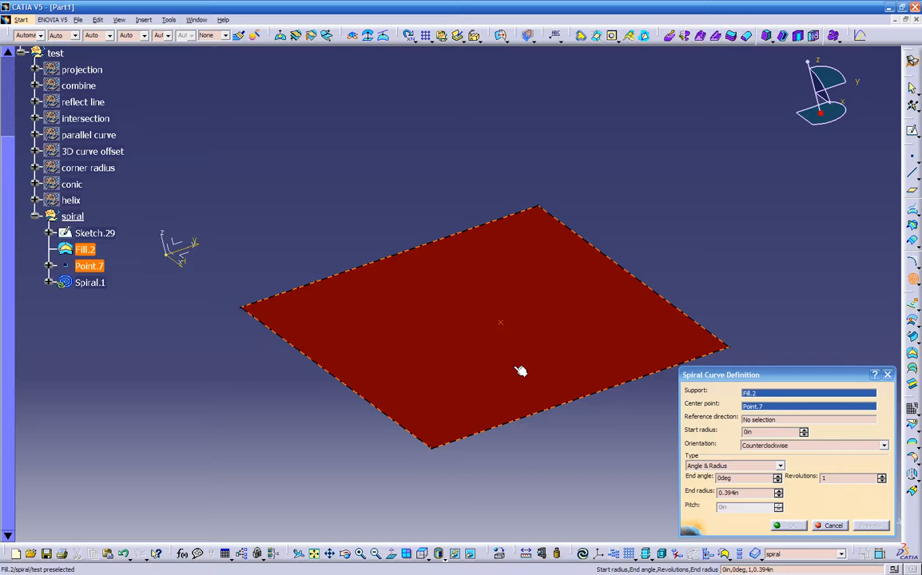
click(746, 432)
text(.5)
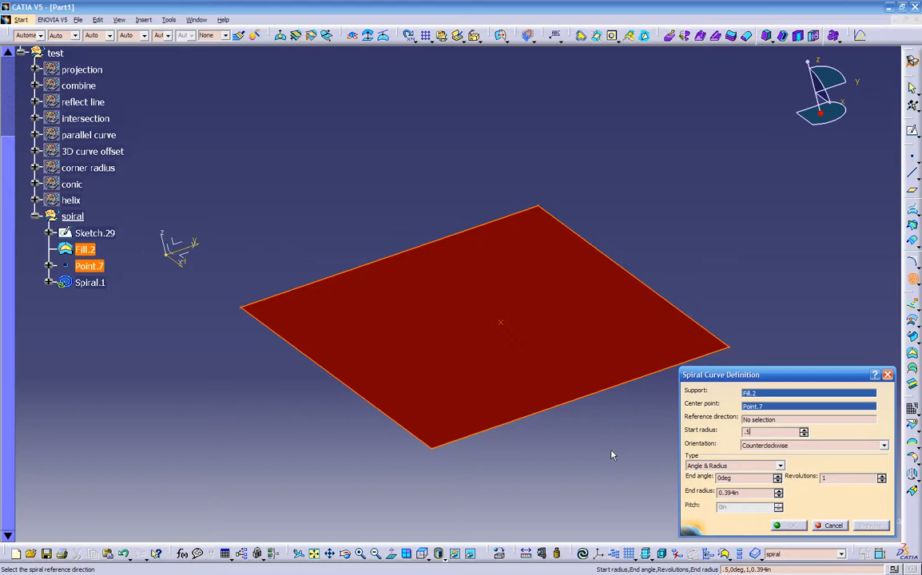
key(Tab)
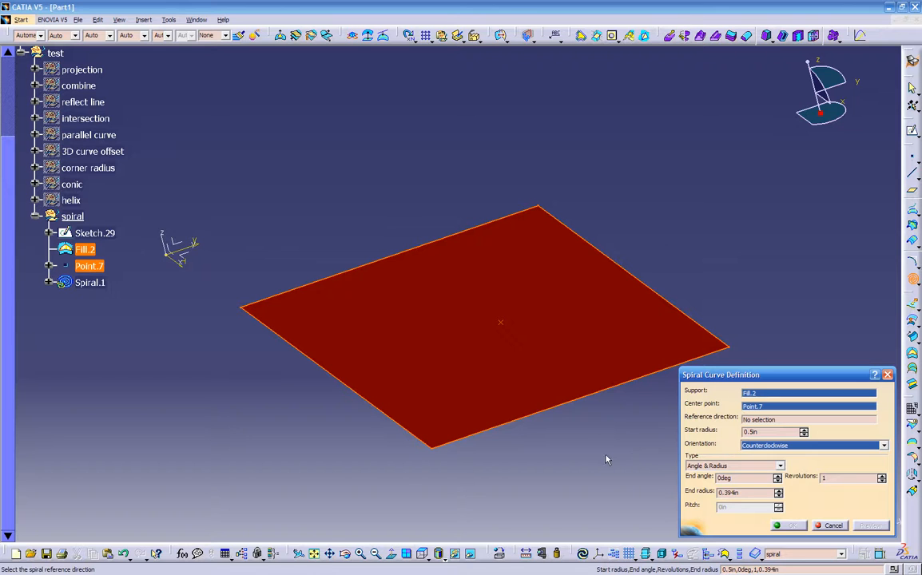
key(Tab)
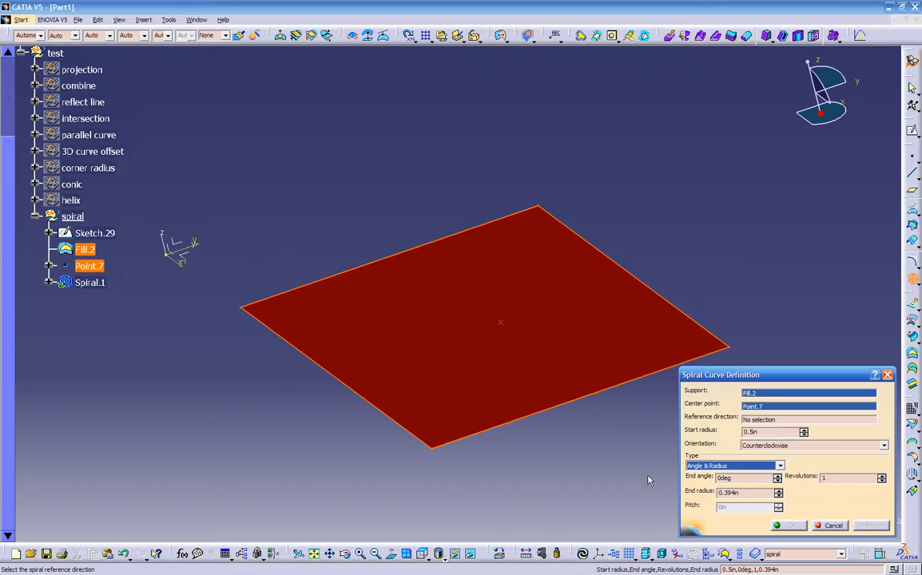
- Switch the spiral type through Angle & Pitch and Radius & Pitch, returning to Angle & Radius
click(722, 466)
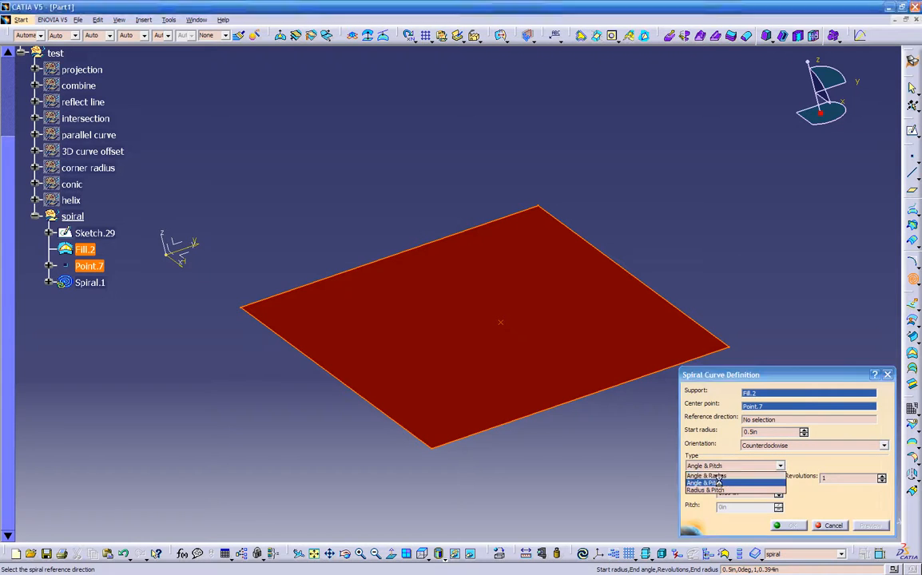
click(720, 484)
click(723, 466)
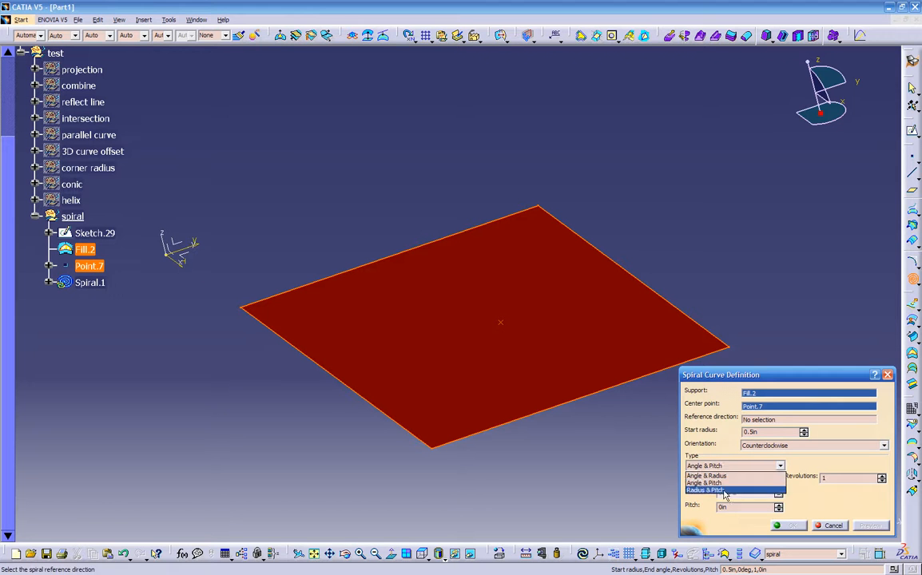
click(723, 486)
click(723, 467)
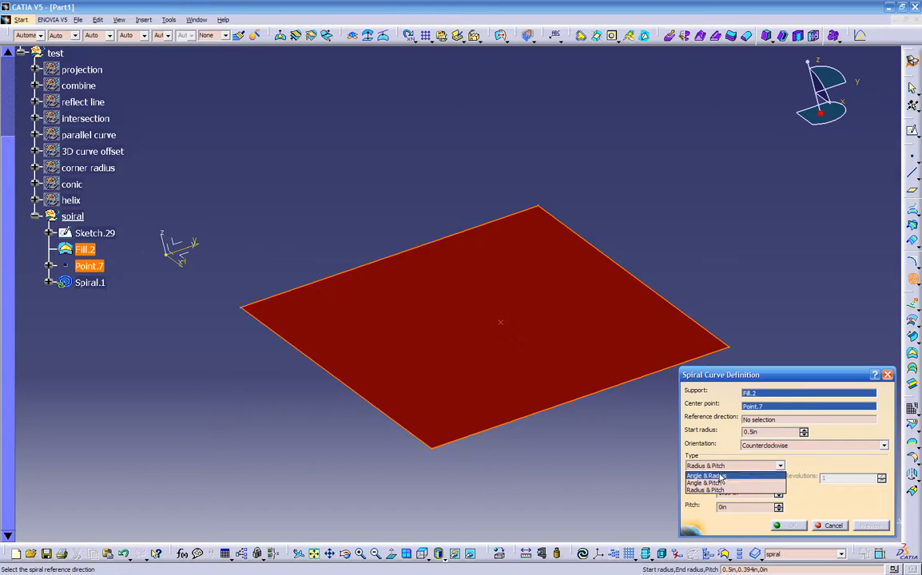
click(720, 476)
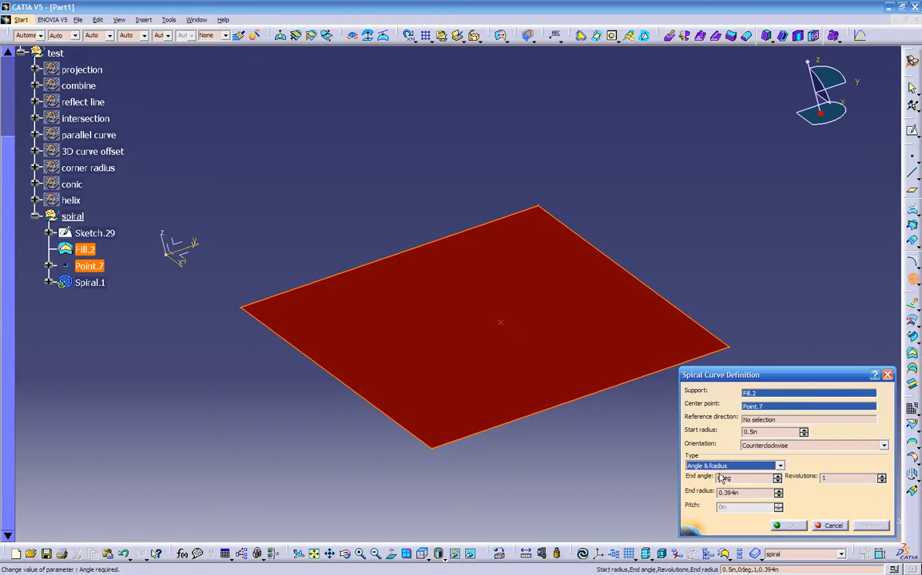
- Use the YZ plane of the absolute axis system as the spiral's reference direction
click(759, 420)
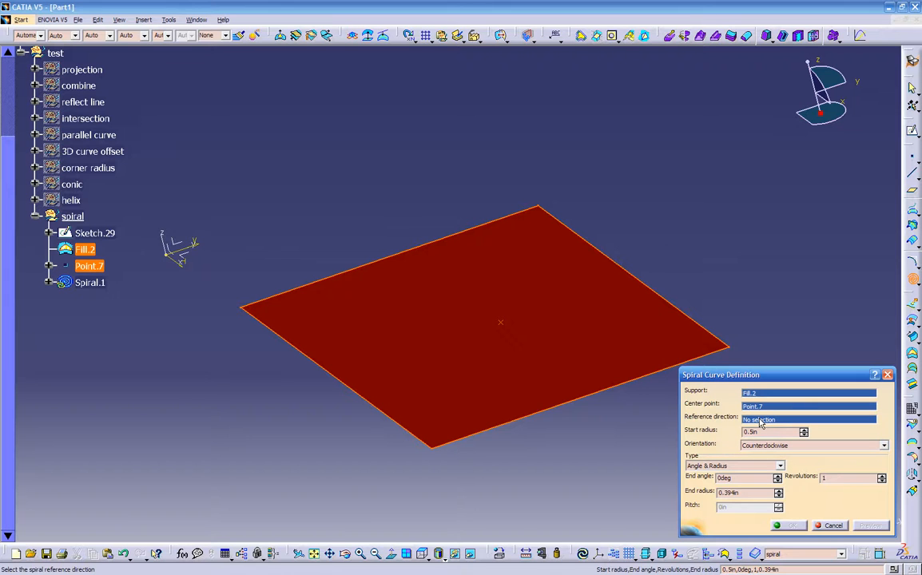
click(184, 246)
middle_drag(289, 386, 531, 449)
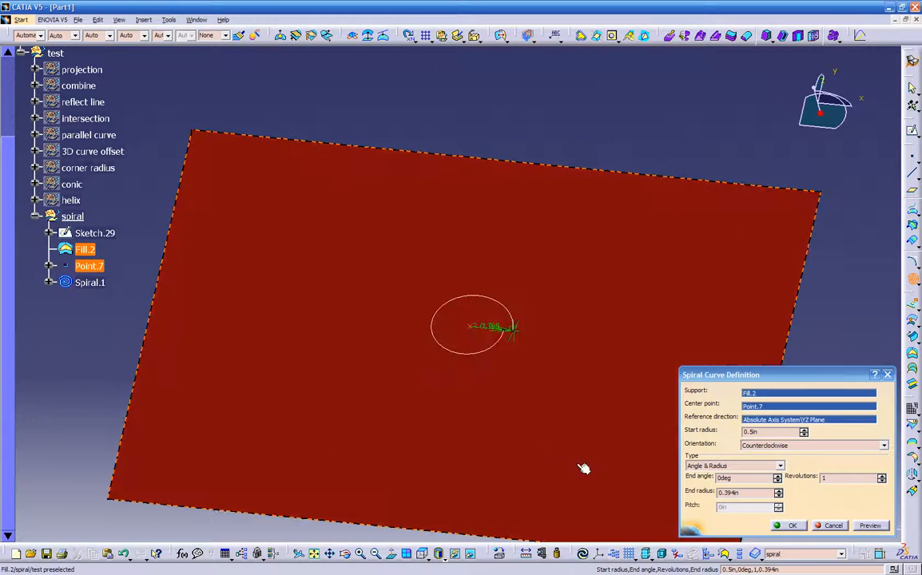
- Preview the Angle & Radius spiral with 22 revolutions and inspect it up close
click(824, 477)
text(22)
middle_drag(554, 416, 583, 294)
middle_drag(454, 440, 569, 294)
- Preview the spiral with 55 revolutions, and again with only 2 revolutions
drag(834, 479, 793, 487)
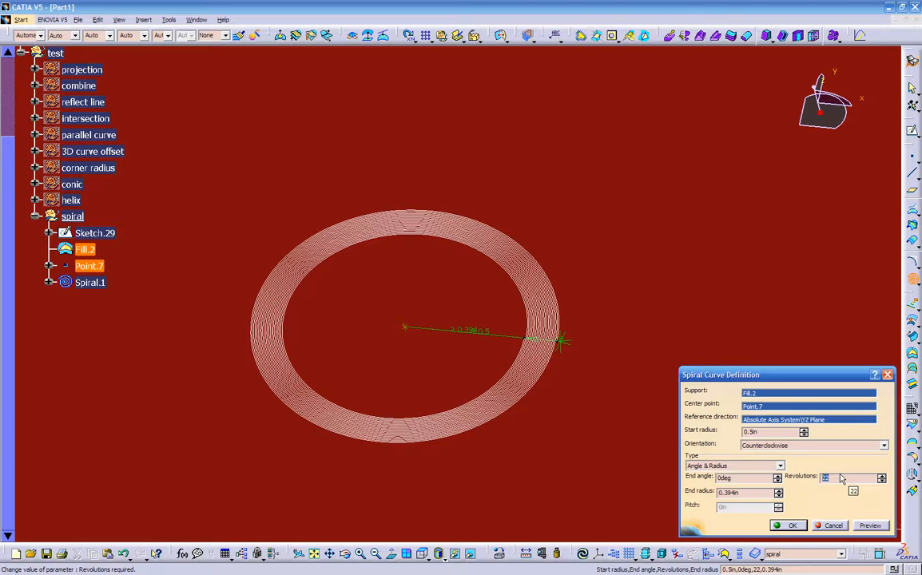
text(55)
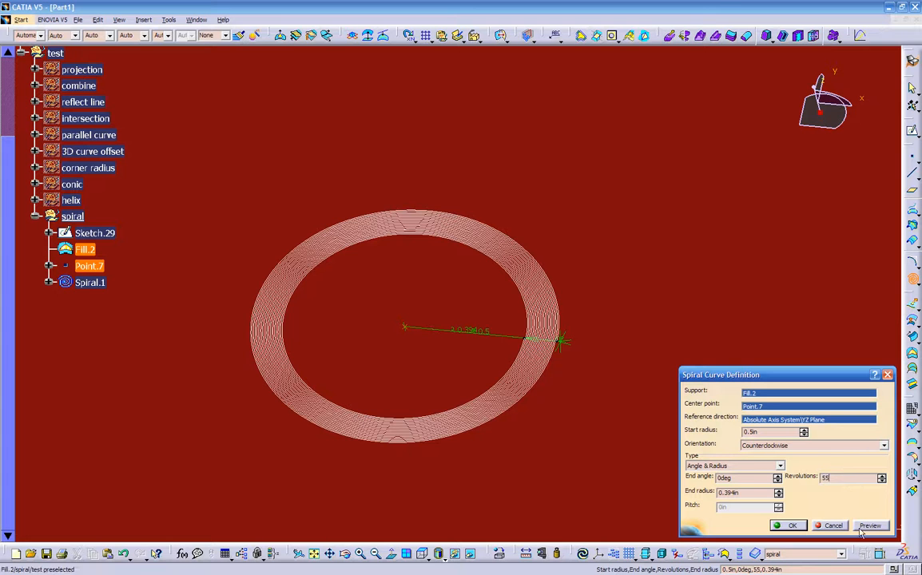
click(868, 526)
double_click(838, 478)
text(2)
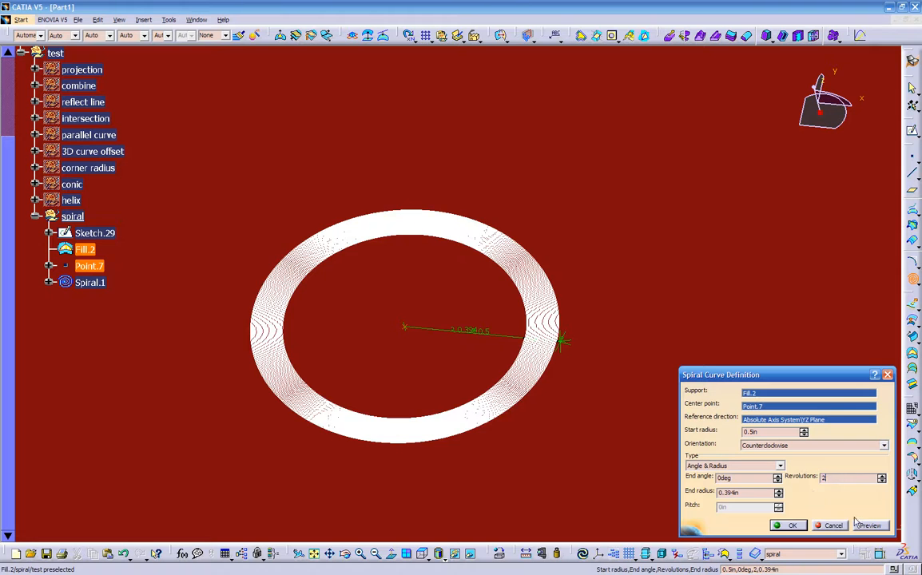
click(869, 525)
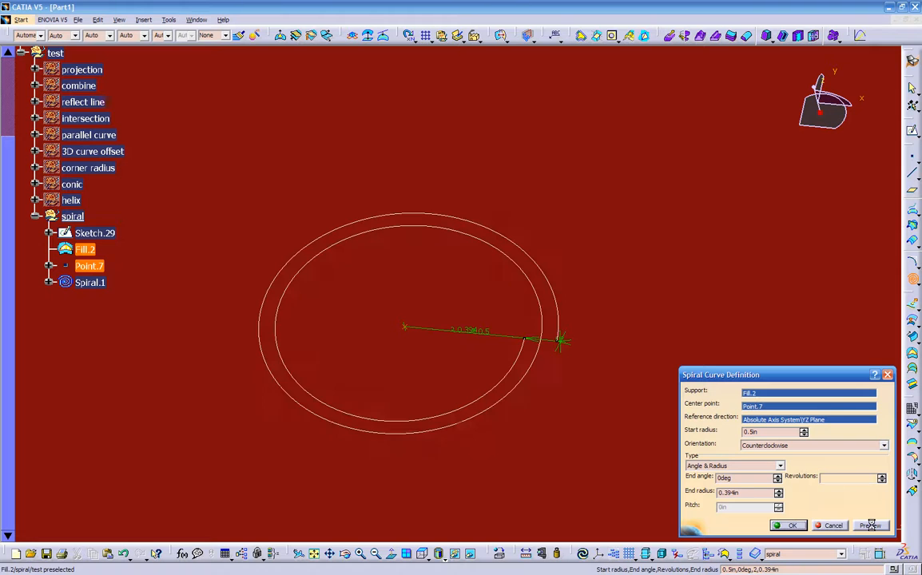
- Define the spiral by Angle & Pitch with a 2 deg end angle, 5 revolutions and a 0.2 in pitch
click(759, 466)
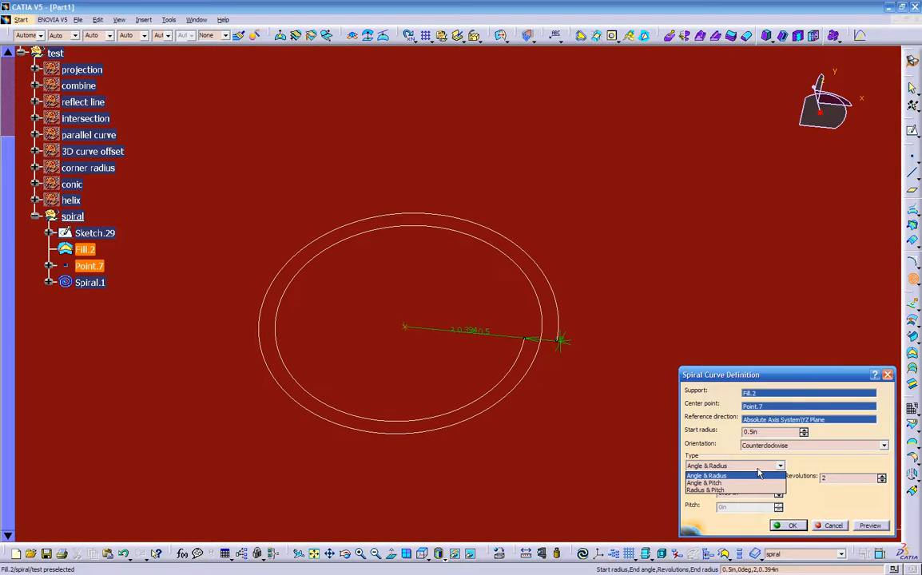
click(715, 482)
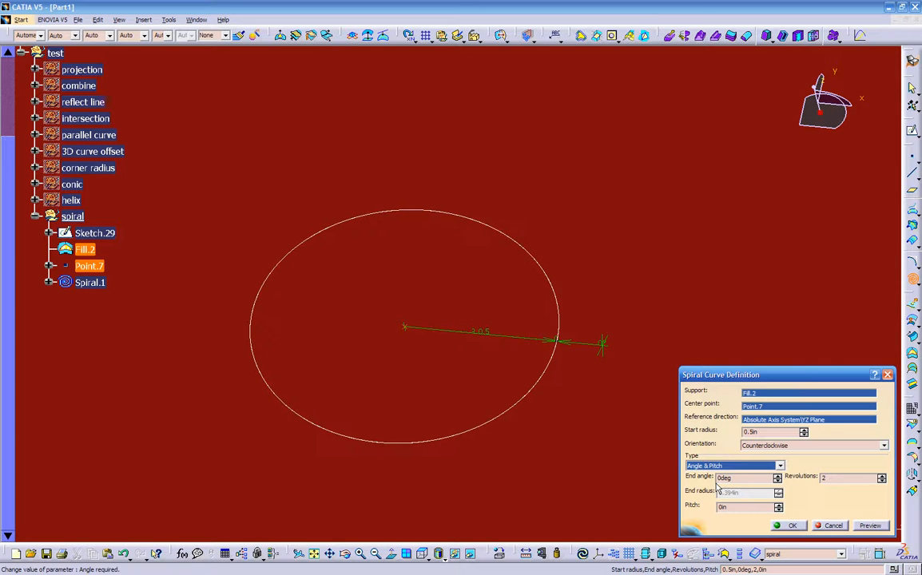
drag(748, 479, 685, 482)
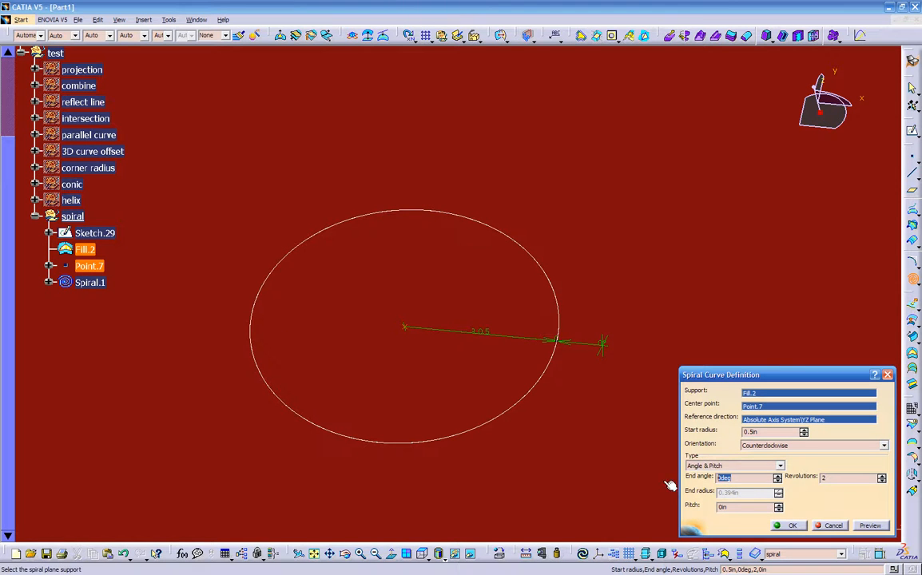
text(2)
key(Tab)
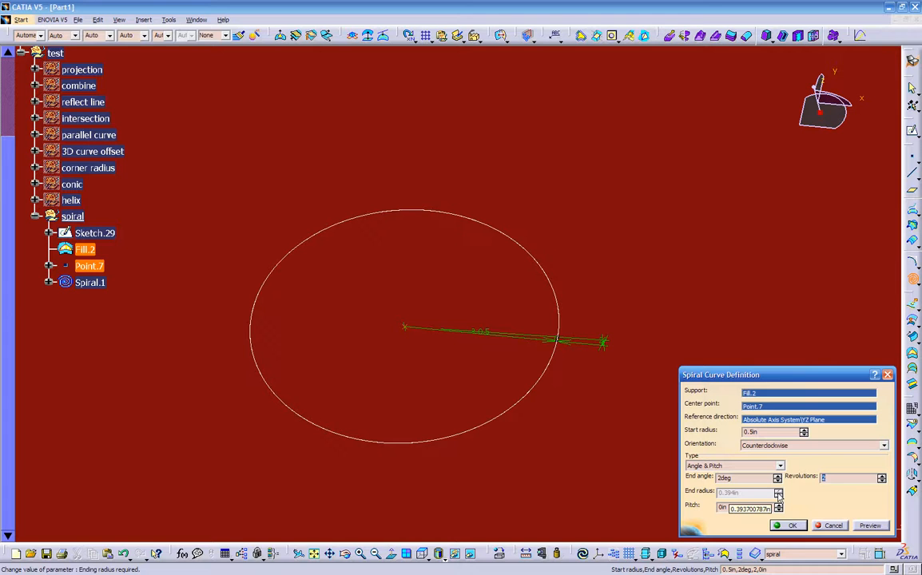
text(5)
key(Tab)
text(.2)
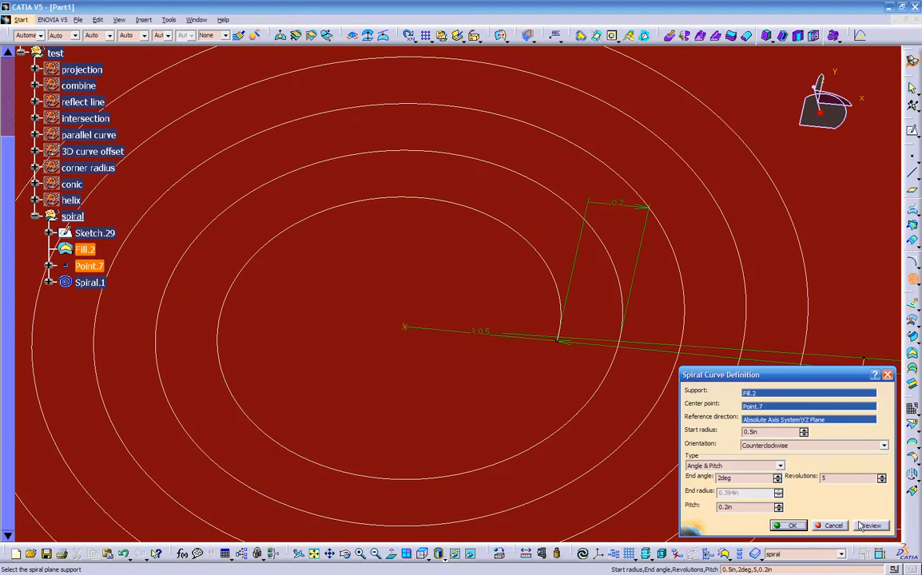
- Change the spiral's orientation to Clockwise and create the curve
ctrl+middle_drag(549, 375, 515, 451)
middle_drag(597, 447, 551, 439)
click(799, 445)
click(742, 407)
middle_drag(451, 417, 457, 358)
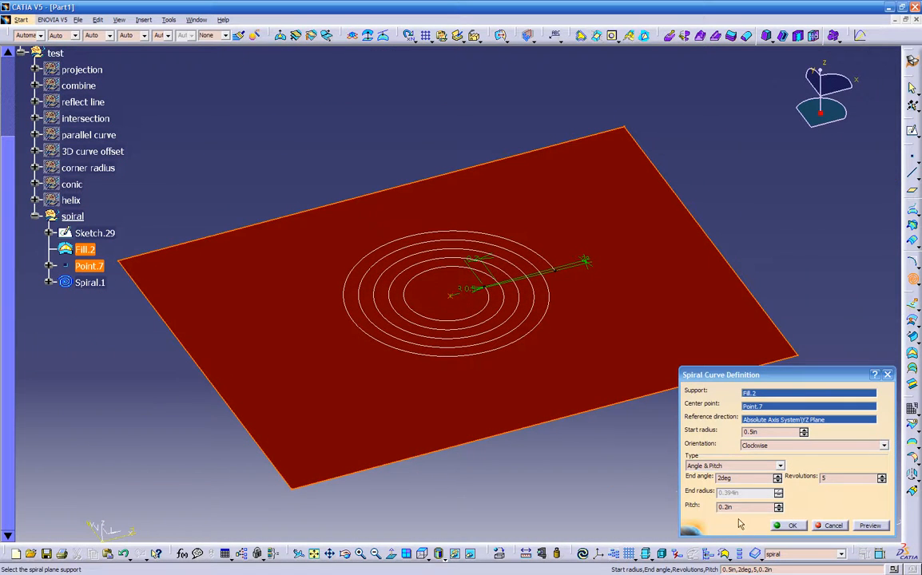
click(781, 524)
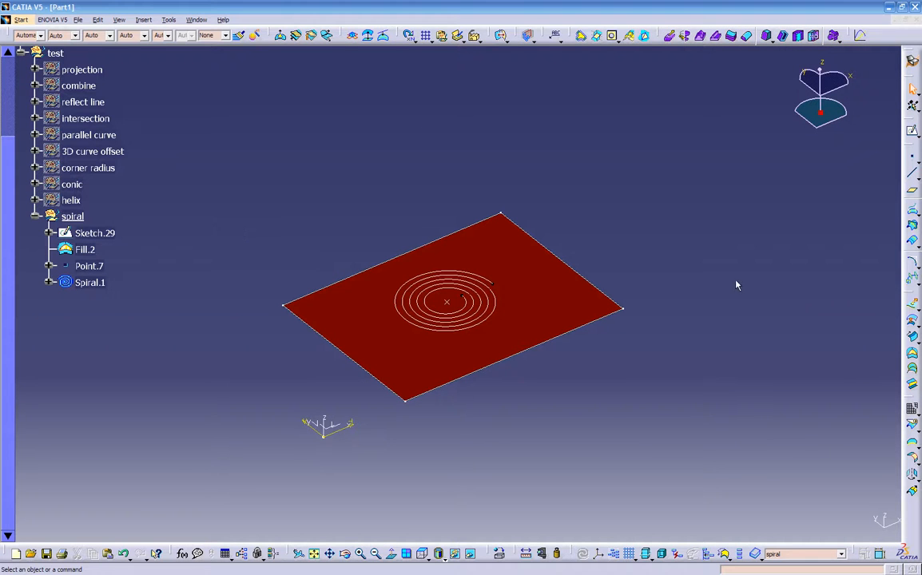
click(911, 295)
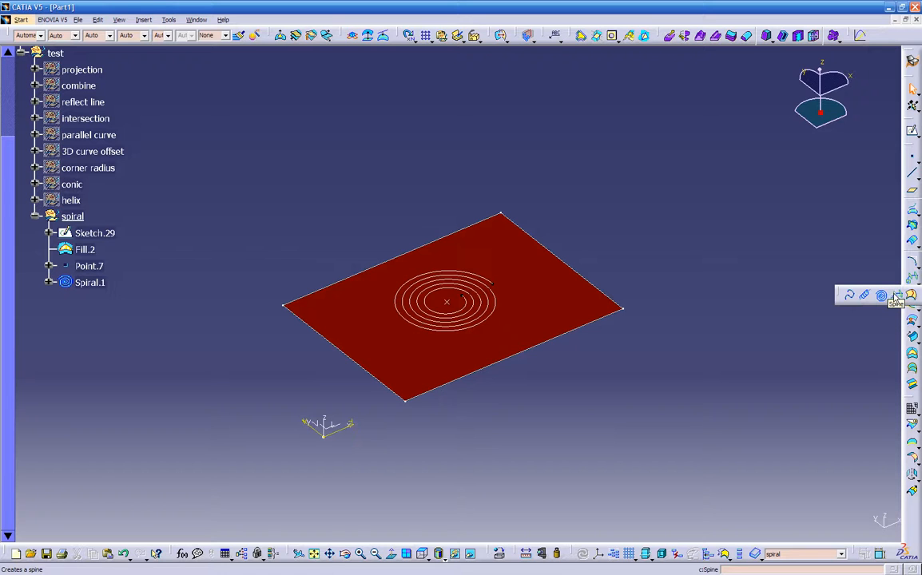
click(851, 296)
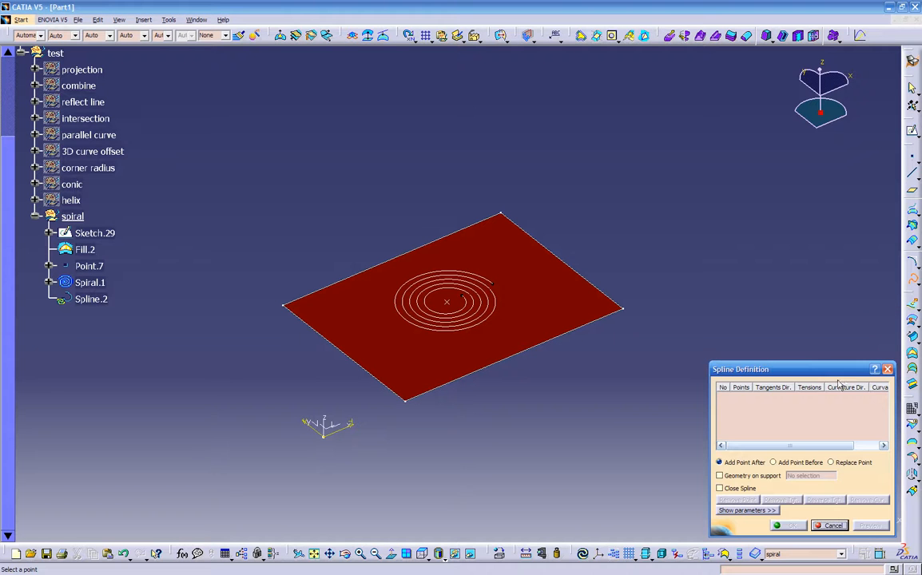
click(819, 524)
middle_drag(665, 410, 662, 377)
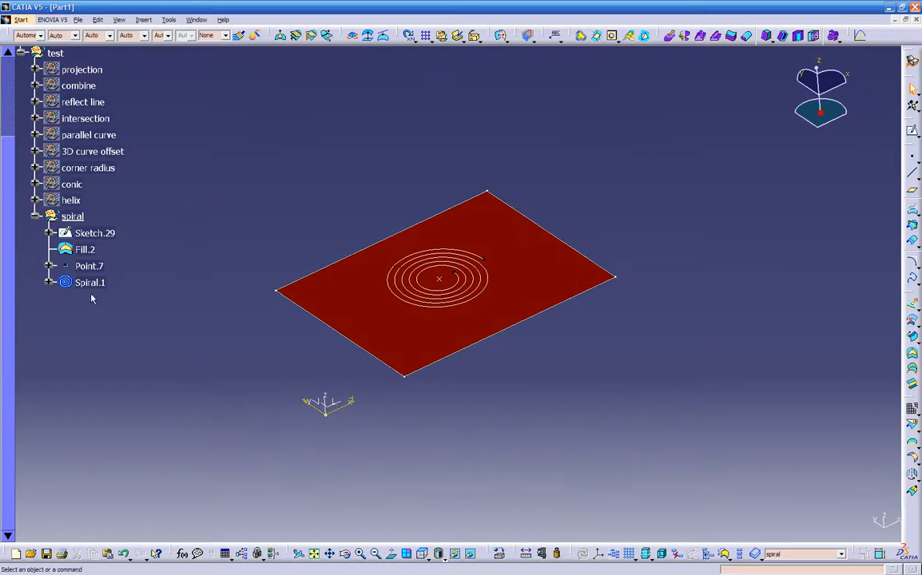
- Hide the spiral geometrical set and collapse its branch in the tree
right_click(73, 219)
click(98, 252)
click(35, 219)
scroll(140, 221, up, 3)
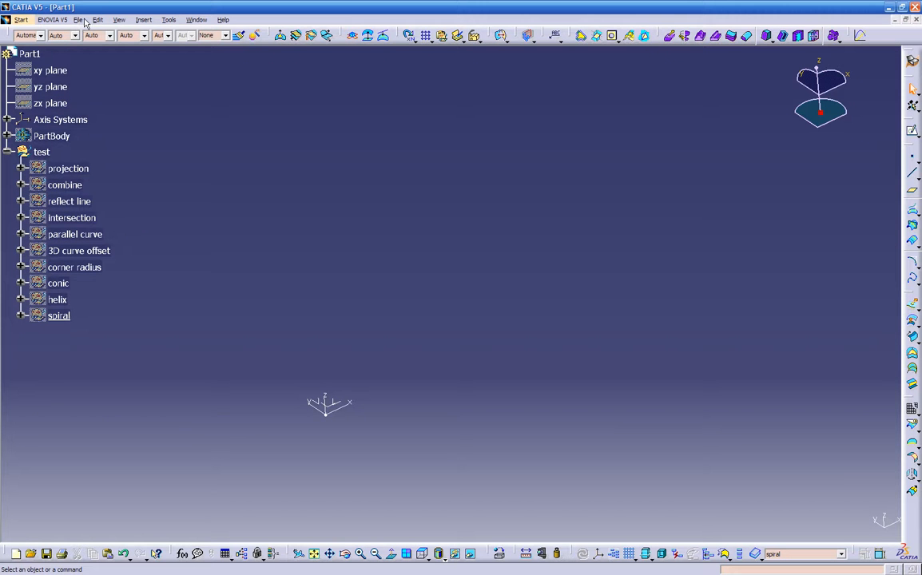
- Insert a geometrical set named "spine" with test as its father
click(143, 20)
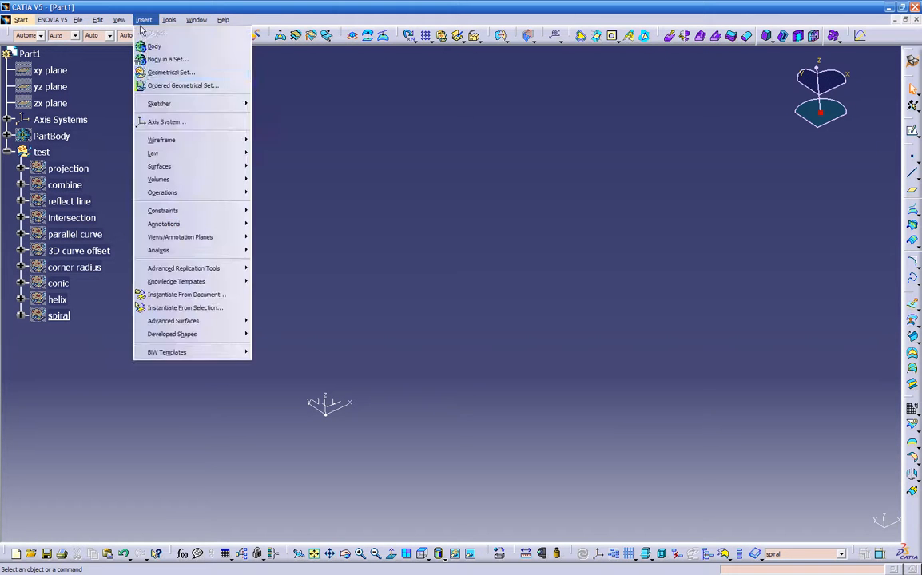
click(137, 69)
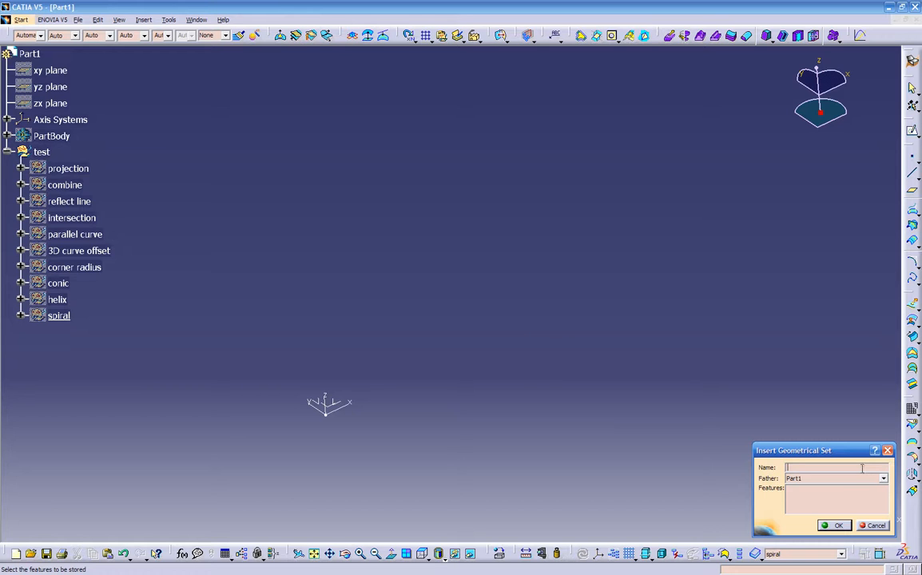
text(s)
click(882, 478)
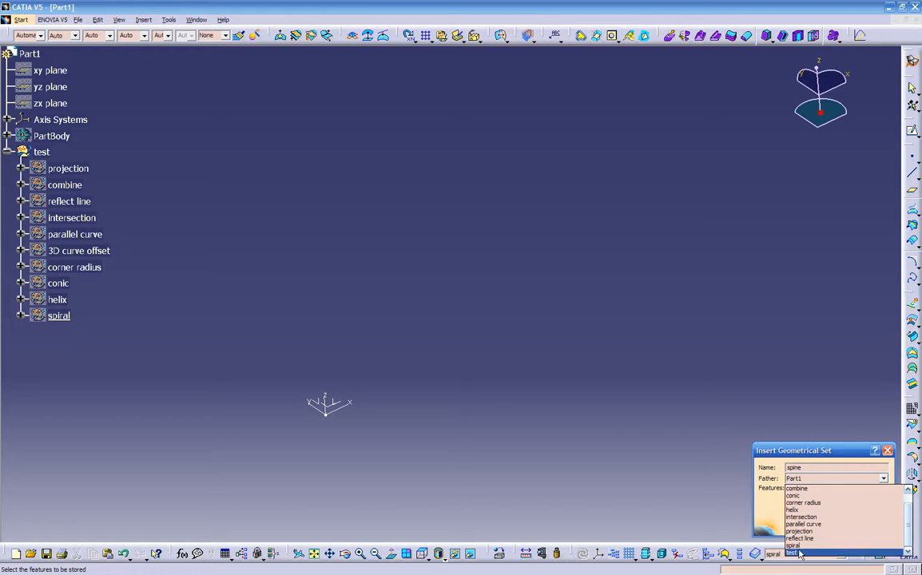
click(799, 553)
click(833, 523)
- Open a sketch on the xy plane of the axis system inside the spine set
middle_drag(325, 416, 302, 399)
click(408, 555)
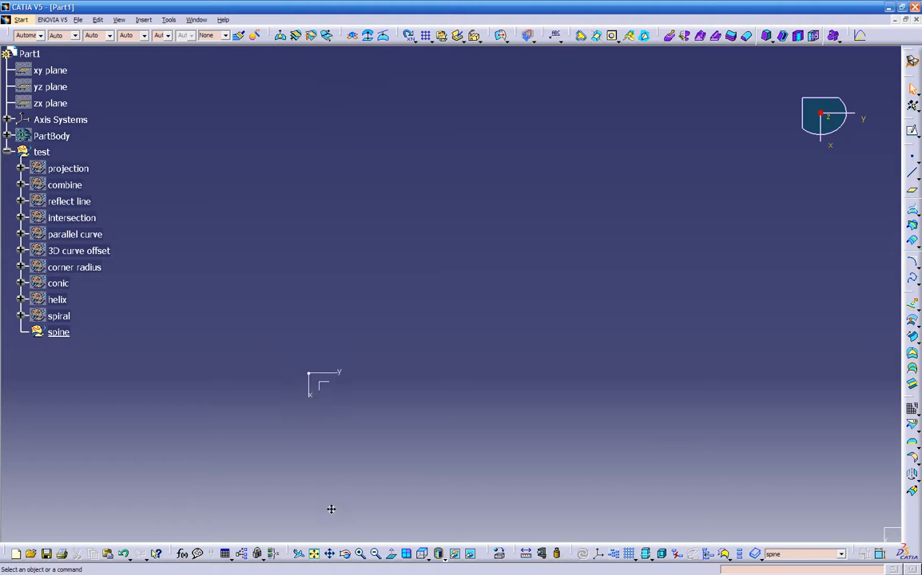
click(322, 368)
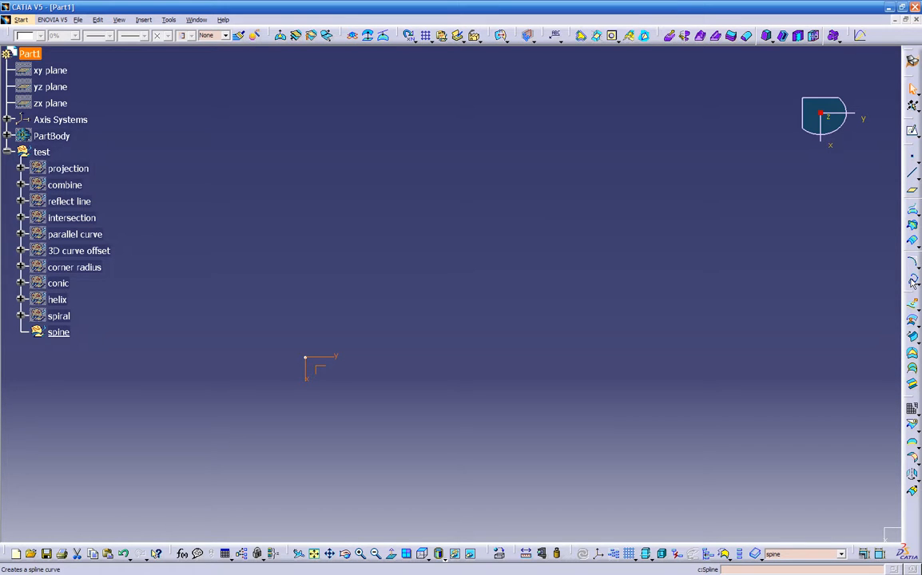
click(912, 134)
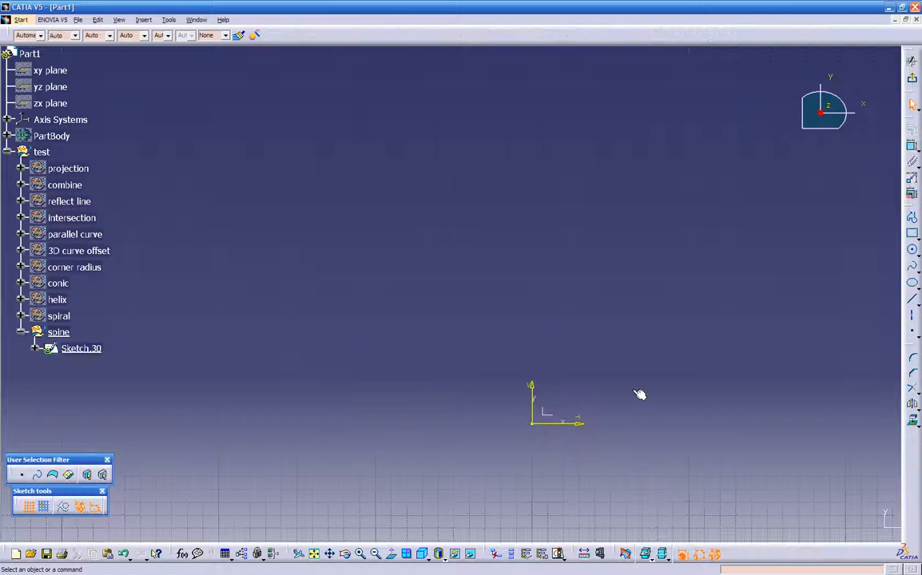
- Sketch a wavy five-point spline starting at the origin and exit the sketch
click(912, 270)
click(913, 271)
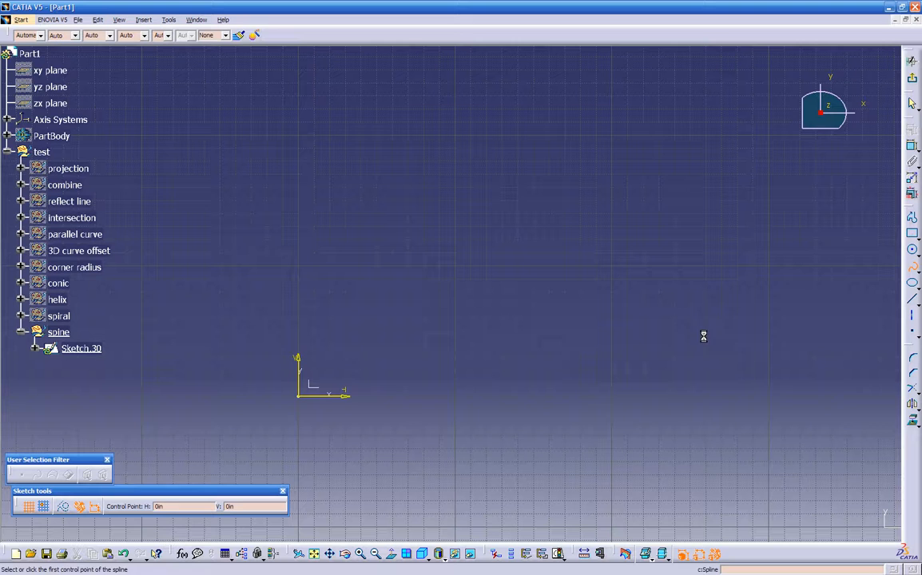
click(297, 396)
click(405, 352)
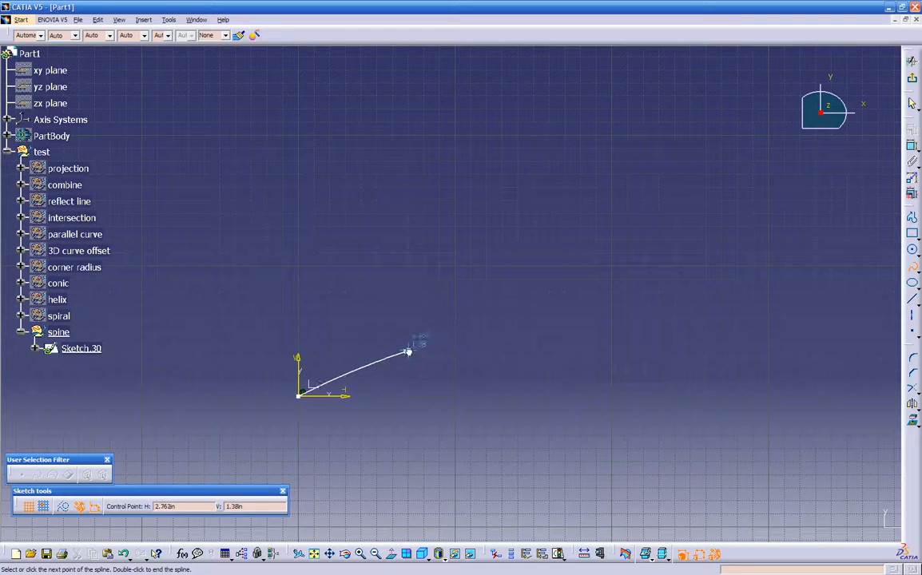
click(767, 419)
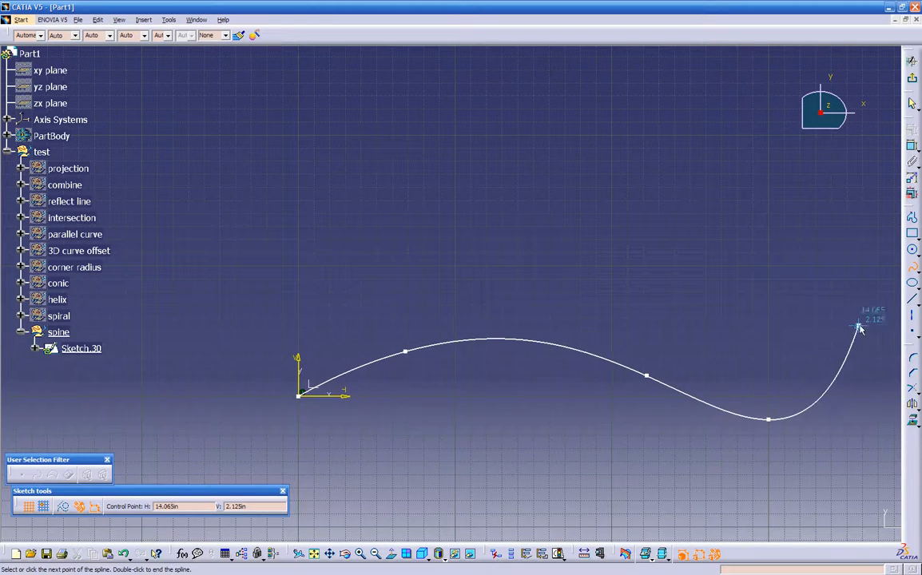
middle_drag(868, 327, 607, 317)
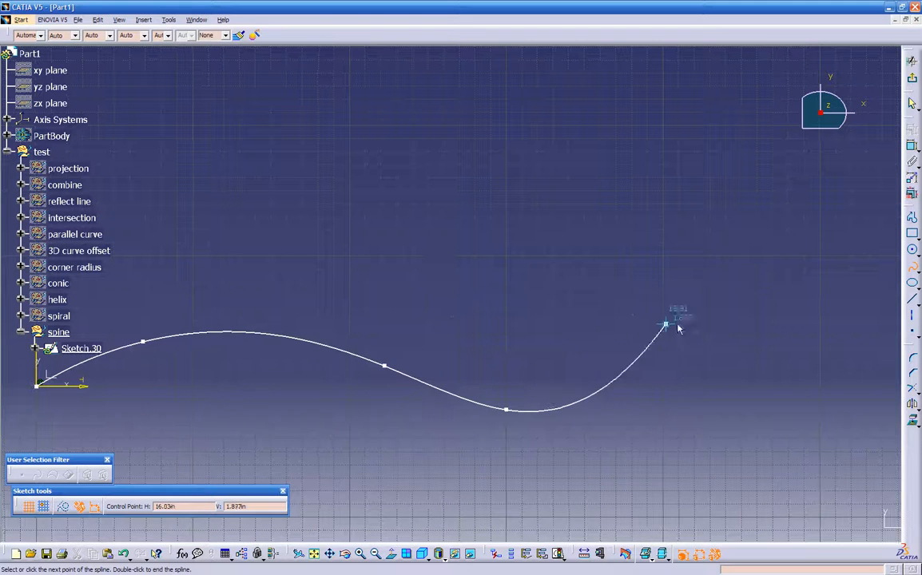
click(748, 336)
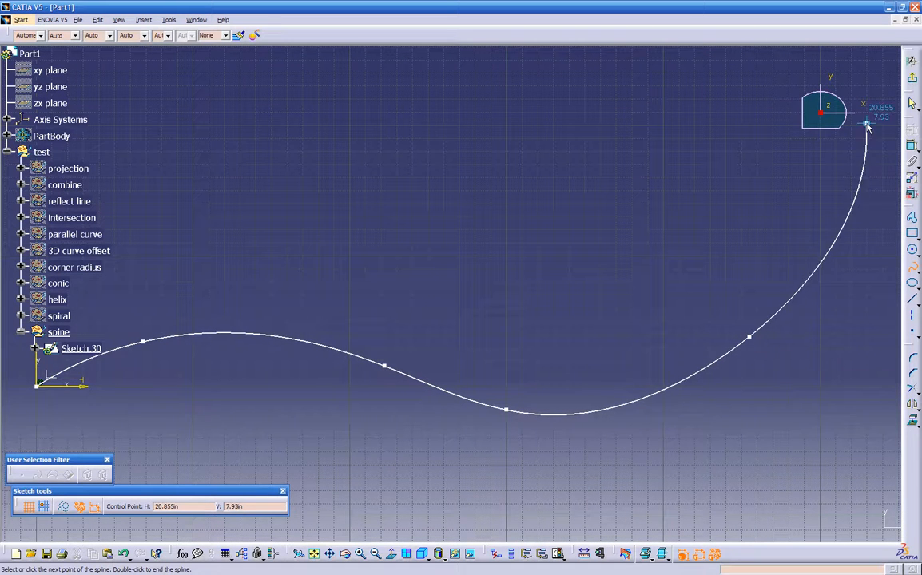
key(Escape)
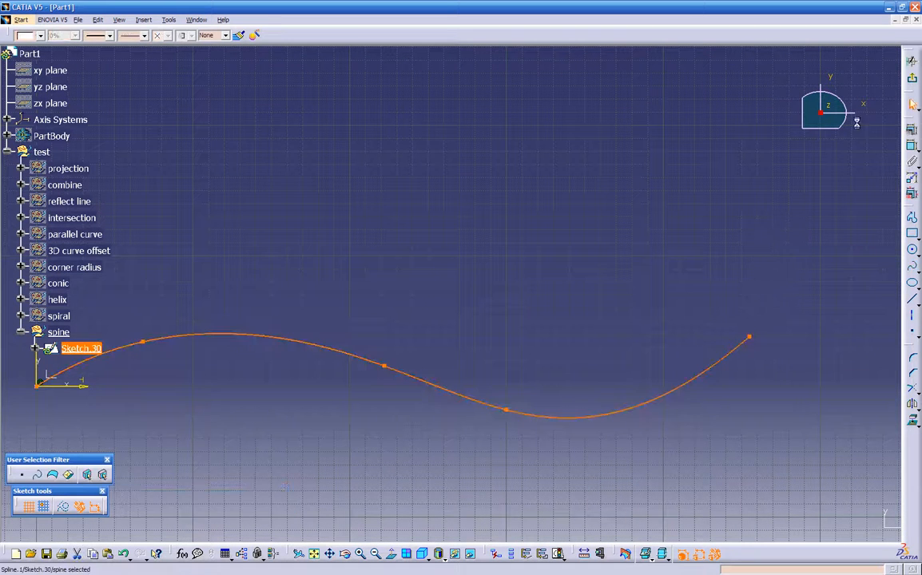
click(911, 77)
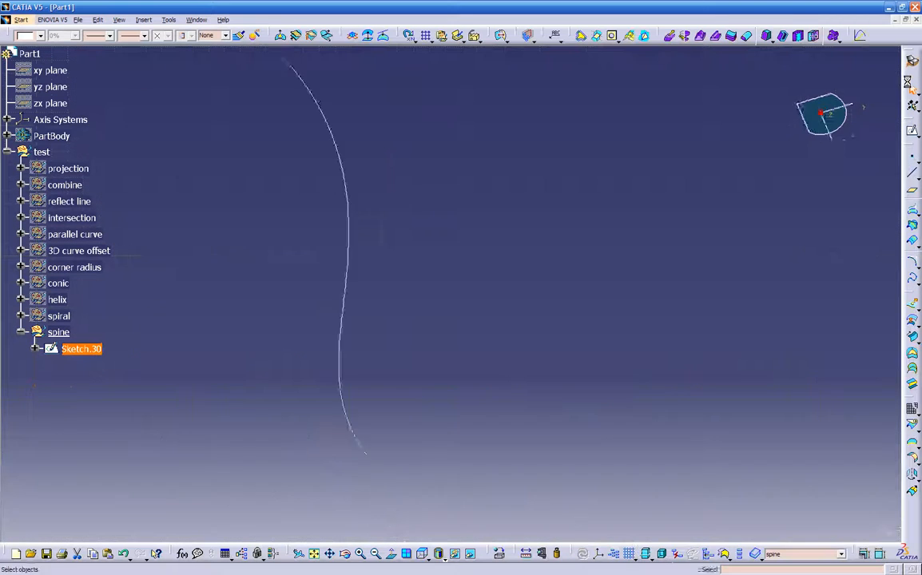
- Open a sketch on the zx plane of the axis system inside the spine set
middle_drag(667, 296, 531, 421)
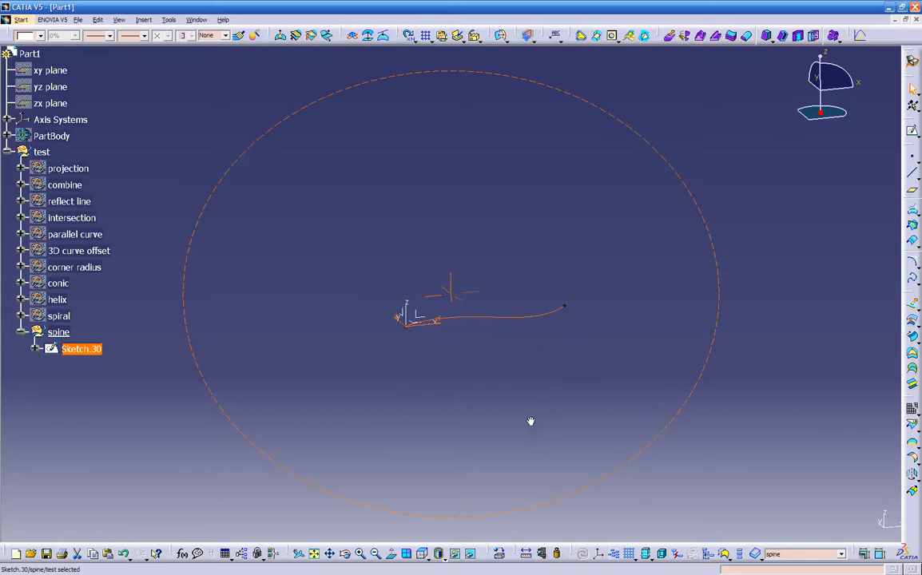
click(416, 322)
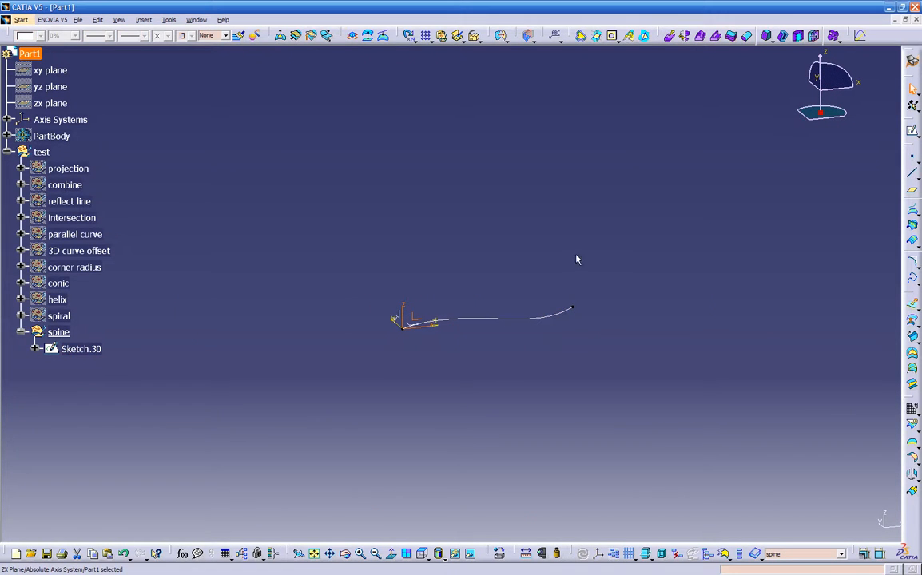
click(912, 131)
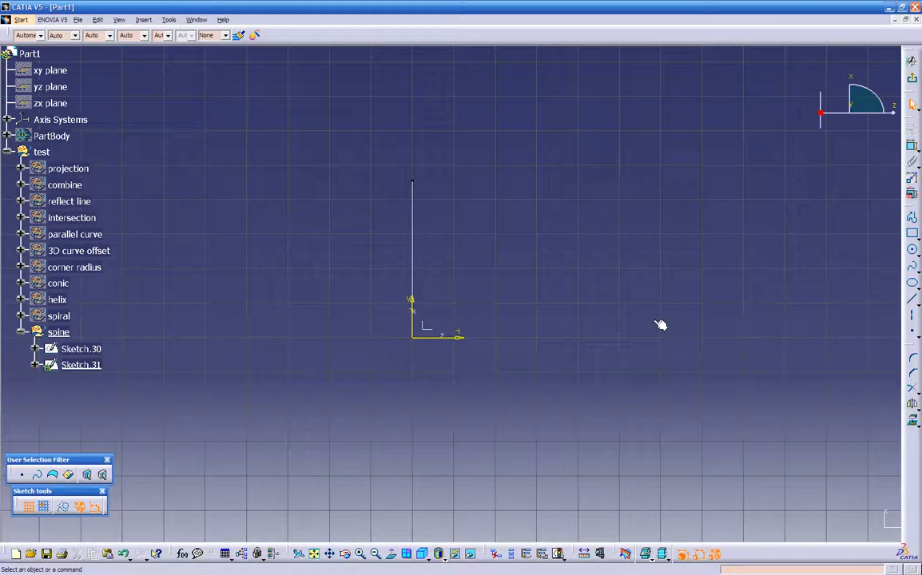
- Sketch a six-point spline from the origin to about H 2 in, V 26.6 in, and exit the sketch
click(911, 266)
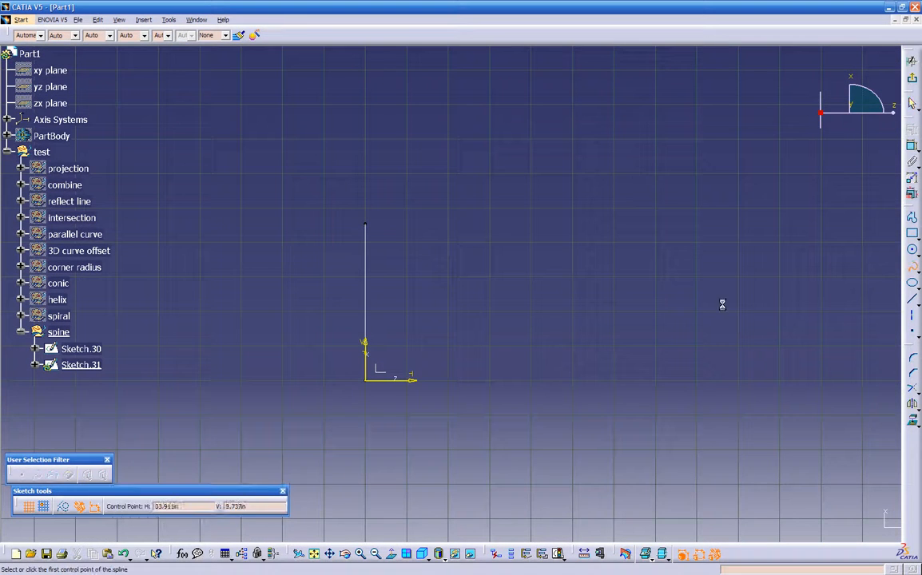
click(365, 380)
click(398, 346)
click(384, 289)
click(437, 250)
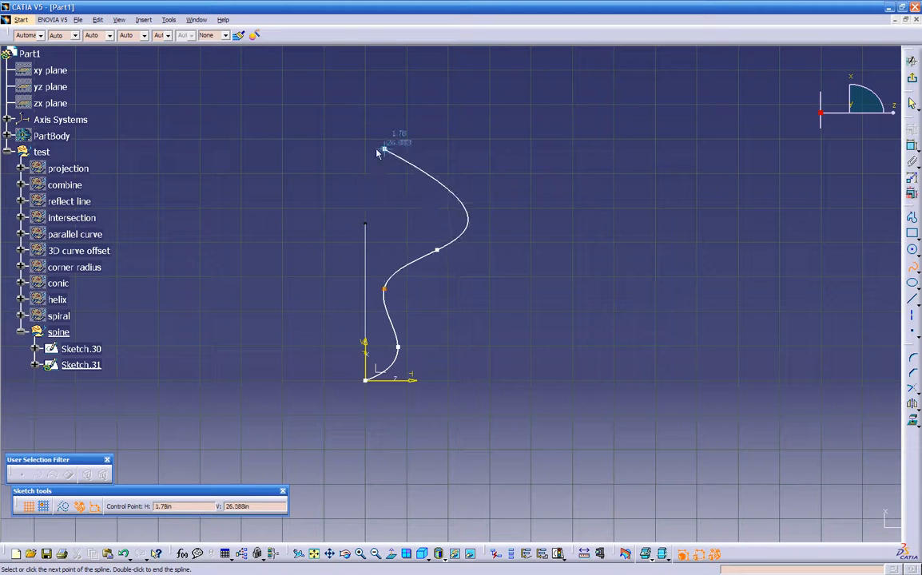
click(422, 191)
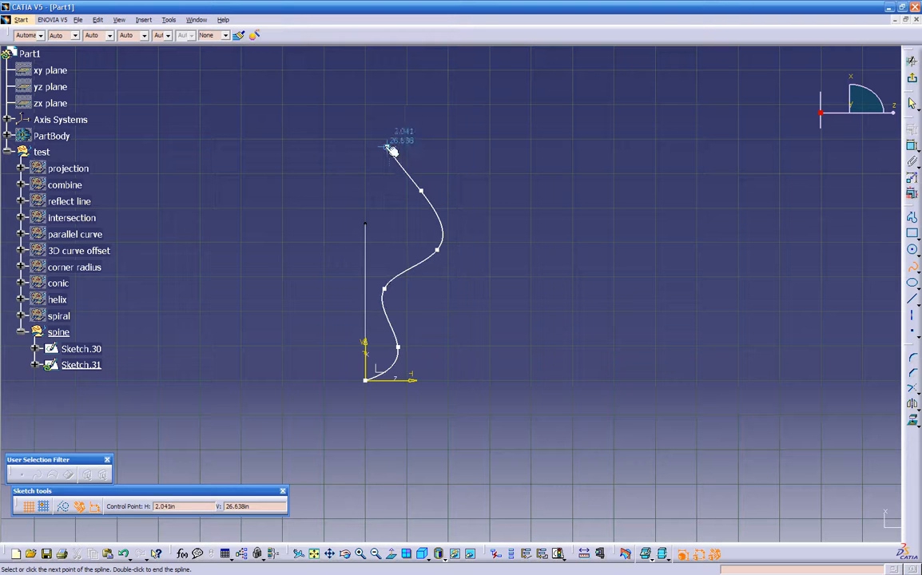
click(388, 146)
key(Escape)
click(913, 83)
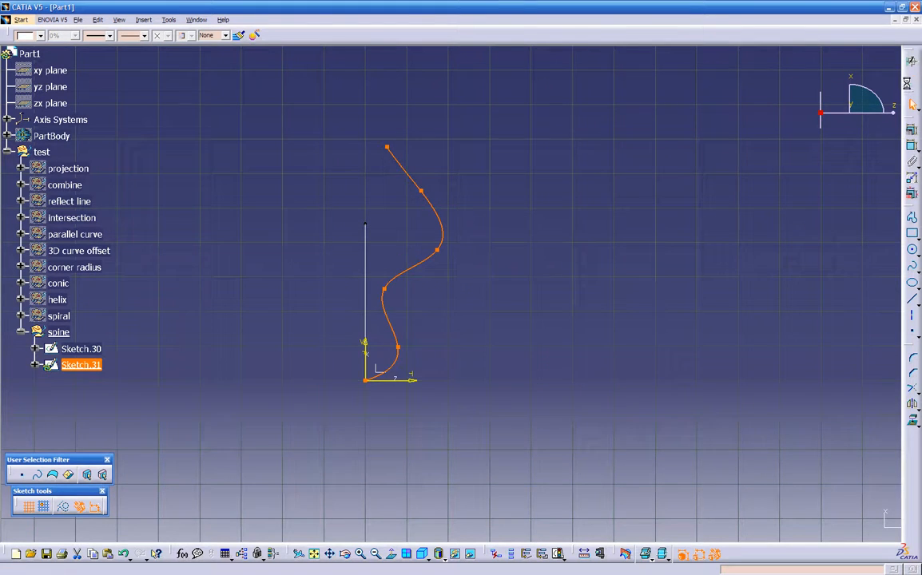
- Combine the two spline sketches into one 3D curve with the Normal combine type
mouse_move(462, 417)
middle_down()
mouse_move(660, 393)
mouse_move(693, 403)
mouse_move(641, 418)
mouse_move(718, 394)
middle_up()
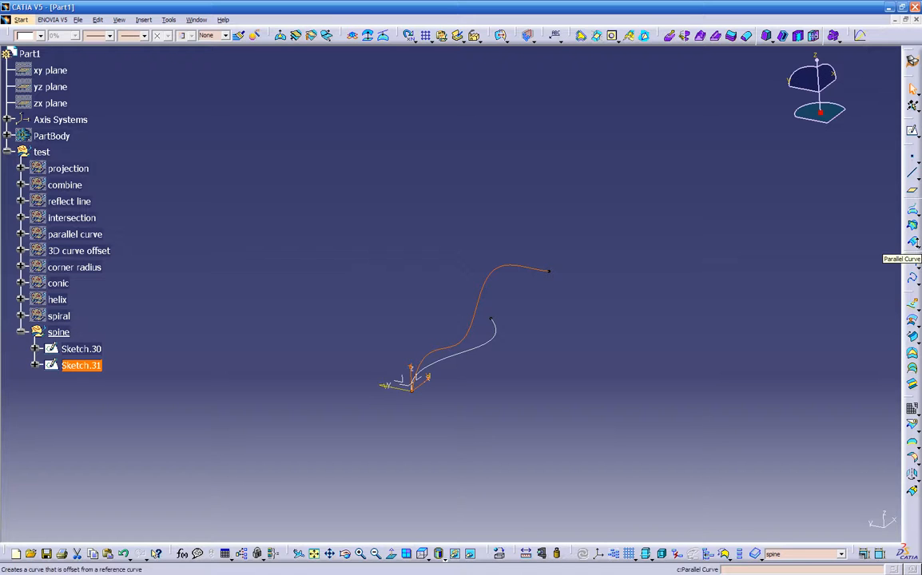
click(913, 227)
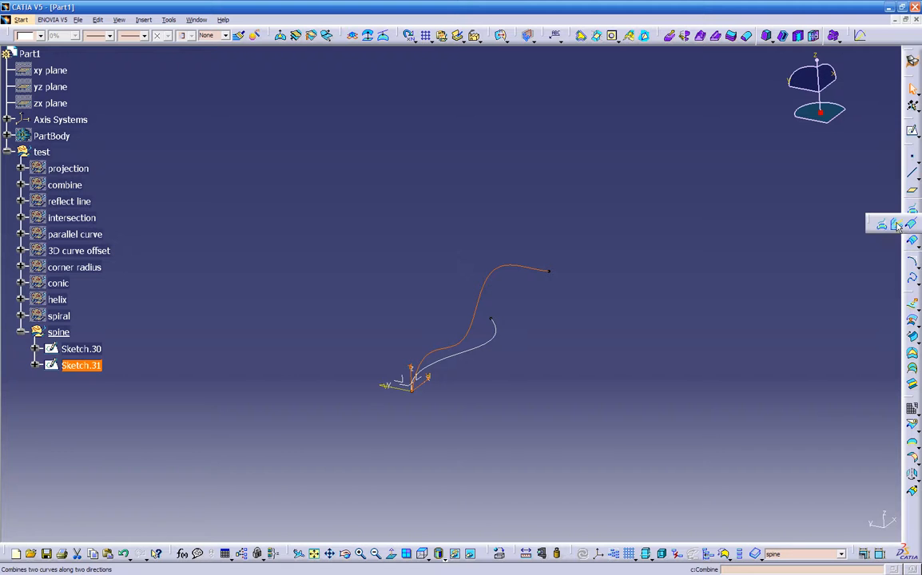
click(897, 227)
click(499, 354)
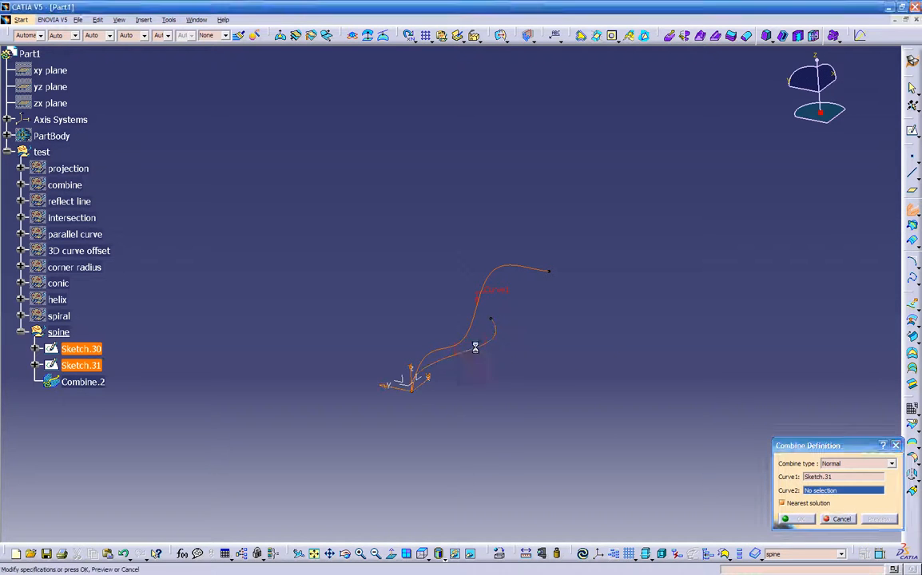
click(878, 519)
middle_drag(469, 532, 615, 384)
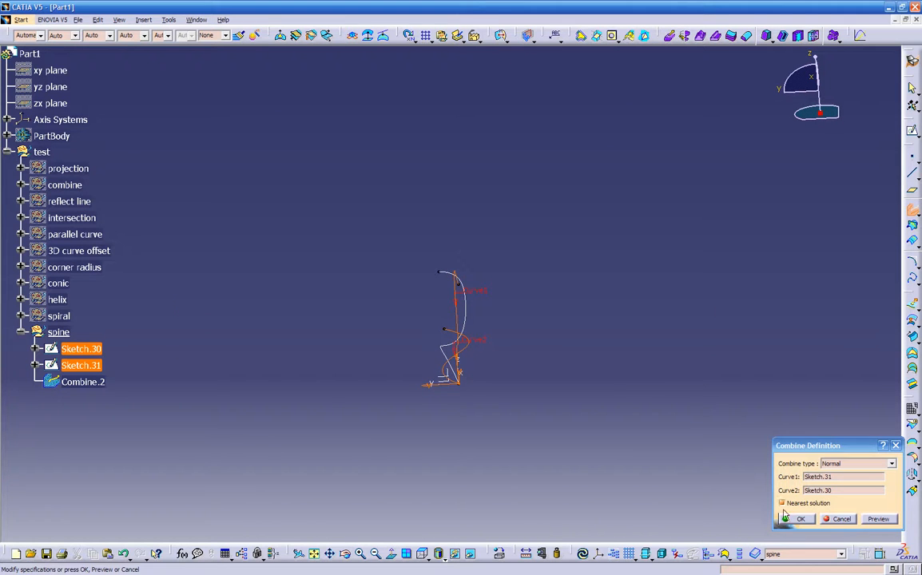
click(789, 520)
- Examine the combined curve against its two source sketches from different viewing directions
middle_drag(586, 461, 460, 471)
click(79, 349)
ctrl+click(92, 365)
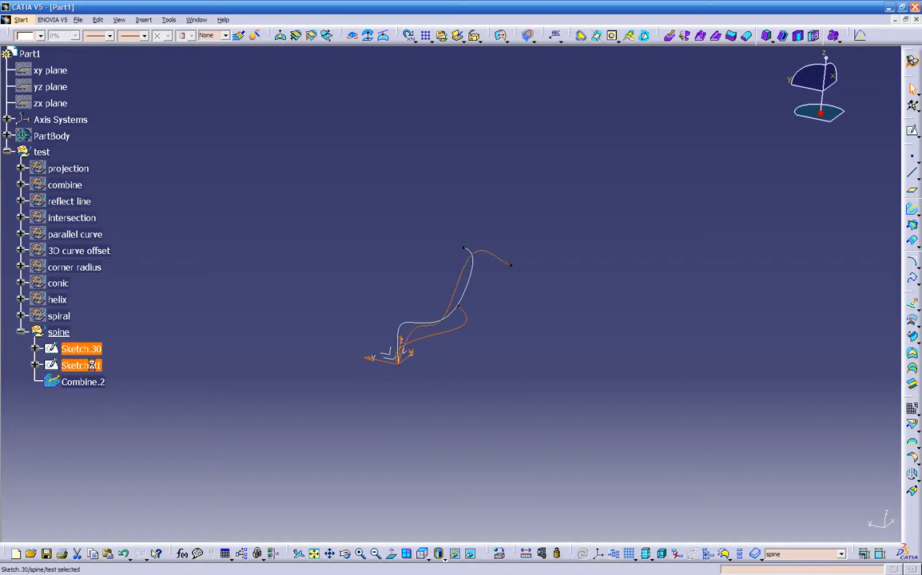
click(226, 397)
mouse_move(226, 397)
middle_down()
mouse_move(377, 403)
mouse_move(377, 374)
mouse_move(436, 359)
mouse_move(410, 312)
mouse_move(586, 417)
mouse_move(559, 319)
mouse_move(460, 417)
middle_up()
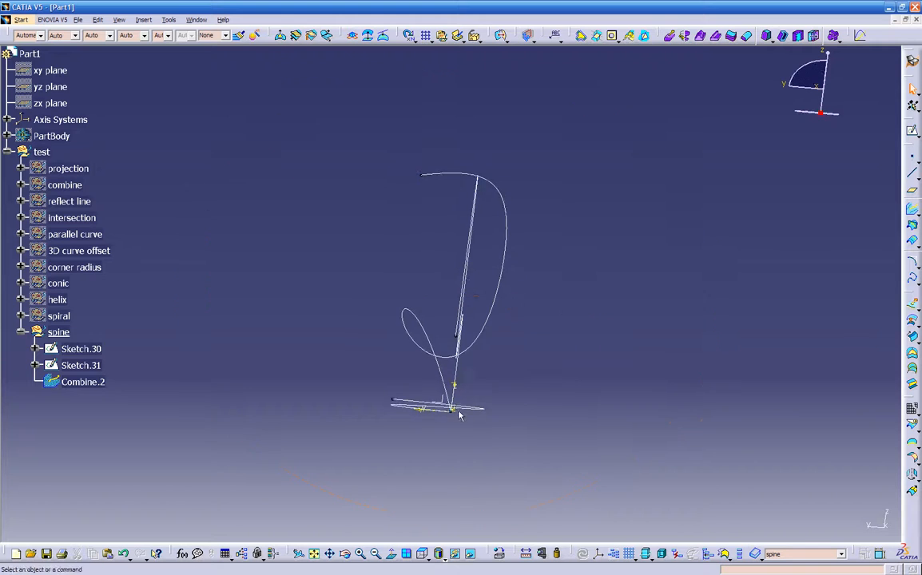
click(450, 407)
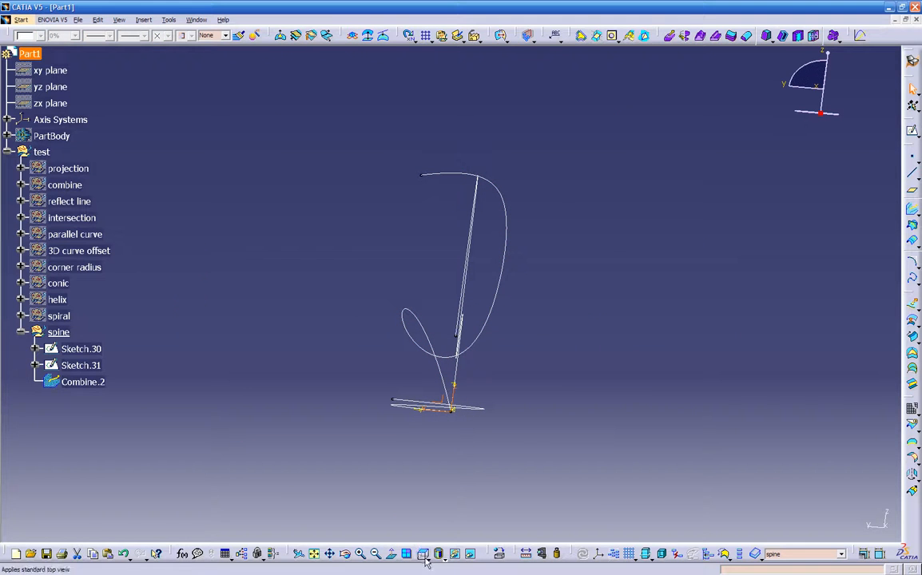
click(390, 554)
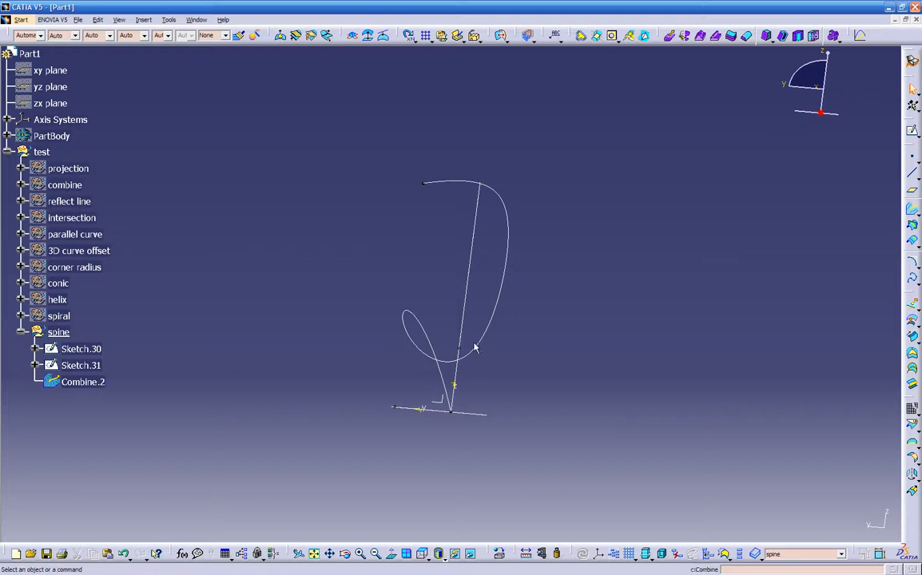
middle_drag(446, 350, 400, 416)
- Hide both source spline sketches, leaving the combined curve displayed
click(420, 406)
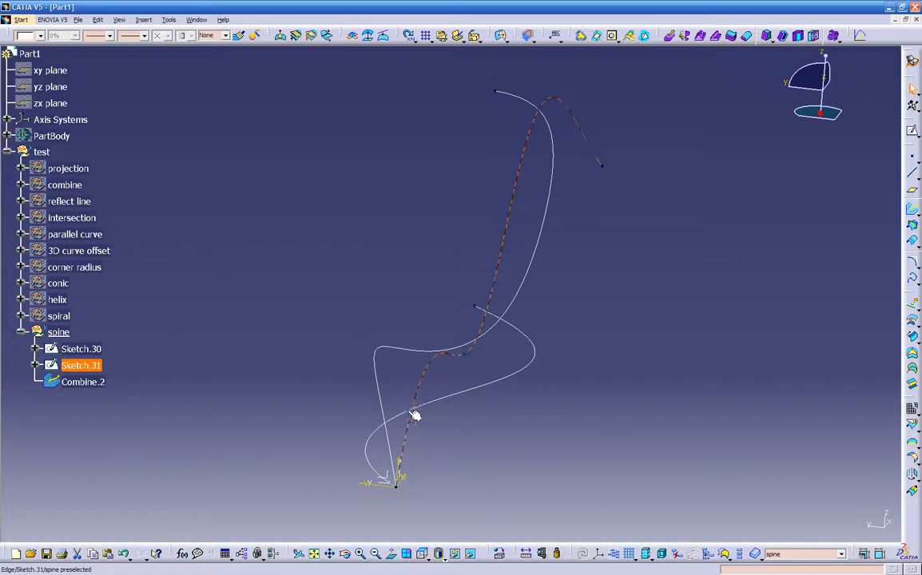
ctrl+click(409, 418)
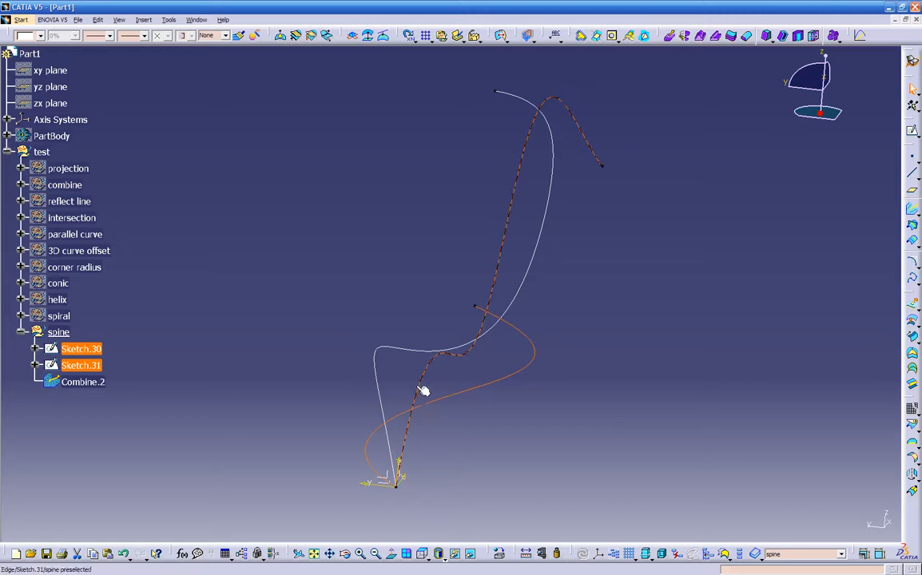
right_click(421, 390)
click(453, 199)
mouse_move(517, 366)
middle_down()
mouse_move(506, 393)
mouse_move(473, 393)
mouse_move(474, 405)
middle_up()
- Create 5 point instances along the combined curve in a new body and collapse the new geometrical set
click(481, 340)
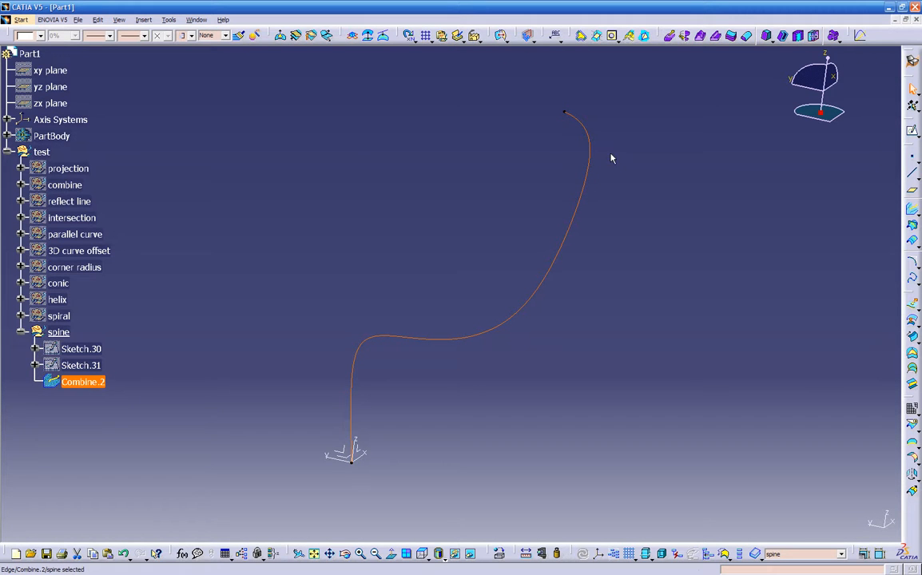
click(819, 165)
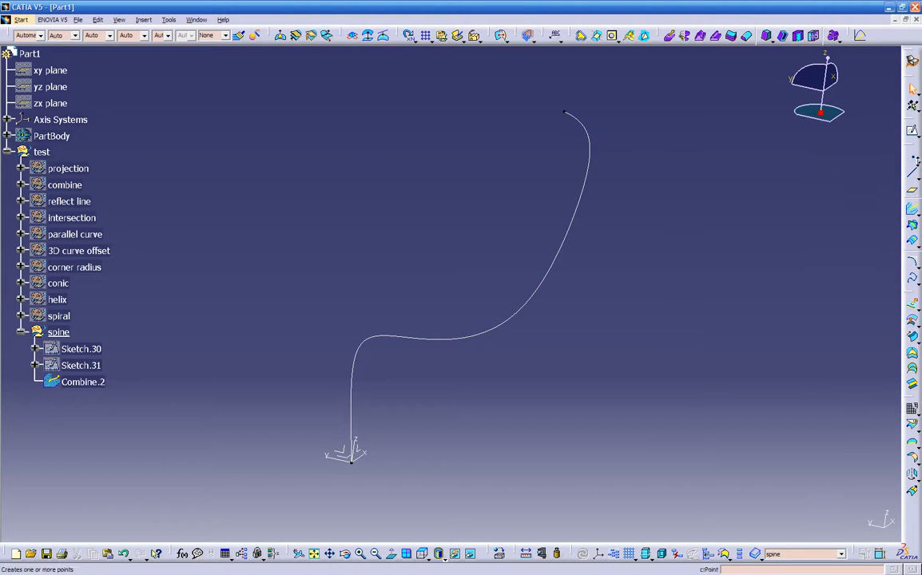
click(918, 162)
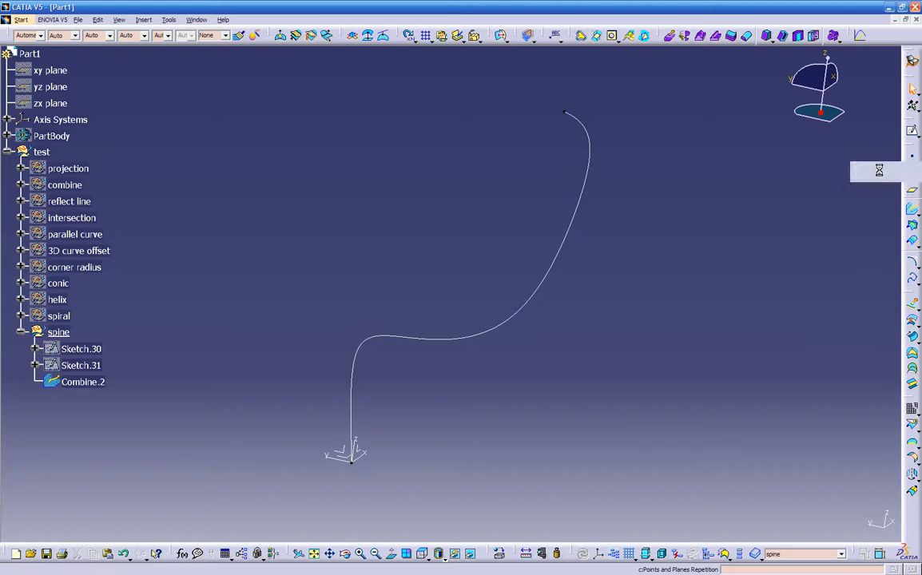
click(880, 173)
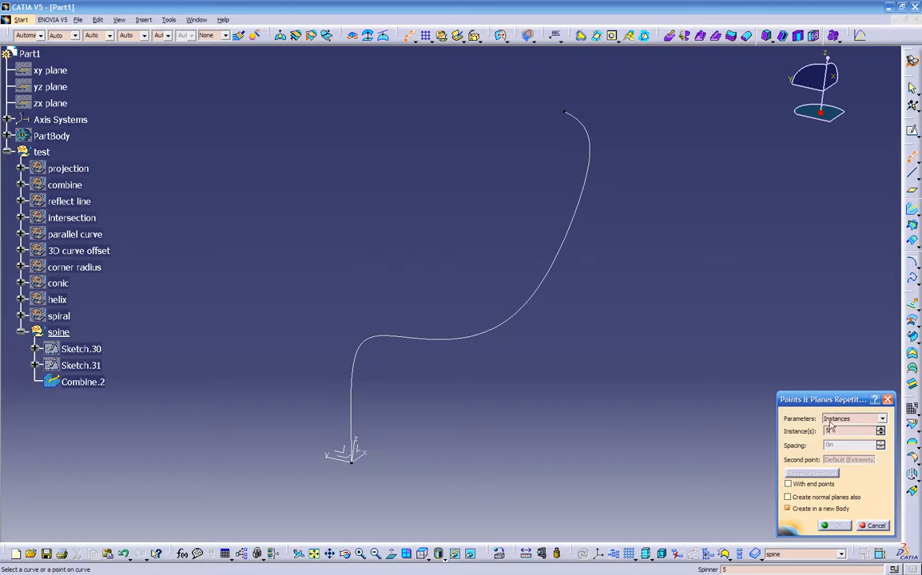
click(555, 275)
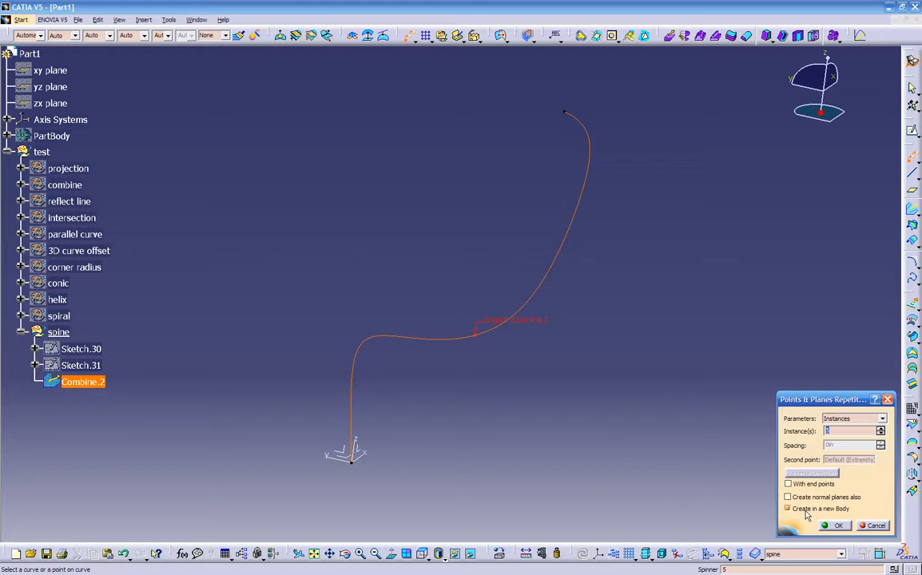
click(837, 525)
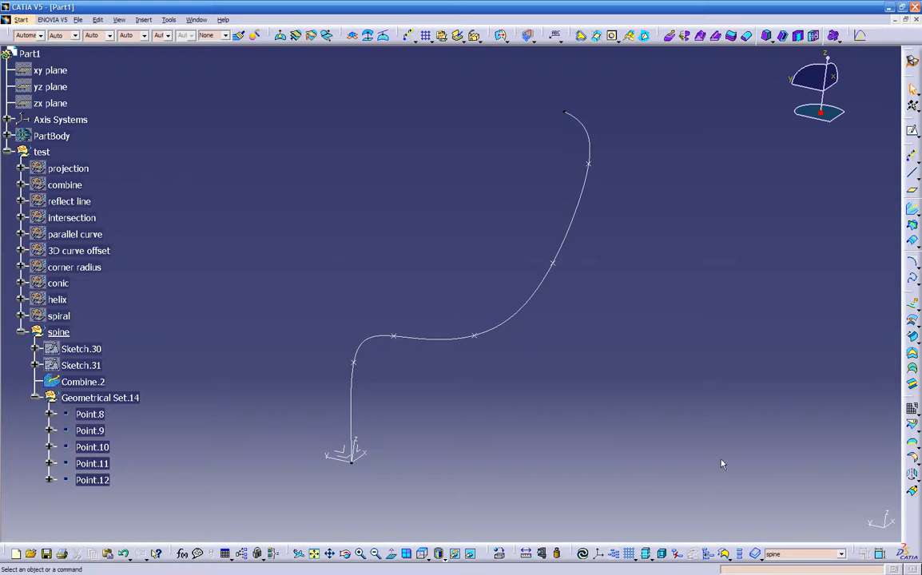
mouse_move(480, 407)
middle_down()
mouse_move(502, 362)
mouse_move(365, 374)
mouse_move(385, 381)
mouse_move(501, 330)
middle_up()
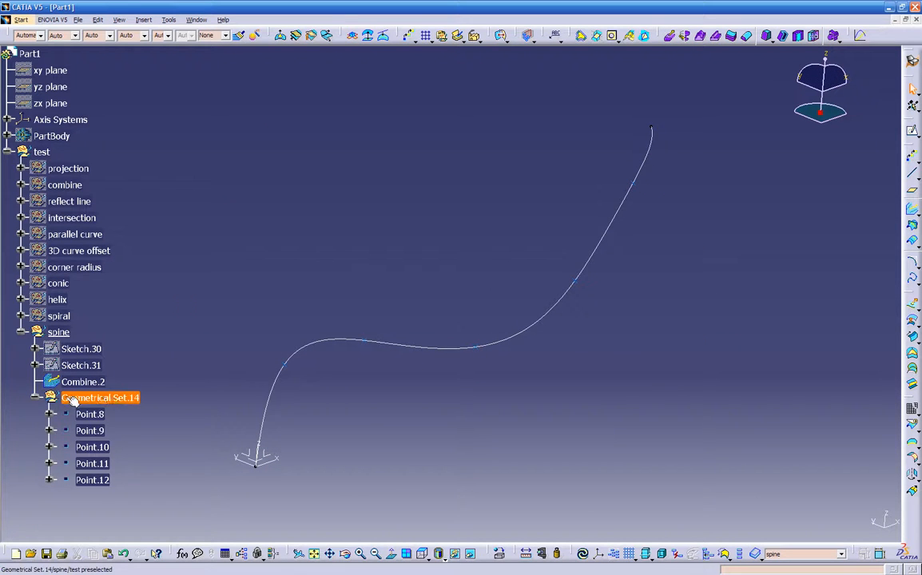
click(35, 397)
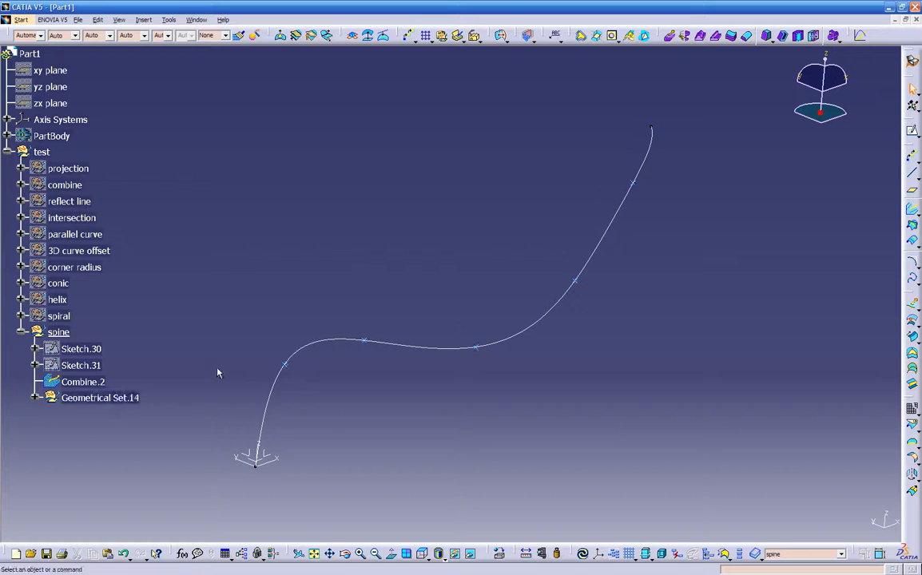
- Create a plane of type Normal to curve on the combined curve, through the point instance nearest its upper end
middle_drag(509, 378, 549, 360)
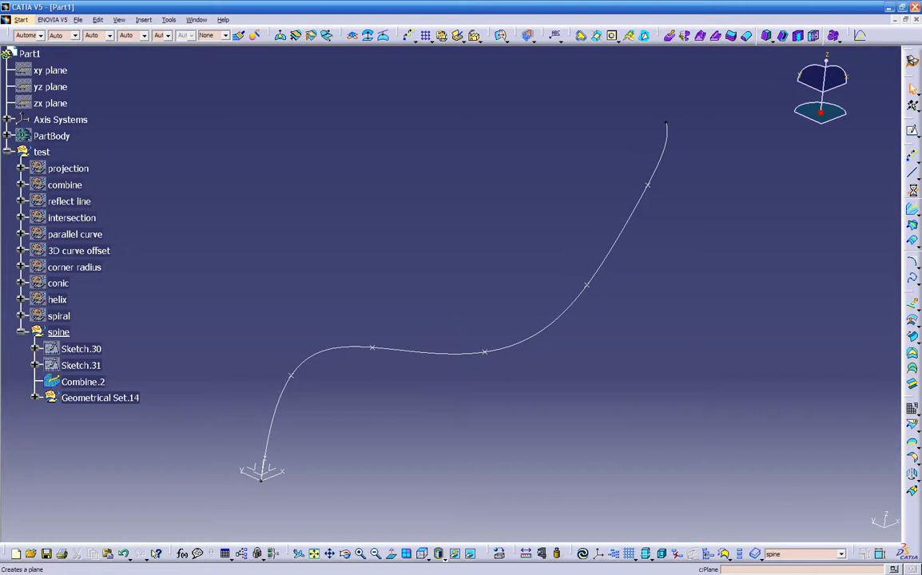
click(912, 192)
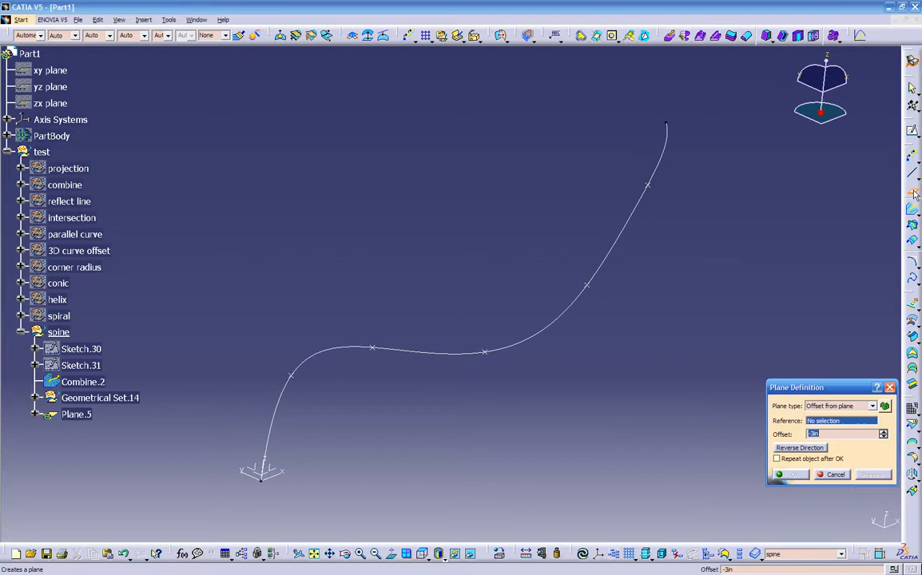
click(833, 406)
click(743, 464)
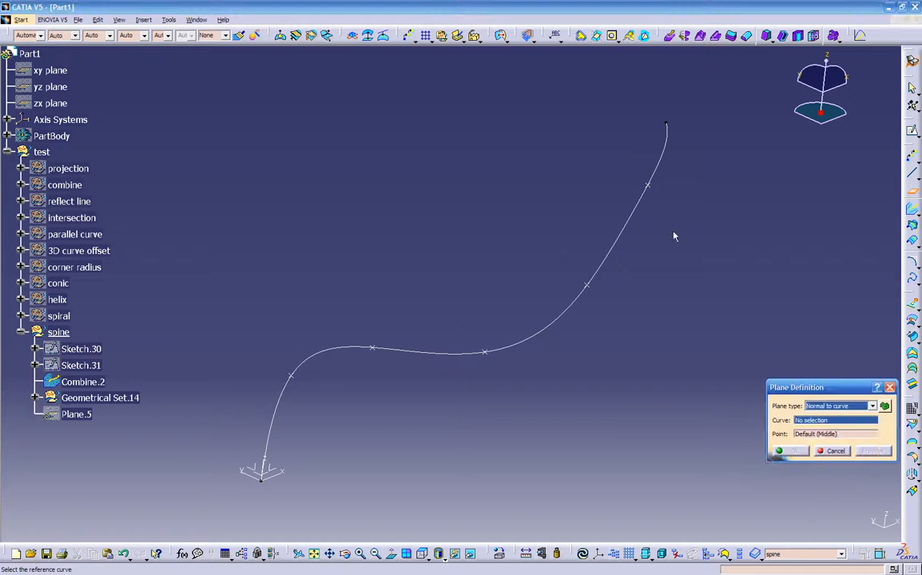
click(635, 202)
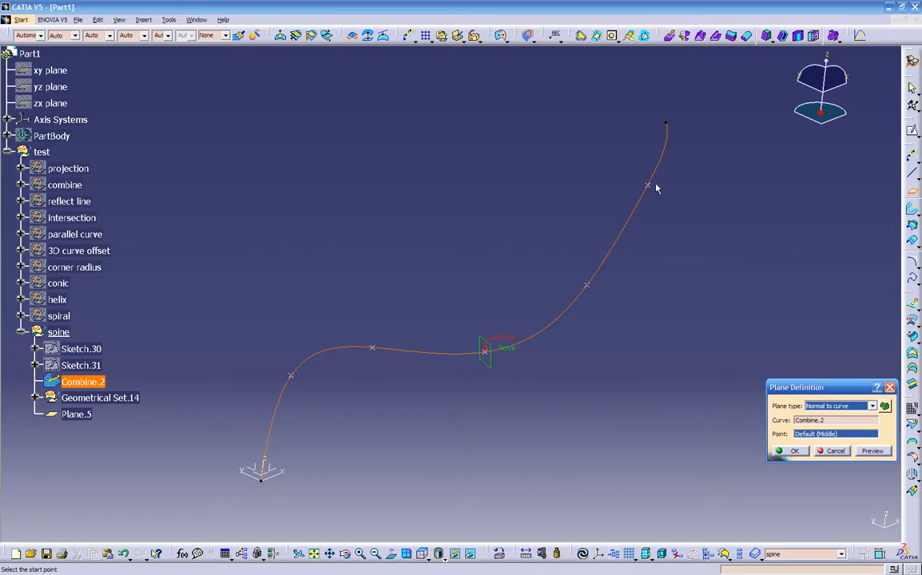
click(650, 185)
click(791, 452)
- Create two more planes normal to the combined curve, one through the second-highest point instance and one at the default middle point
click(607, 267)
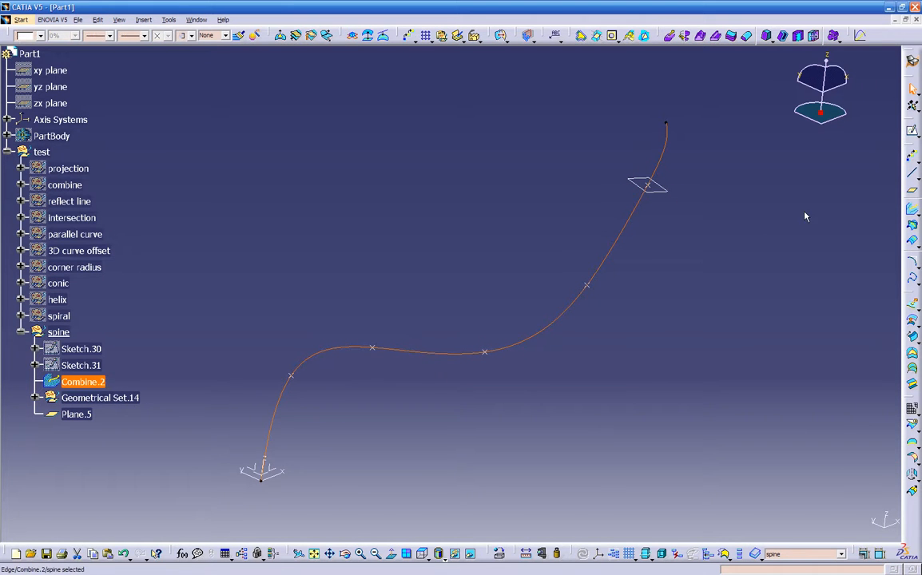
click(910, 190)
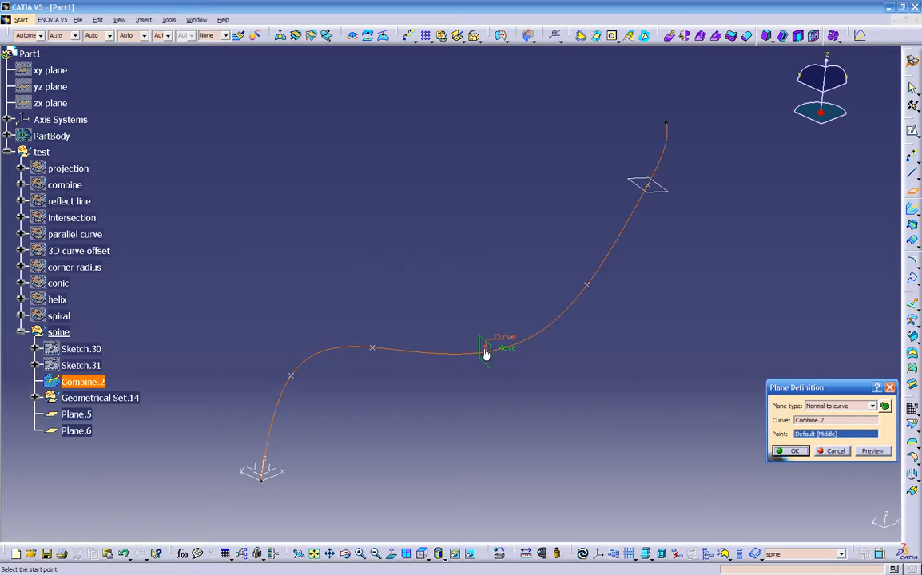
click(589, 286)
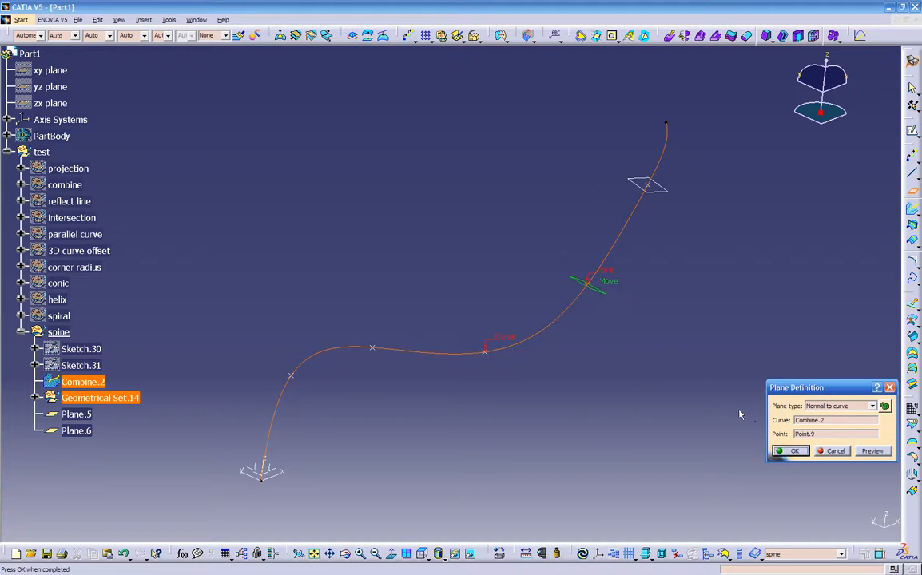
click(791, 451)
click(579, 310)
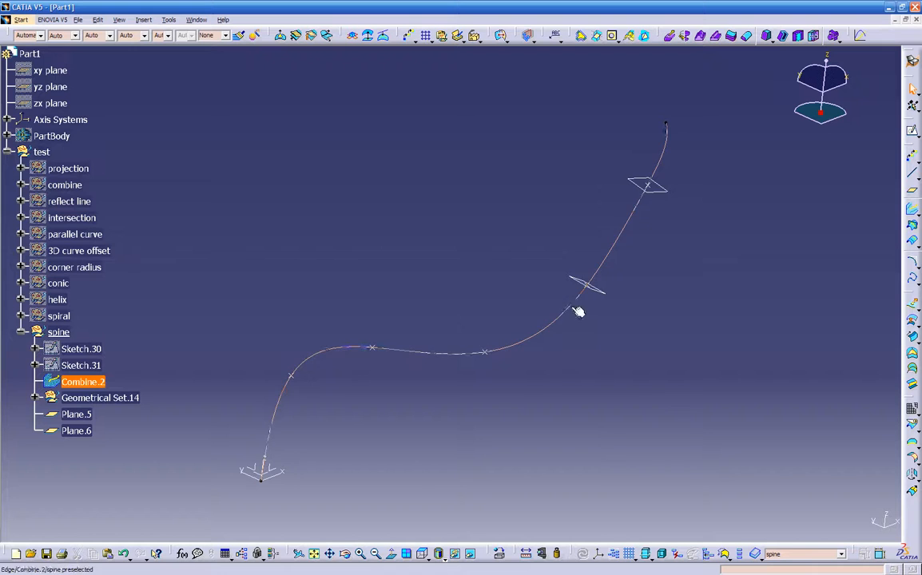
click(911, 190)
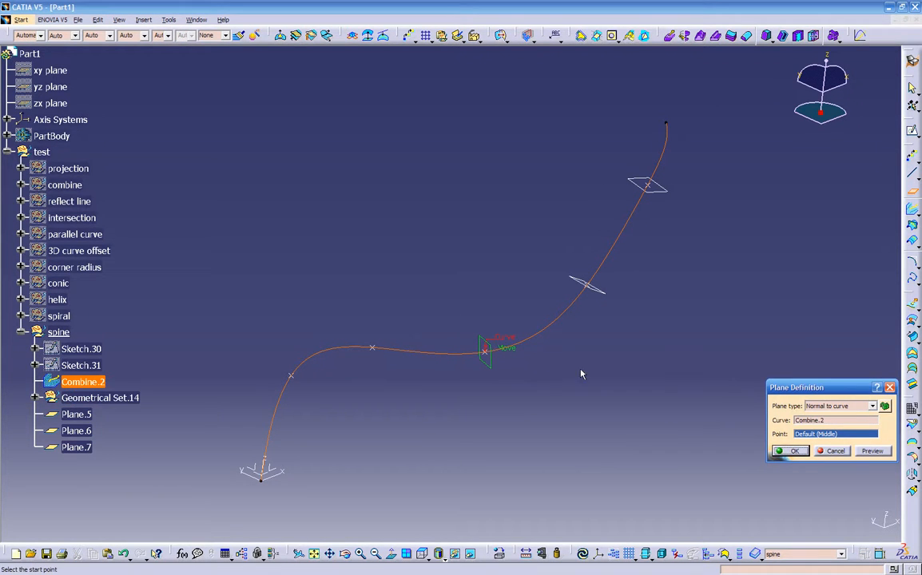
click(790, 452)
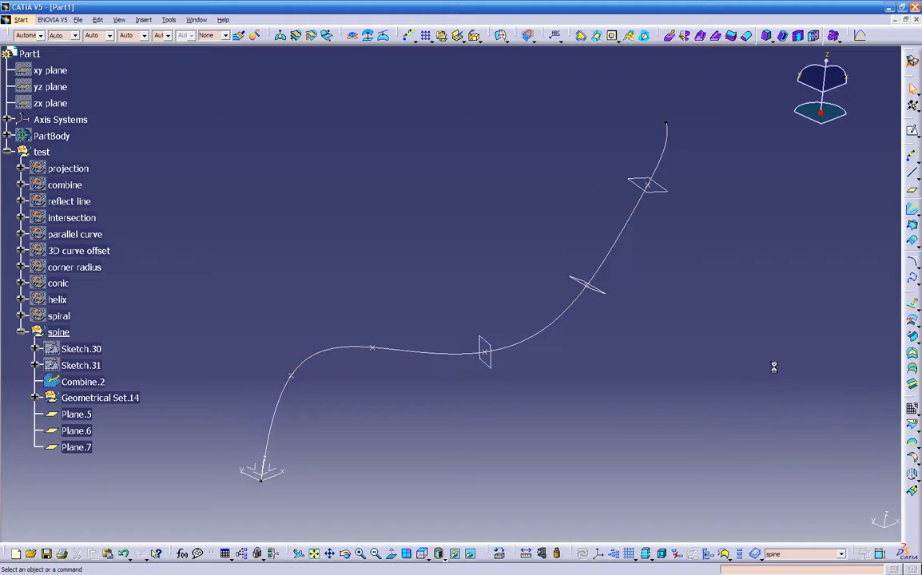
- Create planes normal to the combined curve through the two remaining point instances between its middle and the origin end
click(612, 258)
click(912, 208)
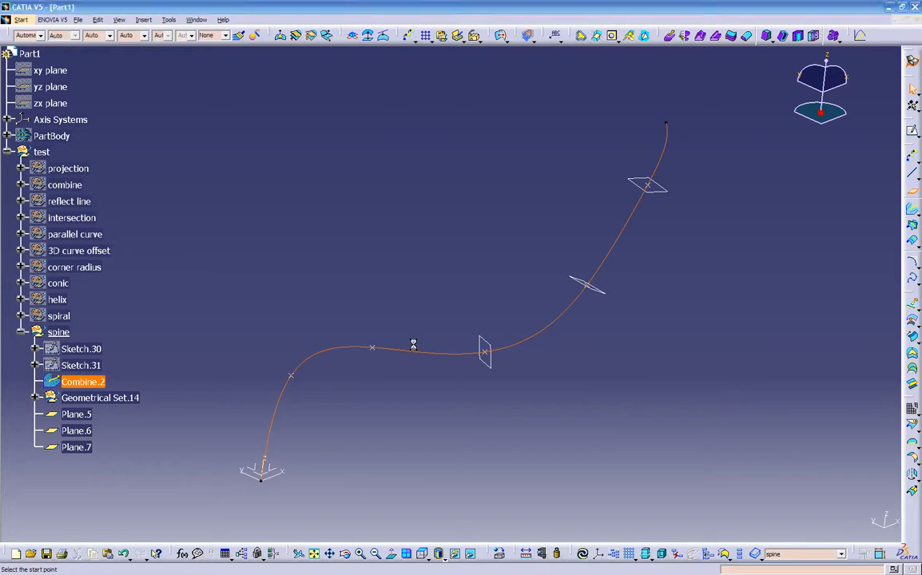
click(381, 350)
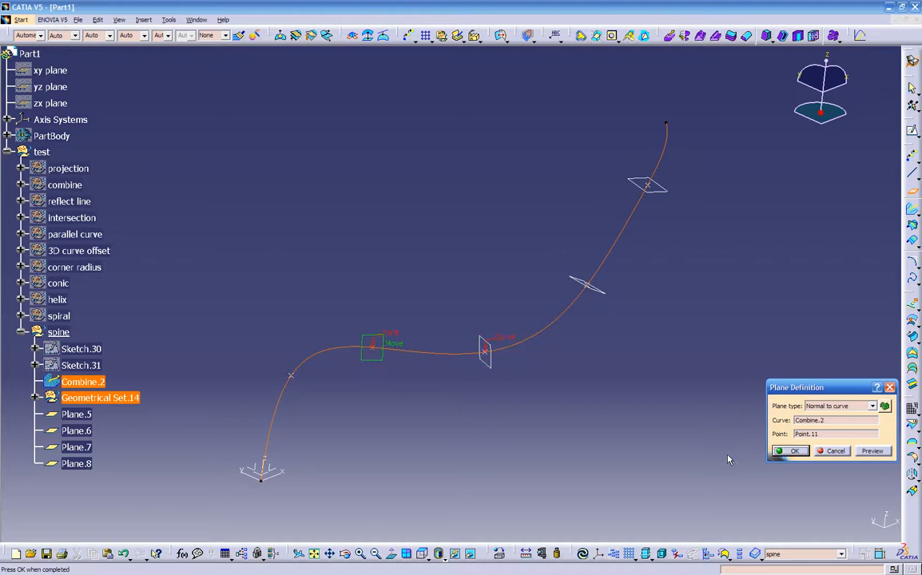
click(790, 450)
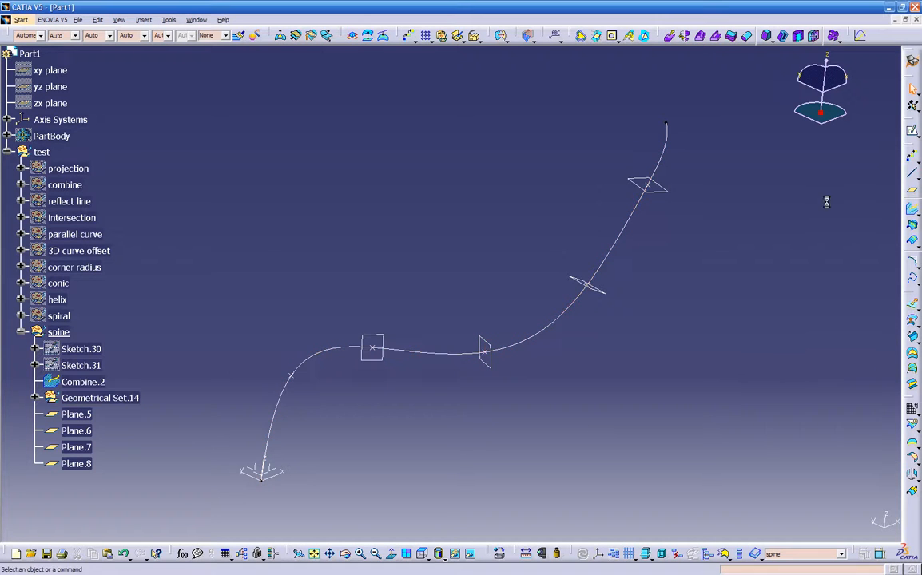
click(616, 239)
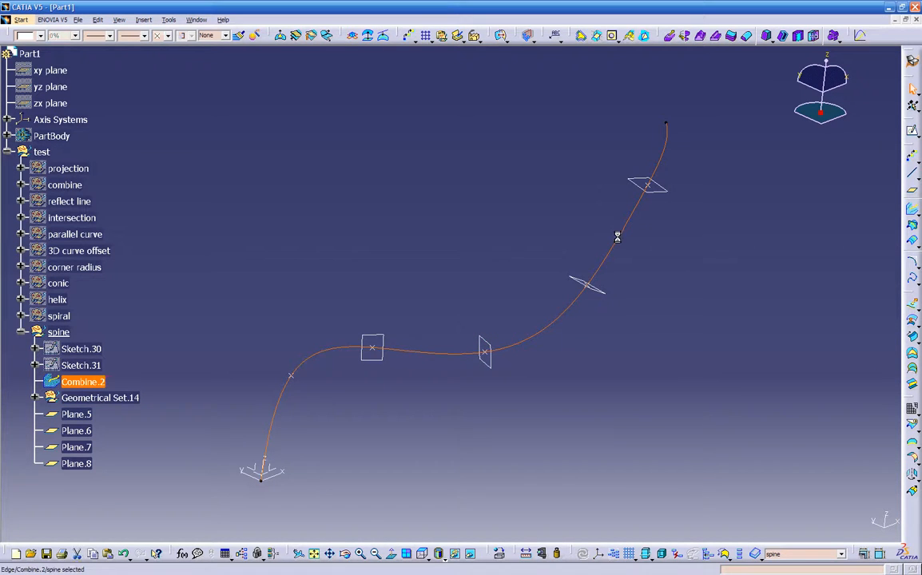
click(912, 194)
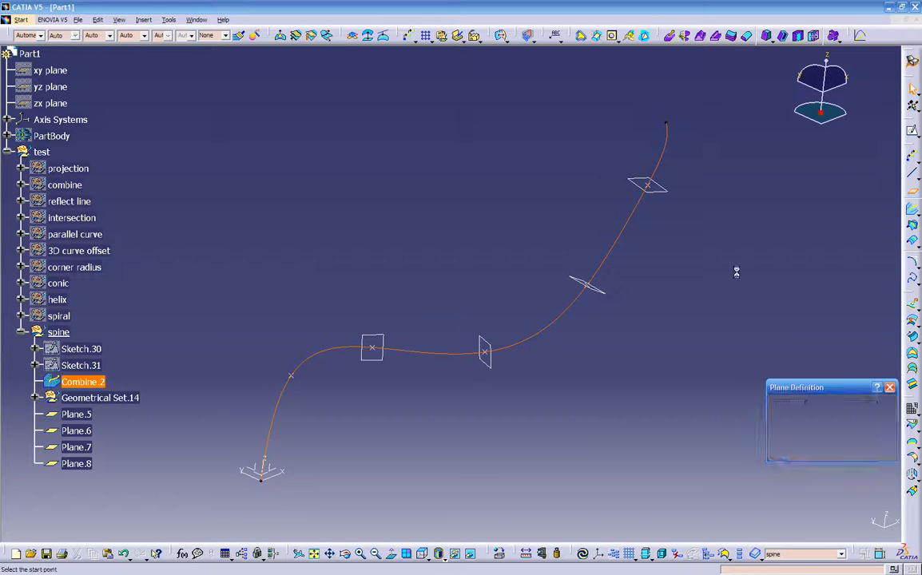
click(296, 377)
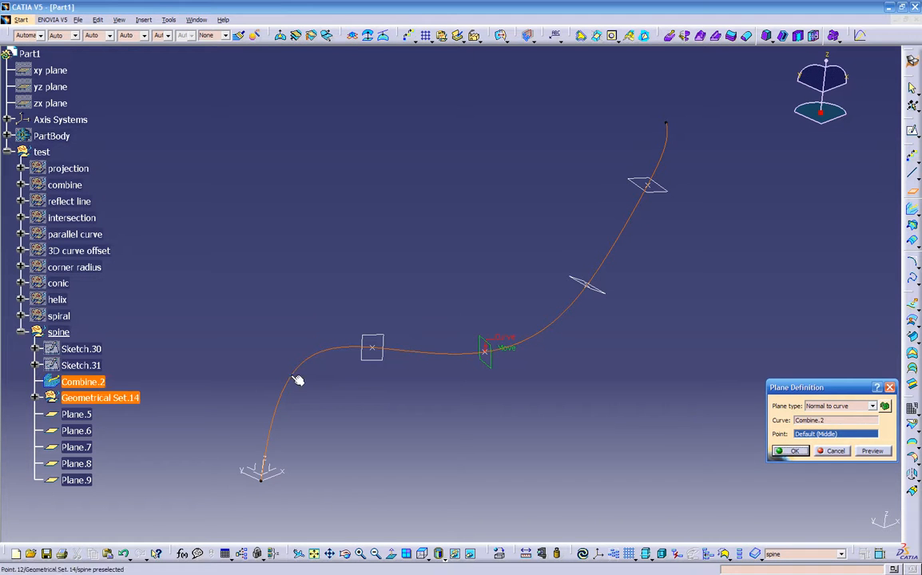
click(789, 453)
middle_drag(568, 426, 559, 308)
middle_drag(432, 316, 584, 280)
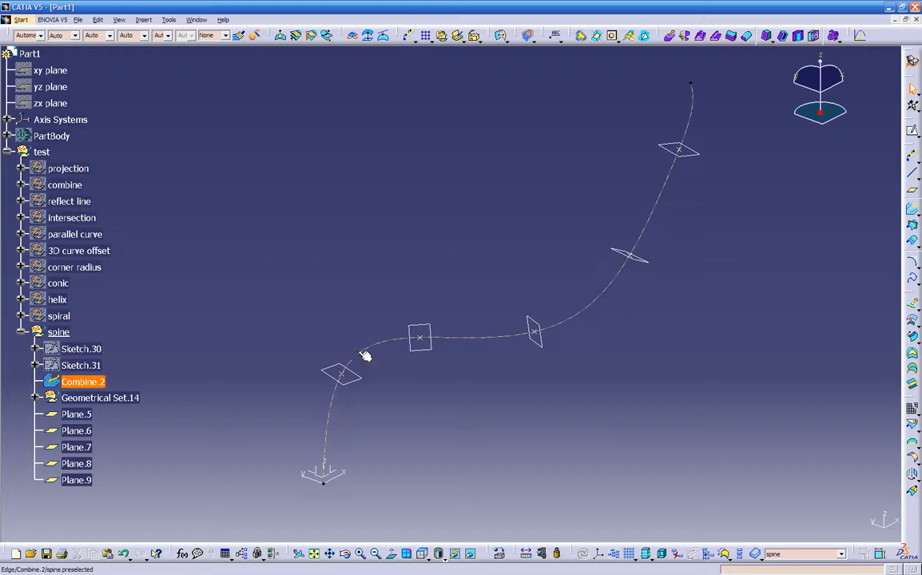
click(411, 343)
click(83, 382)
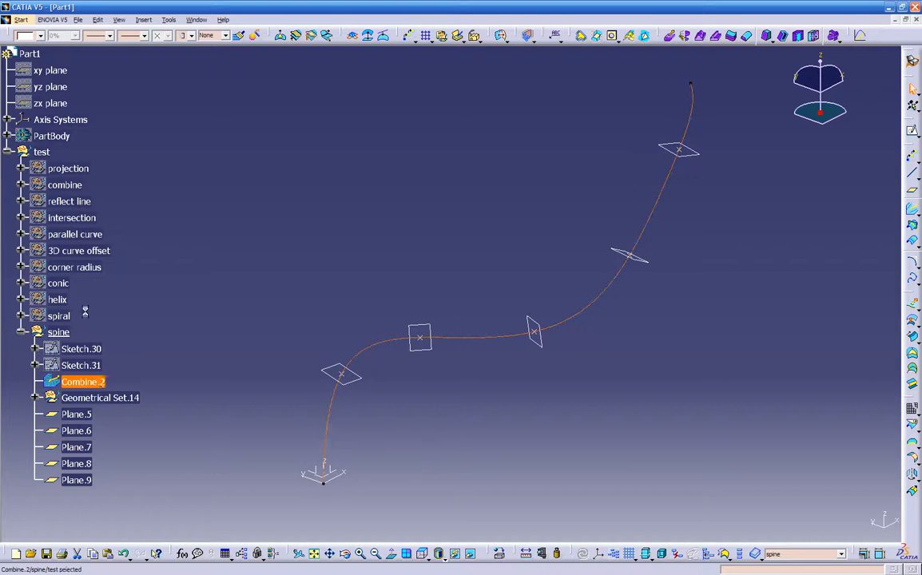
click(28, 46)
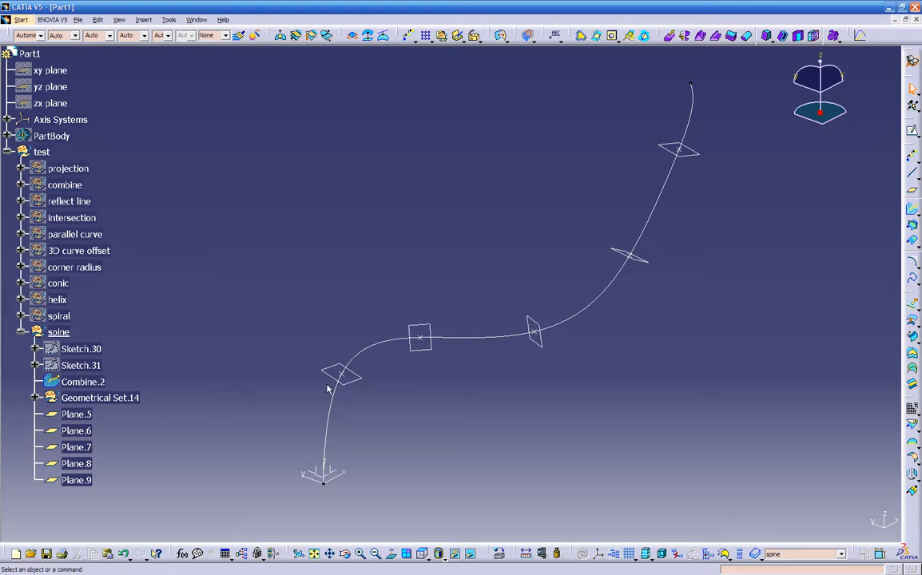
click(329, 404)
click(40, 37)
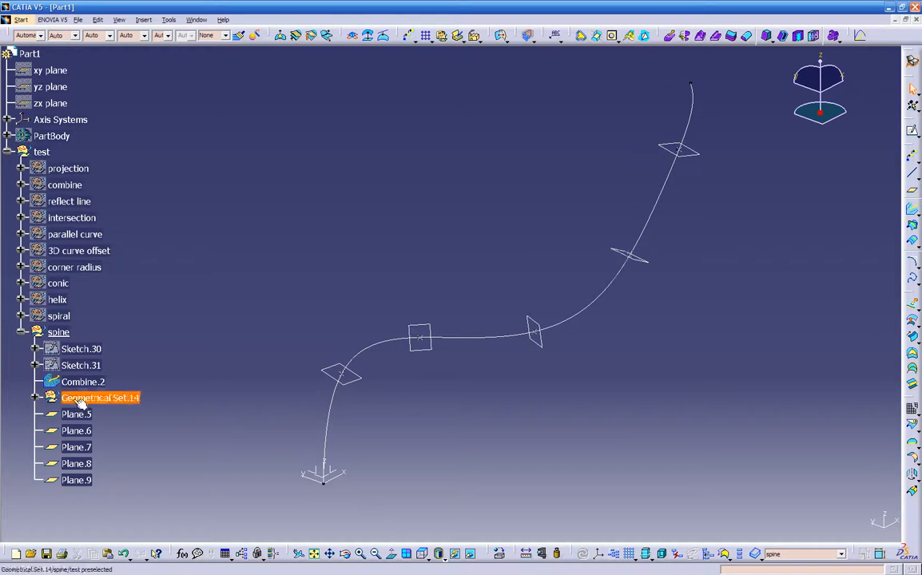
- Set the Combine.2 curve's graphic properties to black color, linetype 1 and thickness 3: 0.7000
middle_drag(340, 443, 458, 392)
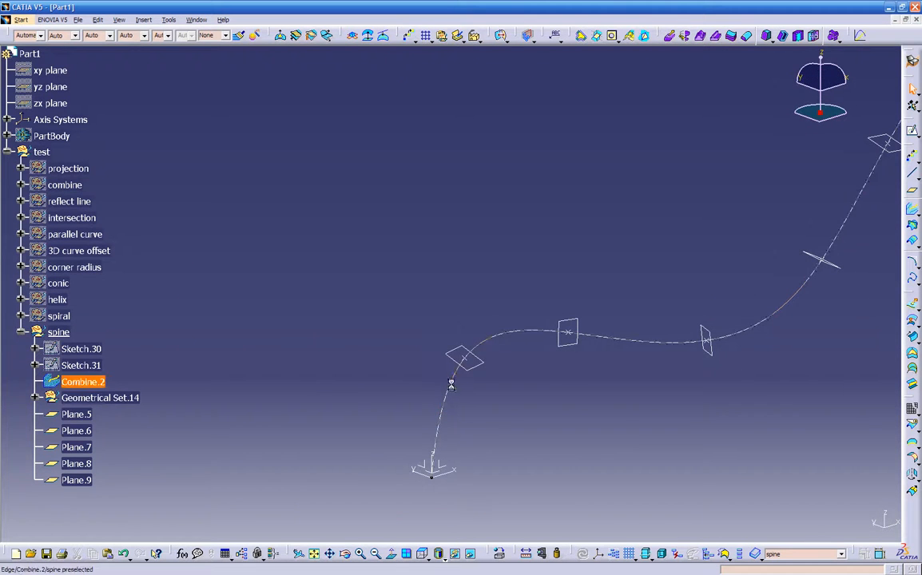
right_click(459, 389)
click(491, 206)
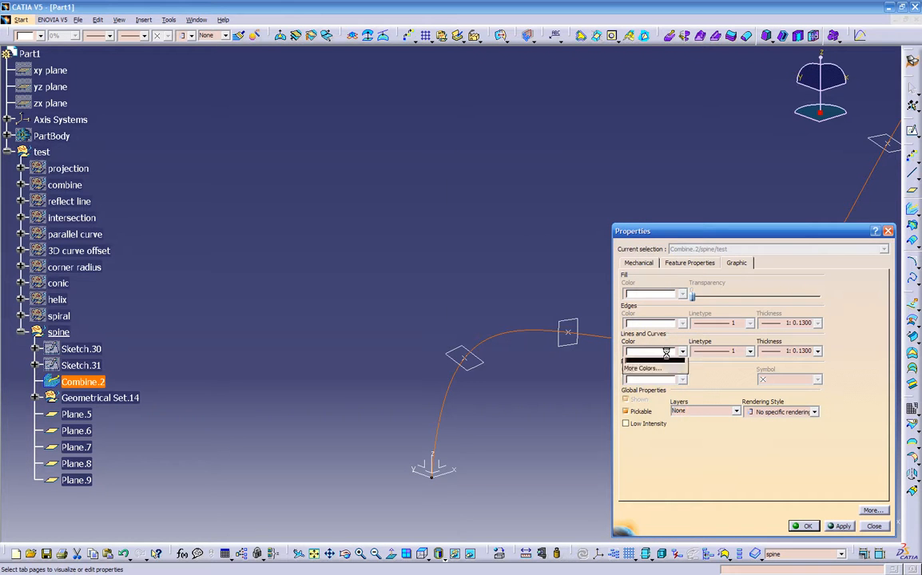
click(668, 354)
click(663, 509)
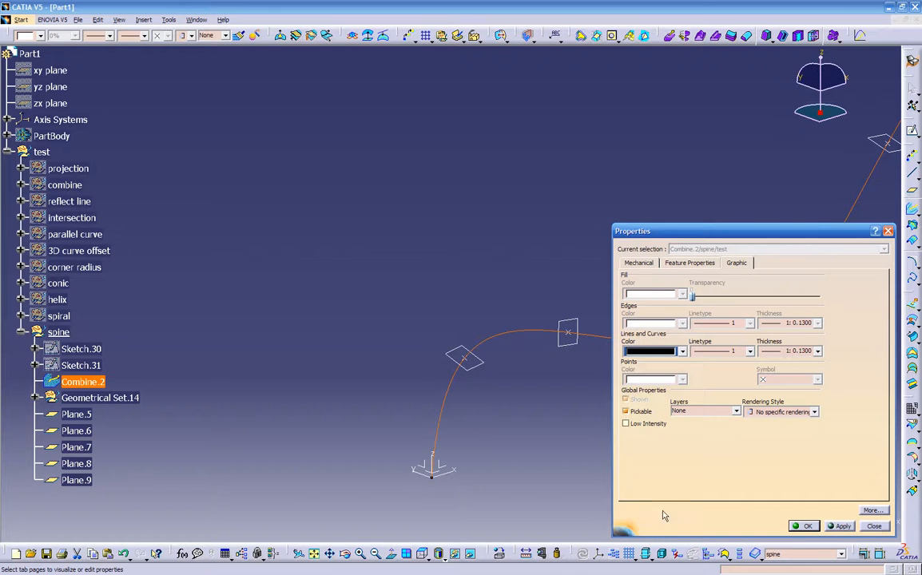
click(749, 350)
click(723, 362)
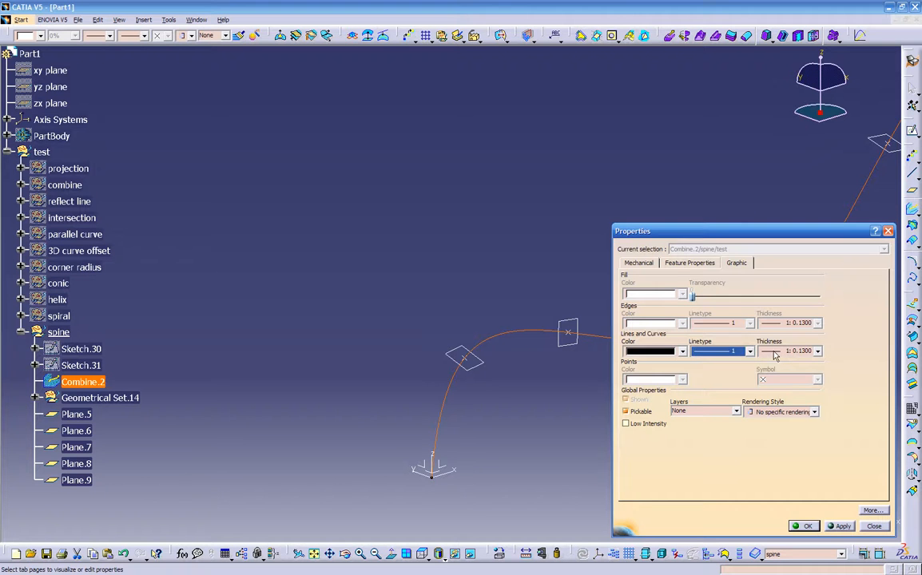
click(817, 351)
click(791, 381)
click(807, 526)
middle_drag(600, 436, 478, 406)
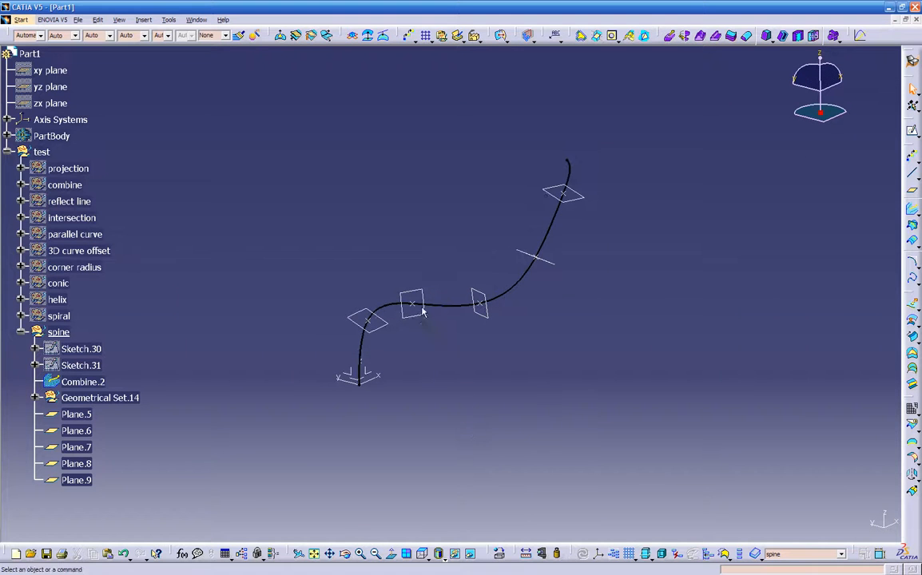
click(81, 385)
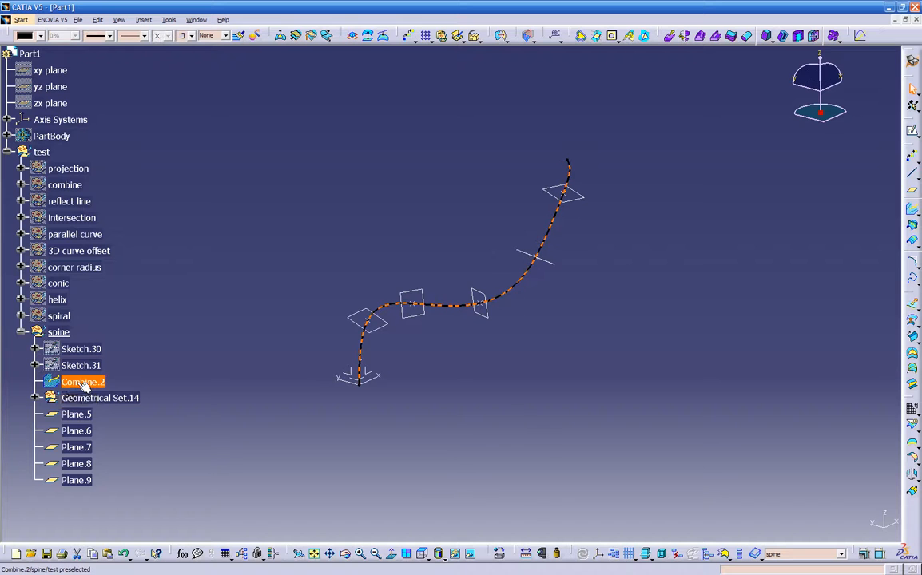
click(141, 281)
click(87, 382)
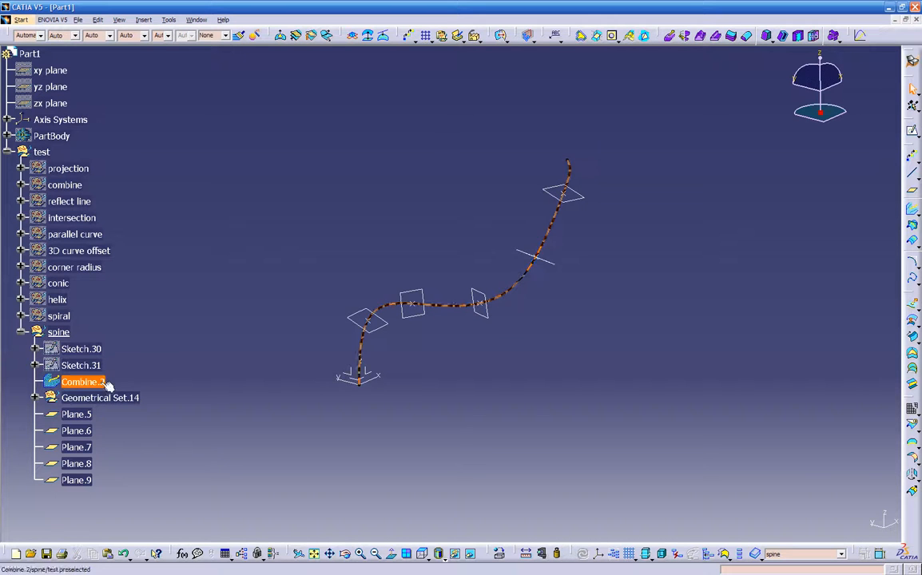
click(40, 36)
click(232, 211)
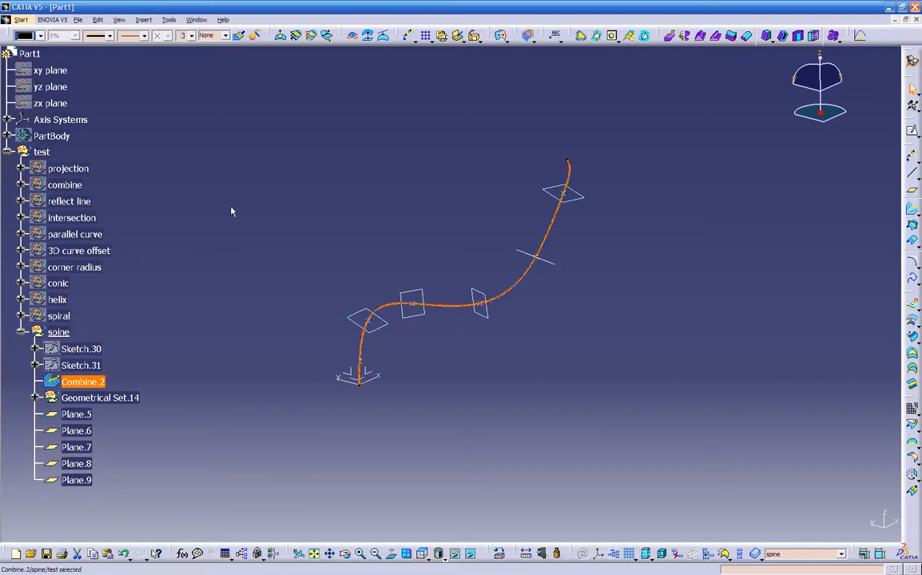
click(86, 398)
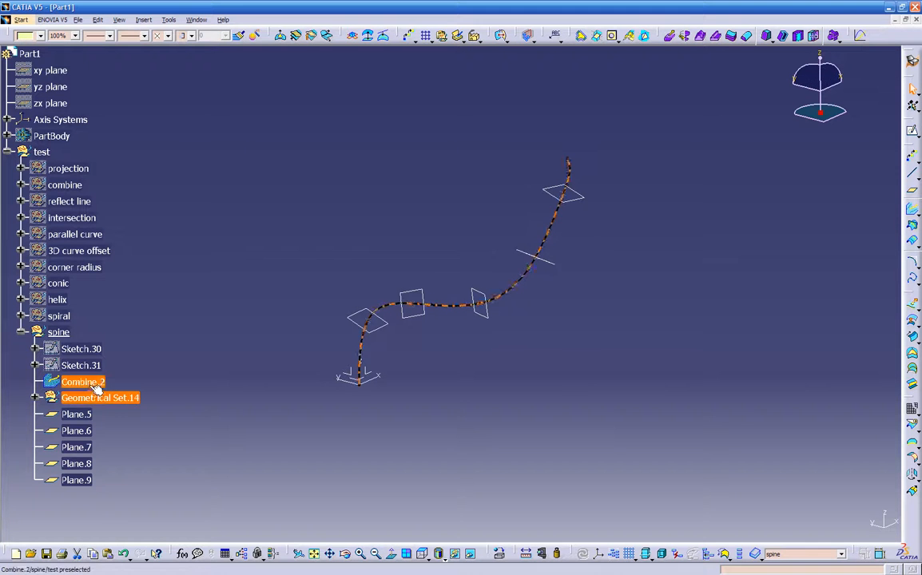
click(97, 385)
click(41, 36)
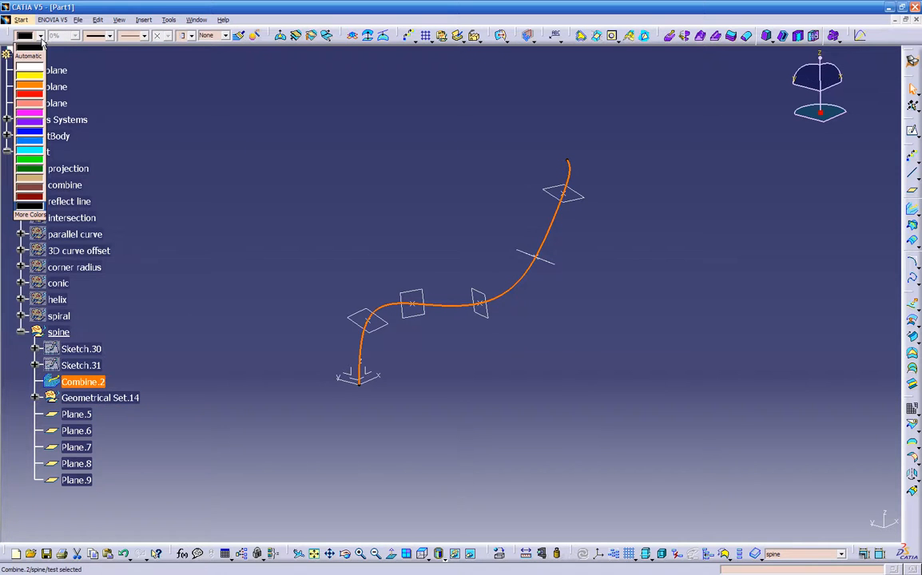
click(195, 178)
right_click(93, 381)
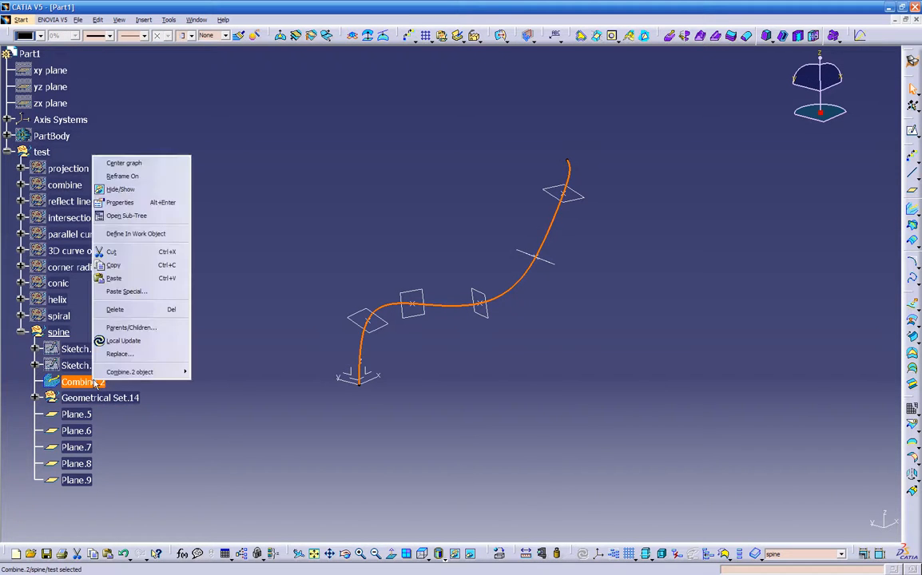
click(141, 206)
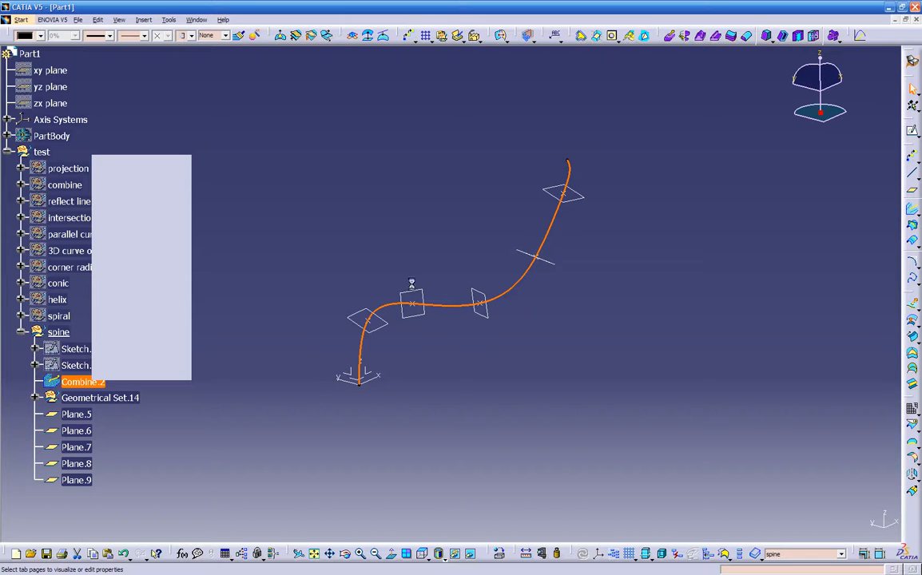
click(682, 352)
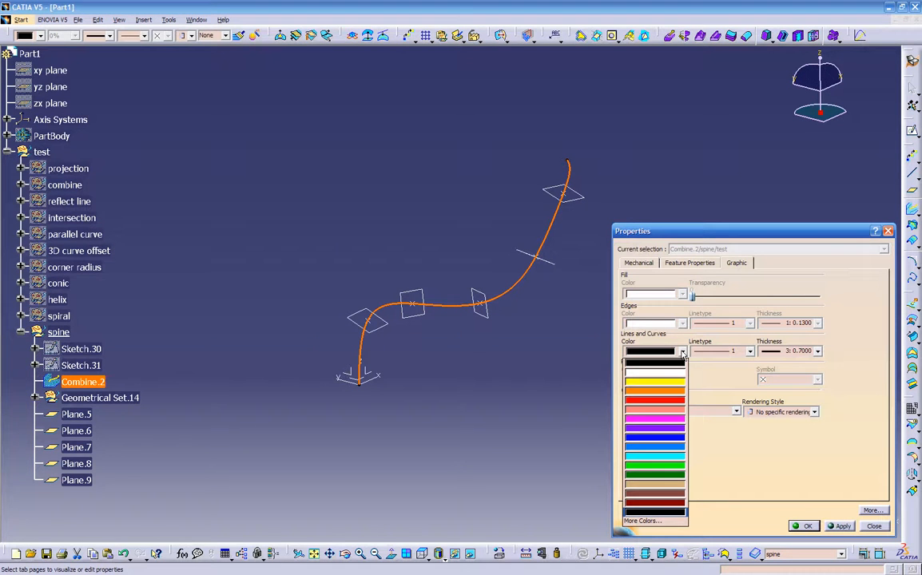
click(726, 445)
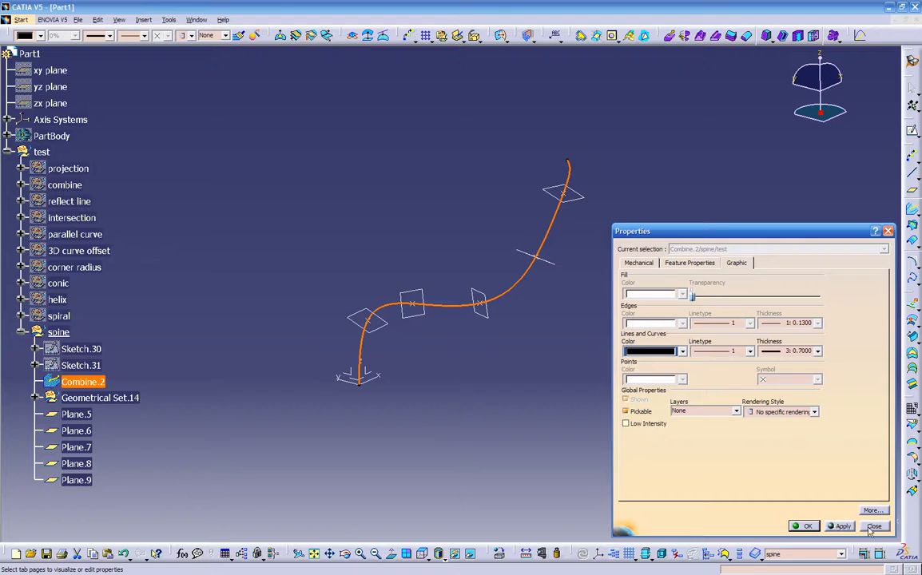
click(873, 527)
click(457, 405)
- Create a spine curve through Plane.5, Plane.6, Plane.7, Plane.8 and Plane.9, picked in that order along the black curve
middle_drag(457, 405, 485, 281)
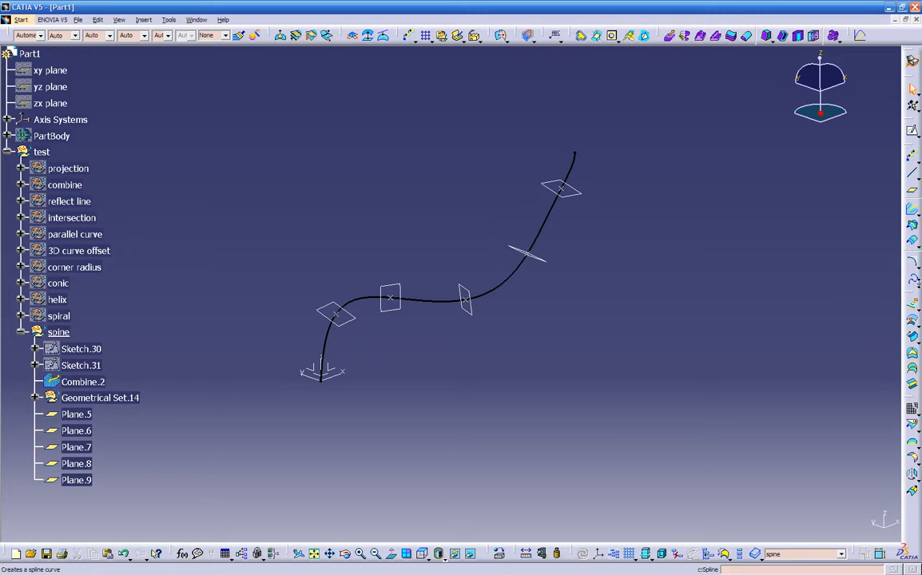
click(913, 280)
click(896, 294)
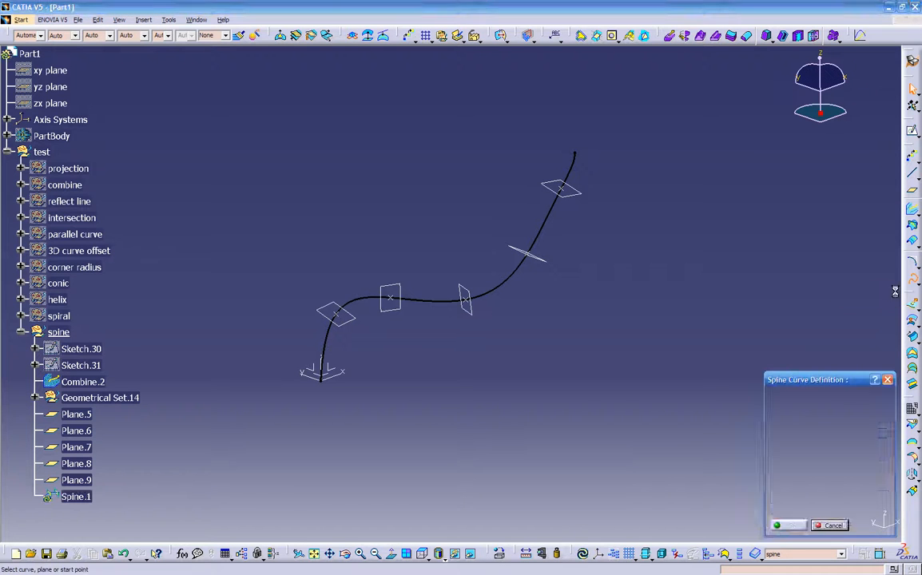
click(568, 192)
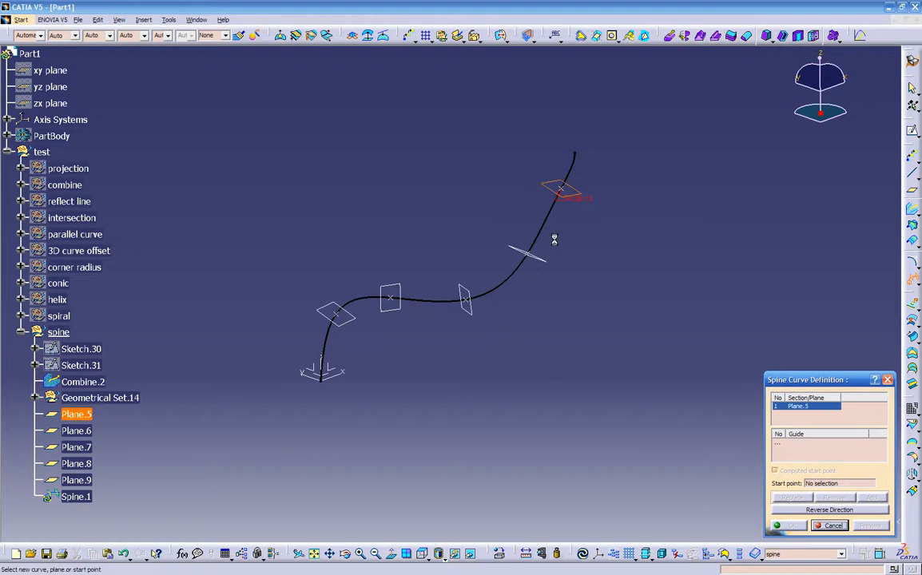
click(537, 259)
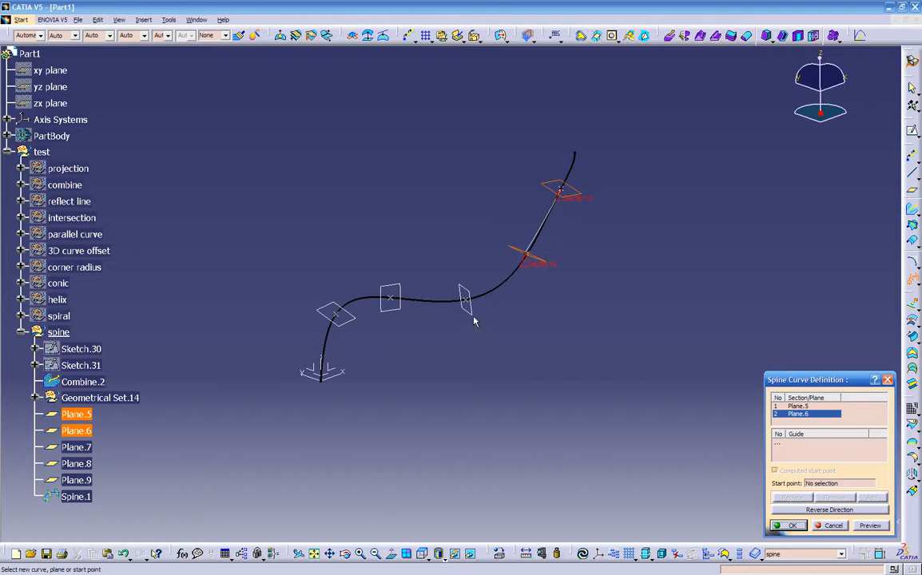
click(465, 308)
click(394, 308)
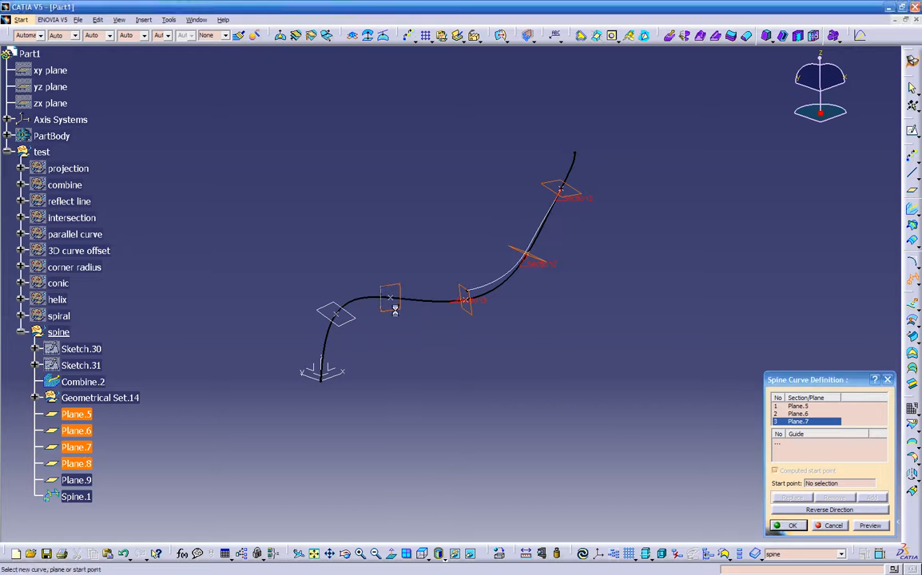
click(356, 320)
middle_drag(510, 354, 878, 540)
click(813, 531)
middle_drag(751, 487, 663, 391)
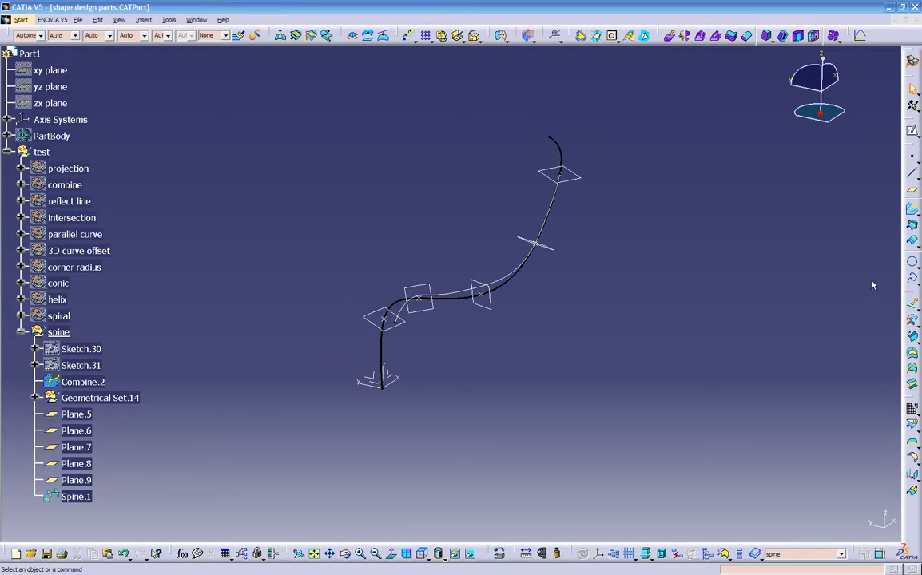
click(912, 297)
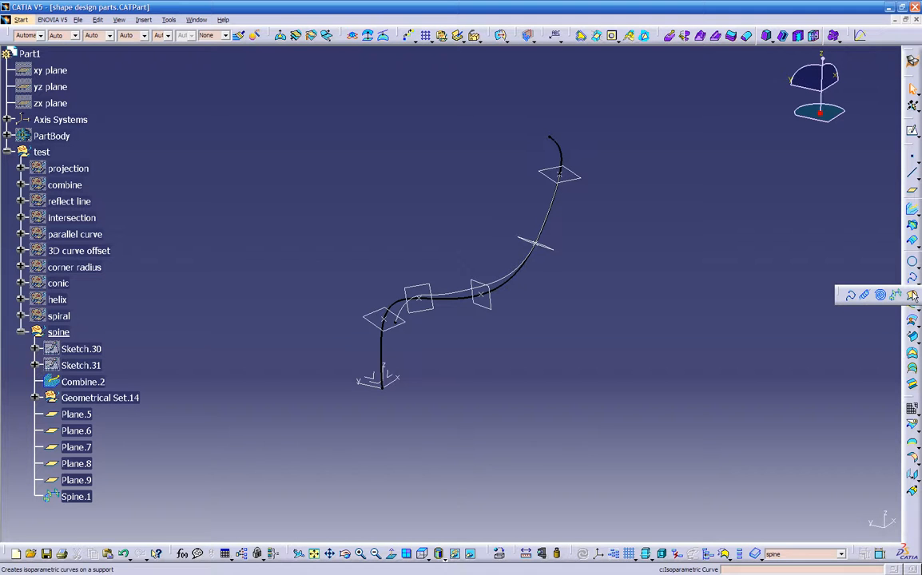
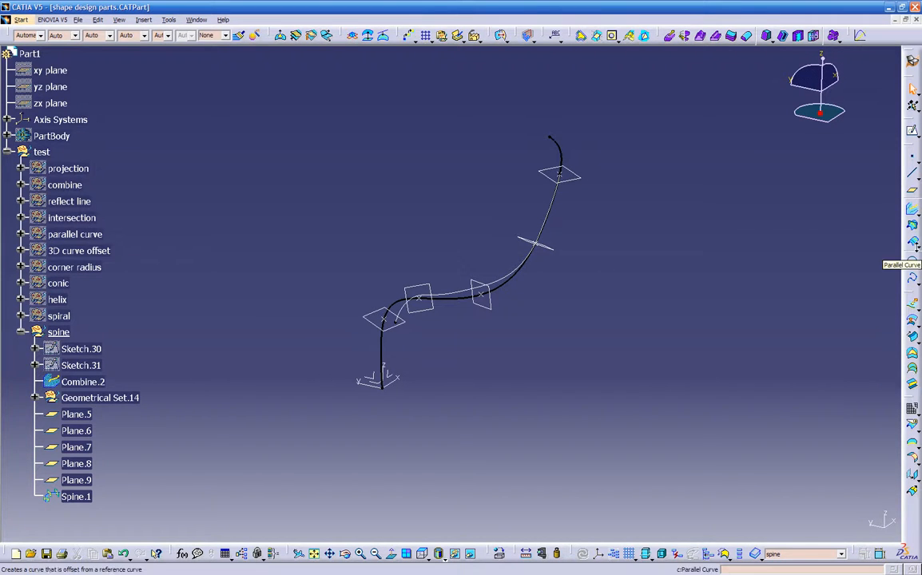
click(915, 297)
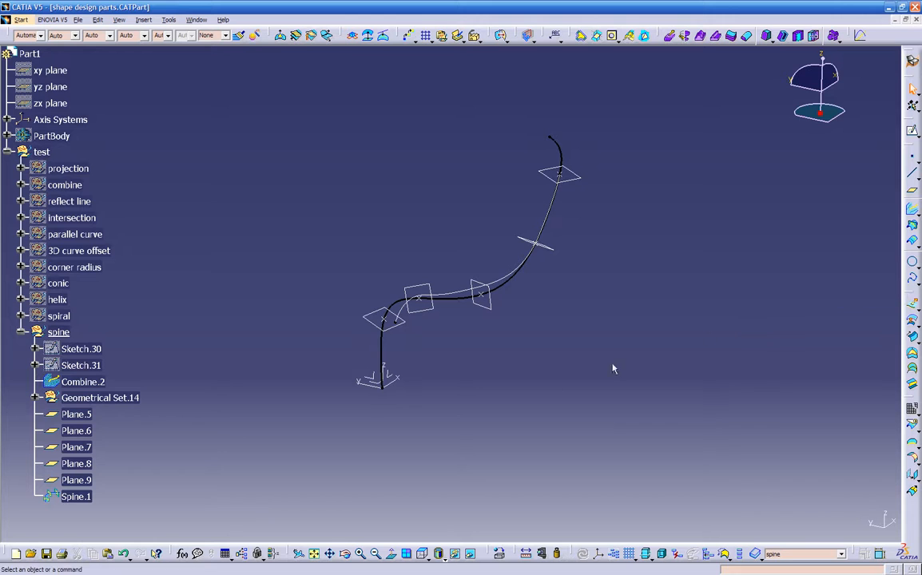
- Hide the spine geometrical set and collapse its branch in the tree
right_click(55, 333)
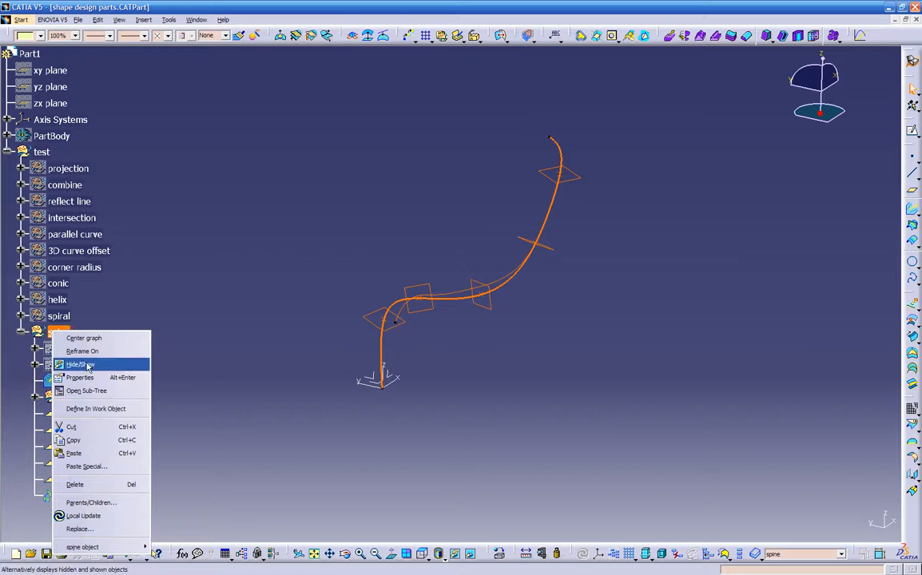
click(80, 364)
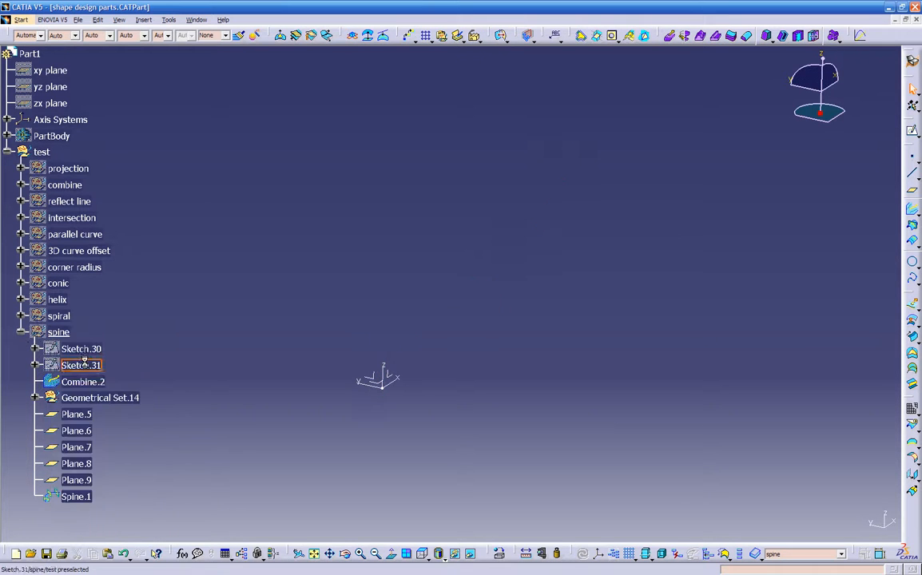
click(22, 333)
- Insert a geometrical set named "isoparametric curve" with test as its father
click(148, 20)
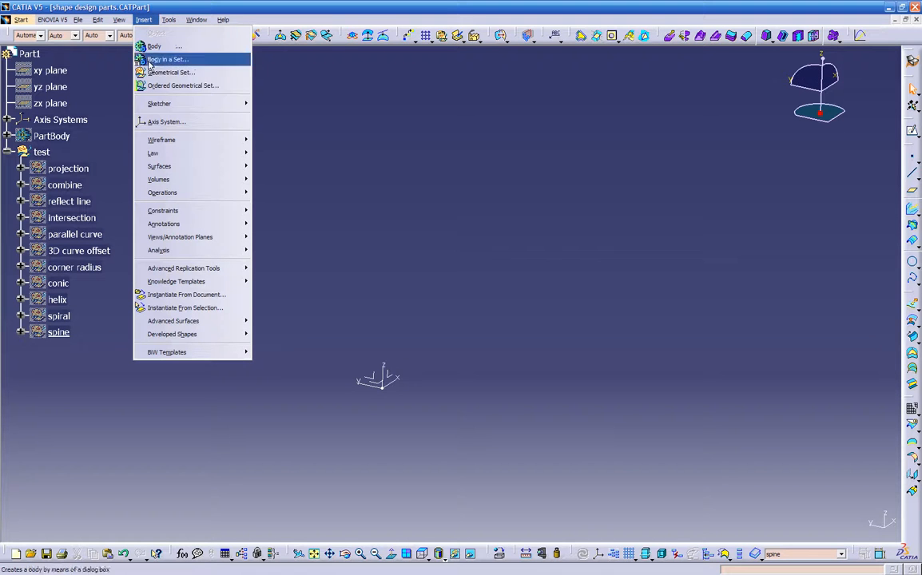
click(152, 73)
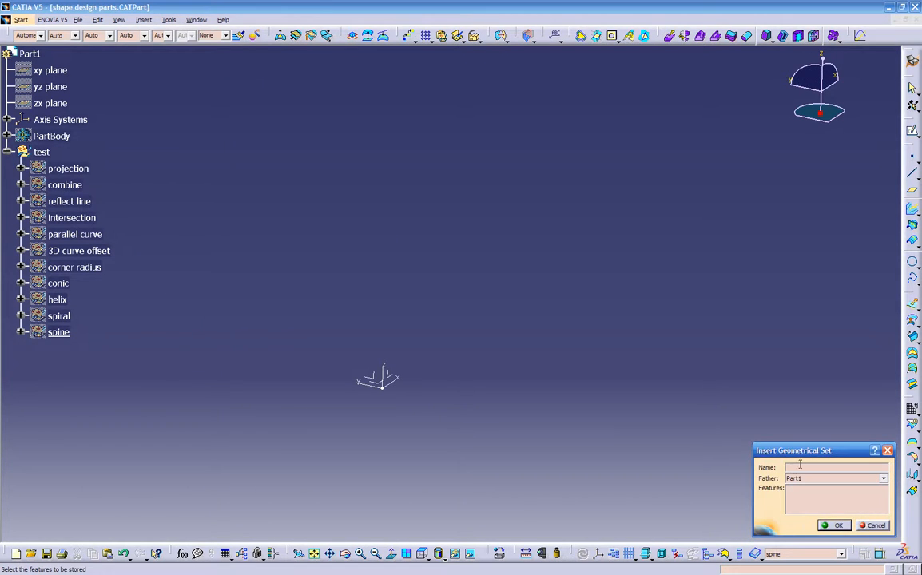
text(ic curve)
click(847, 478)
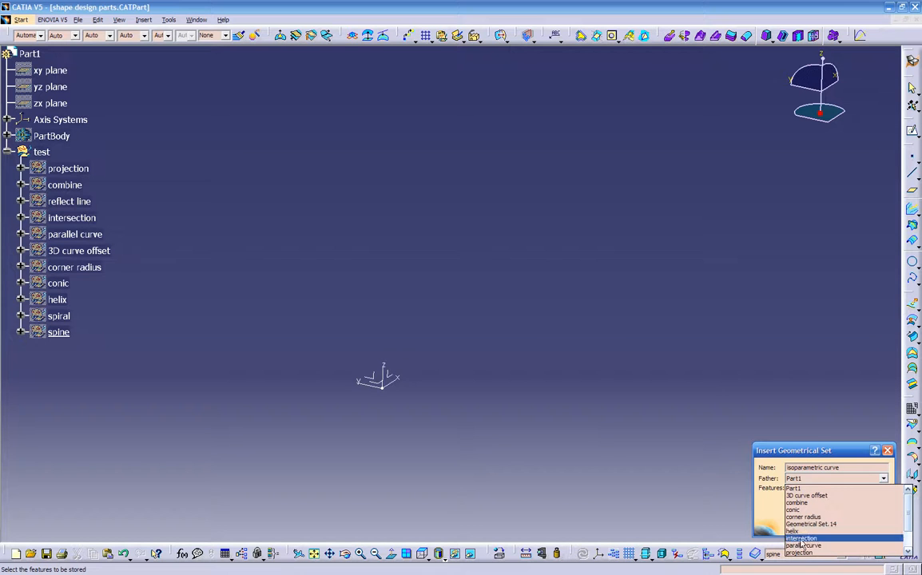
click(800, 554)
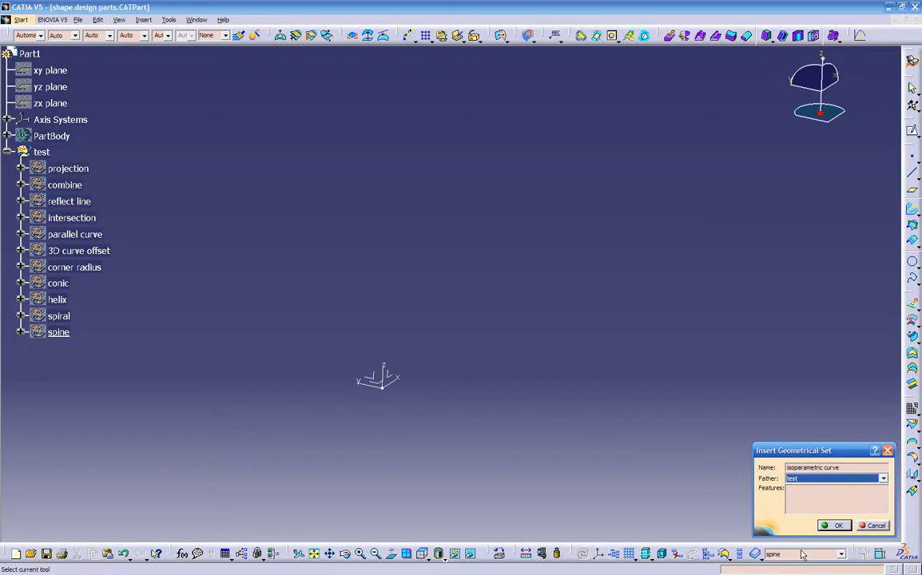
click(830, 526)
- Start a sketch on the YZ plane of the absolute axis system within the isoparametric curve set
middle_drag(289, 435, 436, 365)
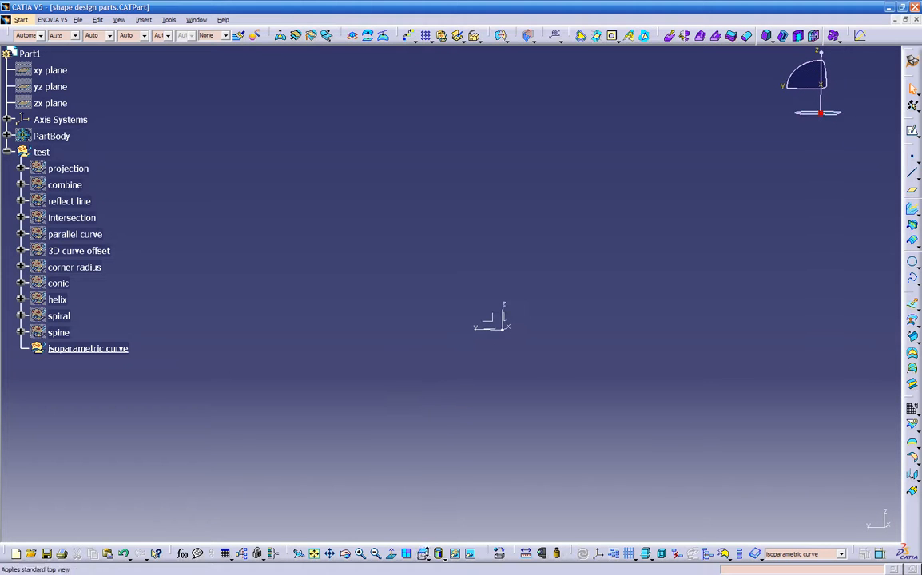
click(437, 554)
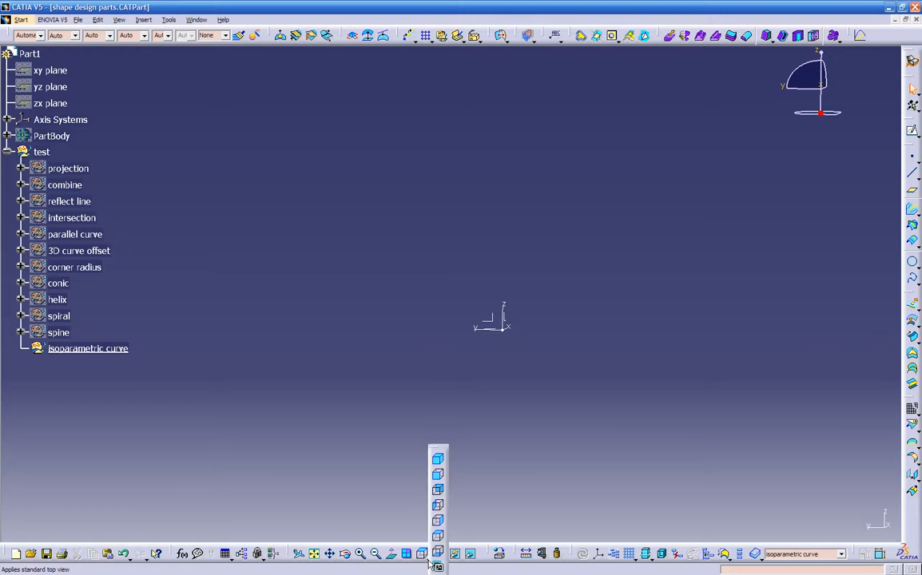
click(437, 478)
middle_drag(411, 390, 399, 440)
click(369, 357)
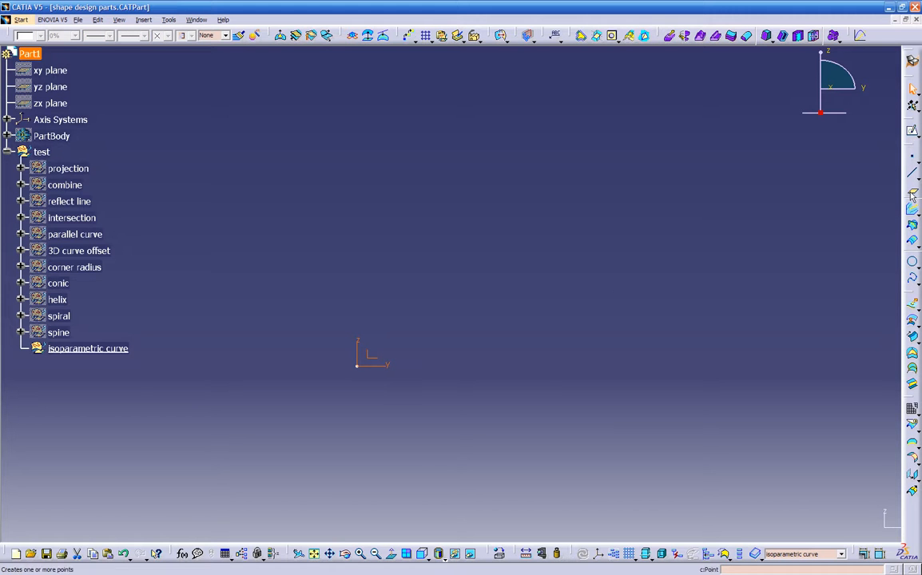
click(911, 130)
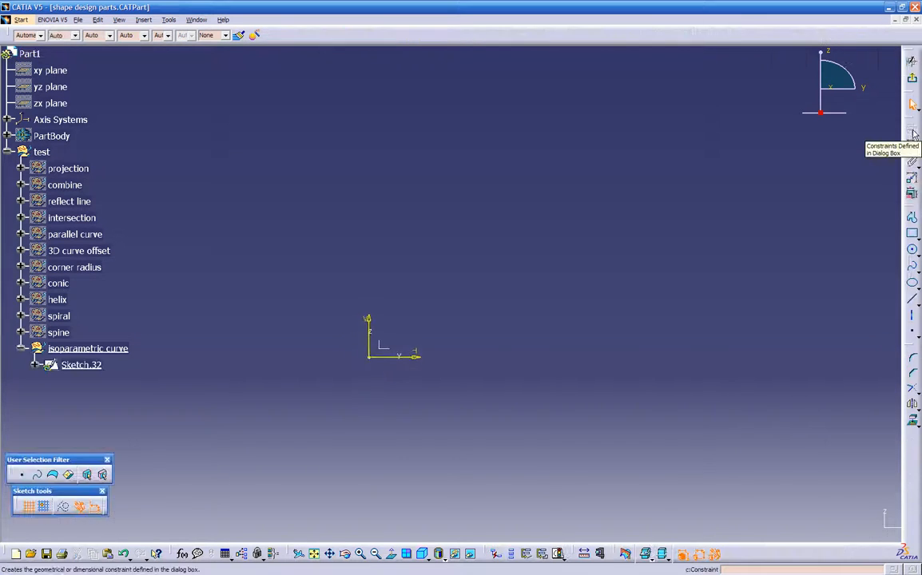
- Sketch a wavy spline through eight points, starting at the origin and ending on the horizontal axis, and exit the sketch
click(911, 268)
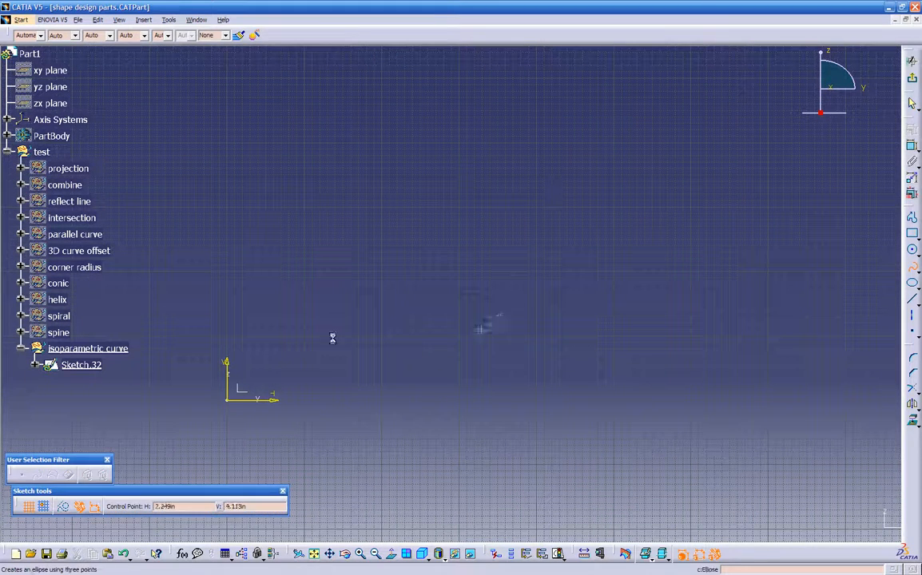
click(228, 400)
click(317, 311)
click(477, 348)
middle_drag(619, 334, 408, 268)
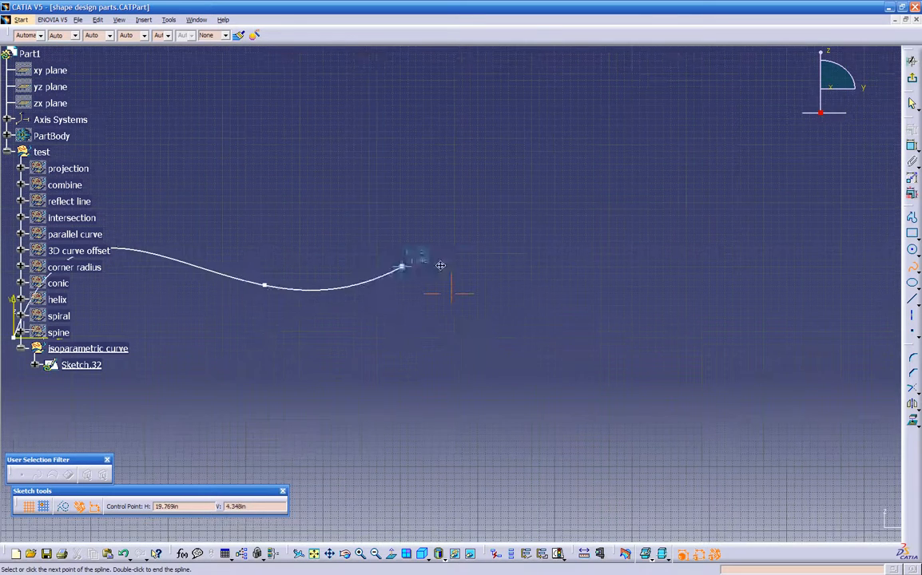
click(456, 130)
click(536, 113)
click(663, 269)
middle_drag(683, 272, 683, 338)
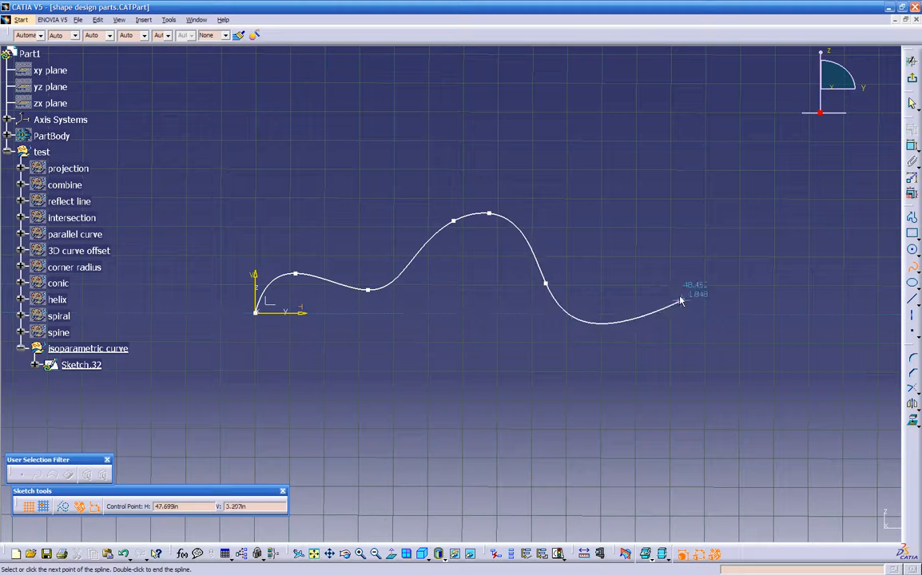
click(662, 263)
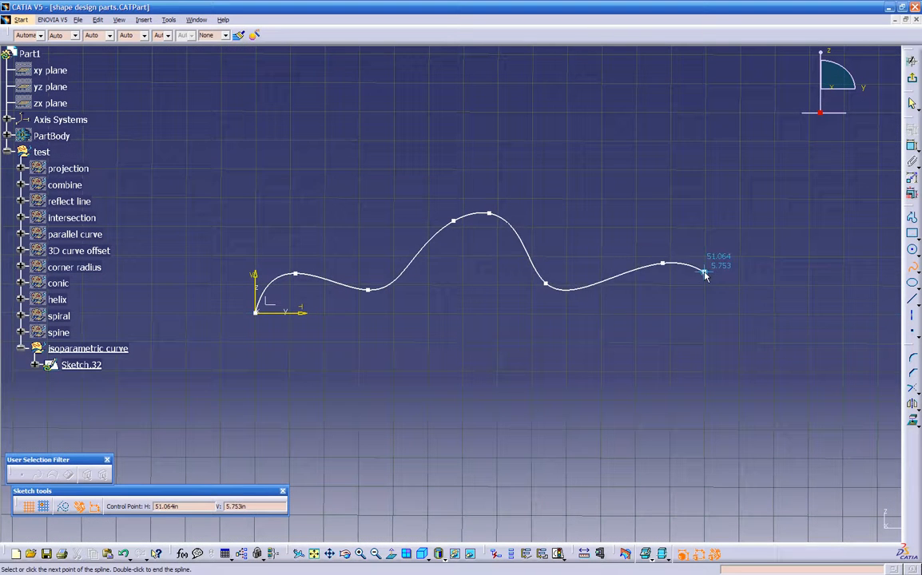
click(835, 313)
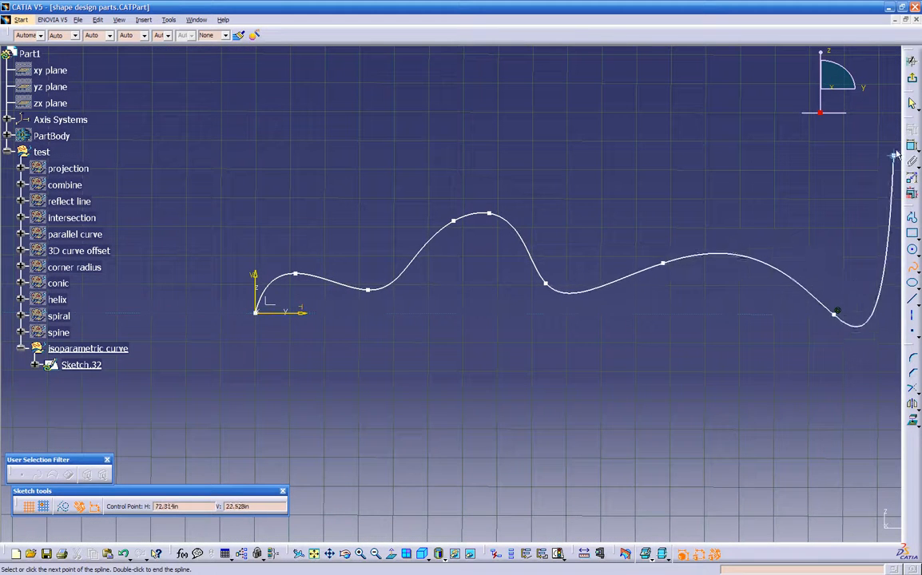
key(Escape)
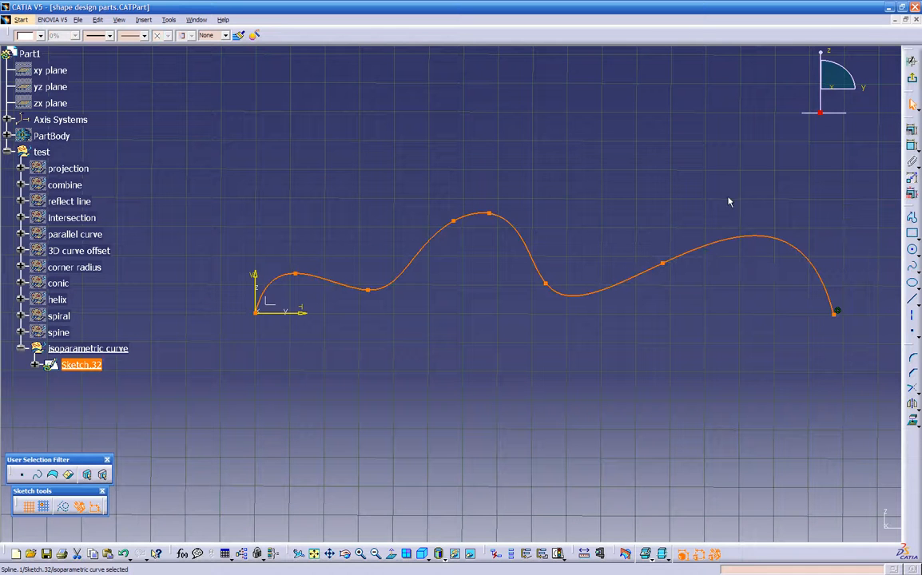
click(911, 78)
mouse_move(757, 170)
middle_down()
mouse_move(646, 214)
mouse_move(469, 321)
mouse_move(300, 391)
mouse_move(360, 333)
mouse_move(422, 372)
mouse_move(444, 374)
mouse_move(450, 305)
middle_up()
click(387, 314)
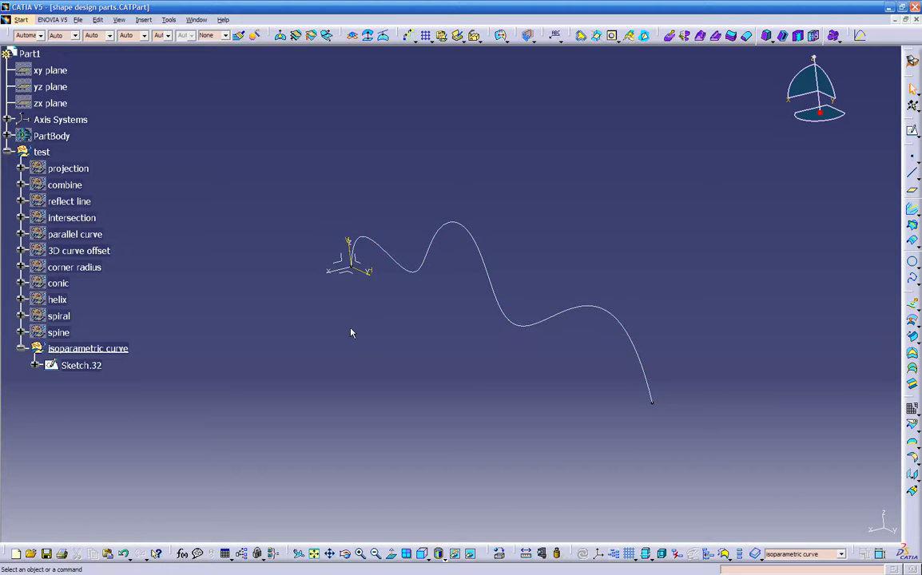
double_click(426, 254)
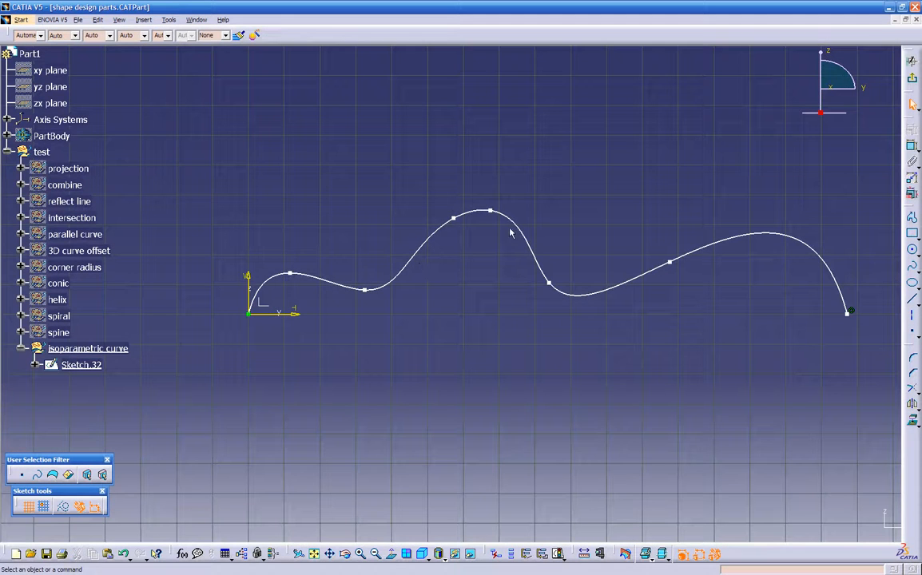
middle_drag(573, 239, 655, 216)
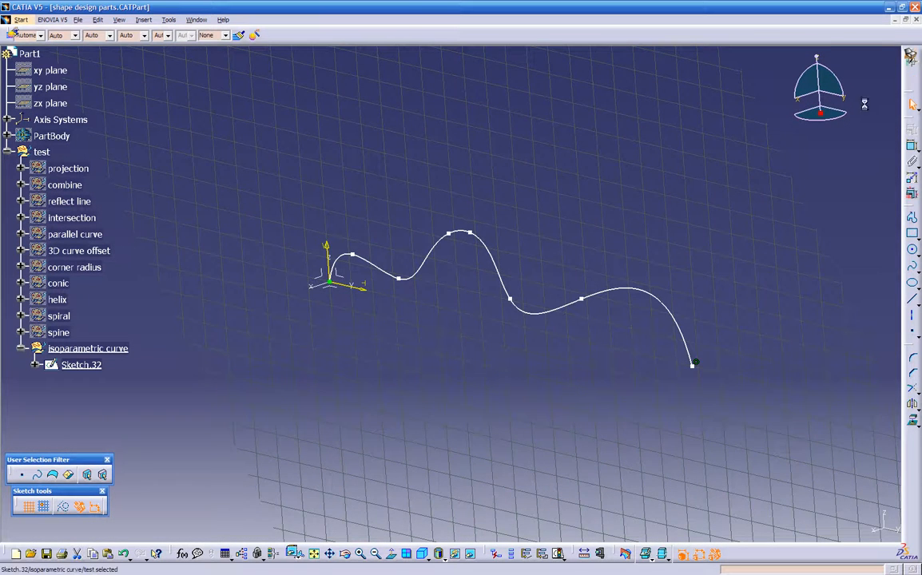
click(912, 78)
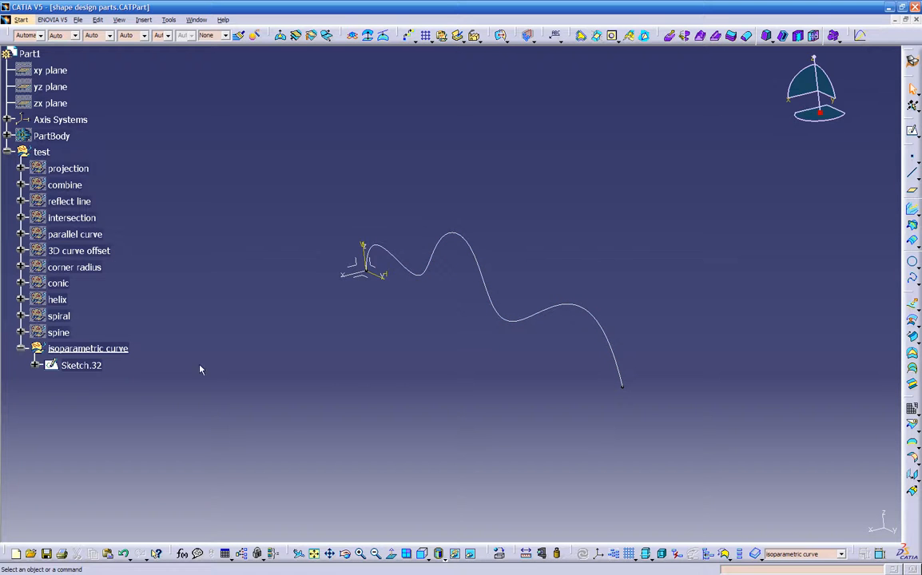
- Rename Sketch.32 as "main"
click(96, 366)
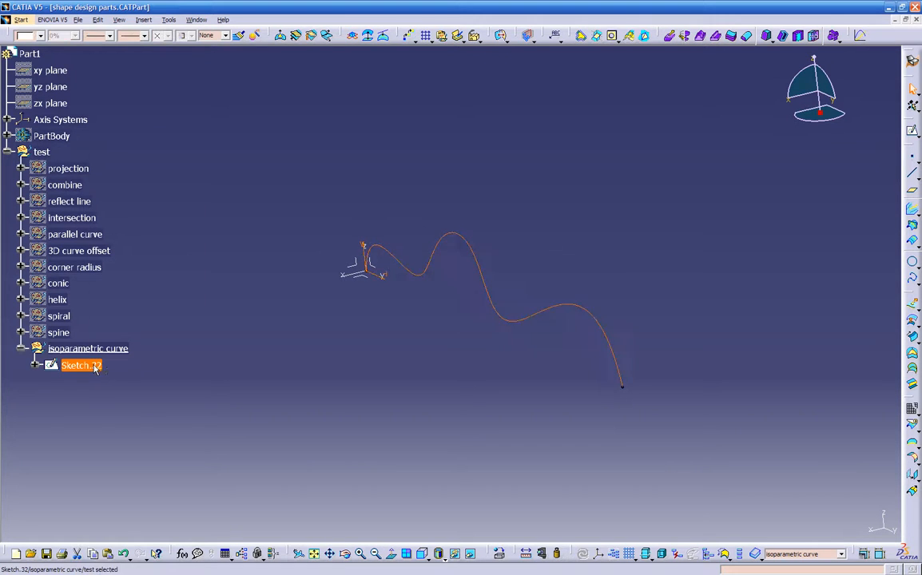
right_click(95, 367)
click(137, 189)
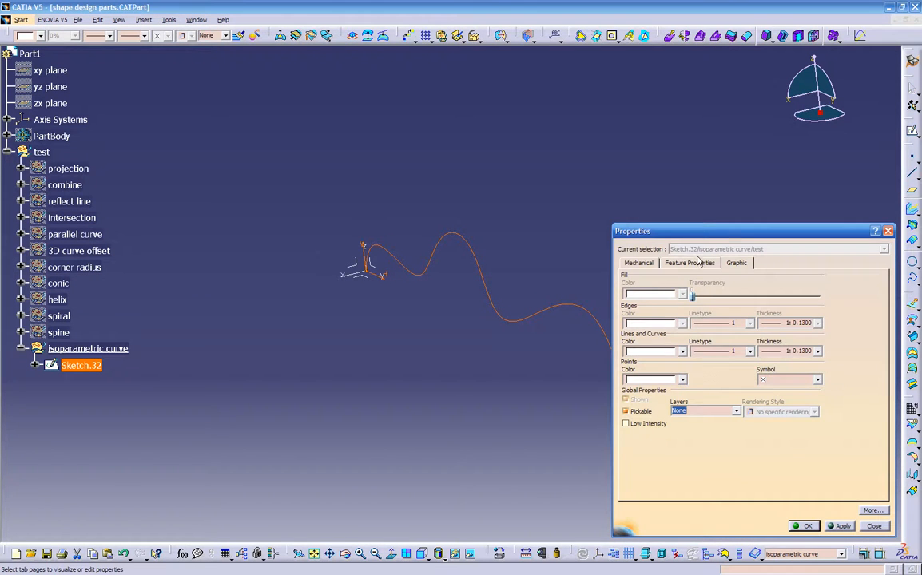
click(694, 263)
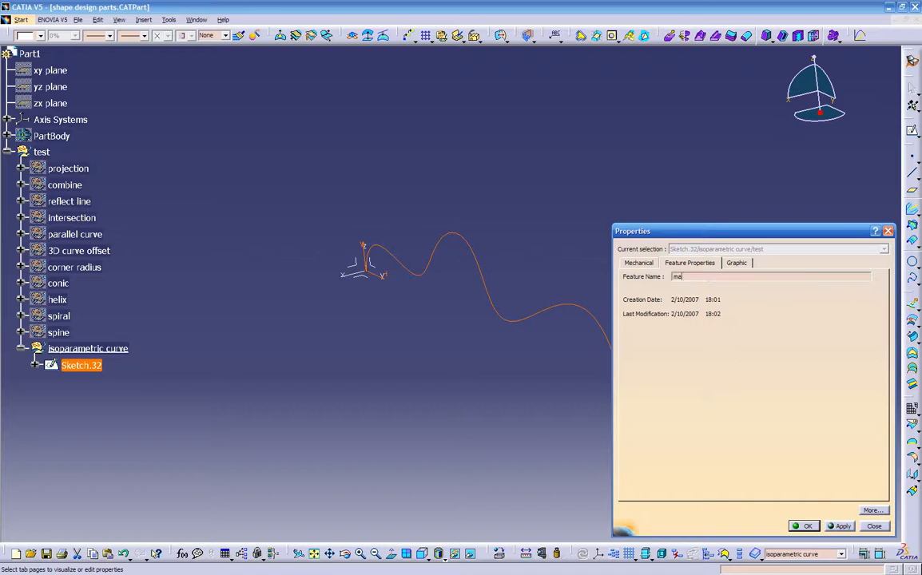
key(Return)
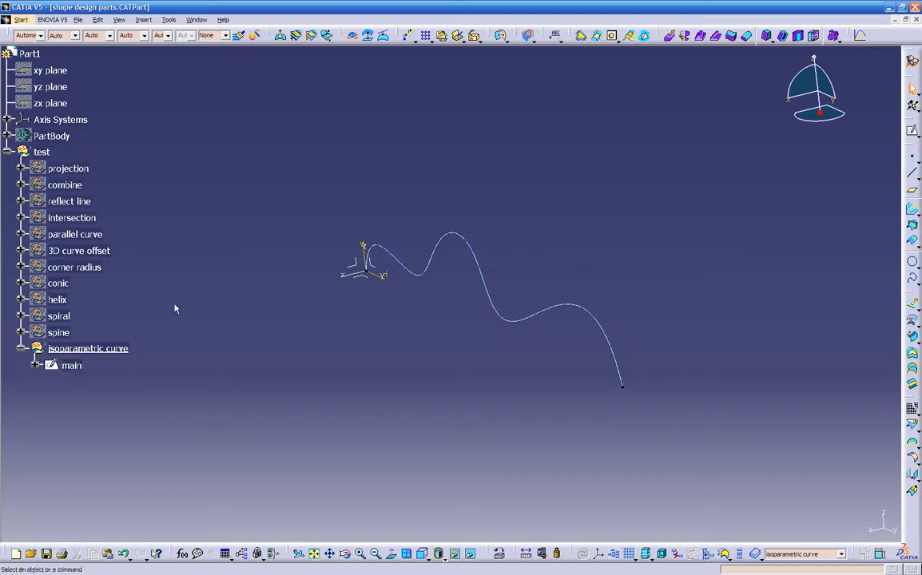
- Duplicate the main sketch within the isoparametric curve set and hide the copy
click(73, 365)
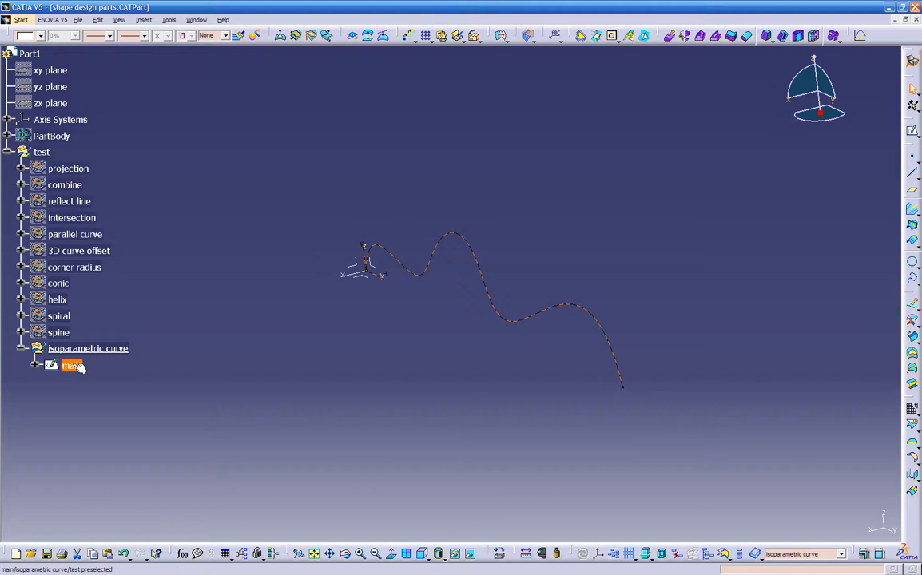
double_click(76, 366)
key(ctrl+v)
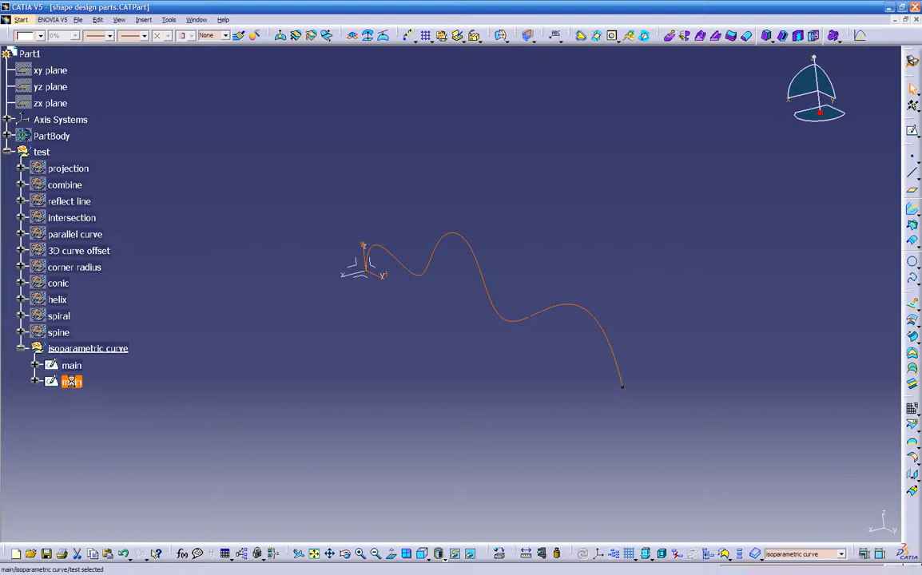
right_click(77, 382)
click(107, 196)
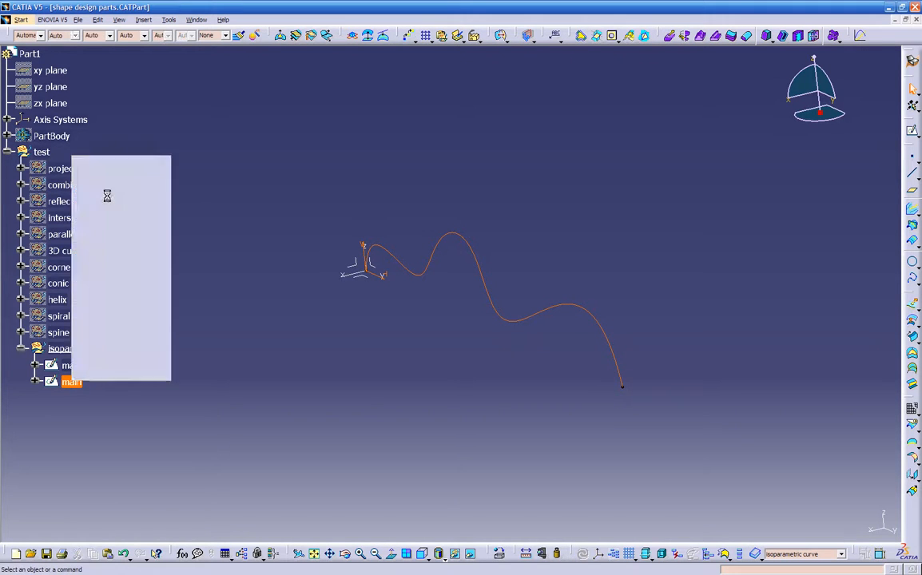
- Rename the hidden copy of the main sketch as "section-1" and show it again
right_click(70, 381)
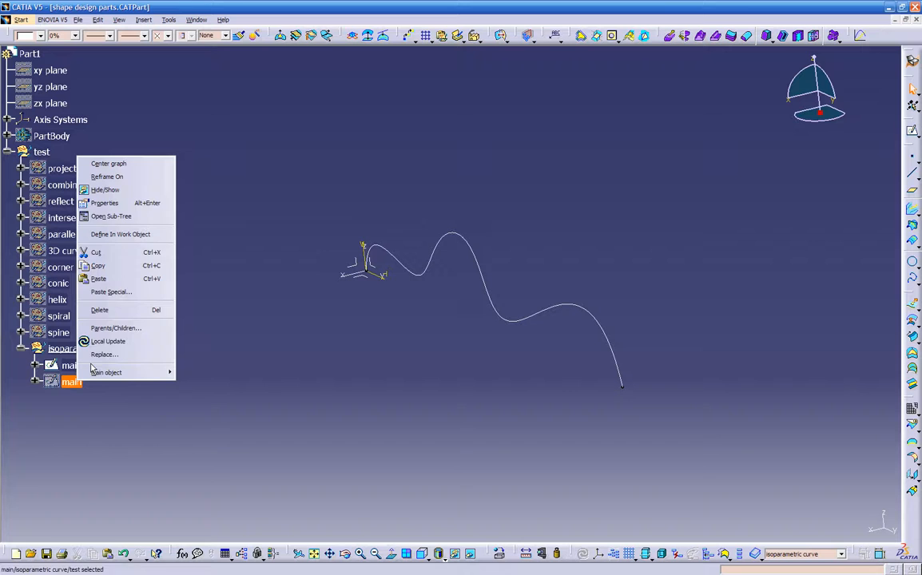
click(105, 202)
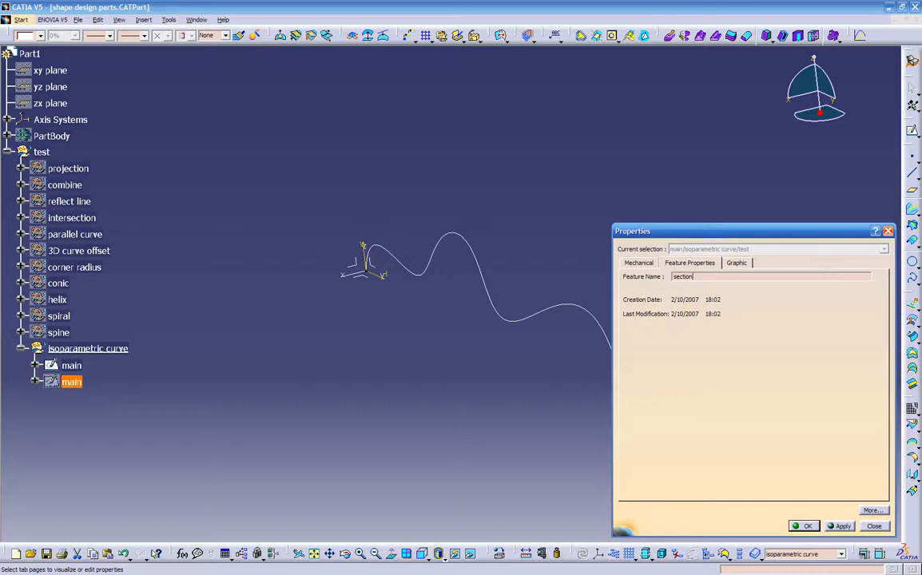
text(section-1)
key(Return)
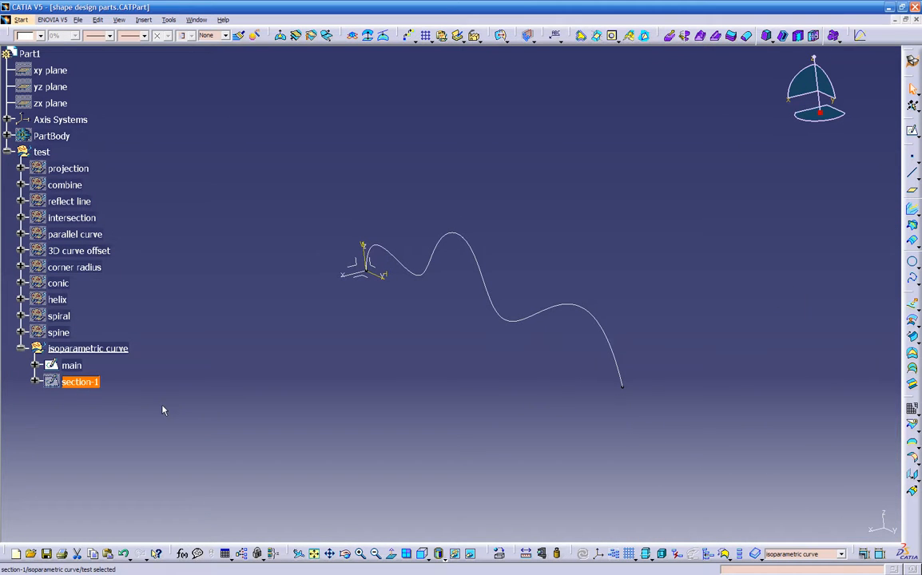
right_click(90, 383)
click(128, 186)
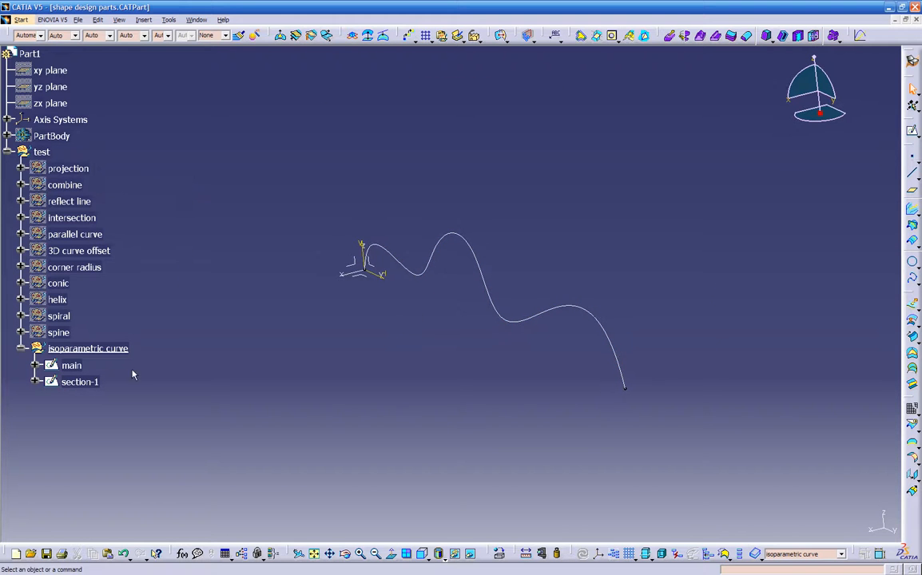
- Translate section-1 by 20 in along the direction of the absolute axis system's YZ plane
click(618, 381)
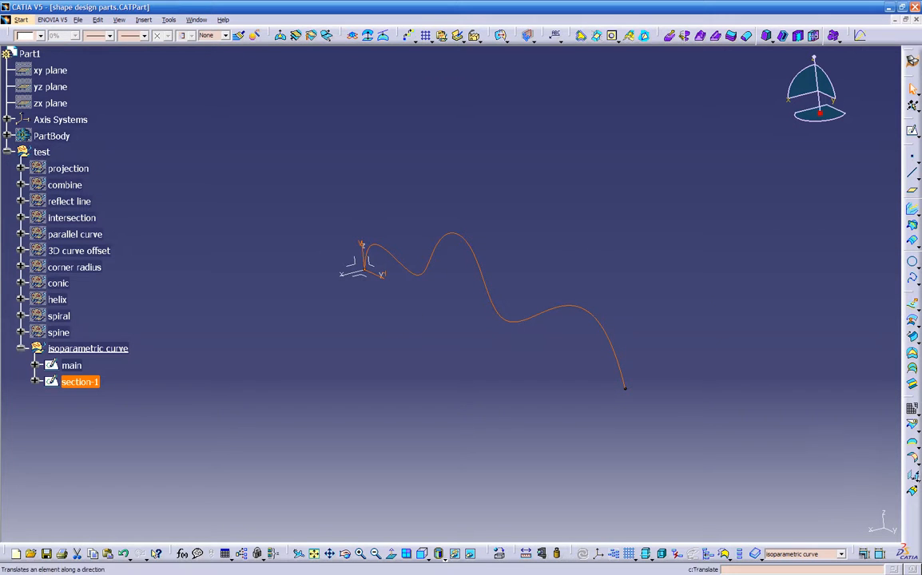
click(912, 477)
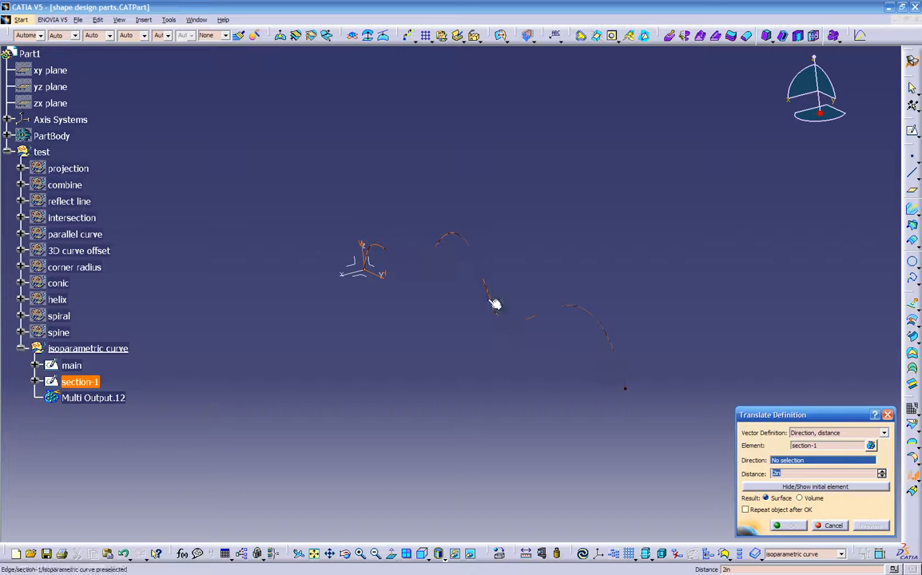
click(368, 265)
drag(424, 285, 391, 350)
middle_drag(390, 350, 393, 350)
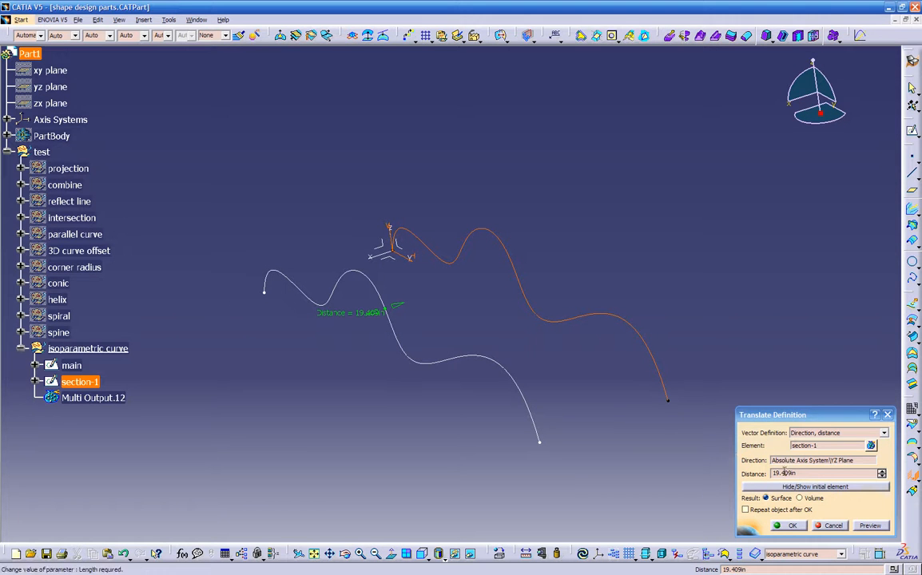
drag(811, 475, 693, 470)
key(Return)
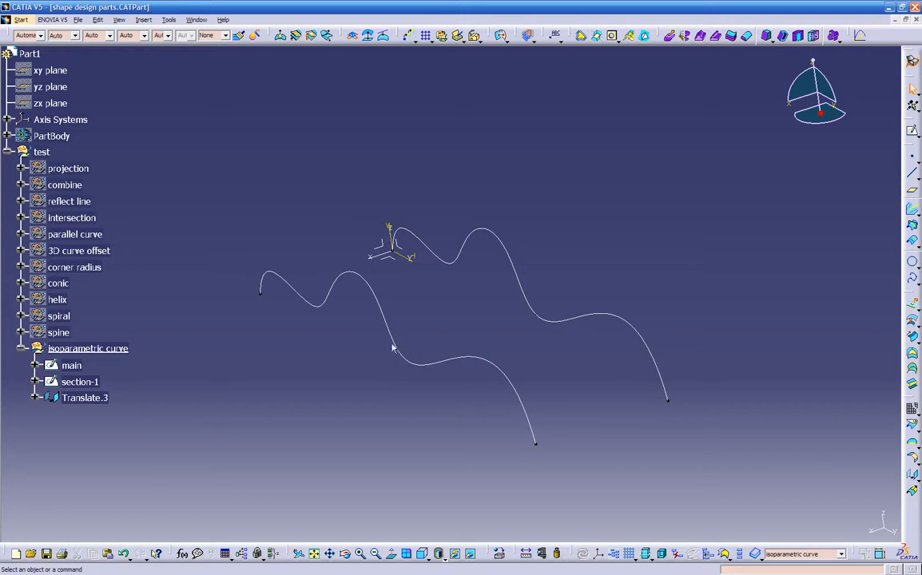
double_click(378, 310)
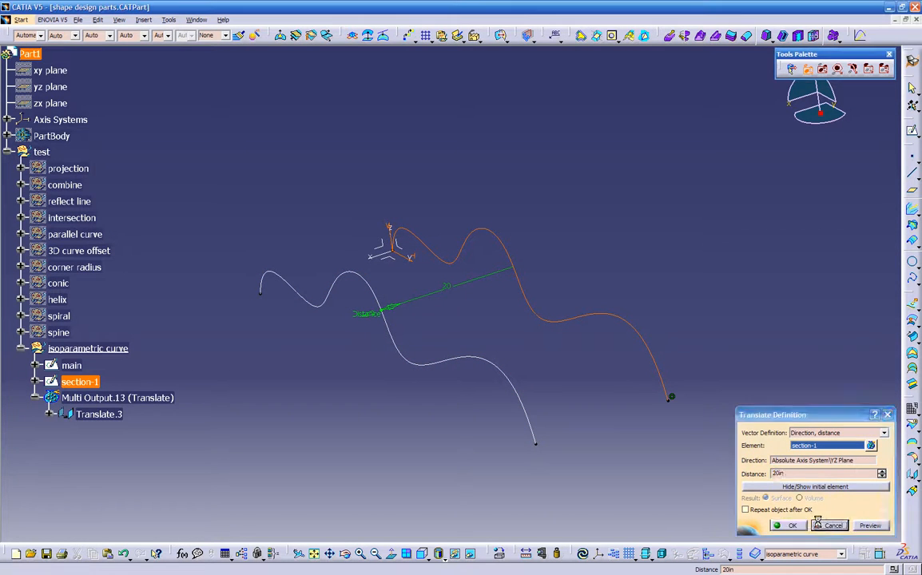
click(831, 525)
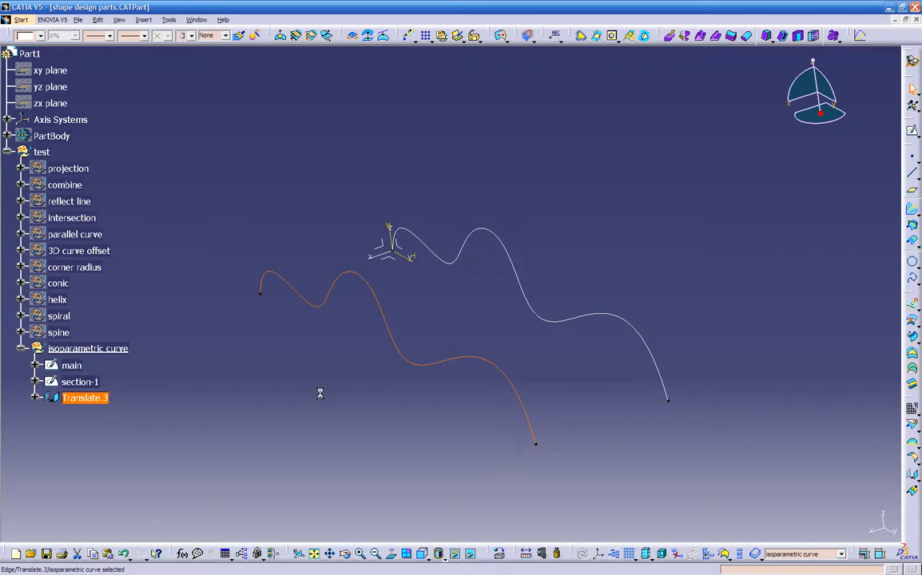
- Reshape the section-1 spline by moving its control points, raising the first peak, deepening the first valley and lowering the later waves
double_click(80, 382)
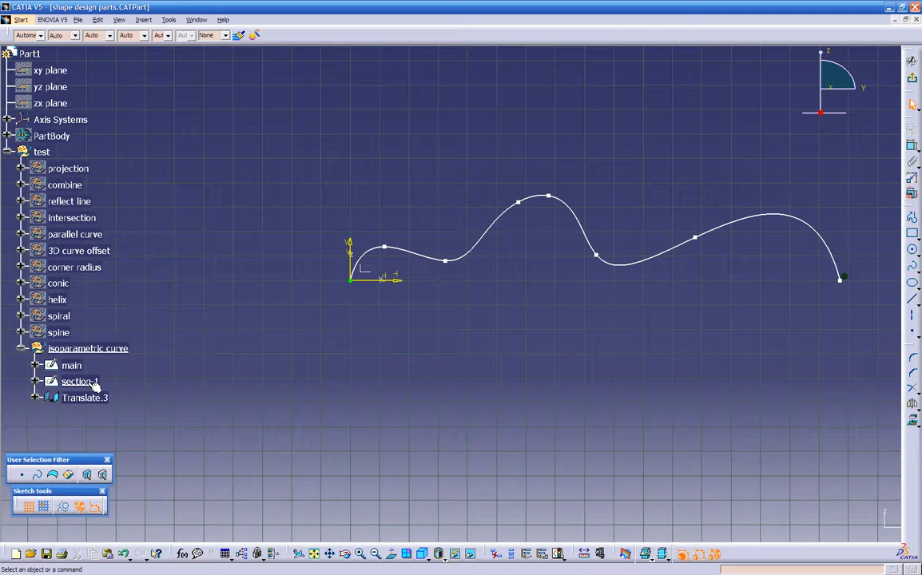
middle_drag(457, 364, 399, 387)
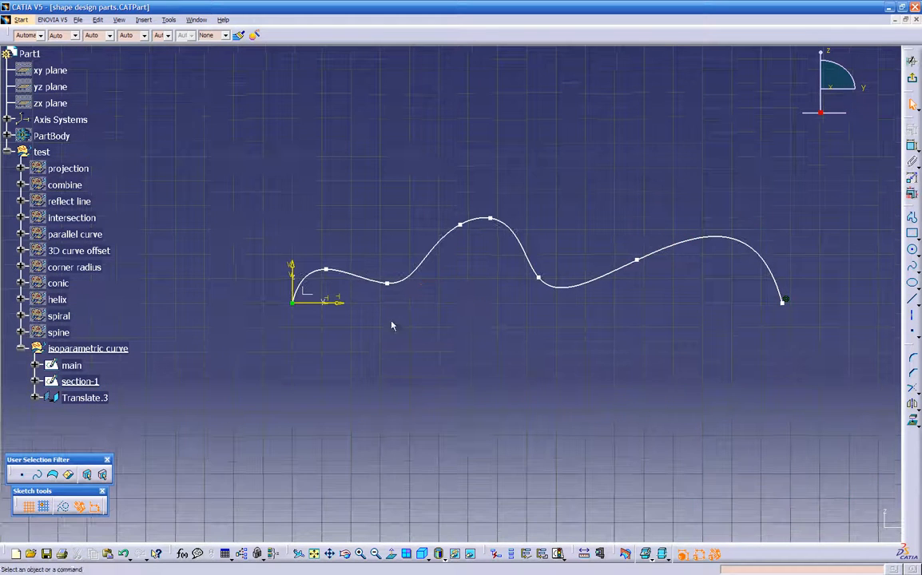
mouse_move(329, 273)
mouse_down()
mouse_move(322, 218)
mouse_move(344, 224)
mouse_up()
drag(387, 284, 400, 333)
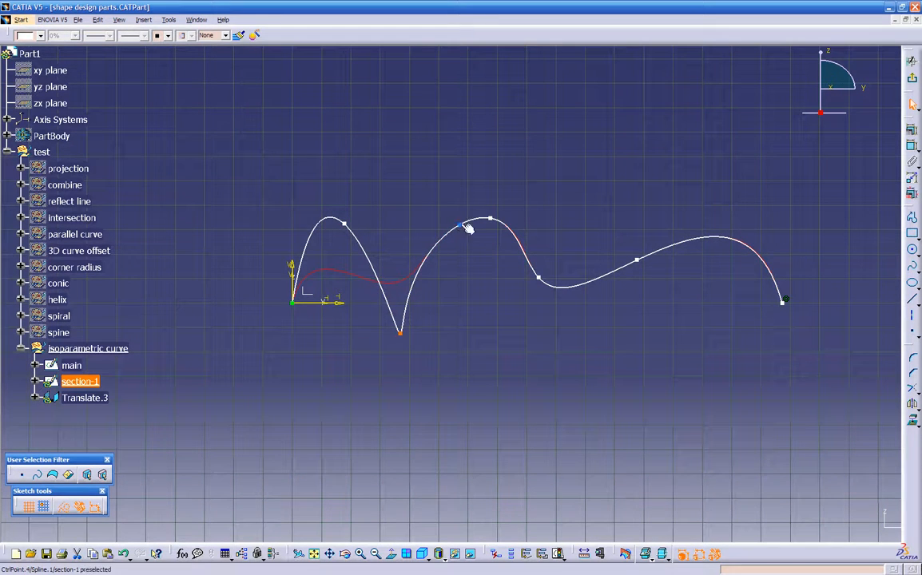
drag(538, 277, 569, 309)
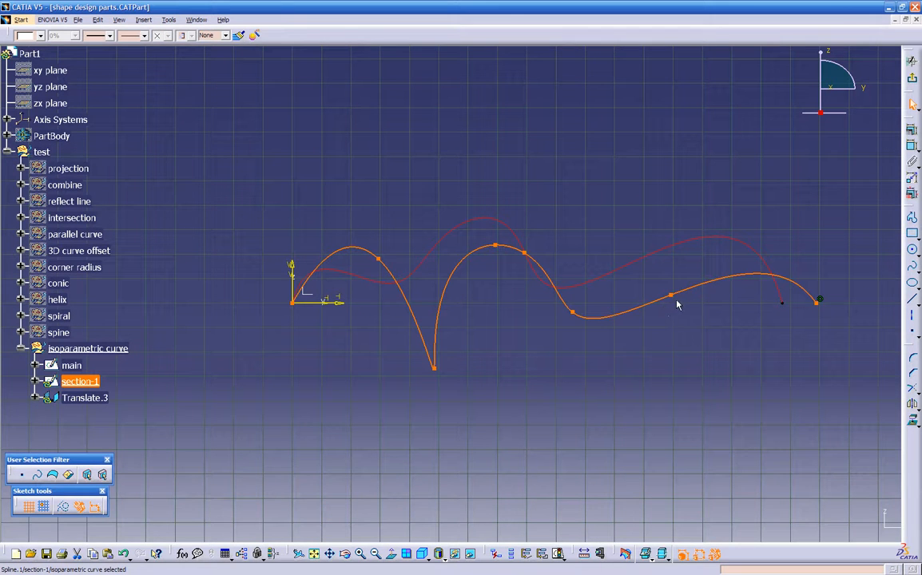
drag(669, 296, 654, 257)
drag(820, 303, 784, 302)
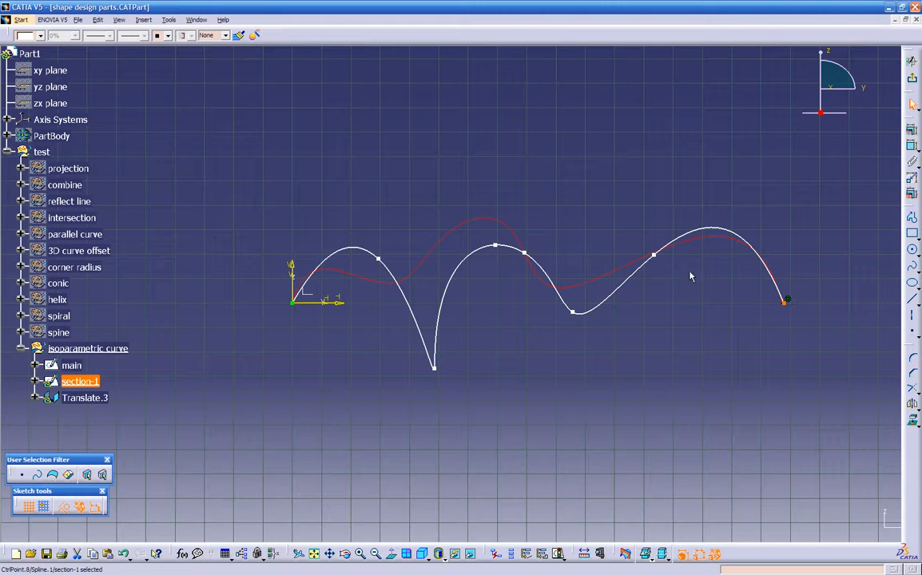
drag(652, 256, 656, 289)
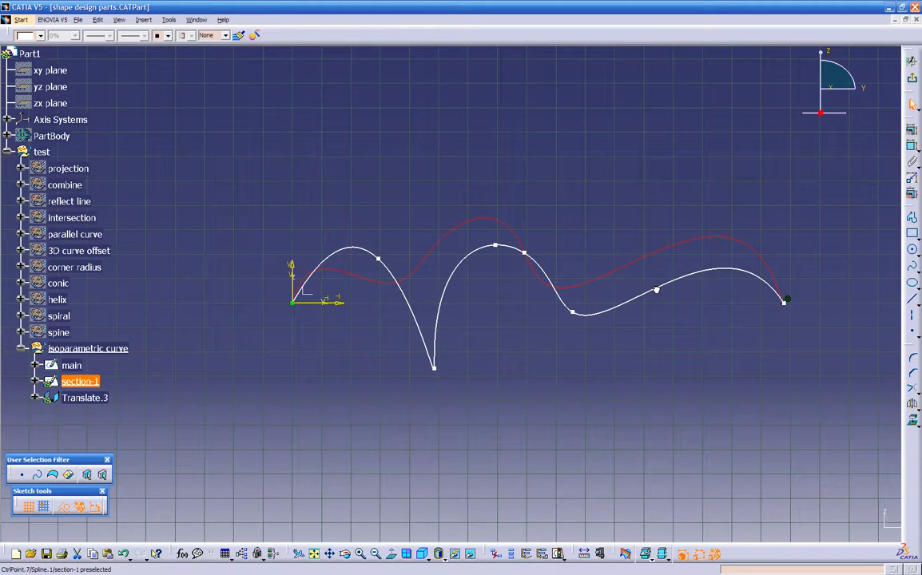
drag(436, 375, 414, 317)
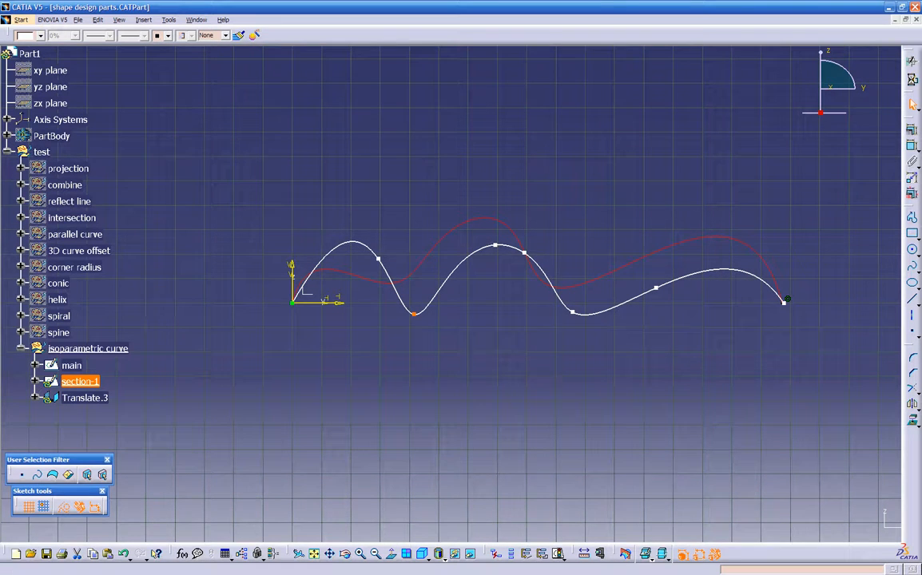
click(914, 105)
- Hide the original section-1 sketch, keeping the main sketch and the translated section-1 curve shown
middle_drag(501, 379, 461, 269)
click(454, 265)
right_click(454, 269)
click(472, 302)
middle_drag(463, 325, 551, 319)
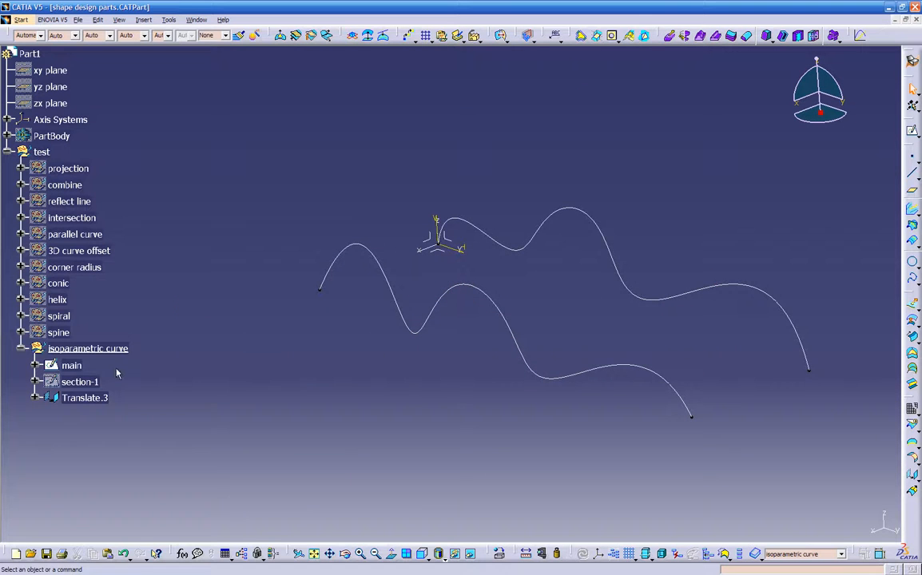
middle_drag(199, 374, 326, 367)
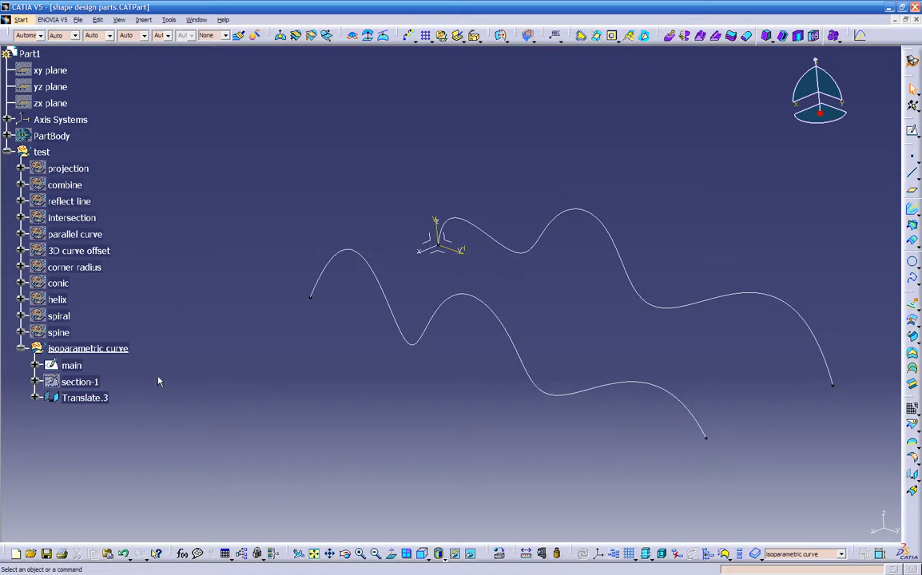
- Duplicate the section-1 sketch within the isoparametric curve set and rename the copy as "section-2"
click(89, 382)
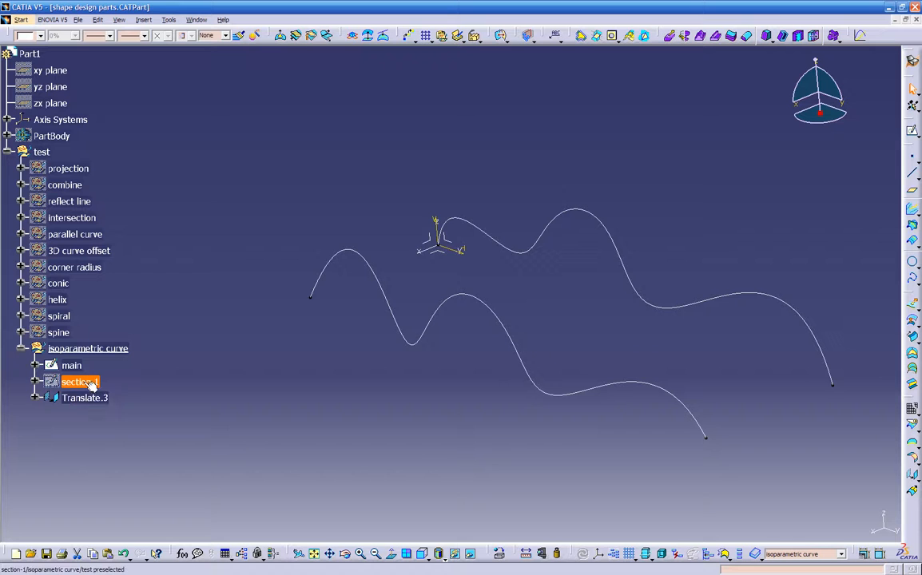
key(ctrl+v)
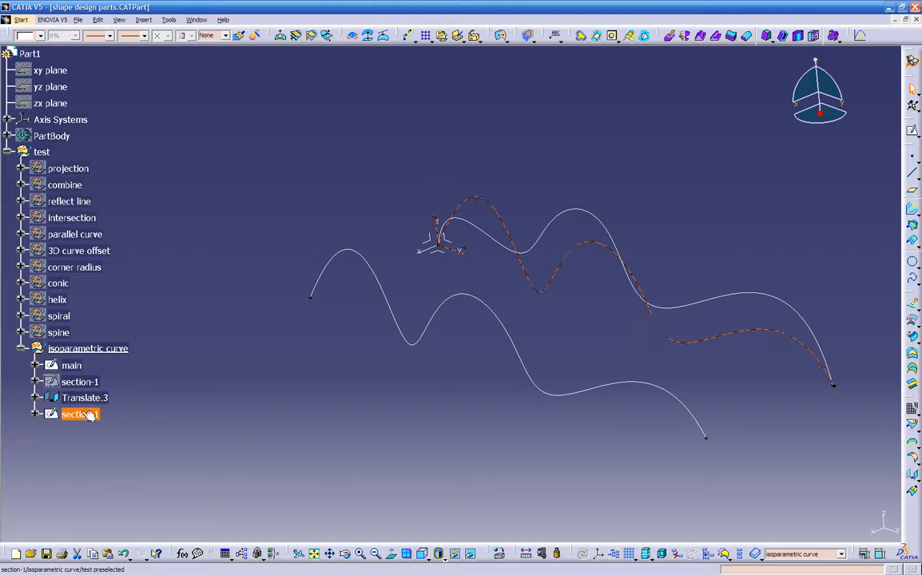
right_click(84, 413)
click(112, 234)
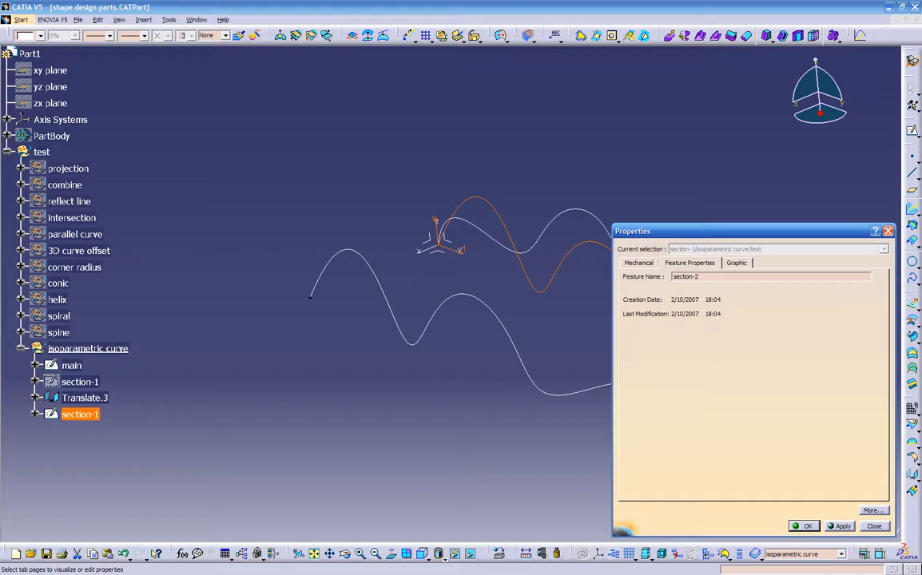
key(Return)
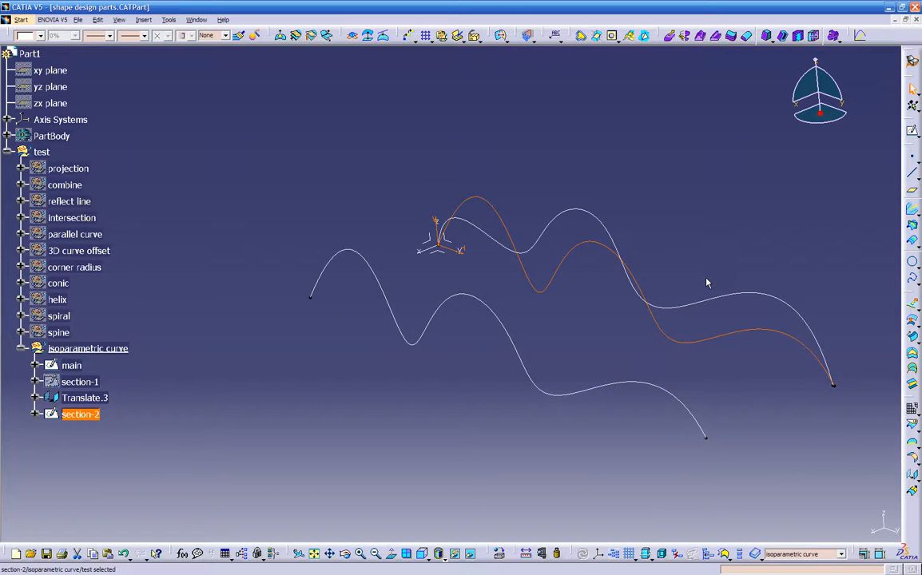
- Translate section-2 by 40 in along the direction of the absolute axis system's YZ plane and check the translation's definition
click(201, 462)
click(87, 415)
click(912, 474)
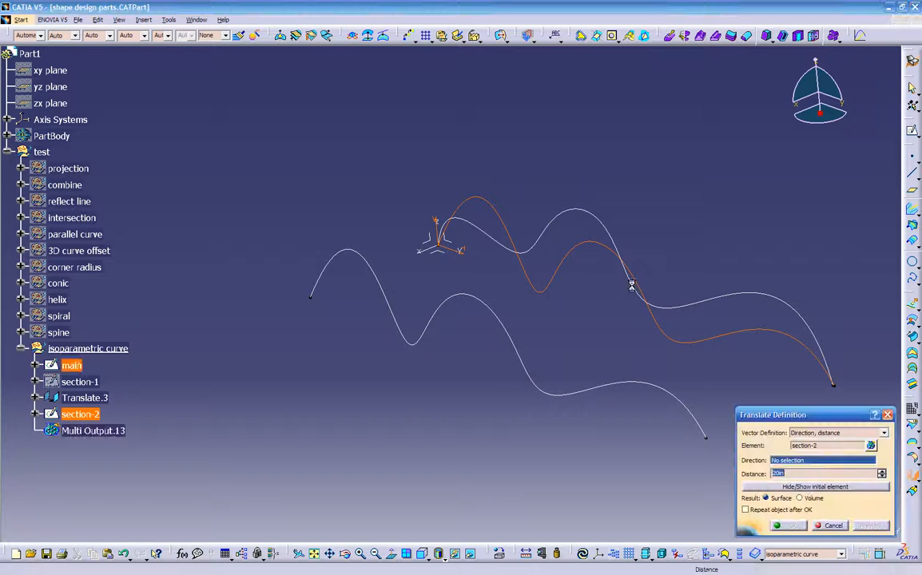
click(459, 242)
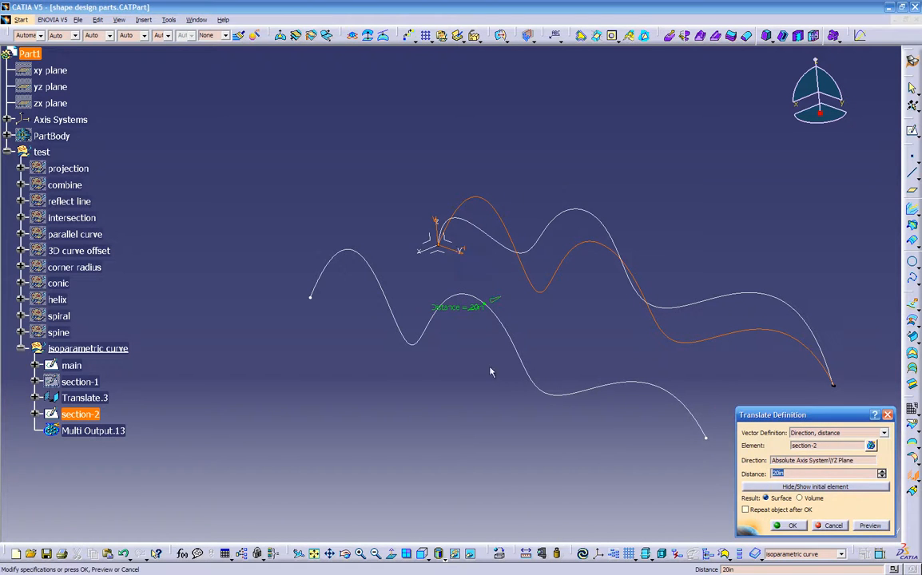
drag(459, 314, 369, 391)
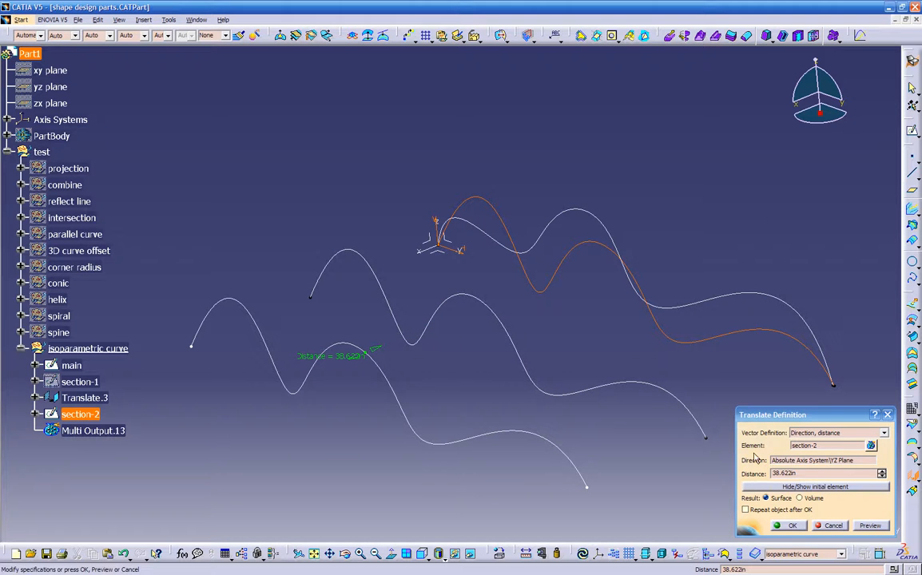
double_click(787, 473)
text(40)
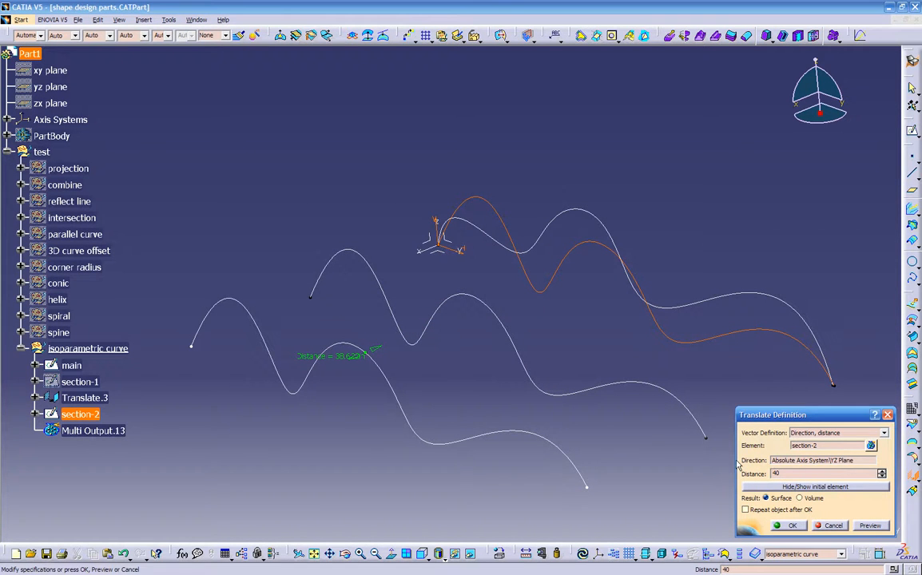
click(774, 527)
middle_drag(604, 457, 405, 397)
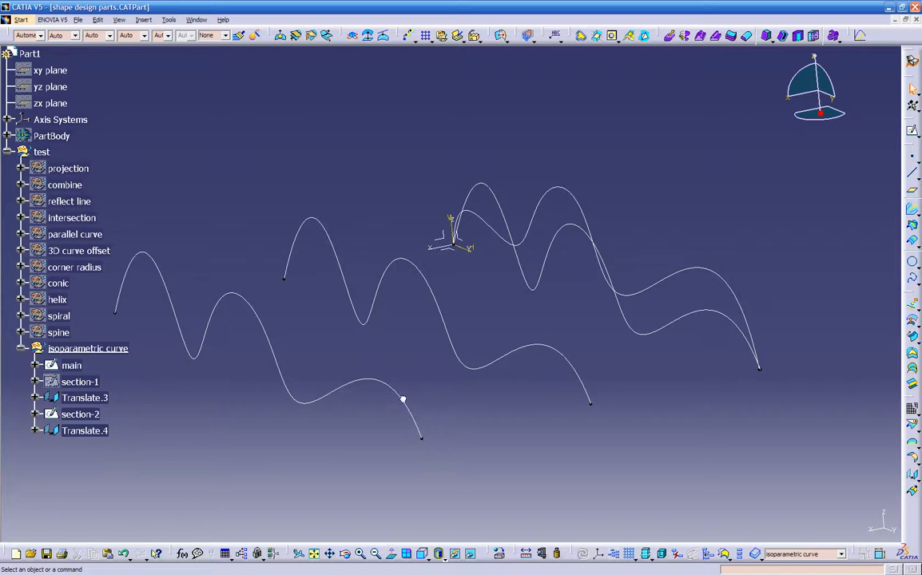
double_click(404, 401)
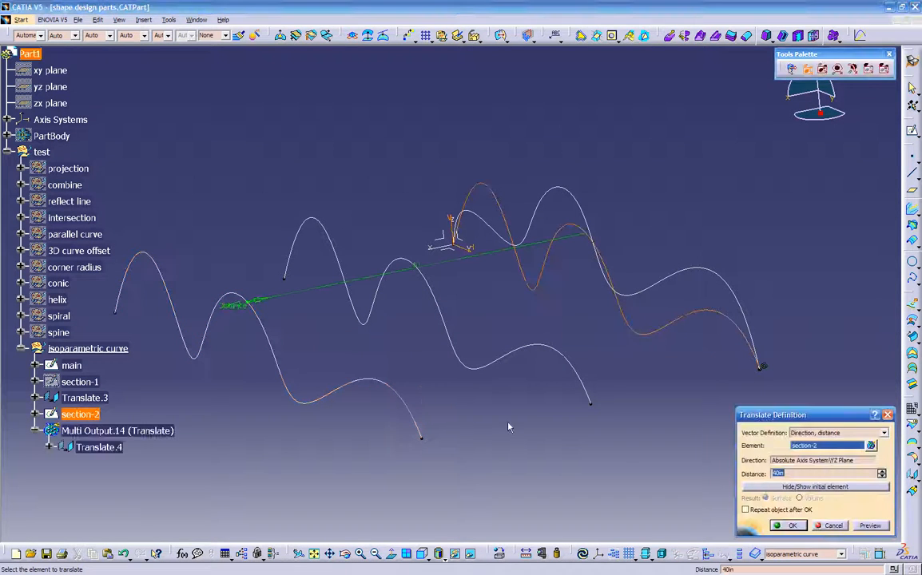
click(791, 524)
- Hide Translate.4, the main sketch and Translate.3 so that only the section-2 sketch stays shown
middle_drag(496, 433, 588, 393)
click(430, 347)
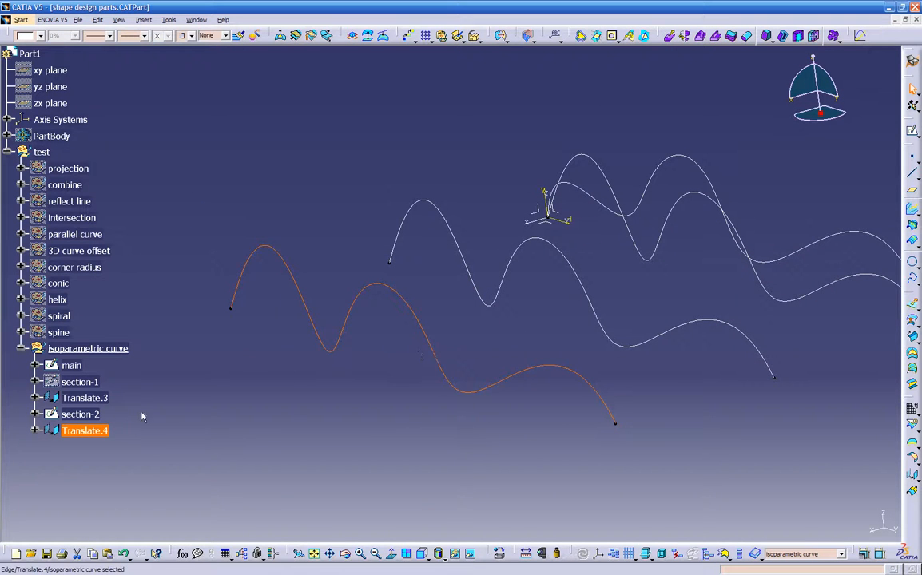
right_click(80, 403)
click(116, 232)
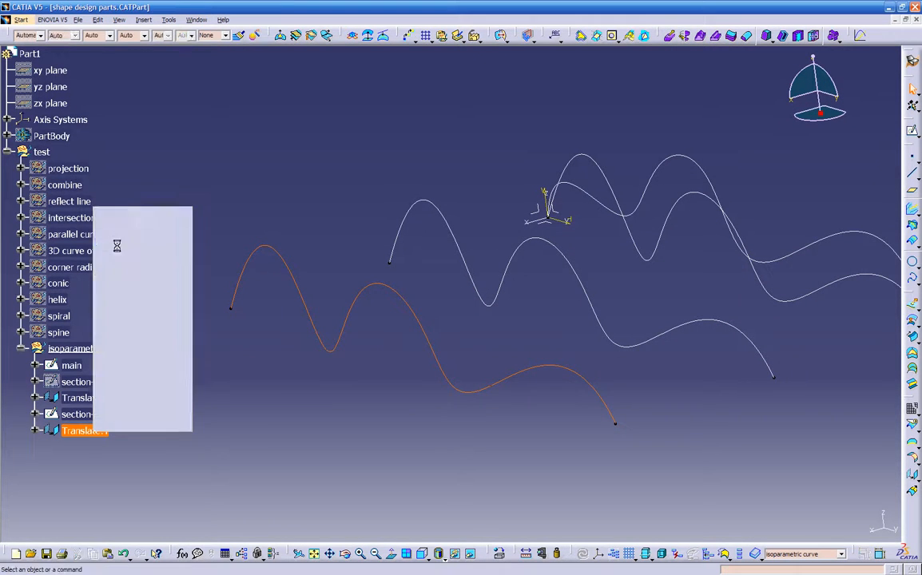
middle_drag(352, 399, 312, 399)
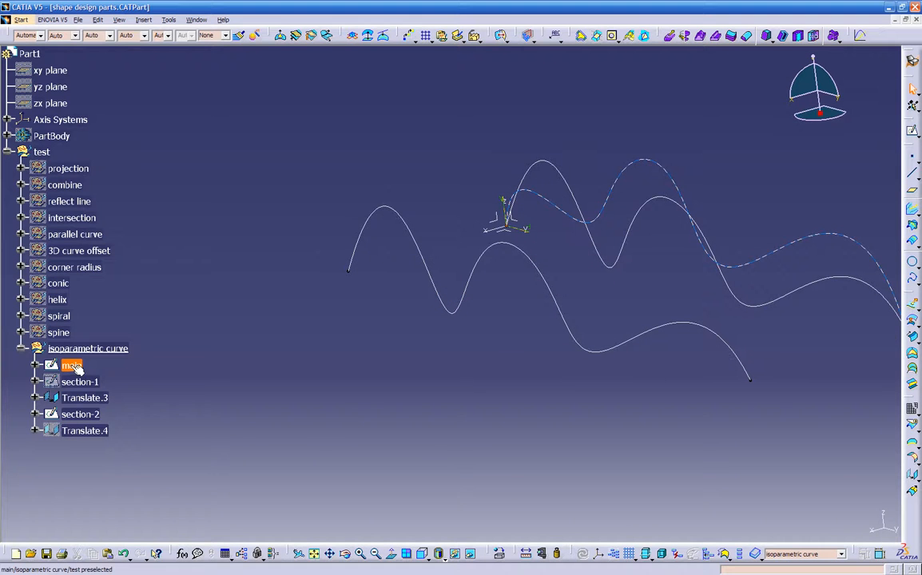
right_click(76, 365)
click(117, 175)
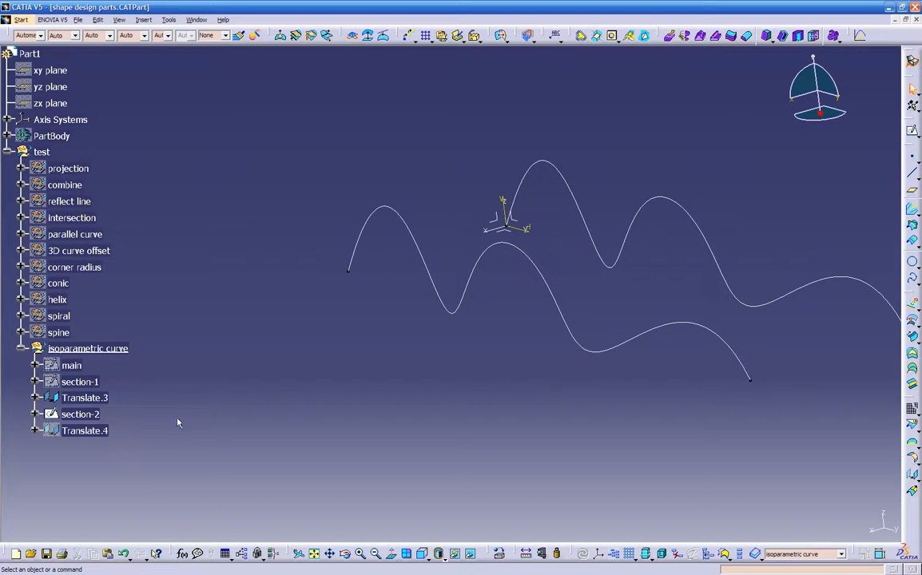
click(95, 397)
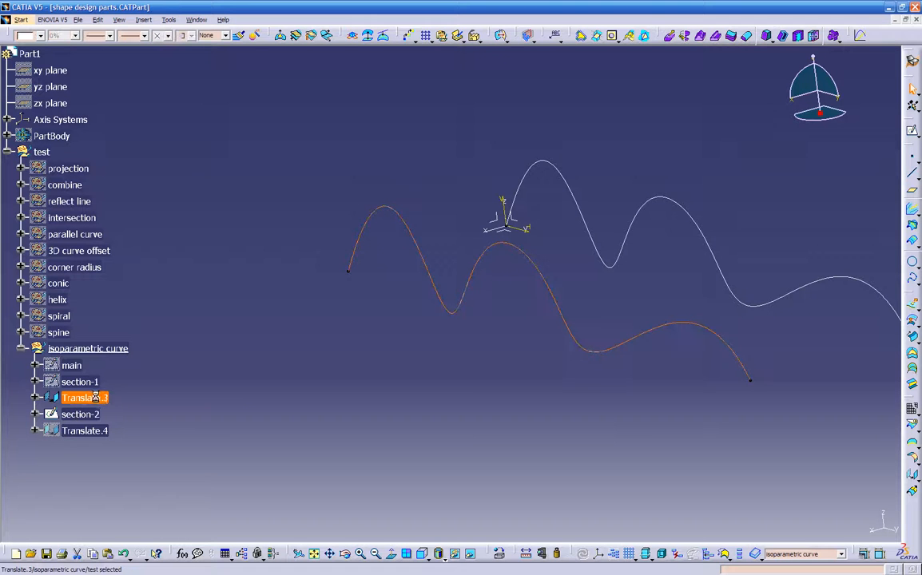
right_click(97, 398)
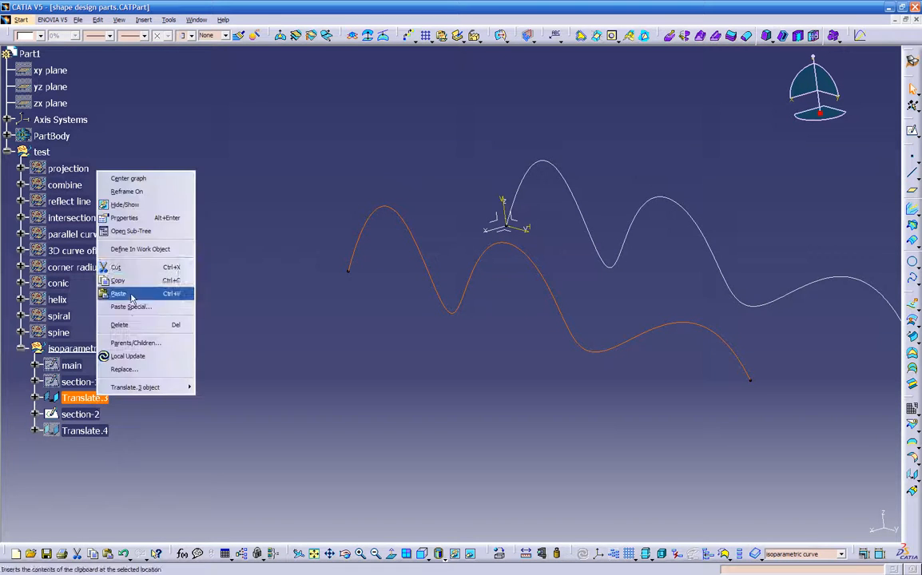
click(134, 204)
middle_drag(288, 423, 313, 373)
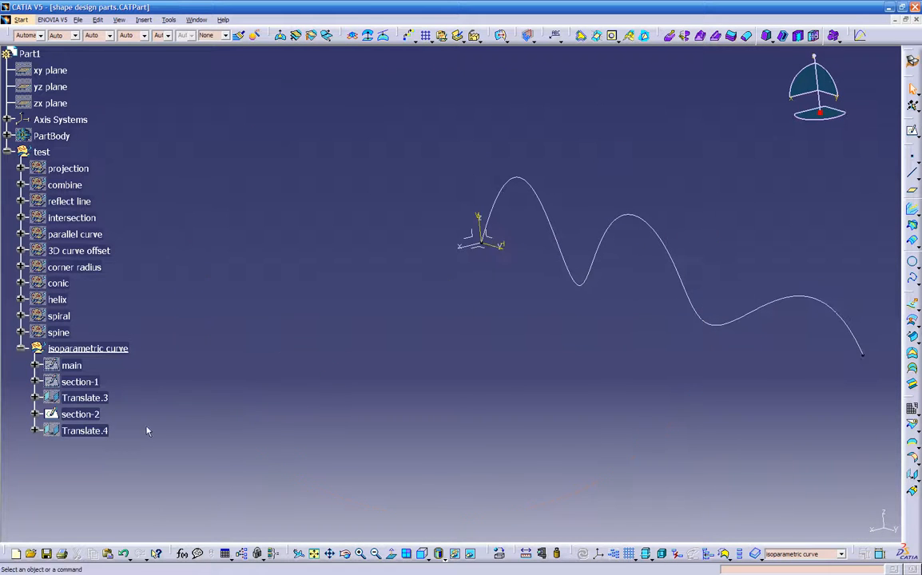
- Show Translate.4 to compare it with its source sketch section-2, and hide it again
right_click(96, 432)
click(109, 218)
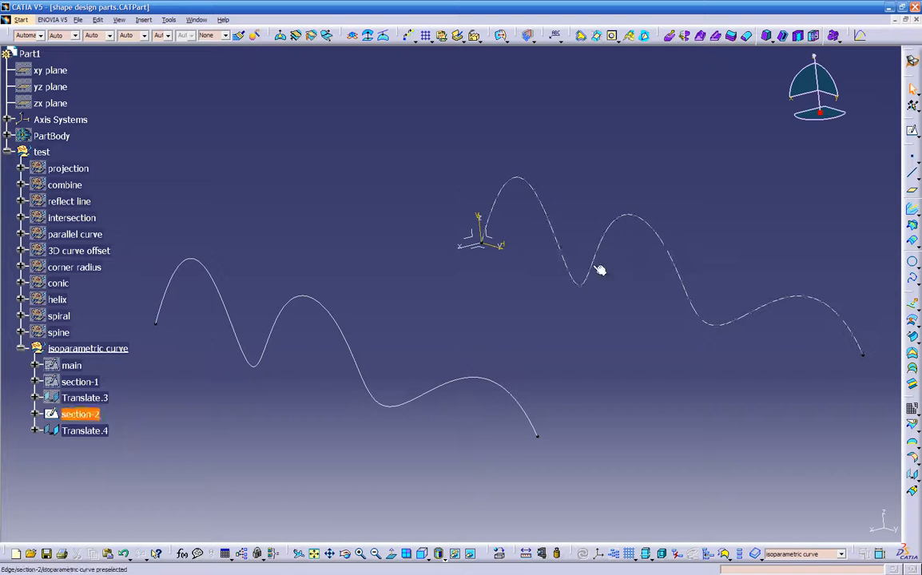
middle_drag(596, 247, 474, 382)
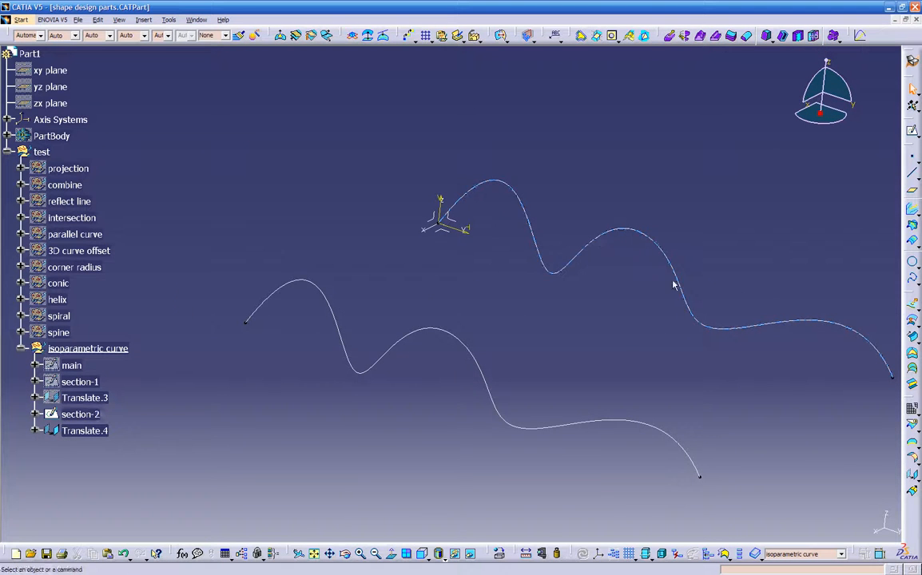
click(90, 416)
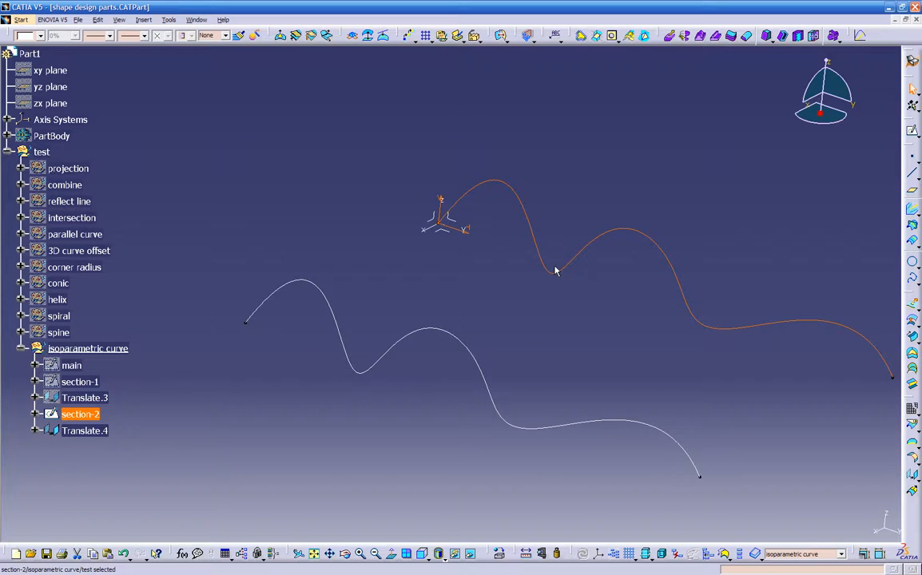
right_click(457, 342)
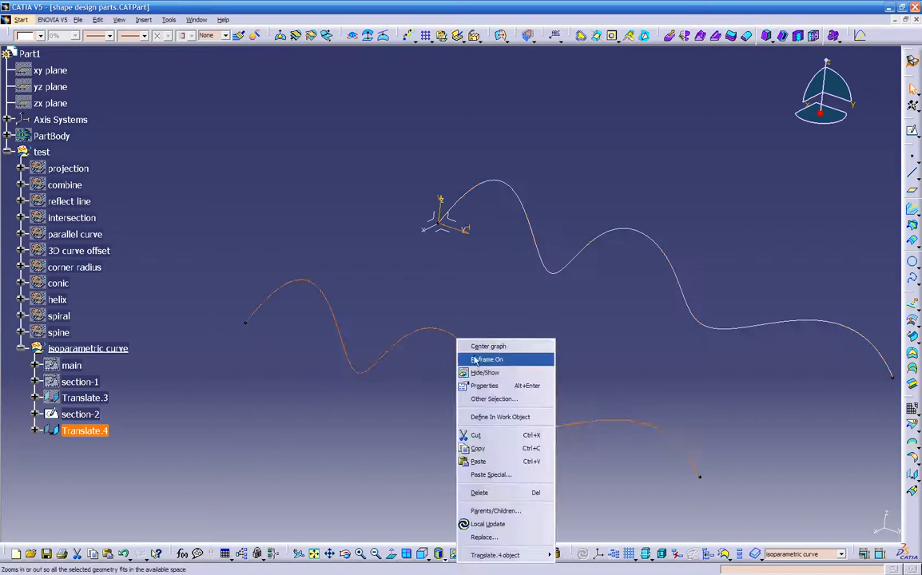
click(477, 373)
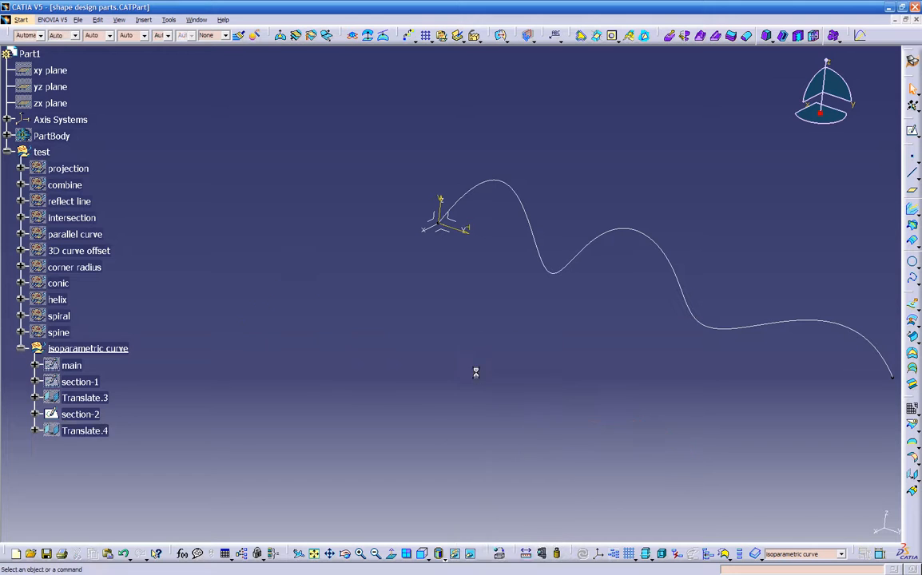
- Reshape the section-2 spline by moving its inner control points, dipping its start below the horizontal axis and raising the former first valley
click(569, 261)
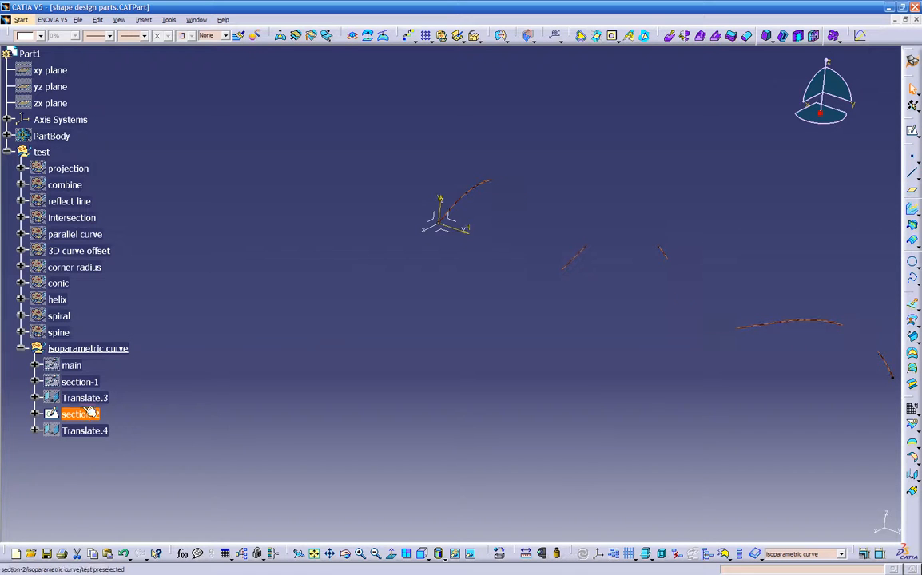
double_click(583, 252)
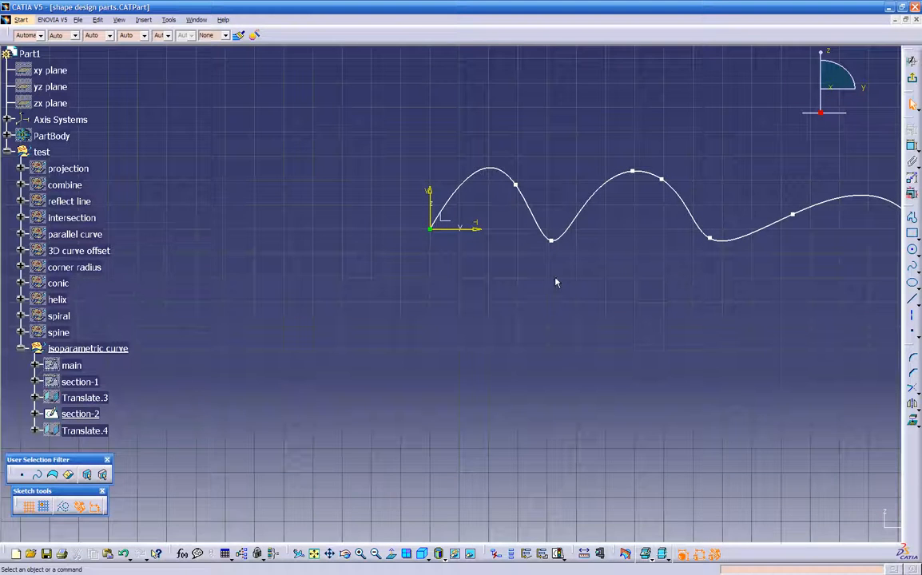
click(336, 274)
drag(336, 273, 367, 294)
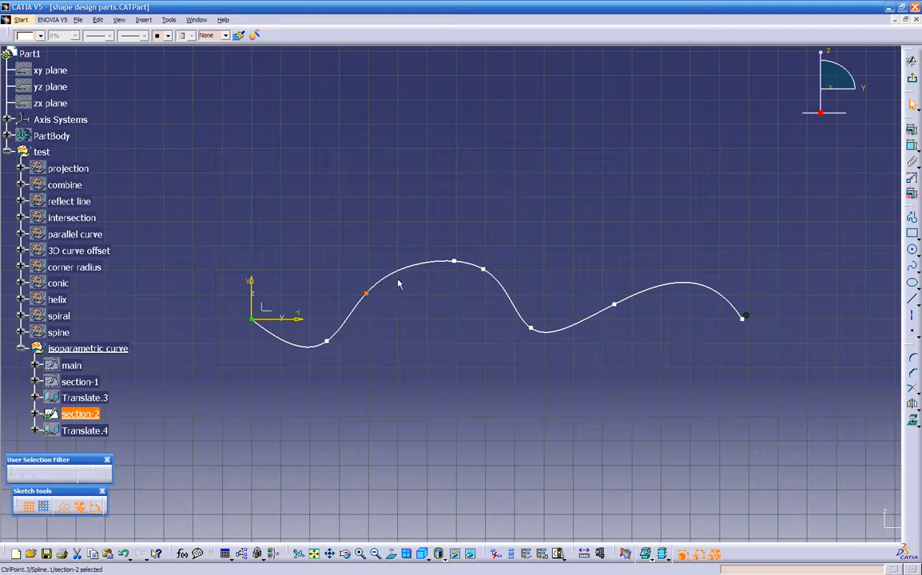
drag(455, 262, 484, 310)
drag(530, 331, 536, 292)
drag(623, 314, 631, 292)
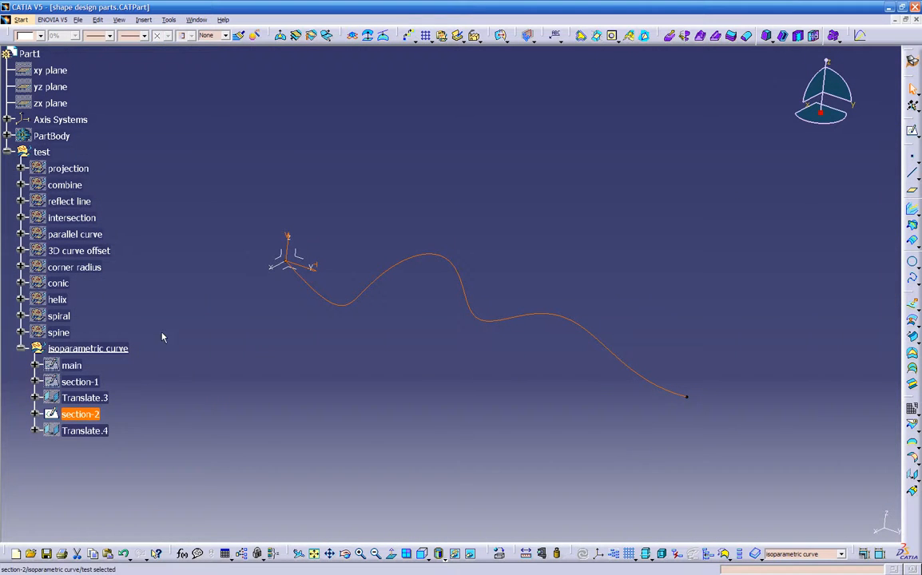
- Show Translate.4 and hide its source sketch section-2
right_click(93, 430)
click(124, 240)
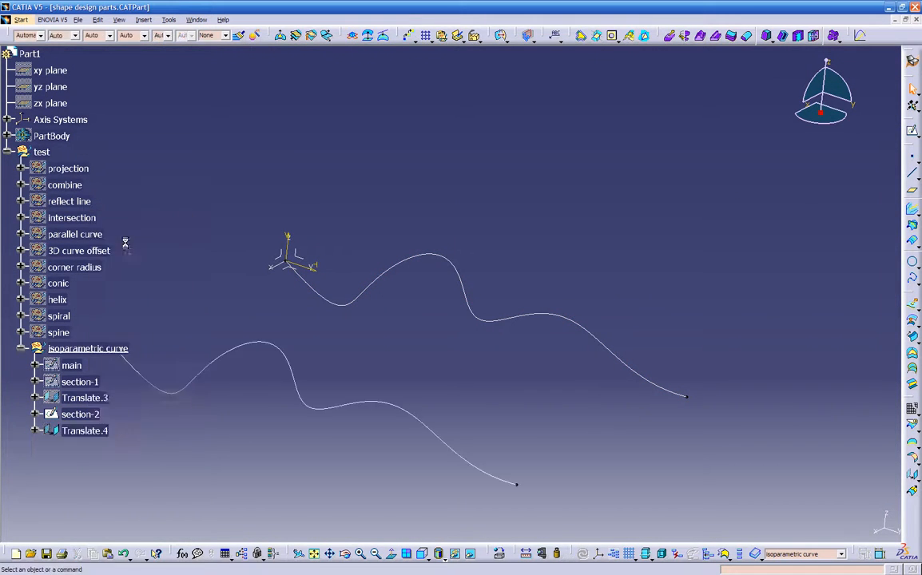
middle_drag(226, 406, 333, 430)
click(87, 414)
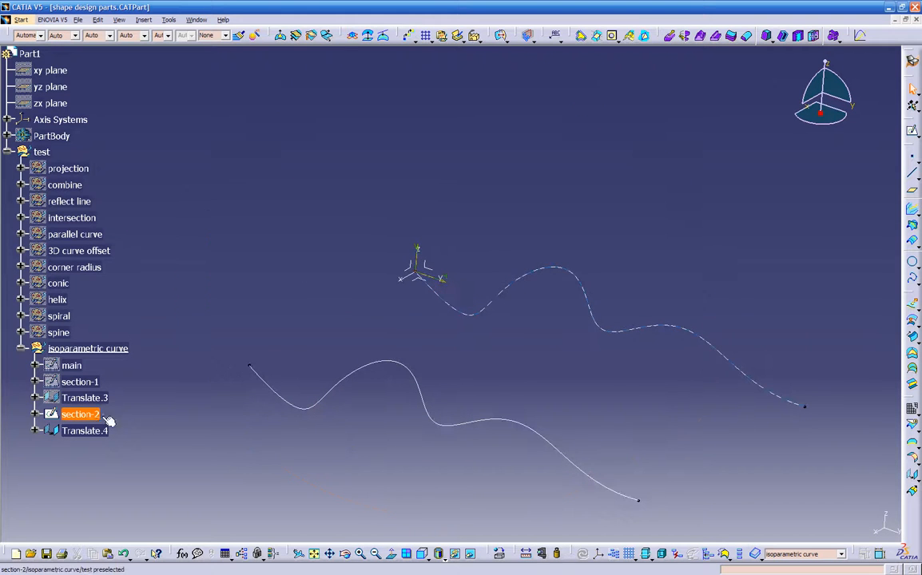
right_click(89, 413)
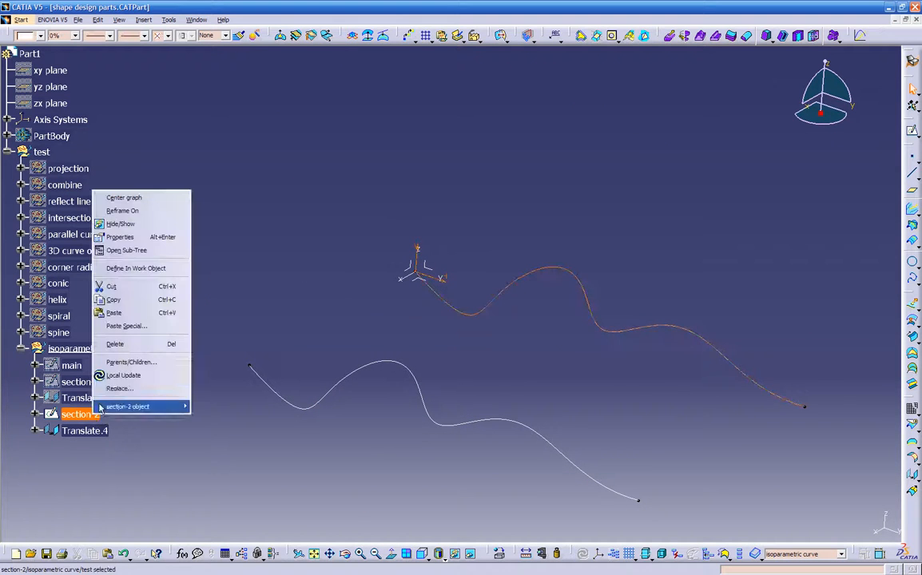
click(133, 226)
- Show Translate.3 and the main sketch alongside Translate.4
right_click(92, 401)
click(134, 206)
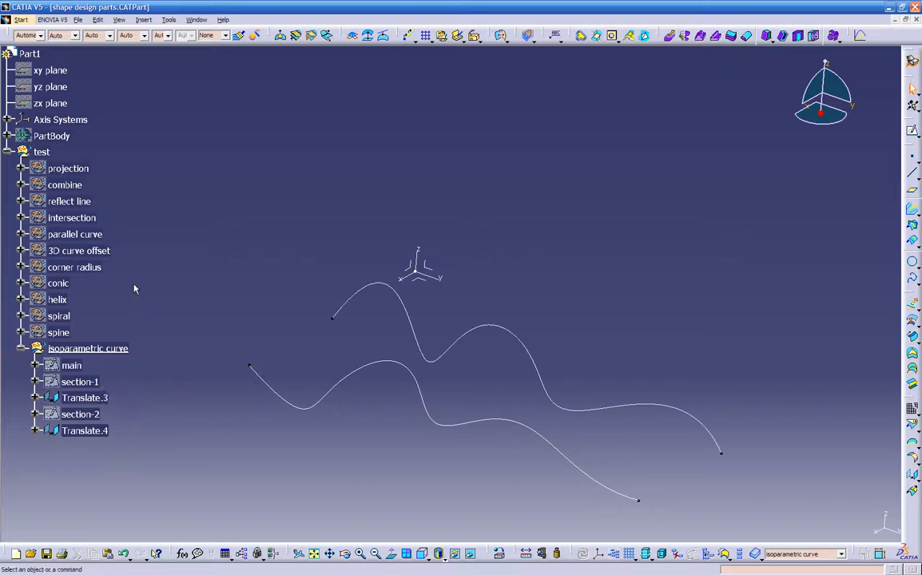
right_click(74, 365)
click(120, 170)
middle_drag(421, 298, 526, 371)
middle_drag(448, 422, 370, 400)
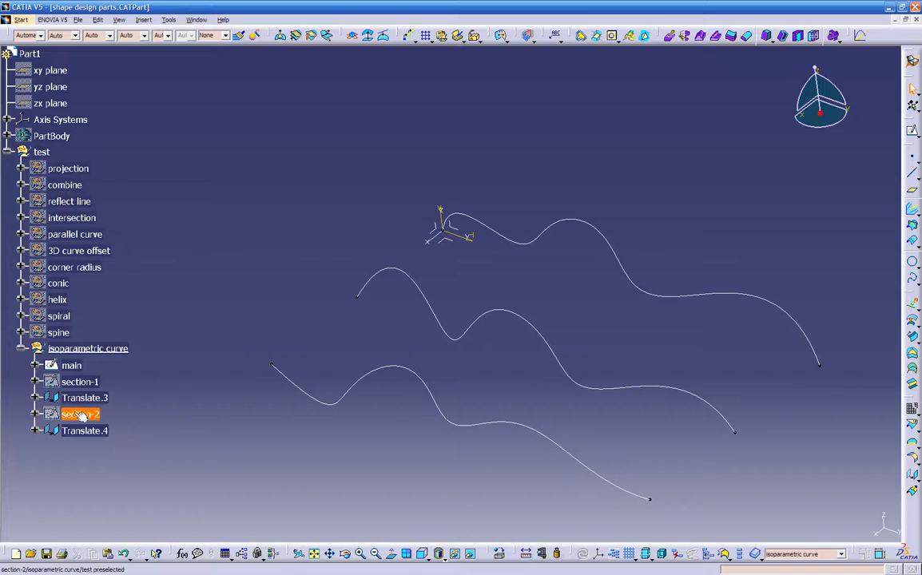
- Duplicate the section-1 sketch within the isoparametric curve set and rename the copy section-3
click(89, 381)
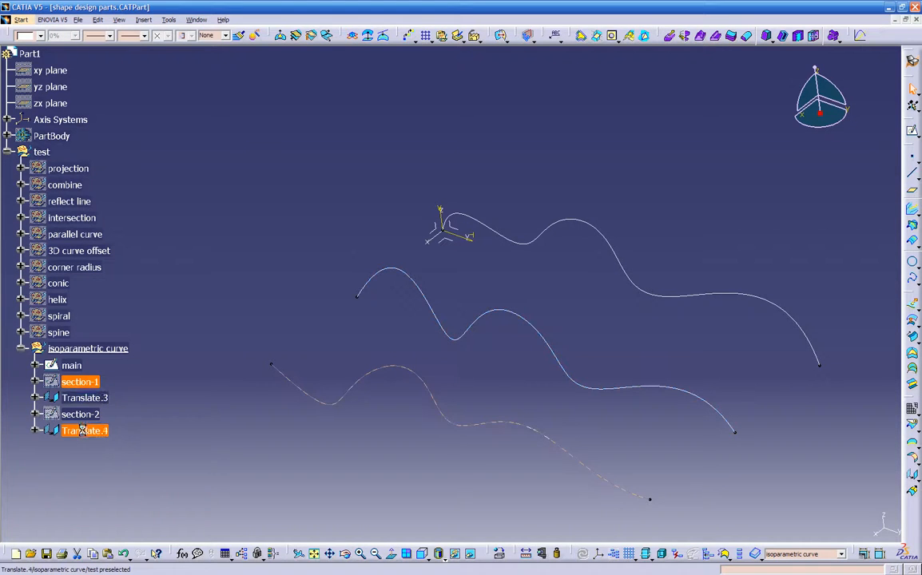
key(ctrl+v)
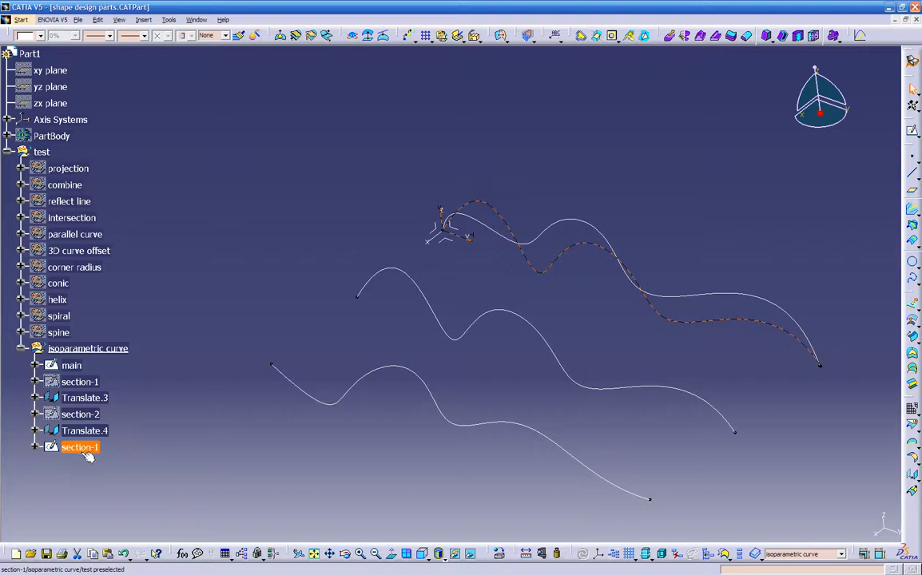
right_click(83, 455)
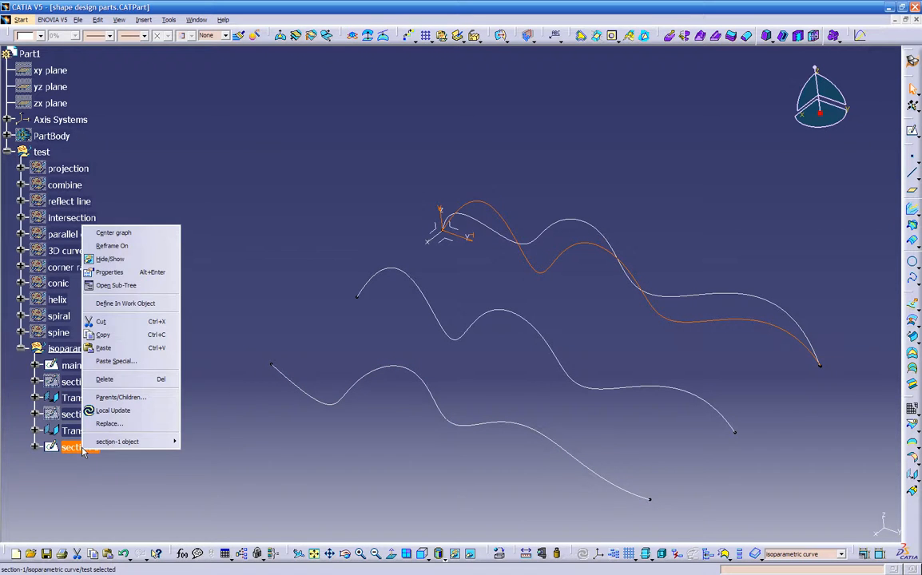
click(107, 249)
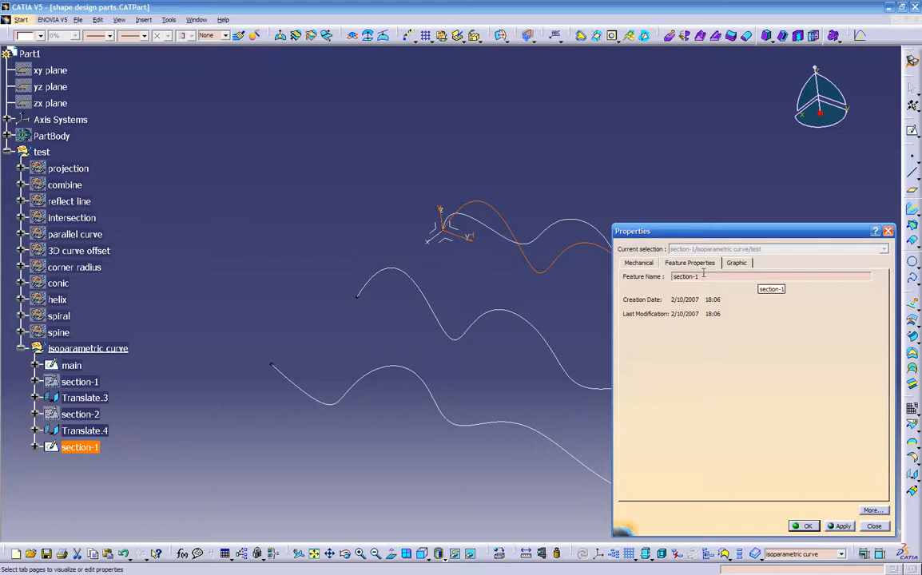
text(3)
key(Return)
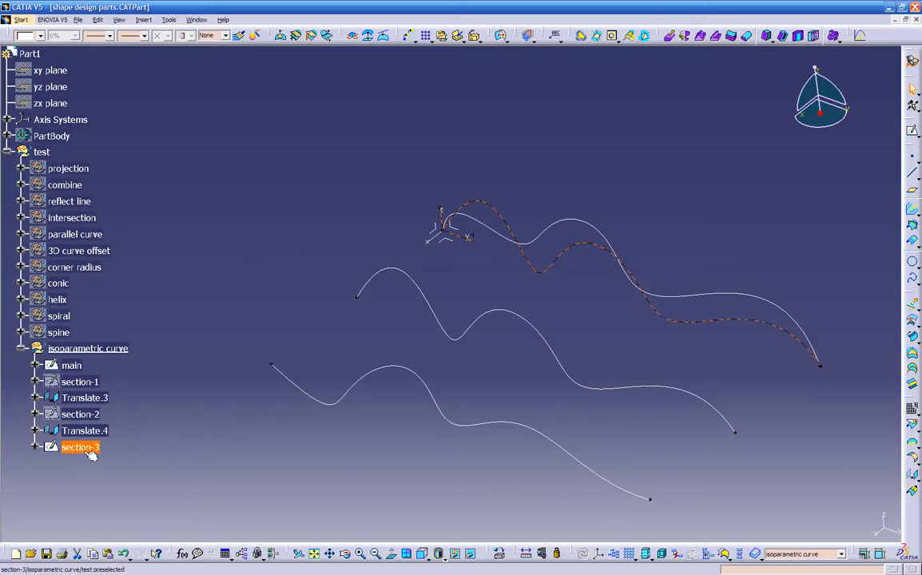
- Translate section-3 by 60 in along the direction of the absolute axis system's YZ plane
click(914, 475)
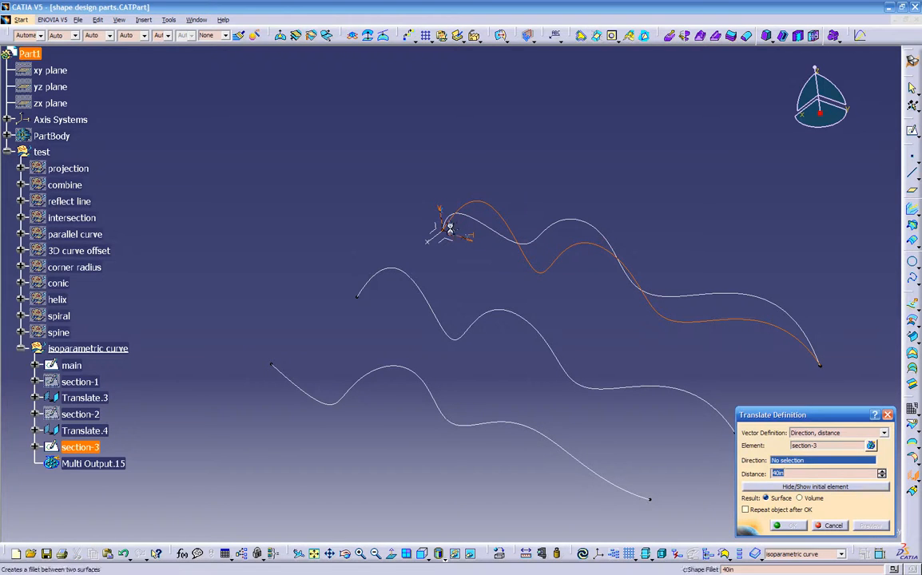
click(461, 231)
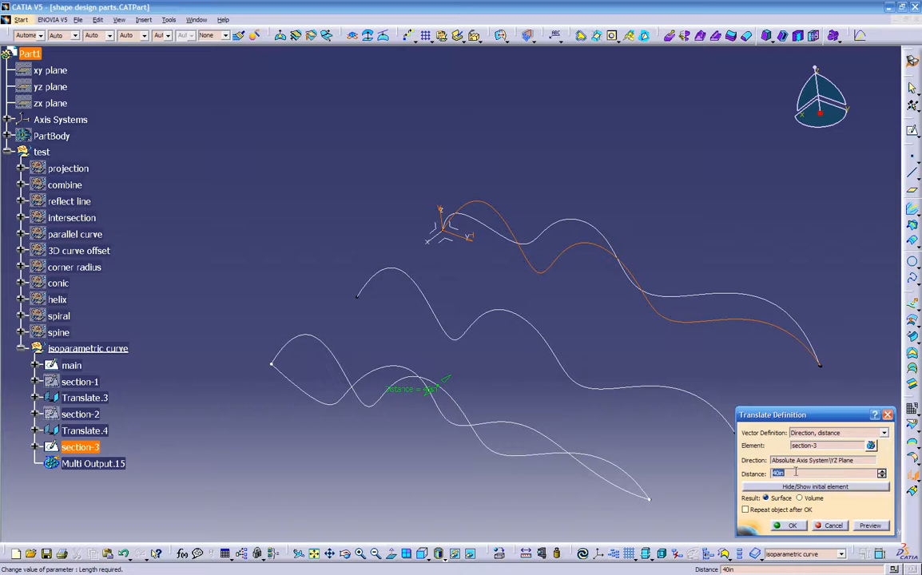
click(688, 461)
middle_drag(460, 411, 476, 343)
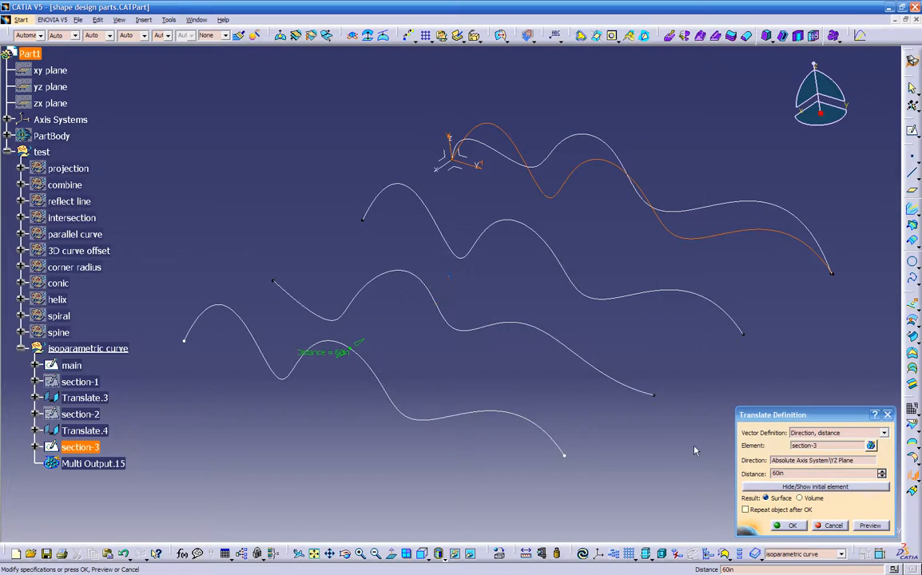
click(785, 527)
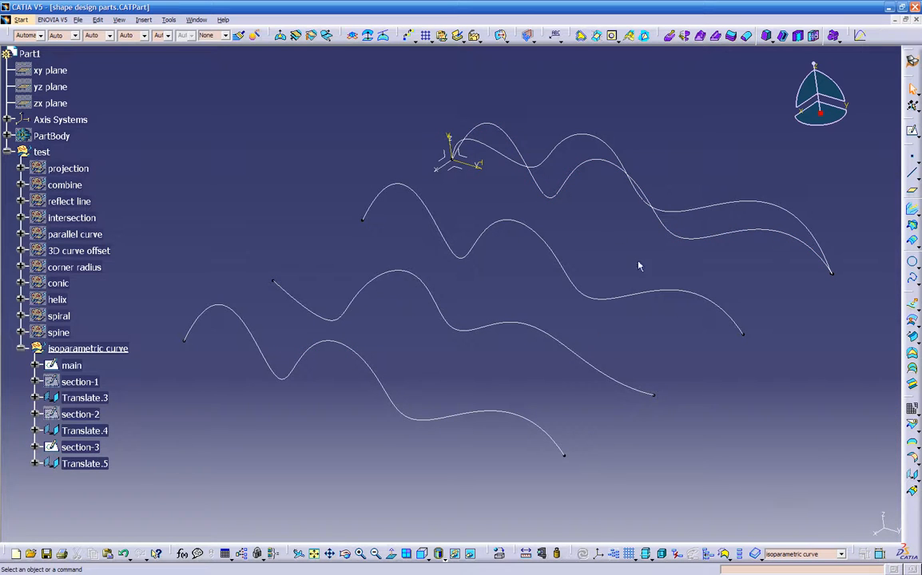
- Reshape the section-3 spline by moving its inner control points, flattening its first wave, lowering the second crest and shifting the next valley towards the end
click(585, 169)
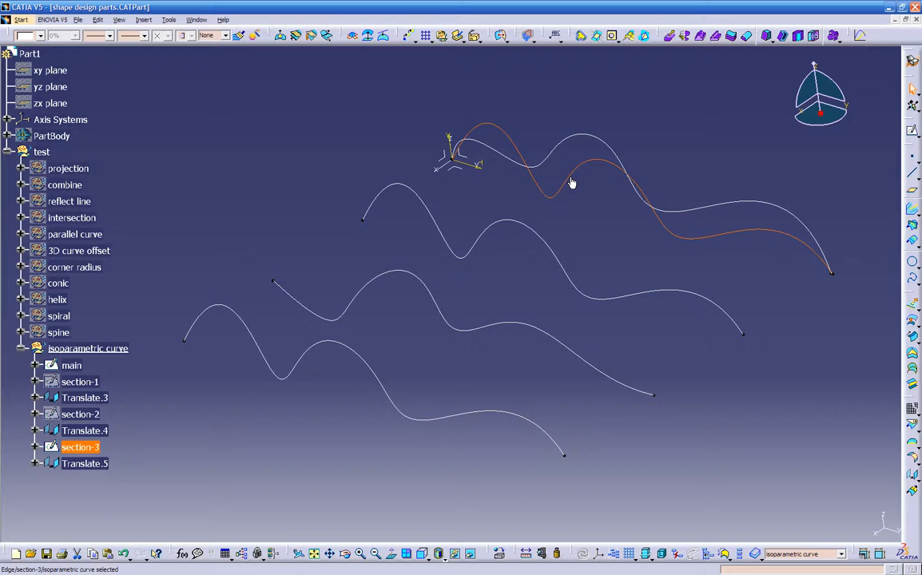
double_click(66, 446)
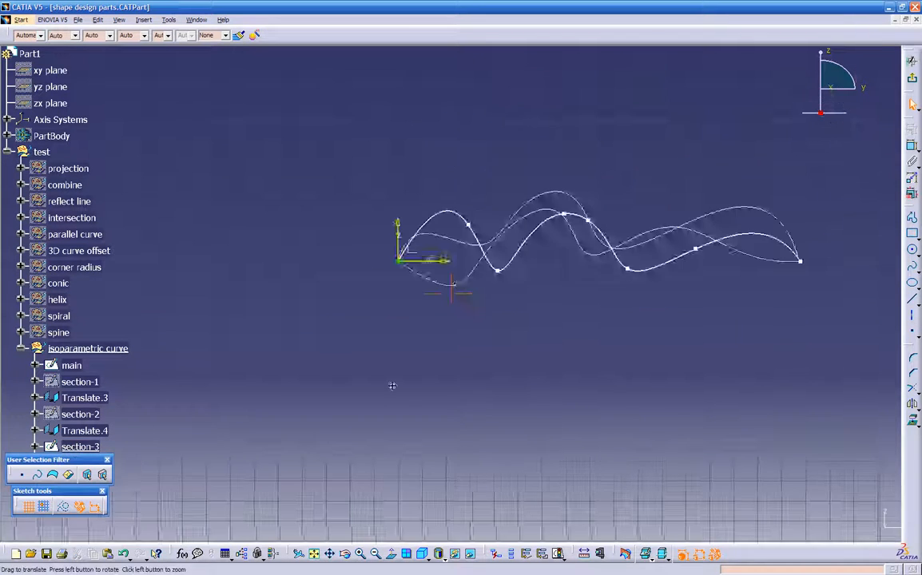
middle_drag(409, 371, 430, 382)
drag(381, 401, 357, 336)
mouse_move(304, 276)
mouse_down()
mouse_move(270, 312)
mouse_move(271, 341)
mouse_up()
mouse_move(535, 342)
middle_down()
mouse_move(434, 329)
mouse_move(424, 316)
middle_up()
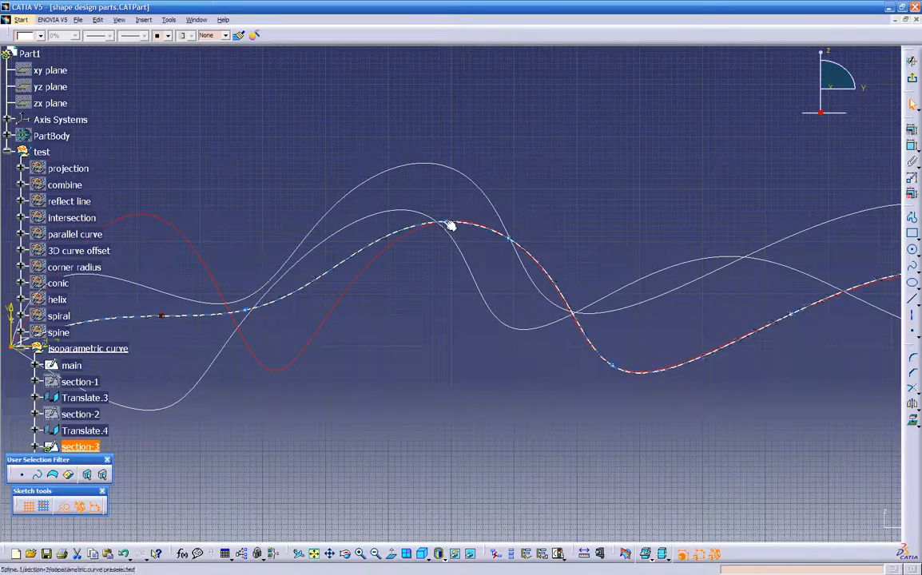
drag(447, 224, 441, 294)
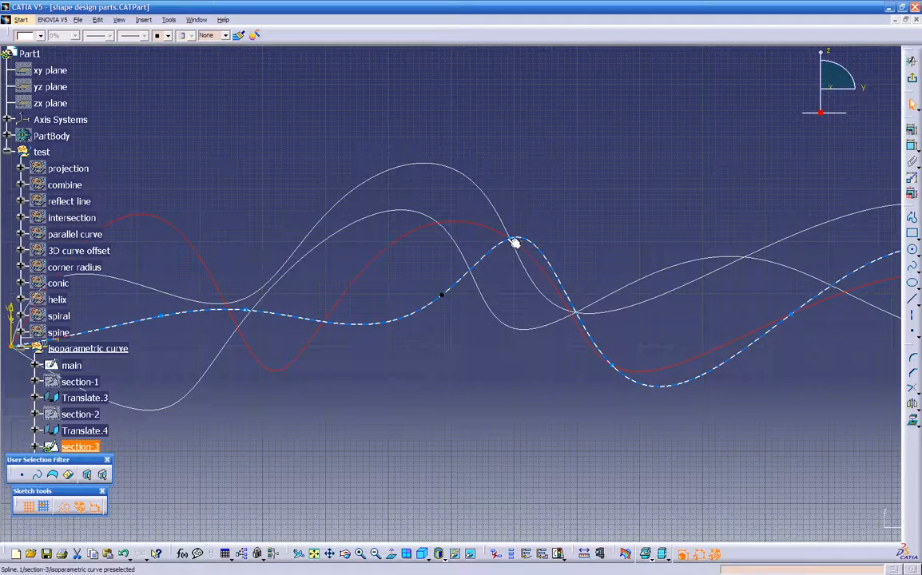
drag(515, 243, 516, 368)
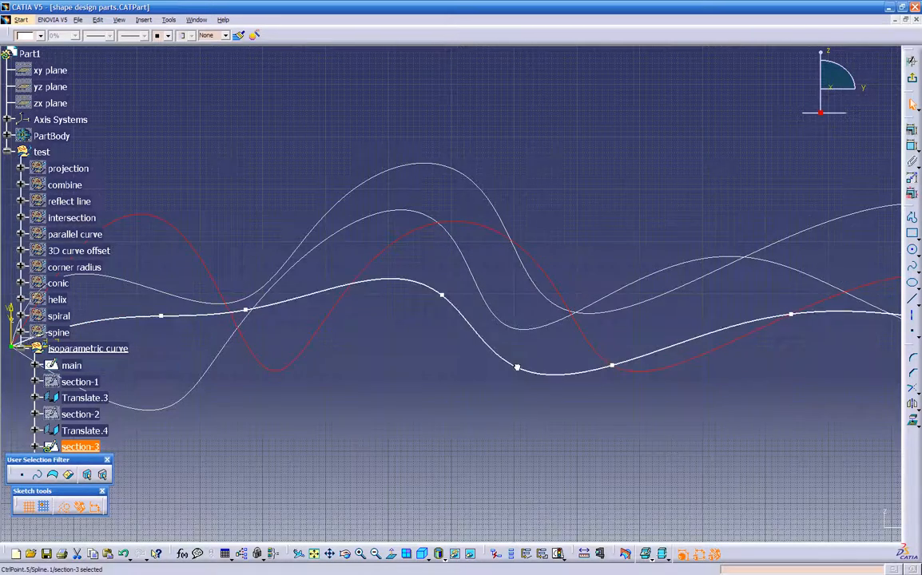
middle_drag(613, 367, 436, 302)
drag(436, 301, 580, 297)
mouse_move(713, 336)
middle_down()
mouse_move(547, 311)
mouse_move(544, 338)
middle_up()
middle_drag(381, 263, 452, 363)
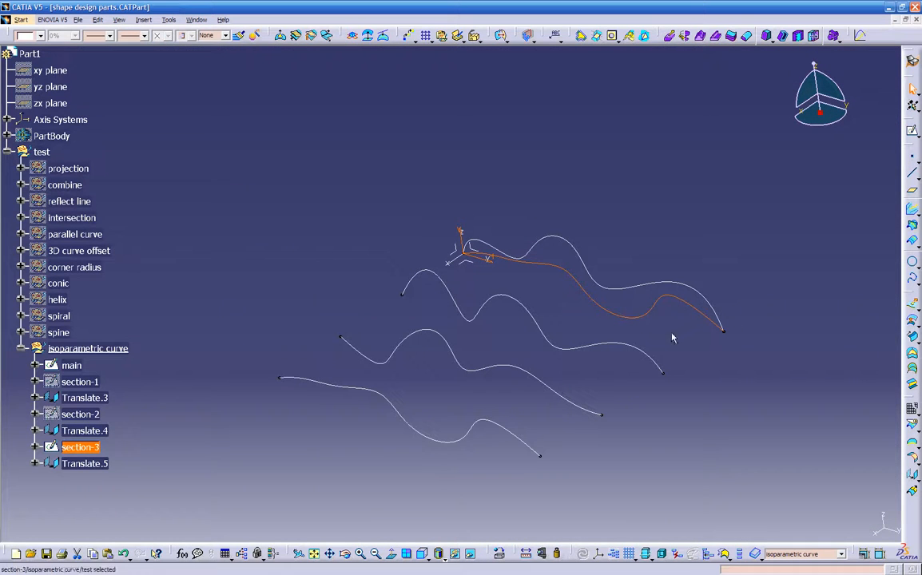
- Hide the section-3 sketch so that only its translated copy stays shown
right_click(69, 445)
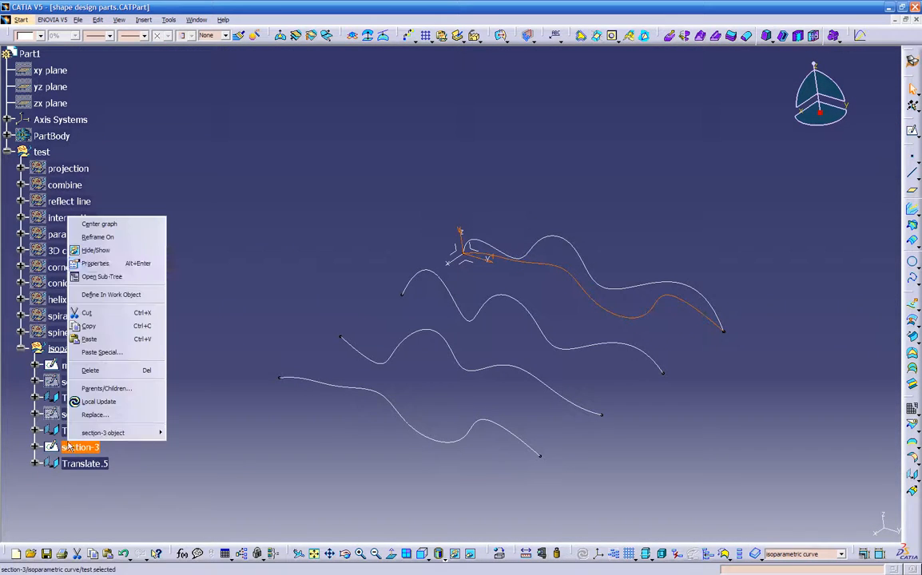
click(115, 251)
mouse_move(362, 460)
middle_down()
mouse_move(324, 355)
mouse_move(404, 375)
mouse_move(519, 278)
mouse_move(509, 267)
mouse_move(404, 471)
middle_up()
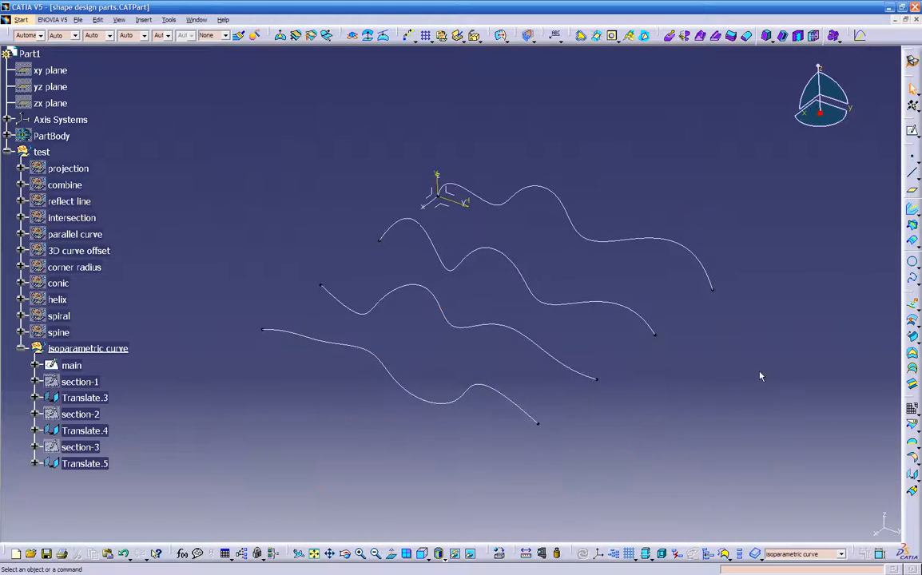
- Create a multi-sections surface through main, Translate.3, Translate.4 and Translate.5, previewing it before accepting
click(913, 371)
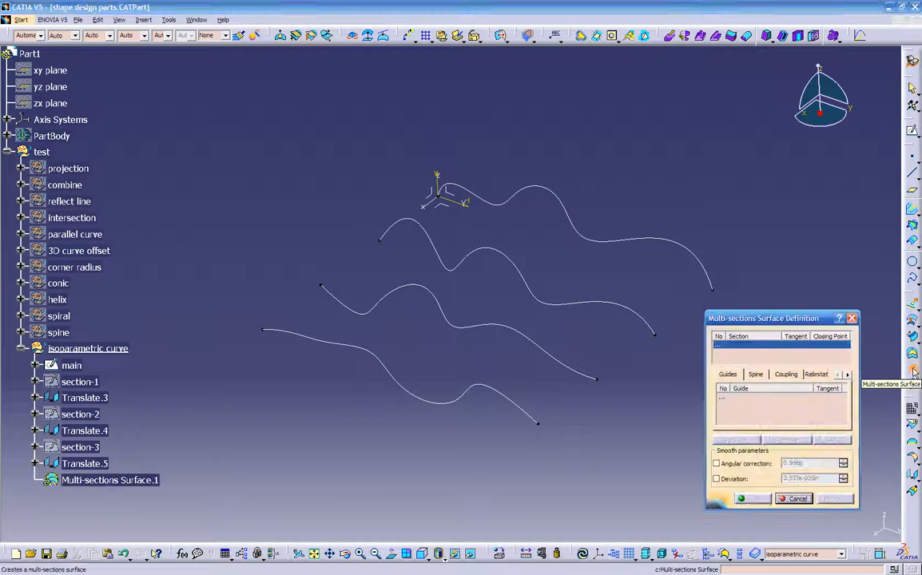
click(681, 247)
click(648, 324)
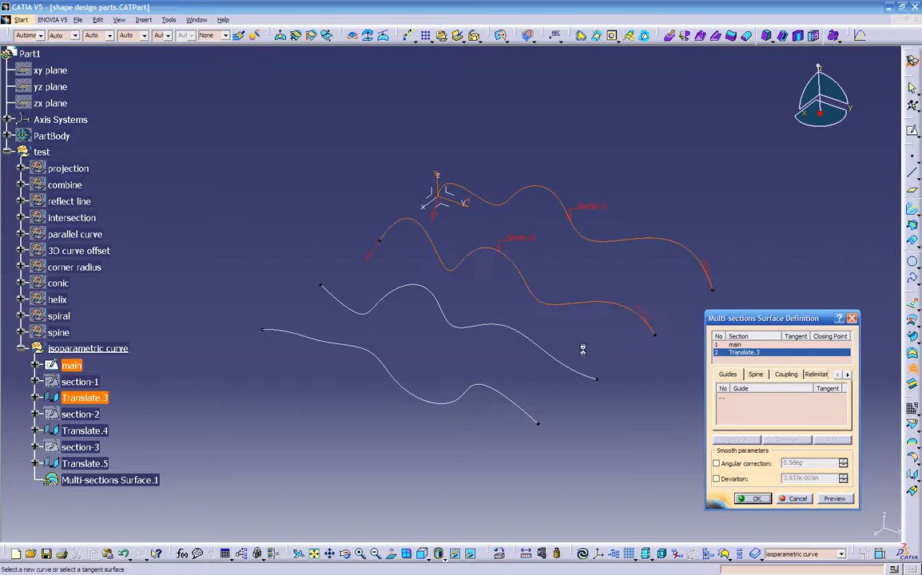
click(576, 374)
click(535, 415)
click(831, 499)
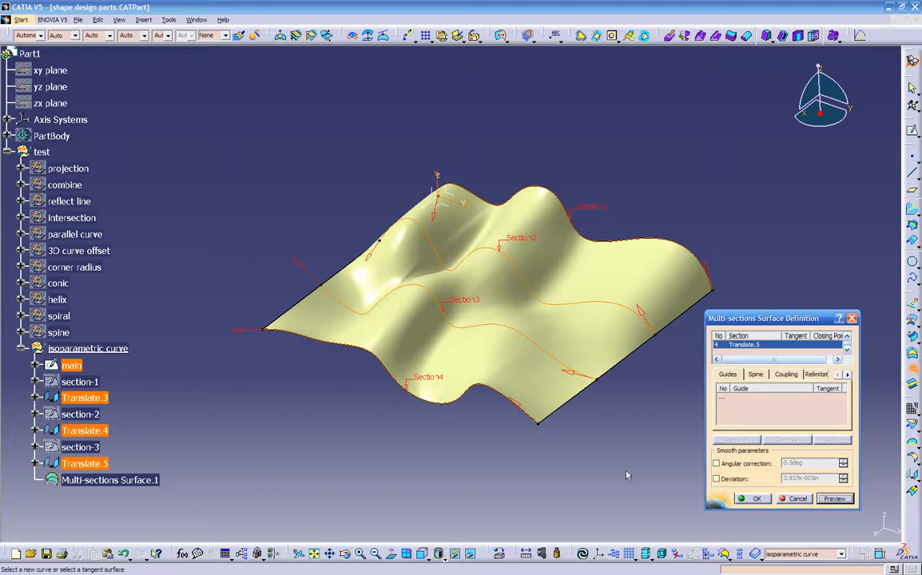
mouse_move(493, 385)
middle_down()
mouse_move(617, 401)
mouse_move(613, 375)
mouse_move(635, 377)
mouse_move(460, 362)
mouse_move(465, 212)
mouse_move(468, 269)
mouse_move(441, 343)
mouse_move(447, 350)
middle_up()
click(752, 500)
middle_drag(540, 406, 382, 313)
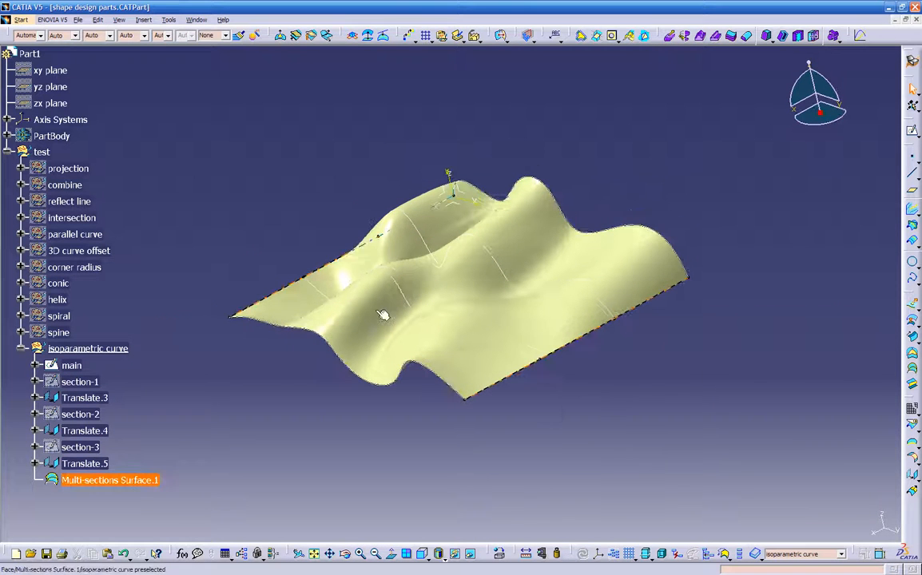
- Hide the four section curves Translate.5, Translate.4, Translate.3 and main, leaving only the surface shown
click(85, 463)
ctrl+click(87, 432)
ctrl+click(84, 398)
ctrl+click(79, 367)
right_click(79, 366)
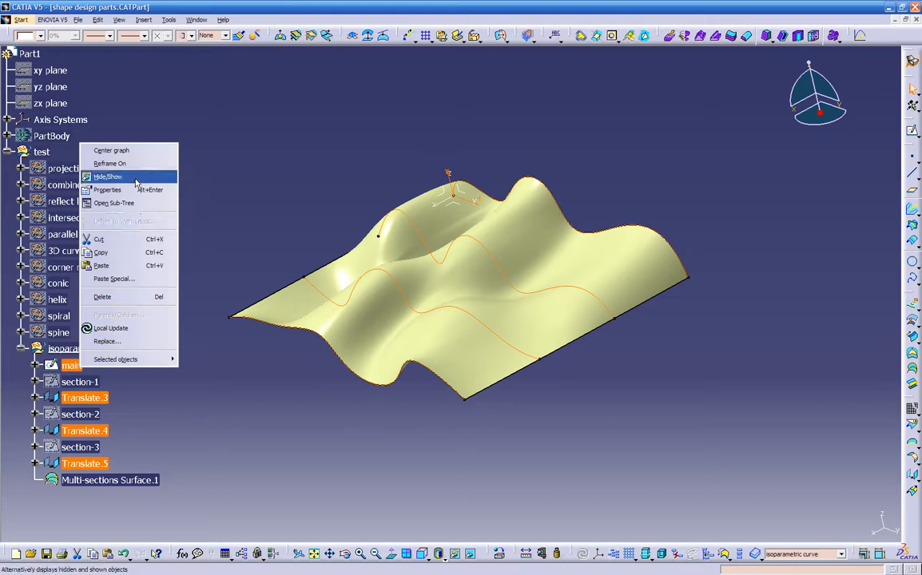
click(108, 176)
middle_drag(298, 425, 459, 215)
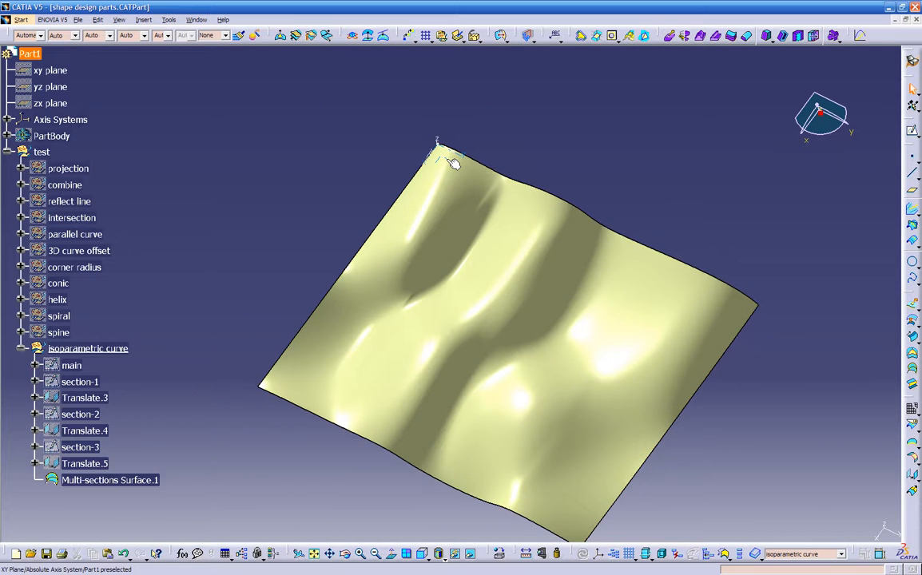
- Change the multi-sections surface's colour to dark red
middle_drag(412, 310, 410, 374)
click(410, 374)
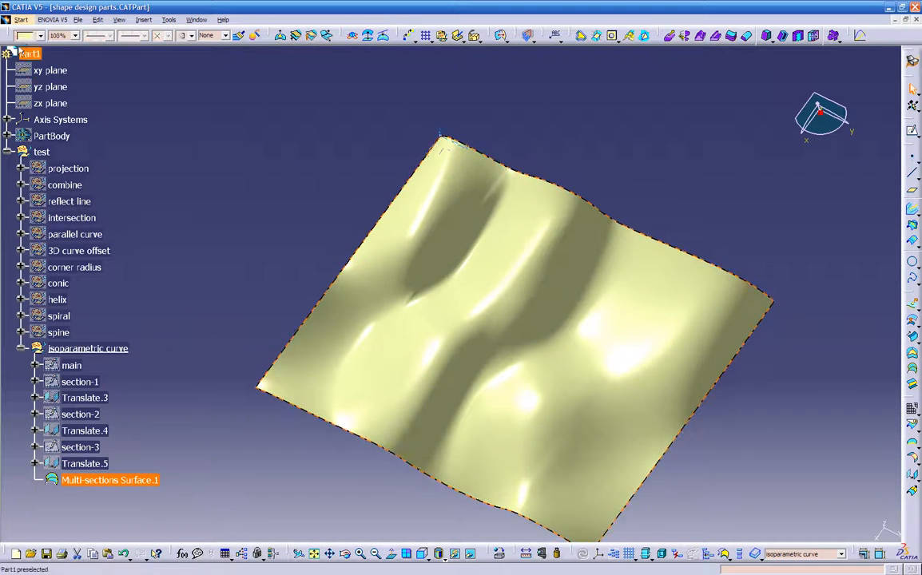
click(30, 36)
click(30, 196)
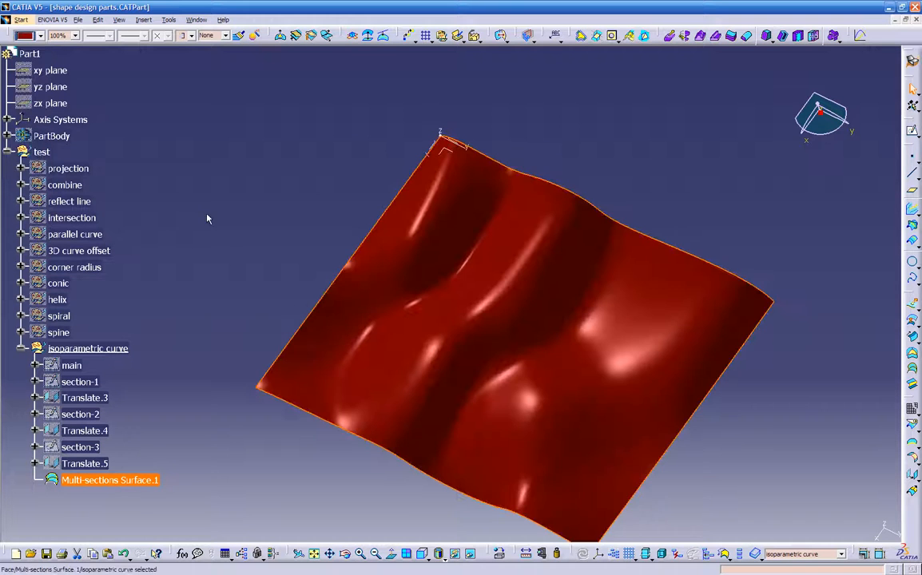
middle_drag(358, 449, 380, 459)
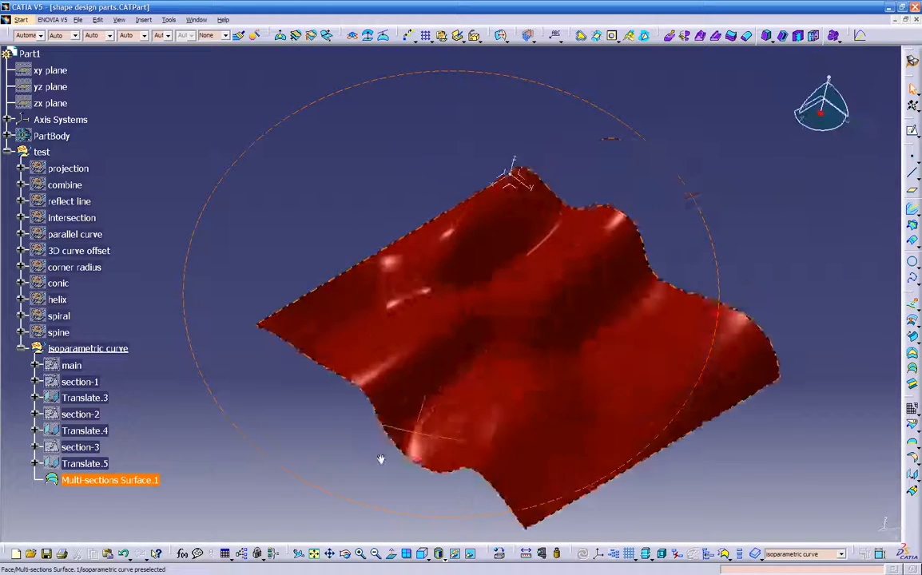
- Open a new sketch on the XY plane of the absolute axis system
click(536, 180)
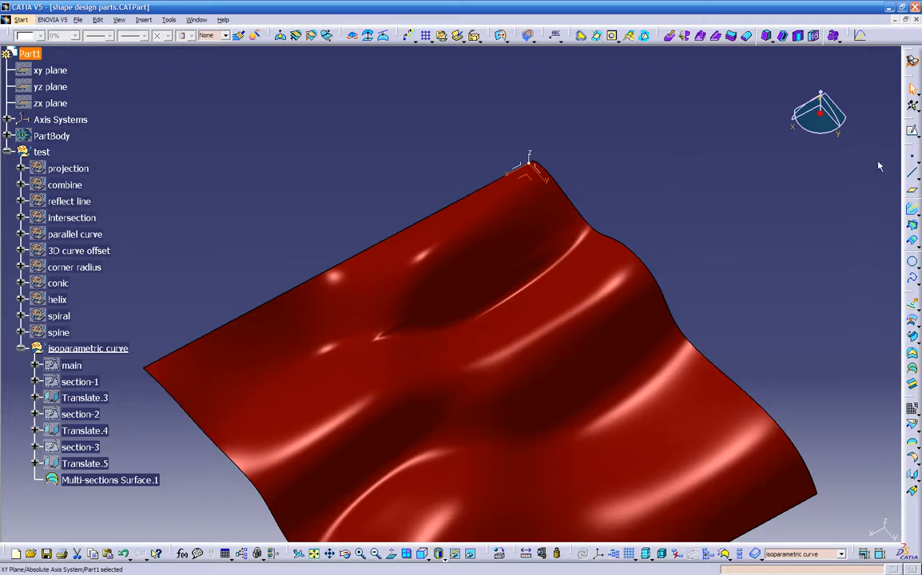
click(912, 132)
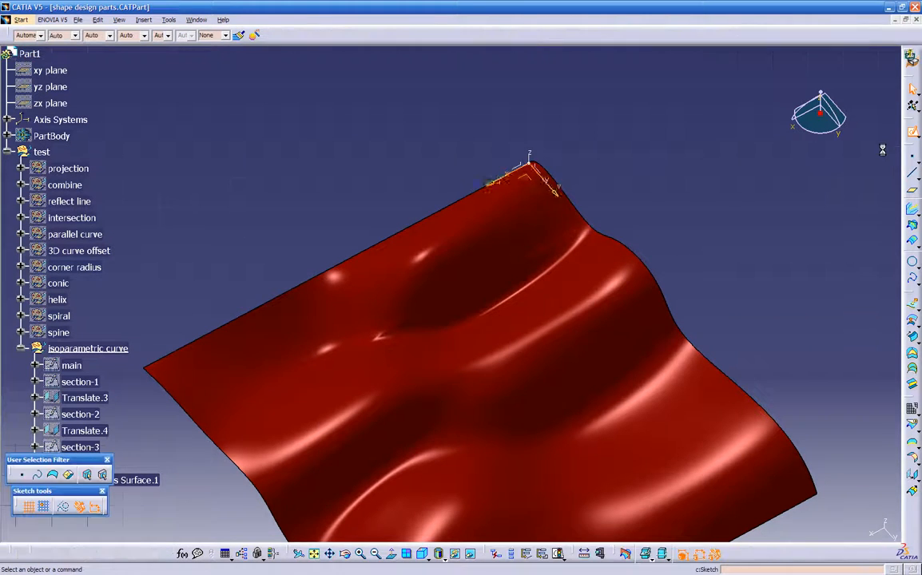
middle_drag(588, 204, 535, 360)
click(547, 344)
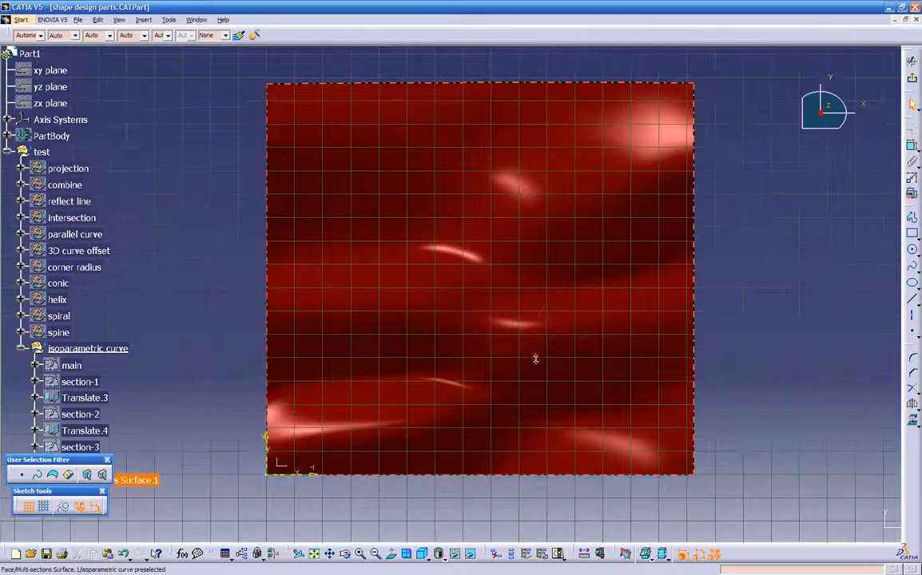
- Sketch a closed, wavy spline with several lobes reaching towards the edges of the red surface, and exit the sketch
click(912, 221)
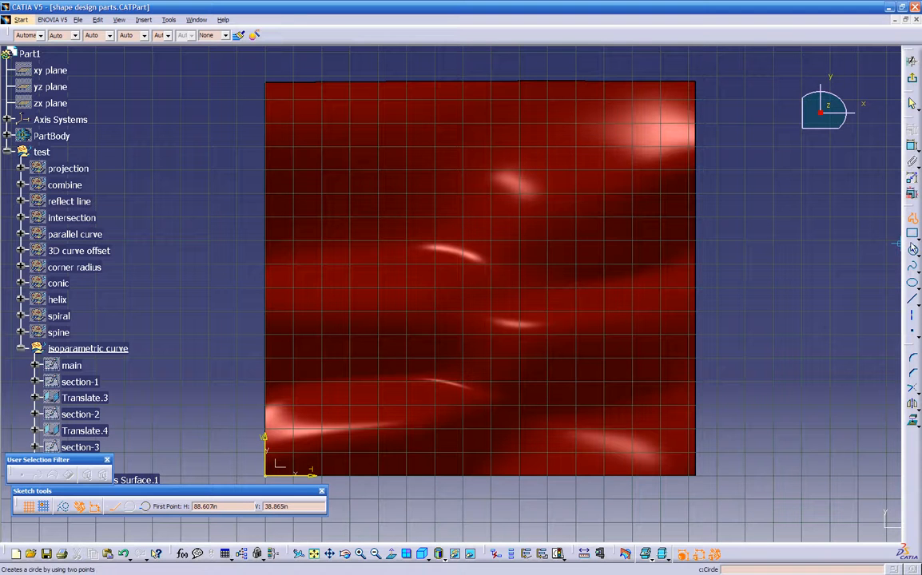
click(912, 266)
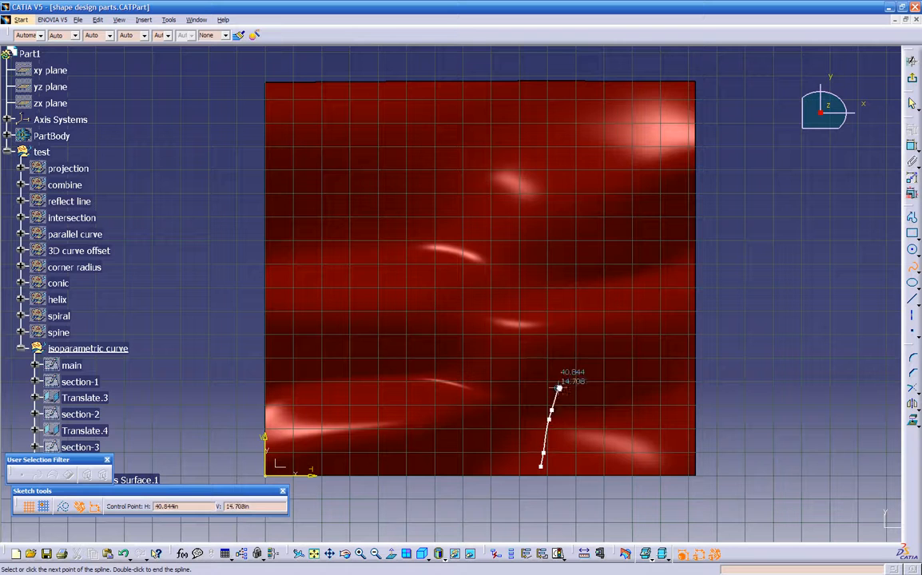
click(608, 392)
click(624, 400)
click(645, 408)
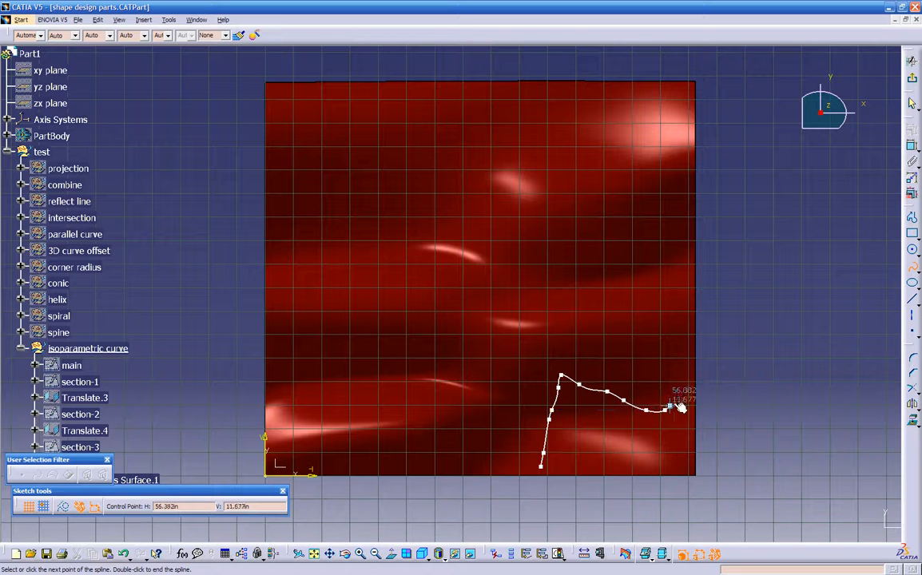
click(675, 335)
click(655, 330)
click(635, 323)
click(607, 315)
click(579, 306)
click(561, 291)
click(560, 271)
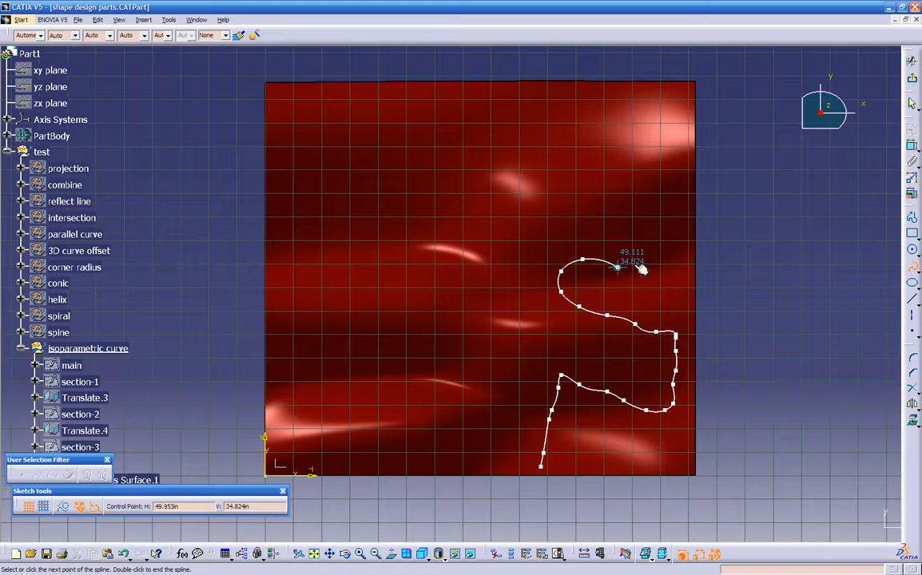
click(655, 238)
click(643, 126)
click(623, 115)
click(588, 107)
click(579, 164)
click(572, 184)
click(554, 206)
click(542, 208)
click(507, 210)
click(475, 185)
click(474, 163)
click(474, 136)
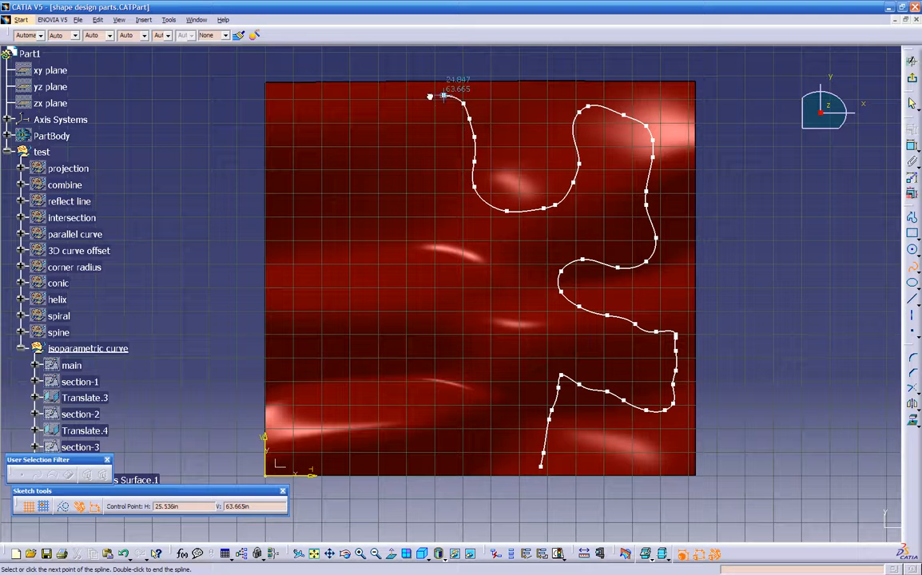
click(388, 98)
click(377, 126)
click(380, 148)
click(400, 182)
click(402, 193)
click(416, 214)
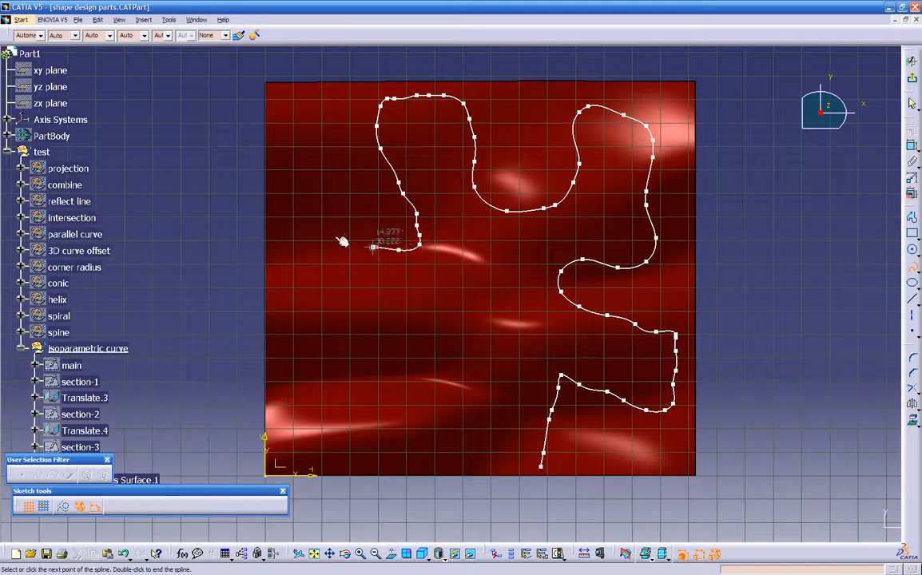
click(299, 247)
click(294, 261)
click(294, 280)
click(291, 297)
click(291, 312)
click(326, 324)
click(336, 322)
click(349, 319)
click(393, 318)
click(413, 316)
click(423, 319)
click(423, 332)
click(416, 357)
click(393, 362)
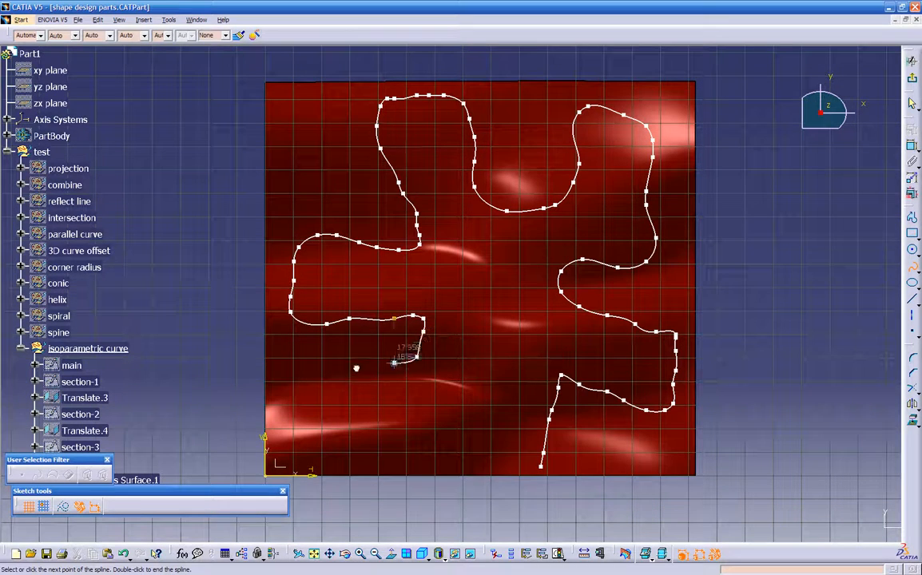
click(327, 369)
click(318, 398)
click(320, 418)
click(329, 427)
click(341, 426)
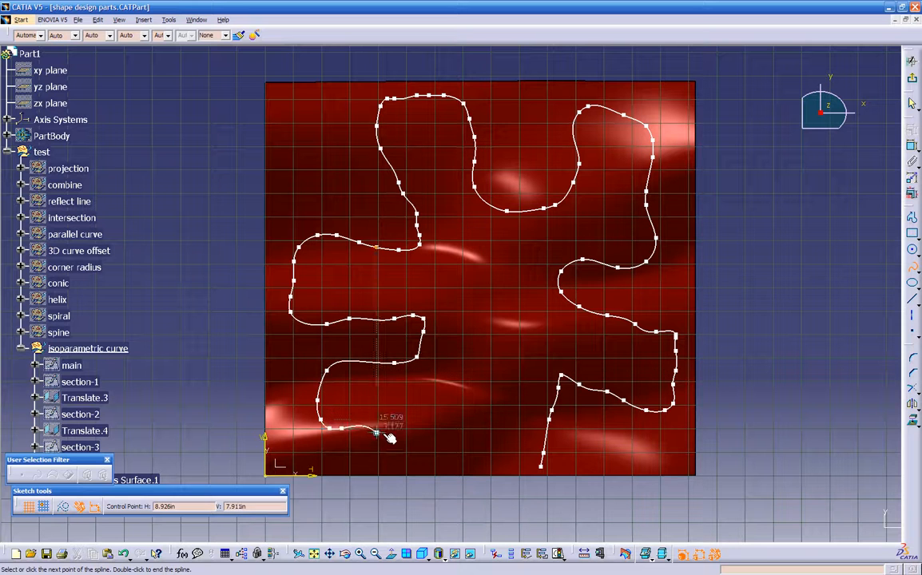
click(377, 431)
click(402, 430)
click(424, 413)
click(456, 396)
click(481, 379)
click(492, 378)
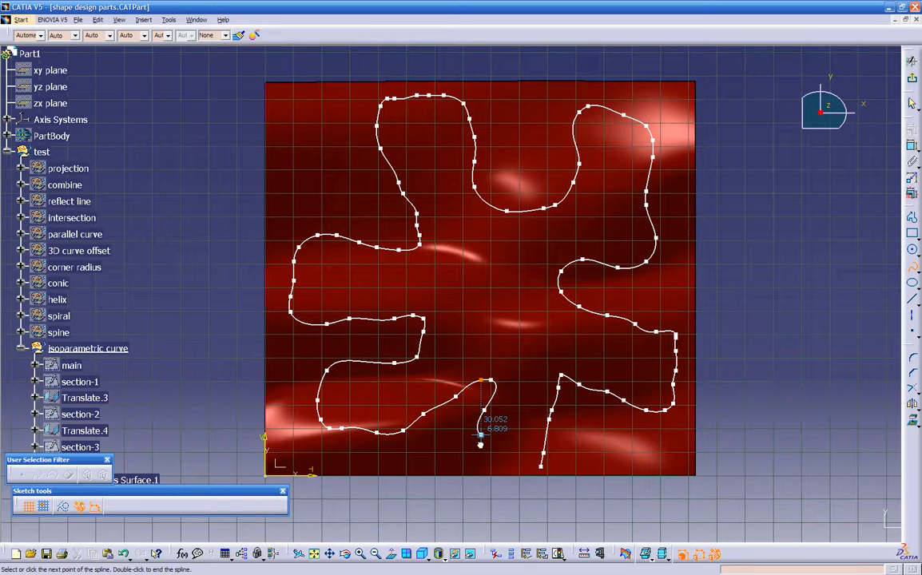
click(480, 433)
click(482, 445)
click(506, 460)
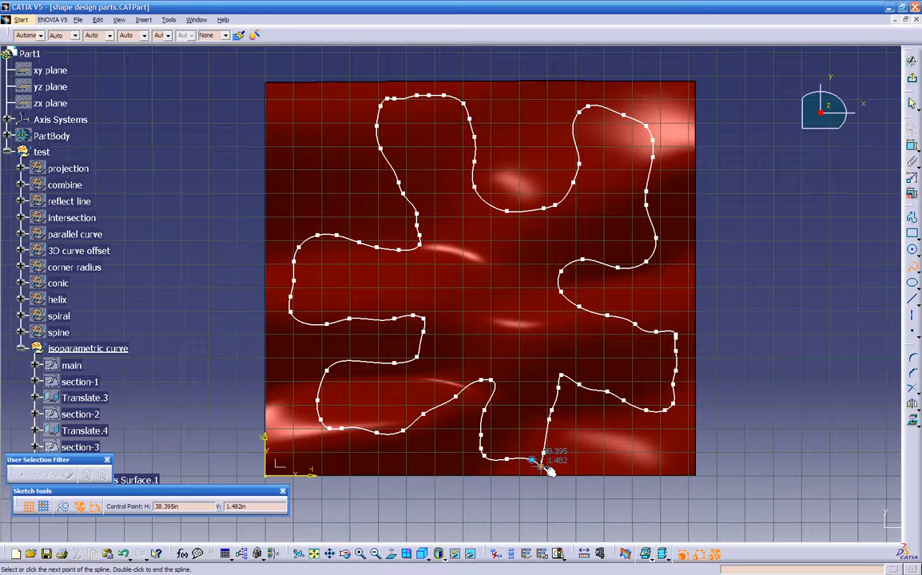
click(540, 464)
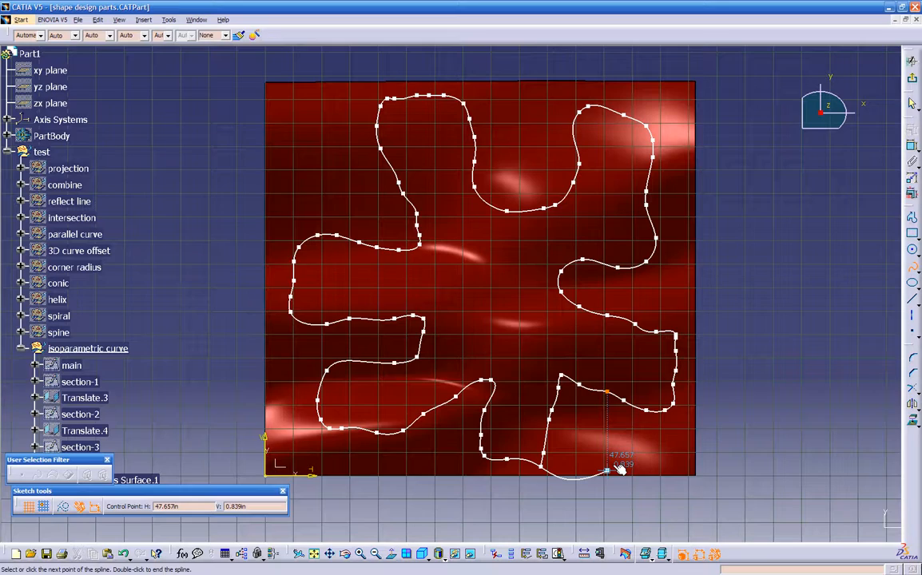
click(620, 470)
middle_drag(479, 467, 671, 360)
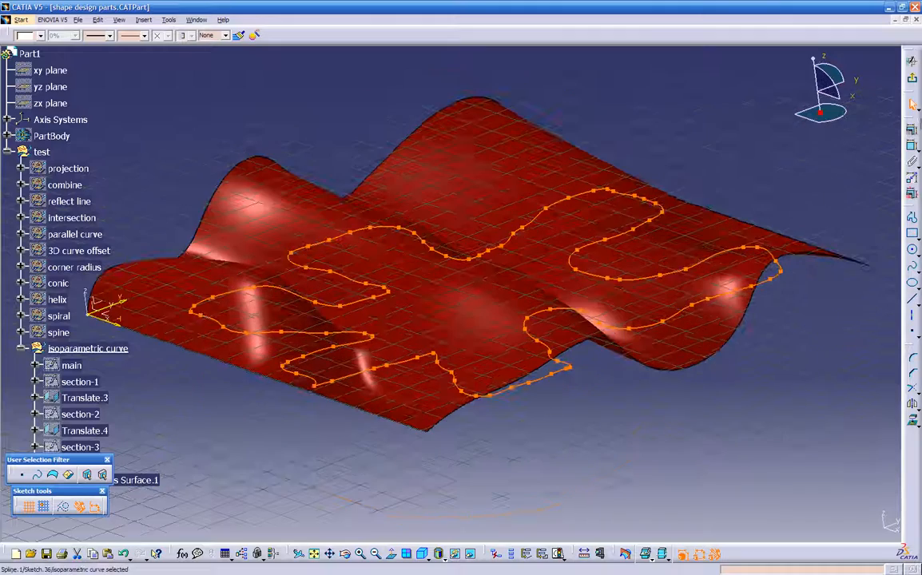
click(909, 78)
- Extrude the spline sketch as a surface, stretching both limits until the wall passes fully above and below the red surface
mouse_move(428, 393)
middle_down()
mouse_move(437, 448)
mouse_move(498, 300)
mouse_move(500, 402)
middle_up()
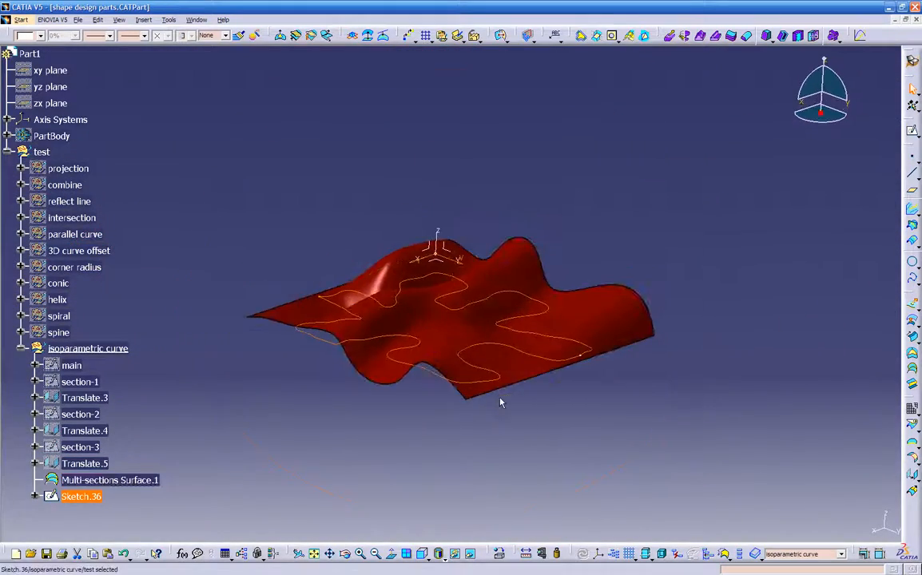
click(913, 309)
mouse_move(536, 408)
middle_down()
mouse_move(597, 242)
mouse_move(377, 366)
mouse_move(429, 270)
middle_up()
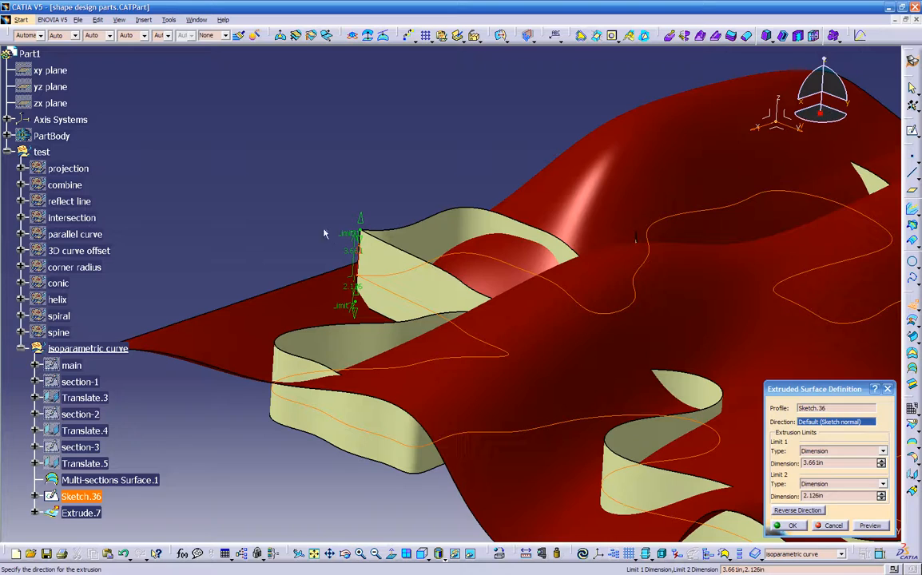
drag(344, 233, 421, 60)
middle_drag(544, 263, 455, 435)
middle_drag(367, 486, 377, 367)
drag(365, 376, 361, 454)
middle_drag(579, 319, 455, 489)
middle_drag(496, 349, 685, 405)
click(786, 524)
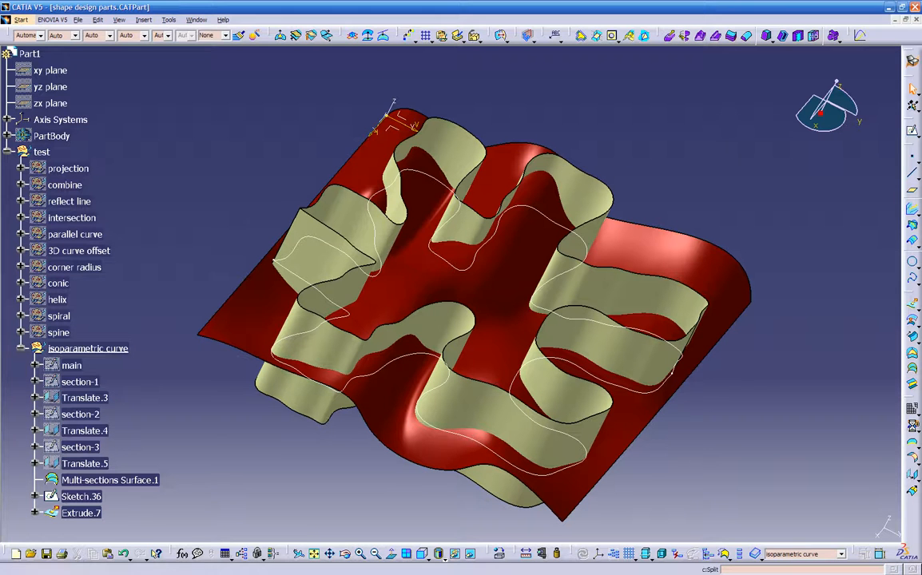
- Split Multi-sections Surface.1 with Extrude.7, comparing both sides and keeping the portion inside the extruded wall
key(Return)
click(490, 286)
click(591, 190)
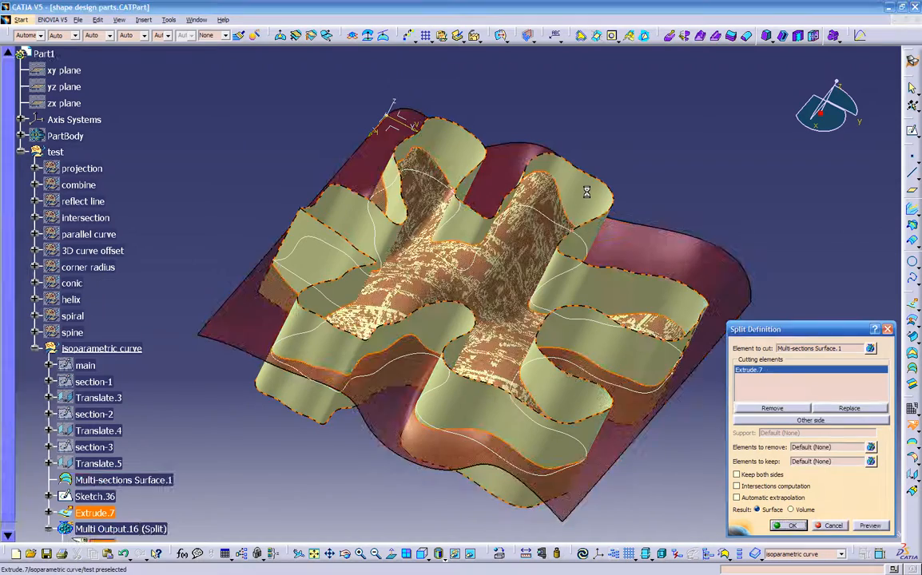
middle_drag(543, 370, 428, 381)
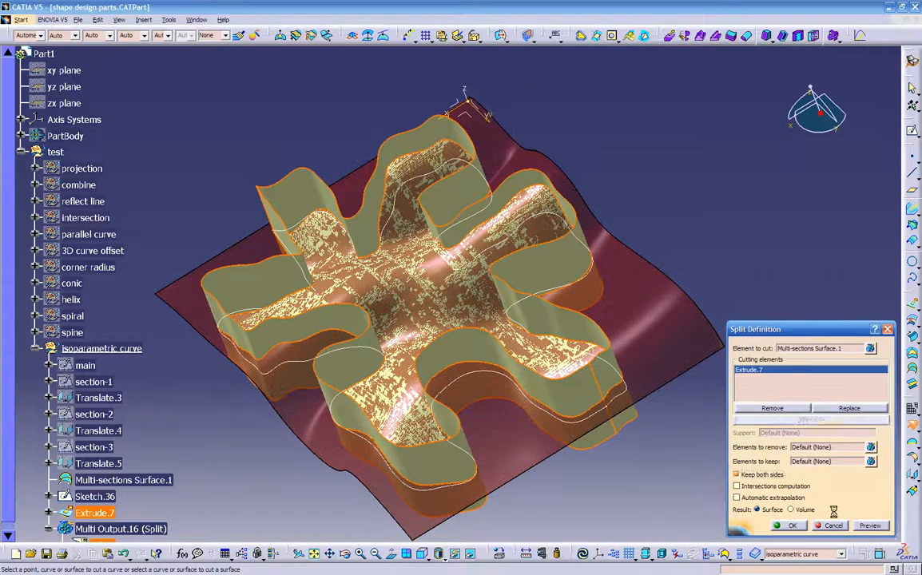
click(758, 476)
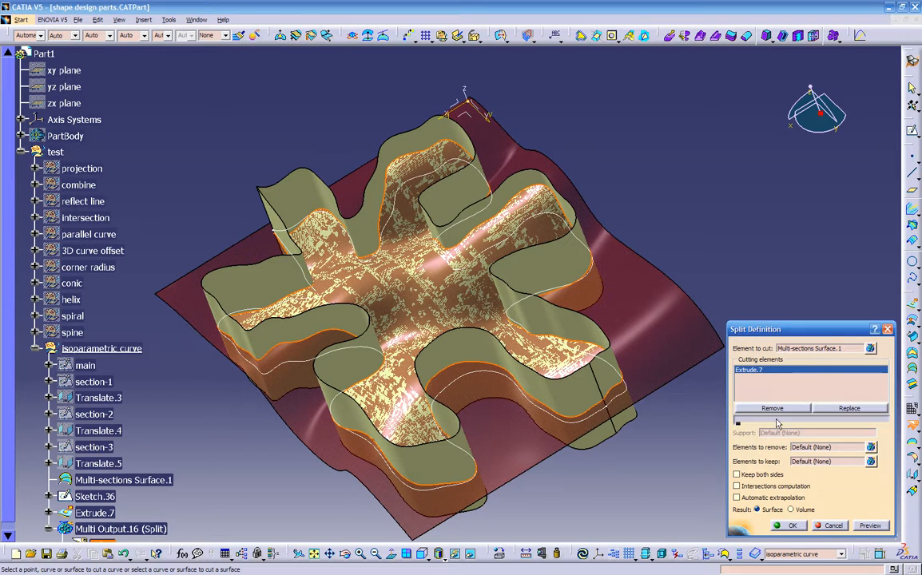
click(776, 420)
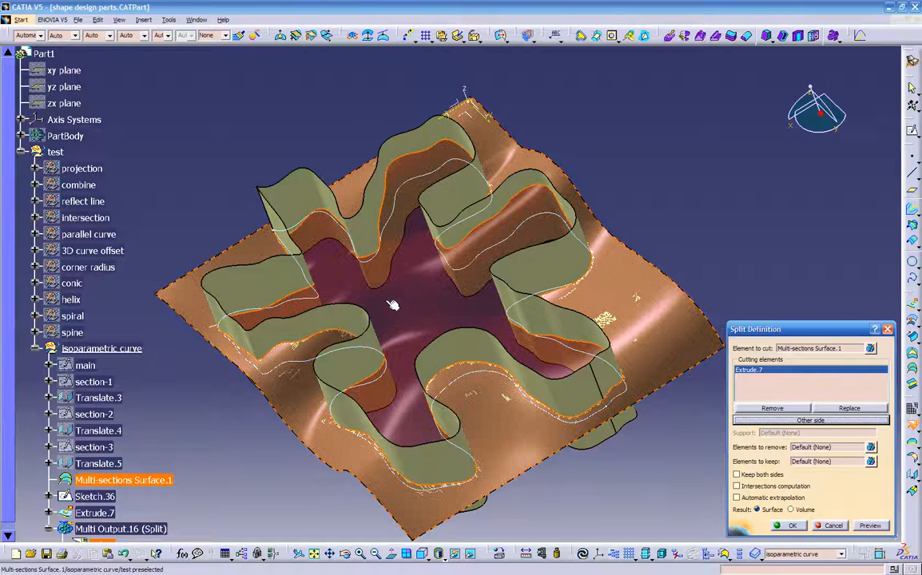
click(757, 420)
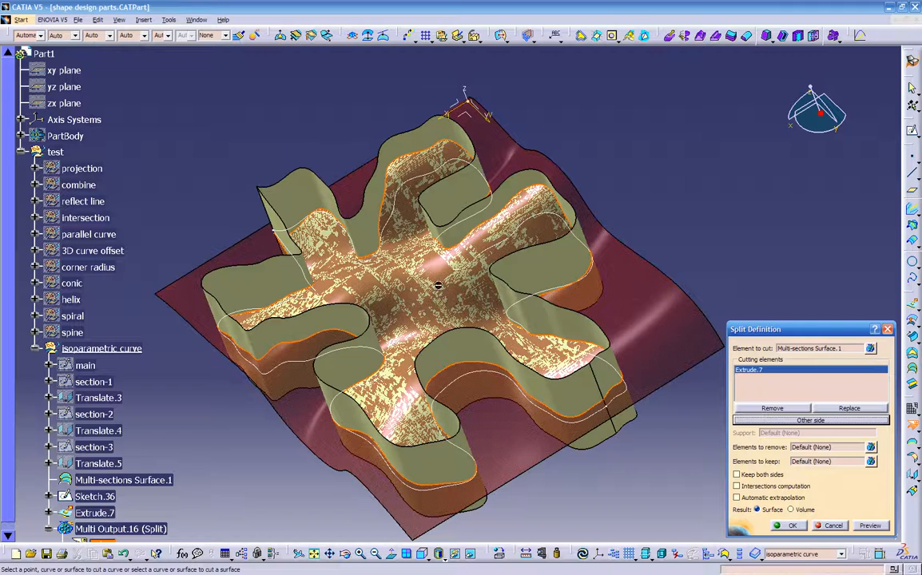
click(793, 525)
- Hide the spline sketch used for the extruded wall
middle_drag(716, 479, 439, 320)
middle_drag(505, 411, 505, 428)
right_click(431, 427)
click(462, 235)
- Change the colour of the split inner surface, Split.1, to dark red
click(305, 233)
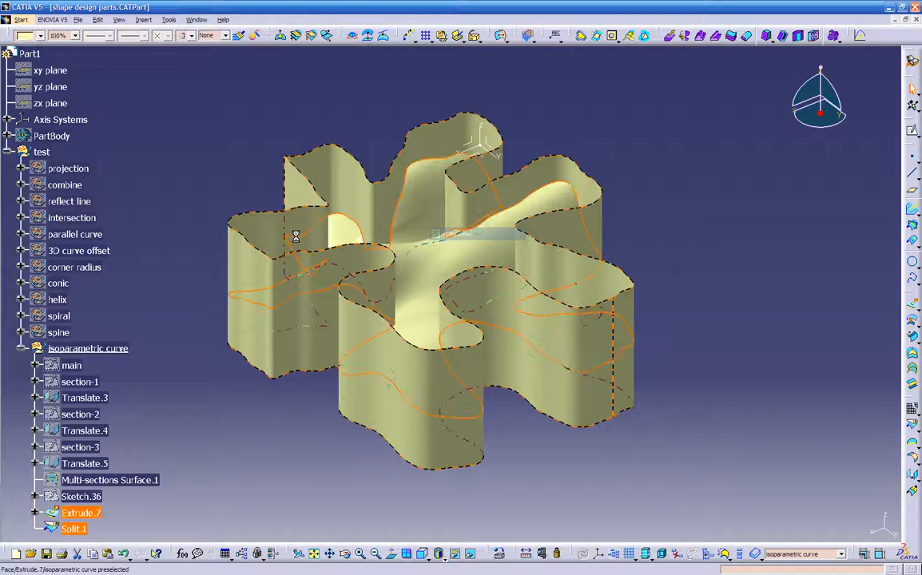
click(37, 36)
click(31, 180)
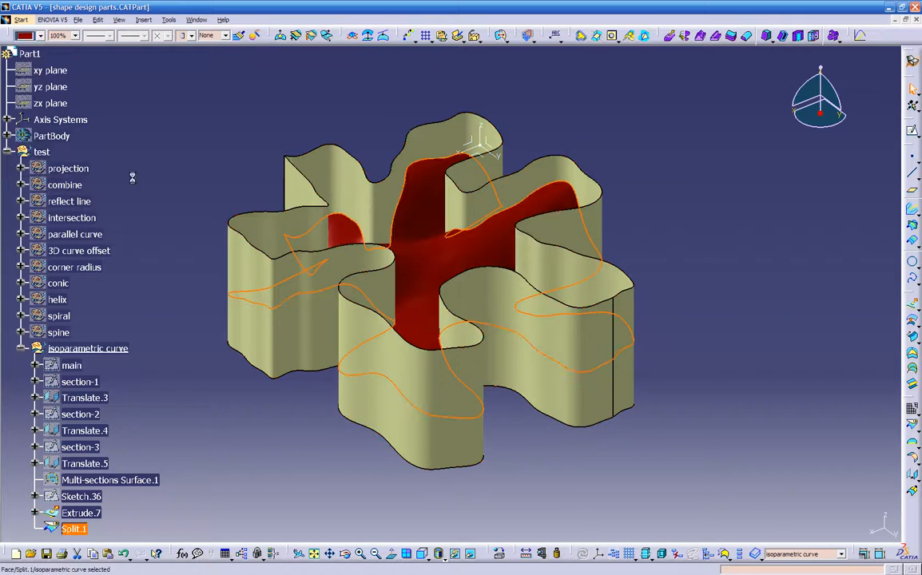
click(196, 254)
- Split the extruded wall Extrude.7 with Split.1, keeping the part above the red surface
middle_drag(315, 366, 335, 429)
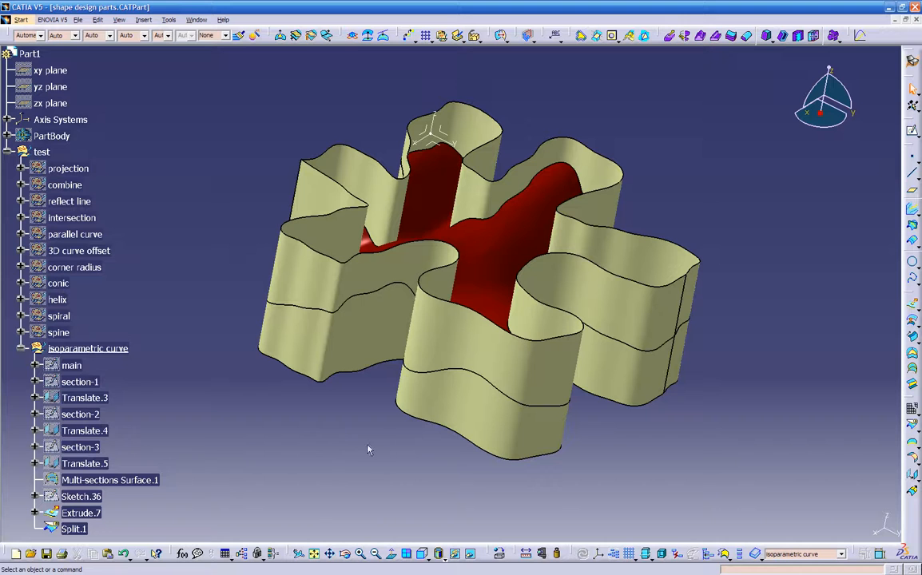
middle_drag(626, 362, 650, 328)
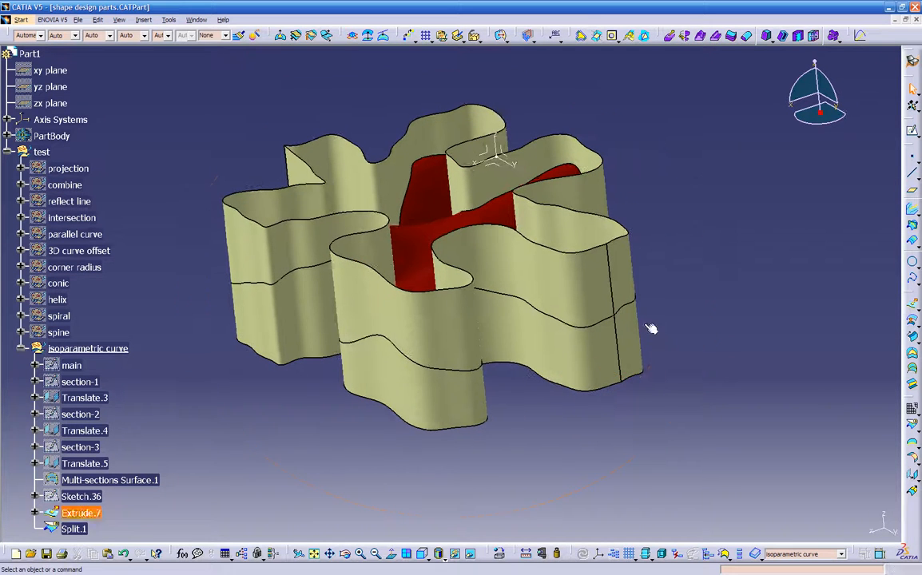
click(563, 285)
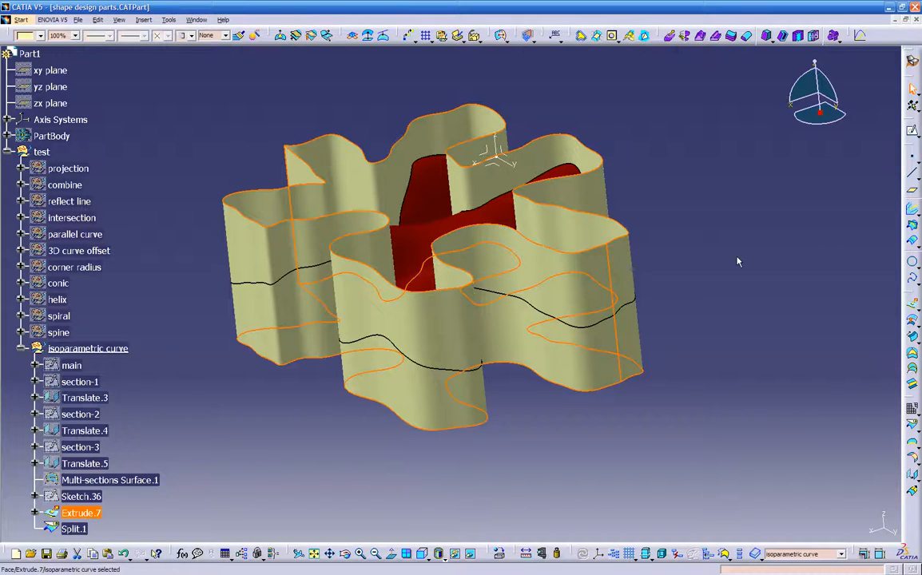
click(910, 426)
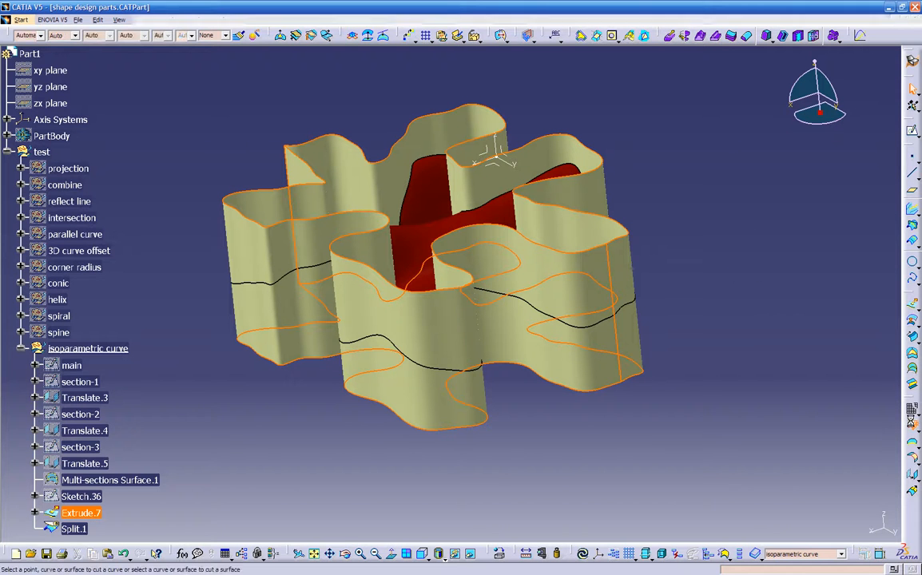
click(440, 217)
middle_drag(500, 435, 491, 186)
click(783, 524)
middle_drag(525, 424, 626, 479)
middle_drag(495, 454, 448, 201)
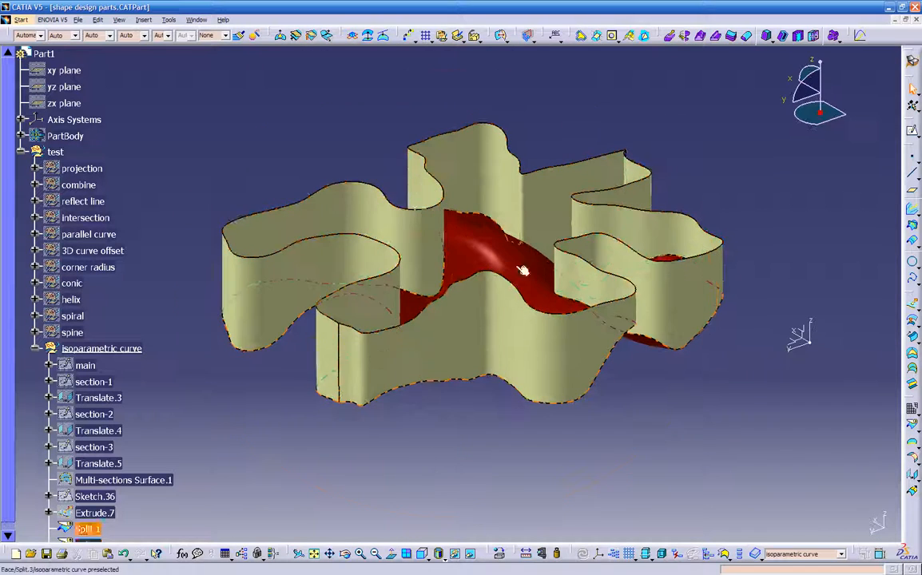
middle_drag(457, 468, 737, 408)
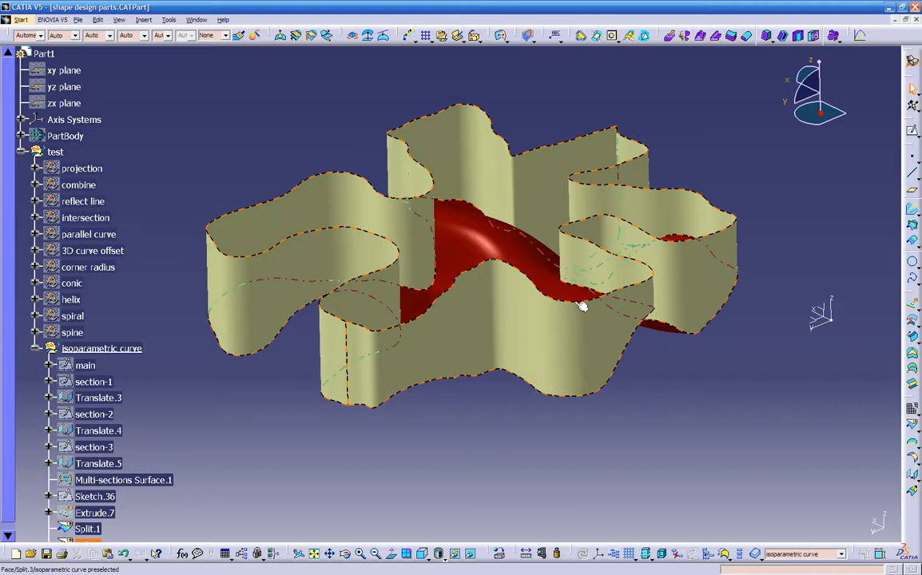
ctrl+middle_drag(611, 415, 600, 454)
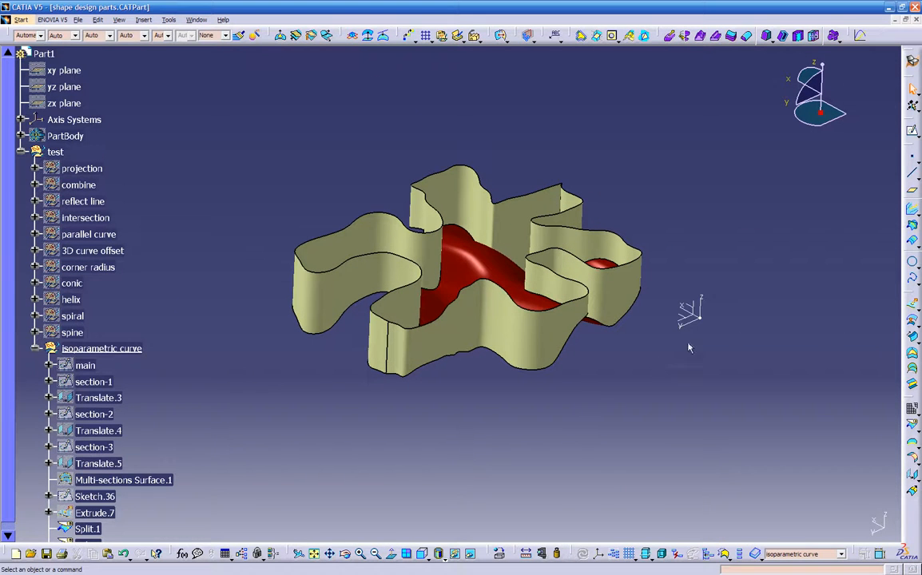
middle_drag(545, 432, 727, 310)
click(912, 195)
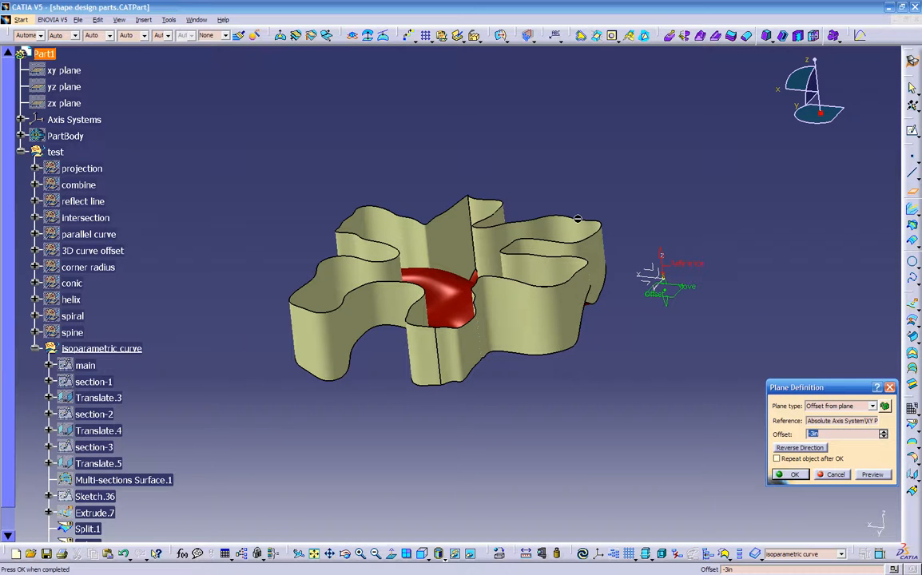
click(469, 199)
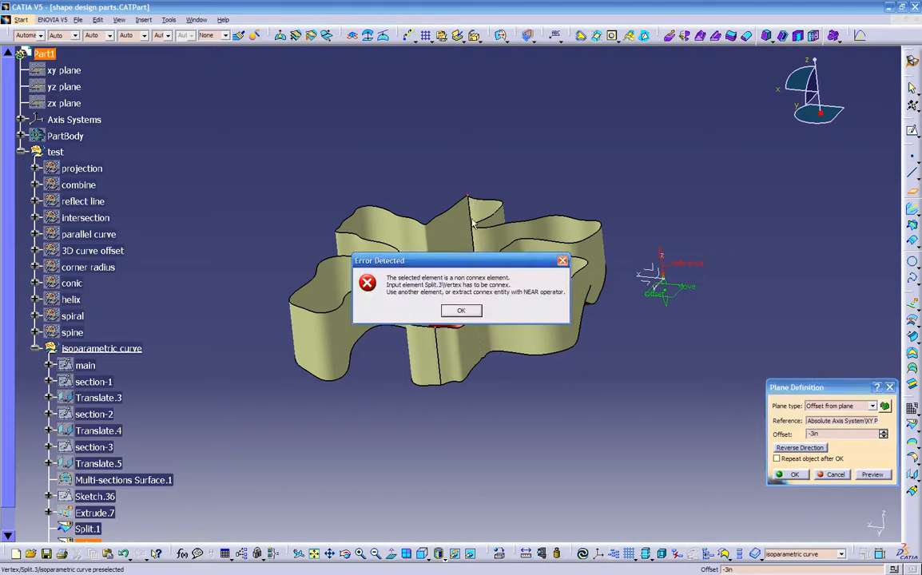
click(460, 310)
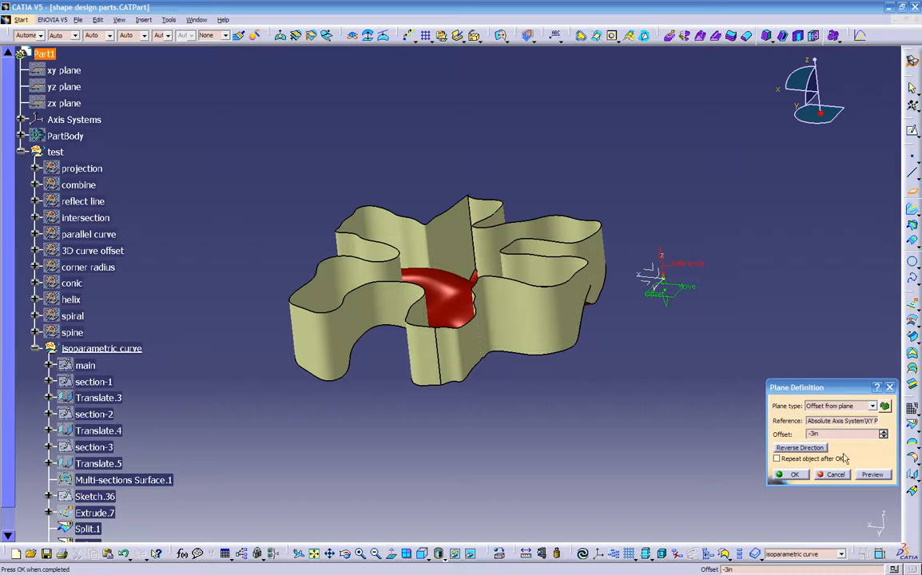
click(834, 475)
middle_drag(633, 422, 570, 438)
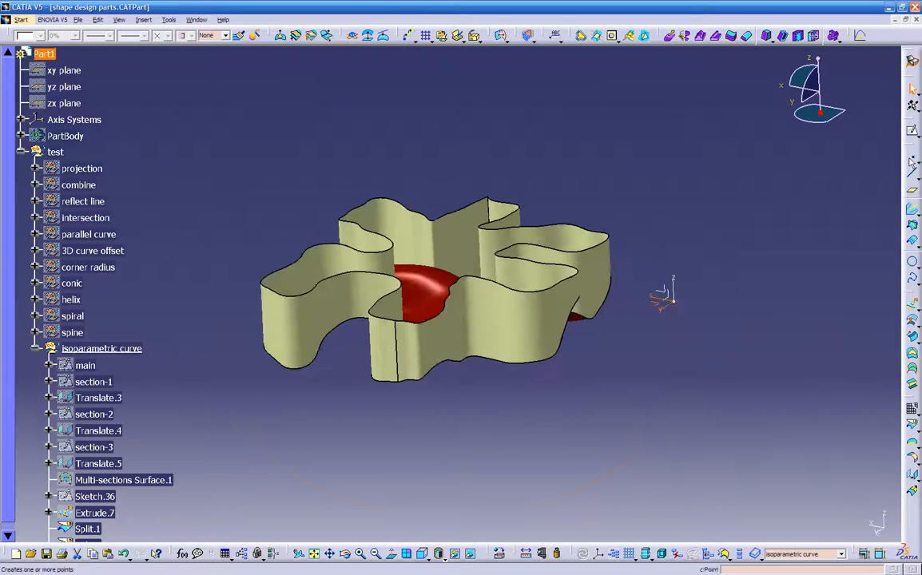
click(914, 162)
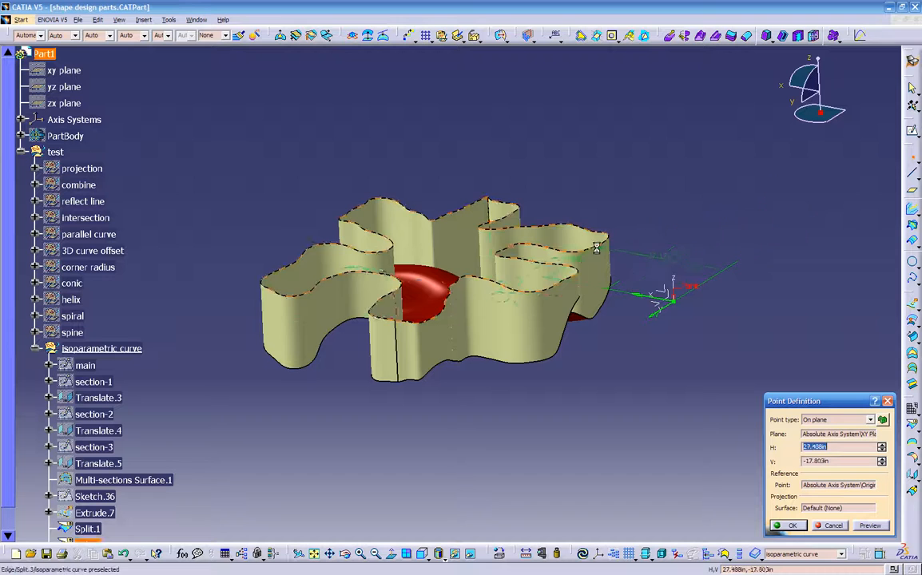
middle_drag(553, 317, 517, 329)
click(829, 526)
middle_drag(598, 394, 572, 396)
click(573, 395)
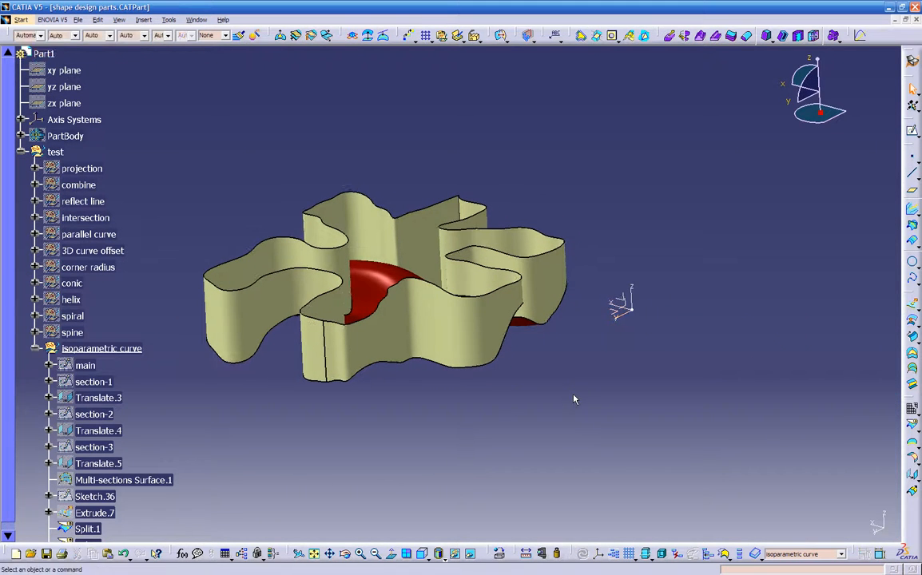
- Create a point on the trimmed wall's upper edge at a geodesic distance of about 160 in from the curve's reference extremum
middle_drag(557, 362, 613, 268)
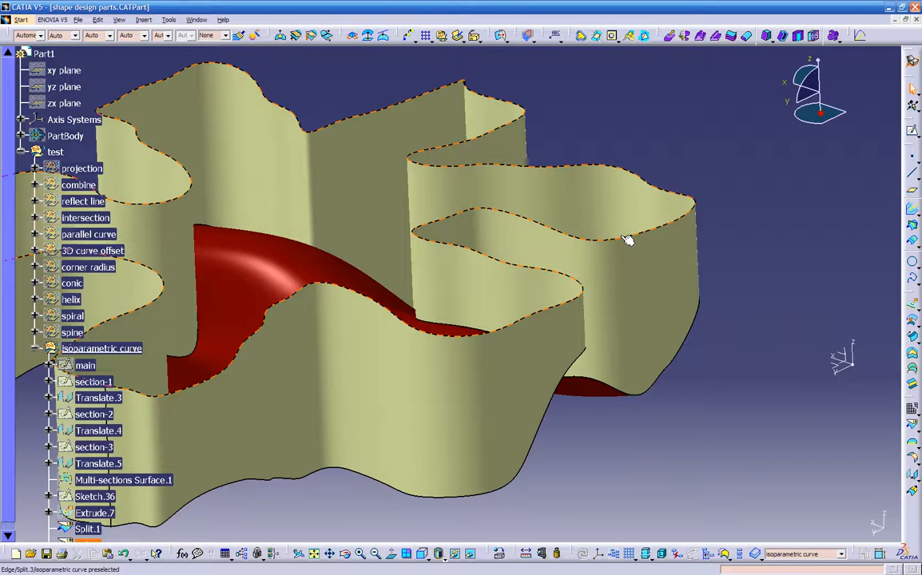
click(620, 238)
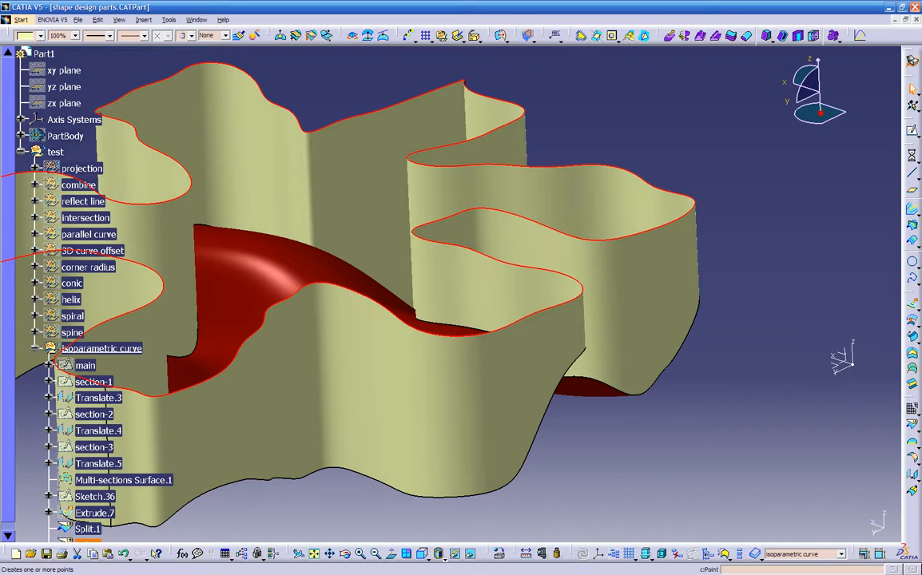
click(915, 160)
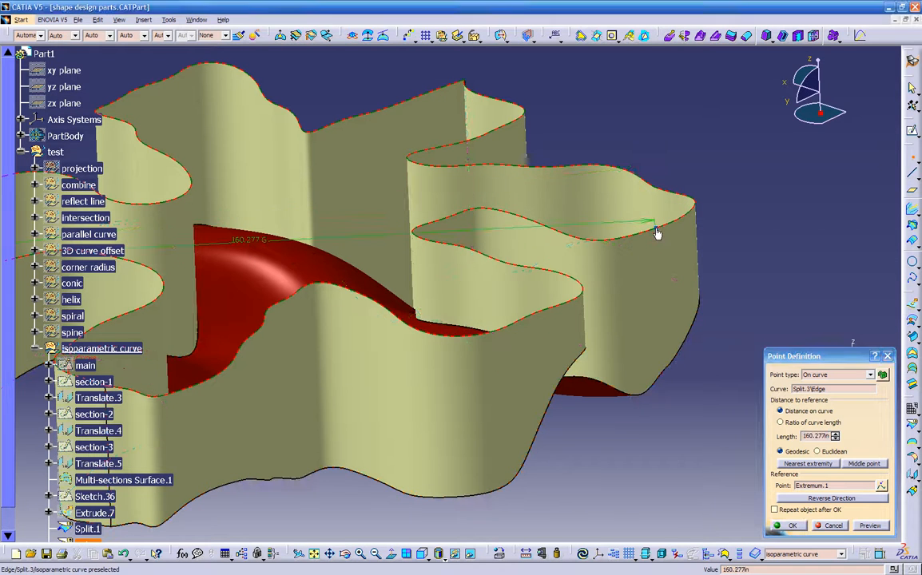
click(798, 526)
middle_drag(654, 486, 671, 372)
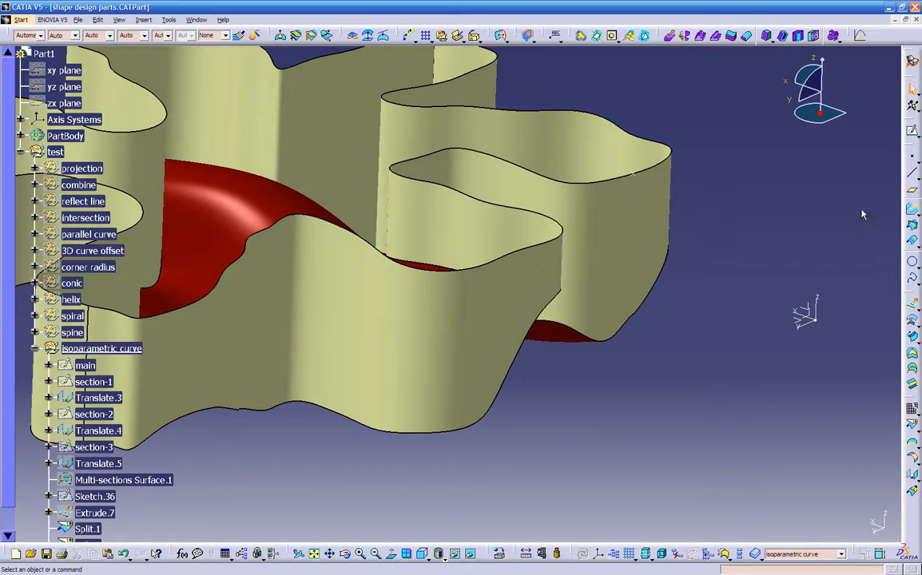
click(912, 194)
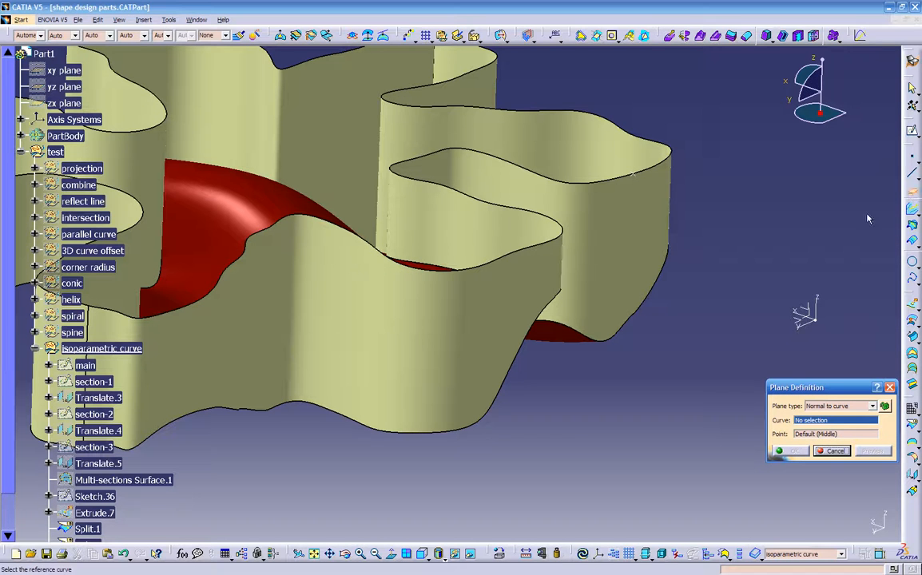
click(802, 320)
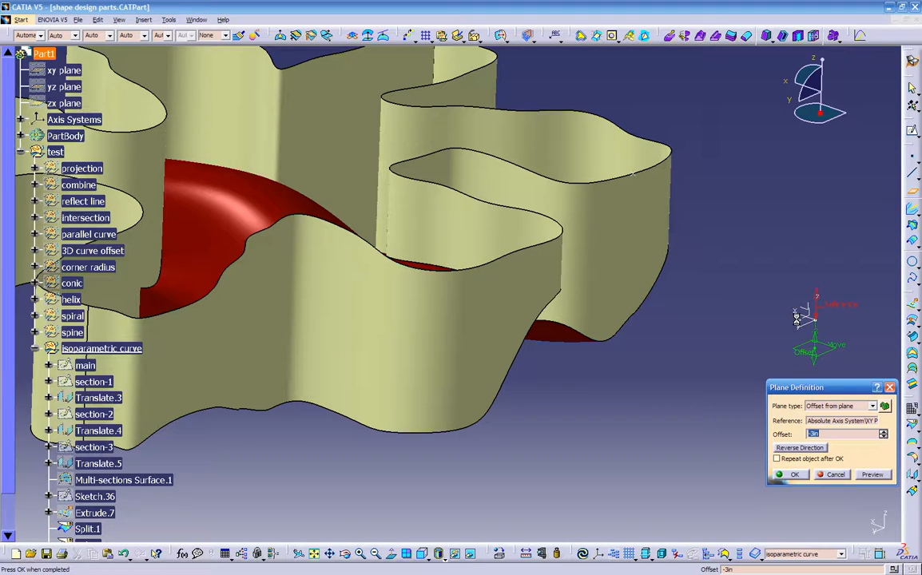
click(815, 408)
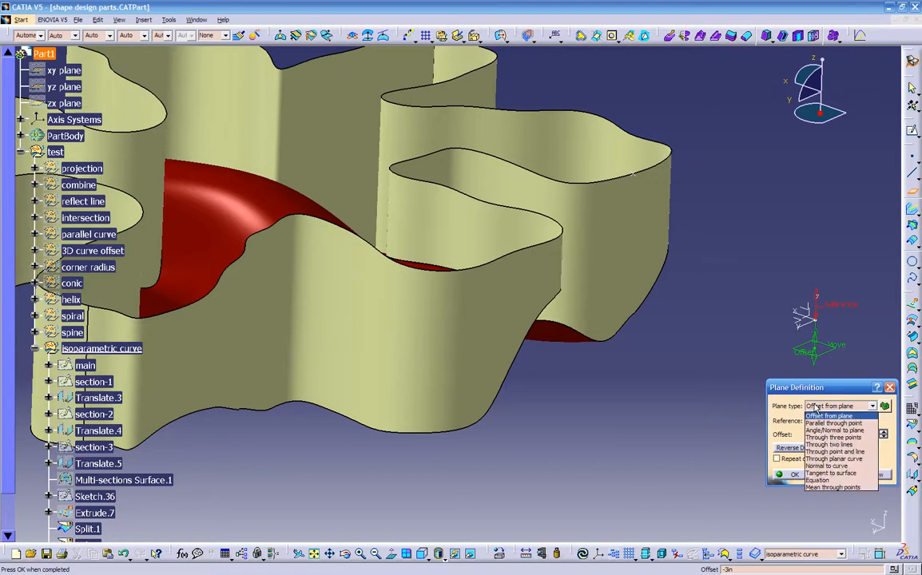
click(831, 423)
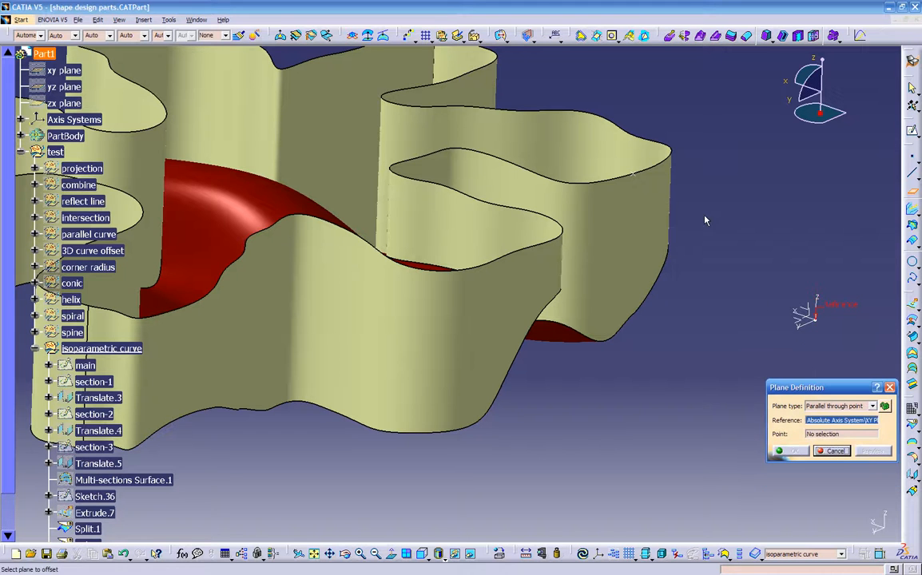
click(634, 172)
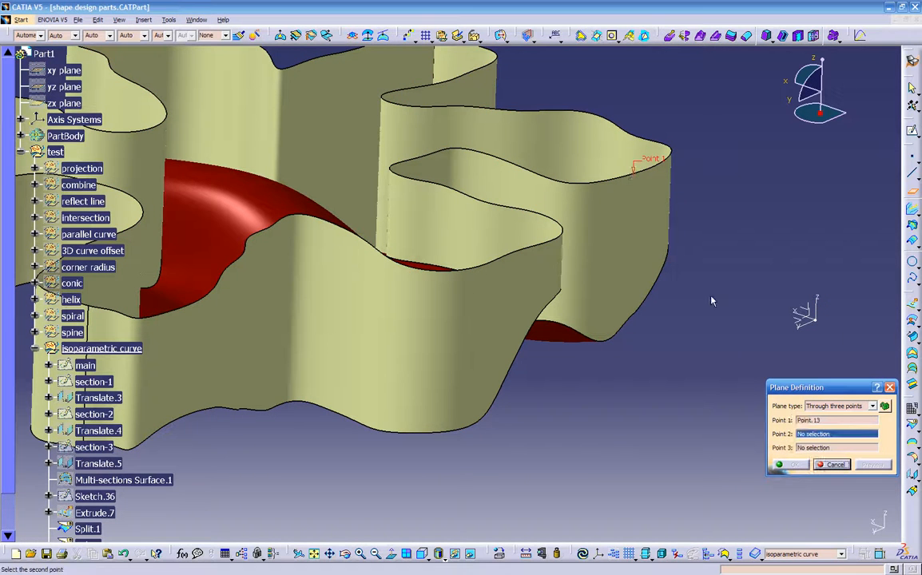
click(834, 468)
middle_drag(693, 331, 644, 336)
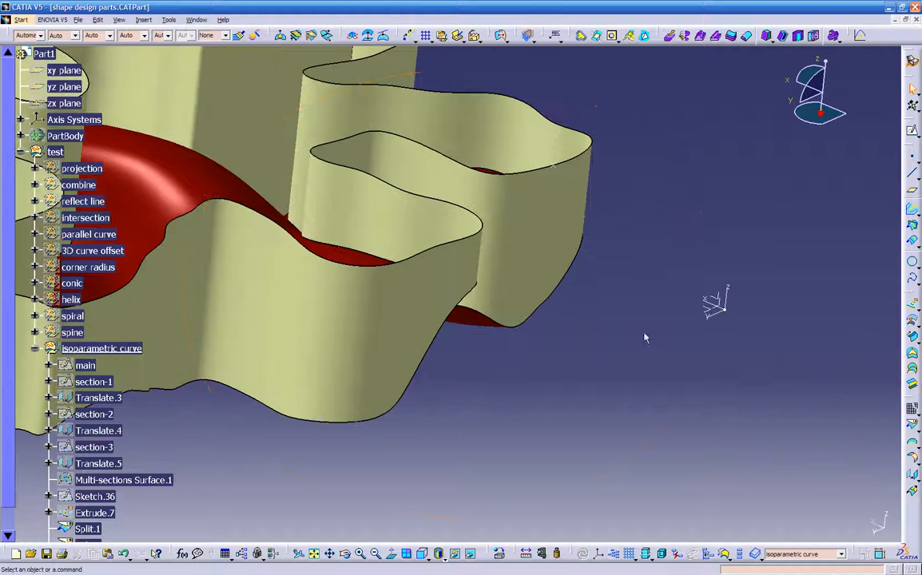
click(707, 309)
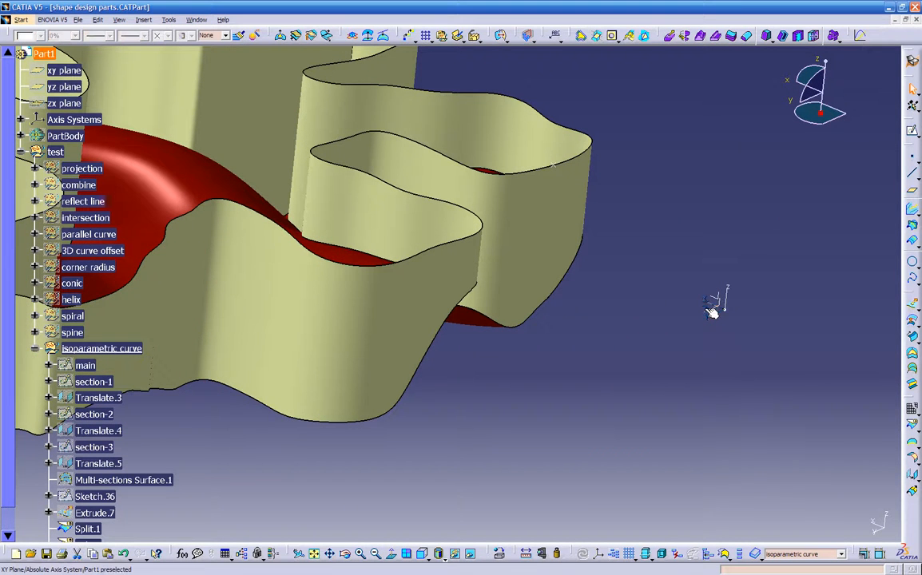
click(910, 193)
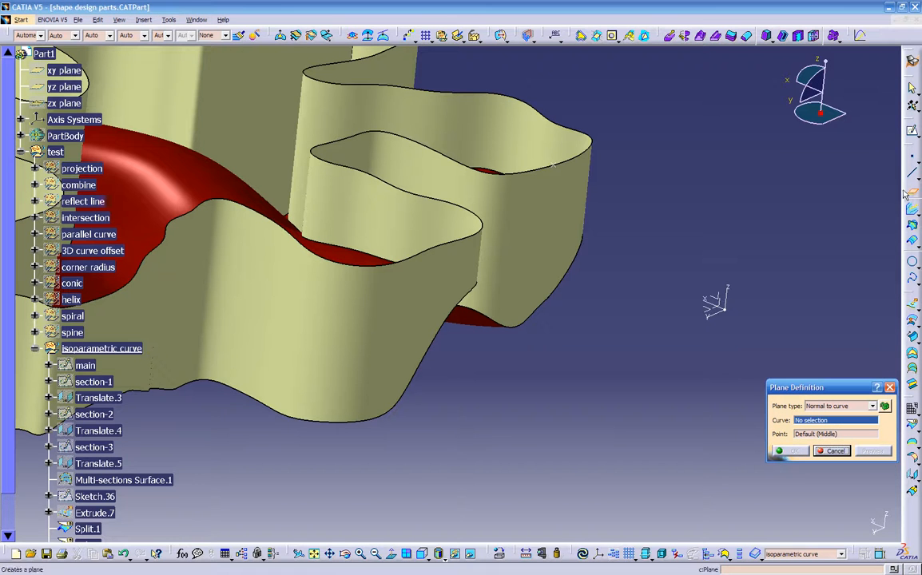
click(710, 308)
click(559, 165)
middle_drag(555, 154, 624, 414)
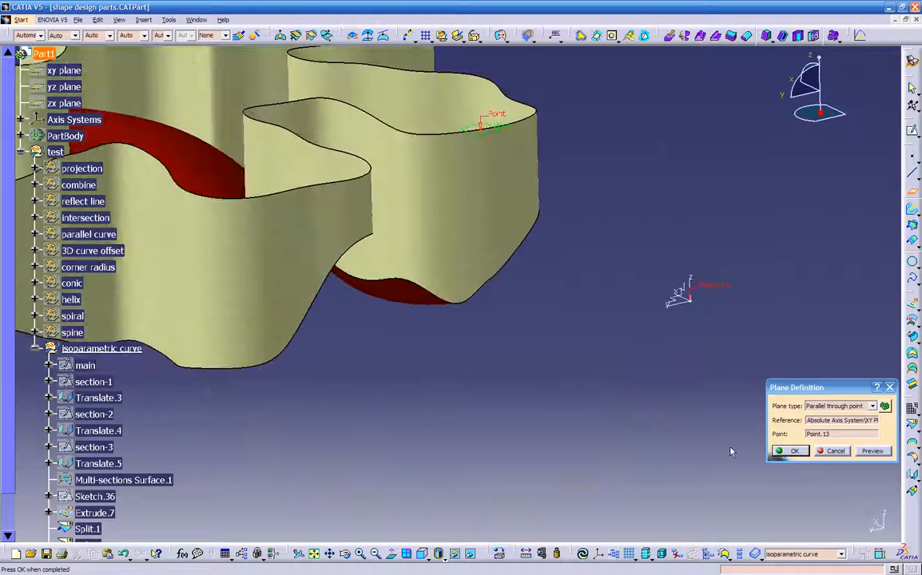
click(842, 457)
middle_drag(826, 452, 857, 195)
- Create a plane parallel to the absolute XY plane through the point on the wall's upper edge
click(912, 194)
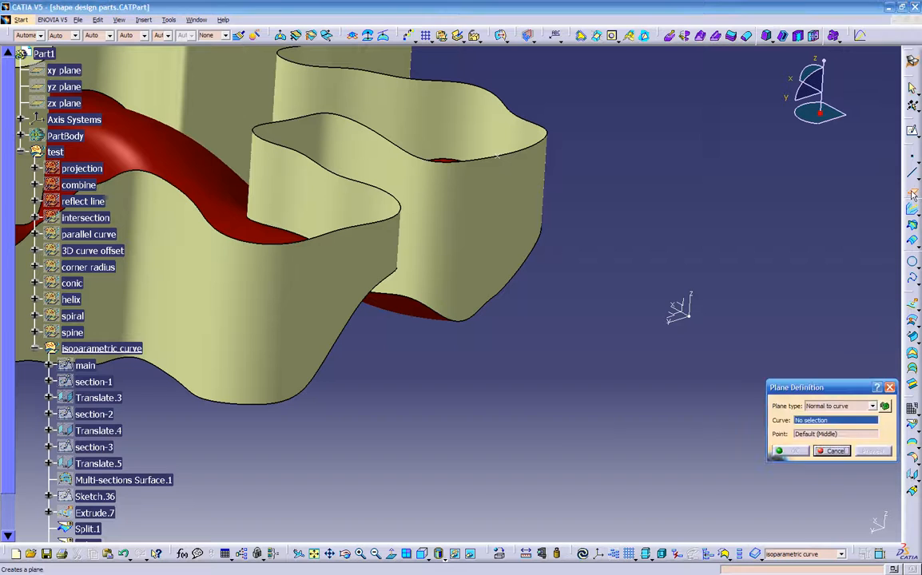
click(832, 406)
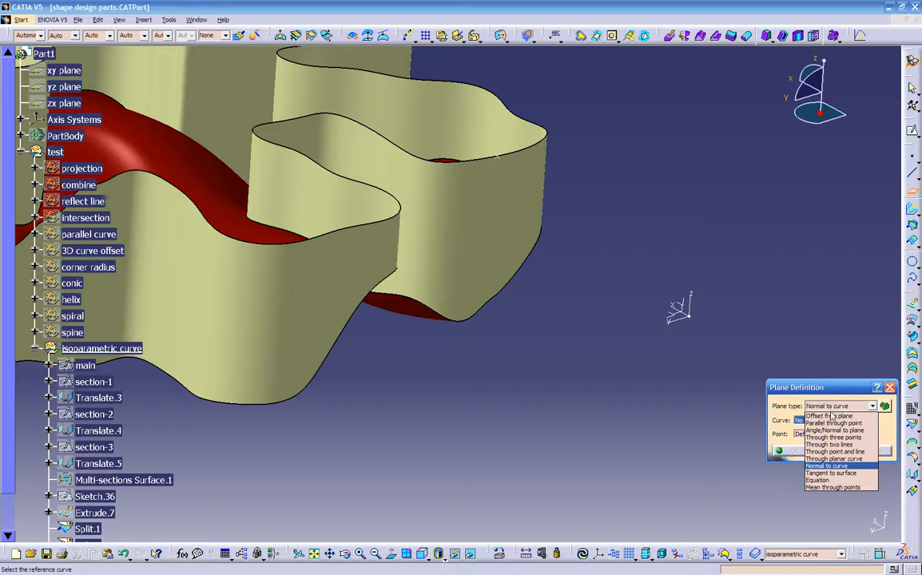
click(831, 423)
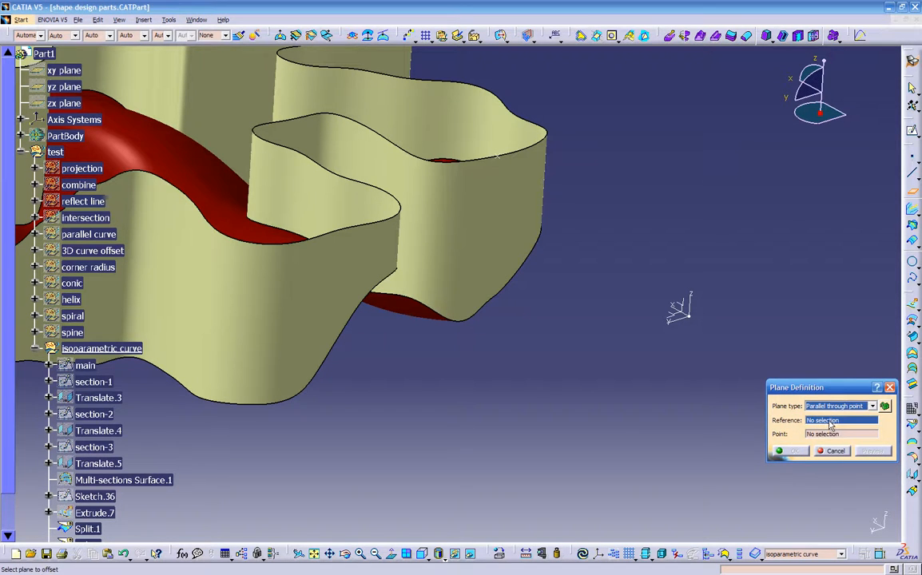
click(673, 315)
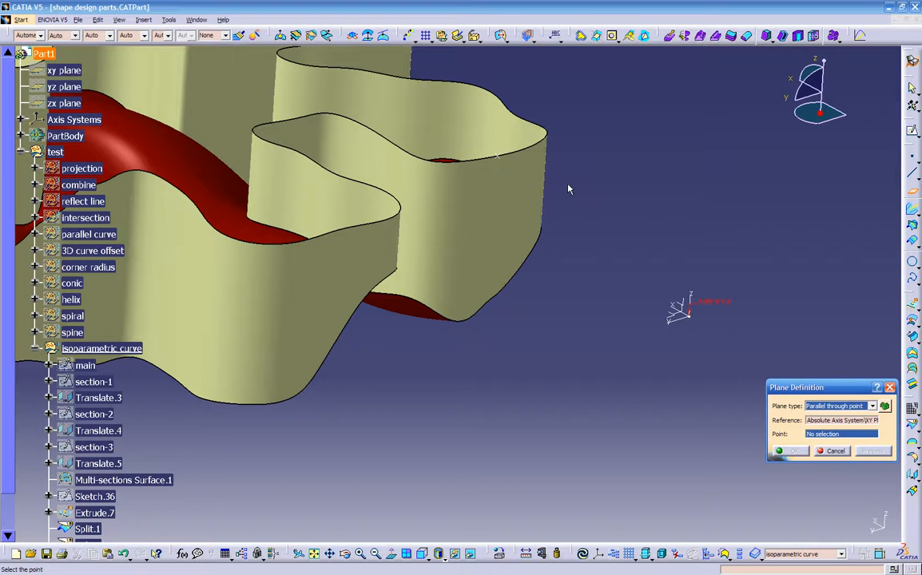
mouse_move(539, 194)
middle_down()
mouse_move(551, 264)
mouse_move(540, 286)
mouse_move(500, 243)
middle_up()
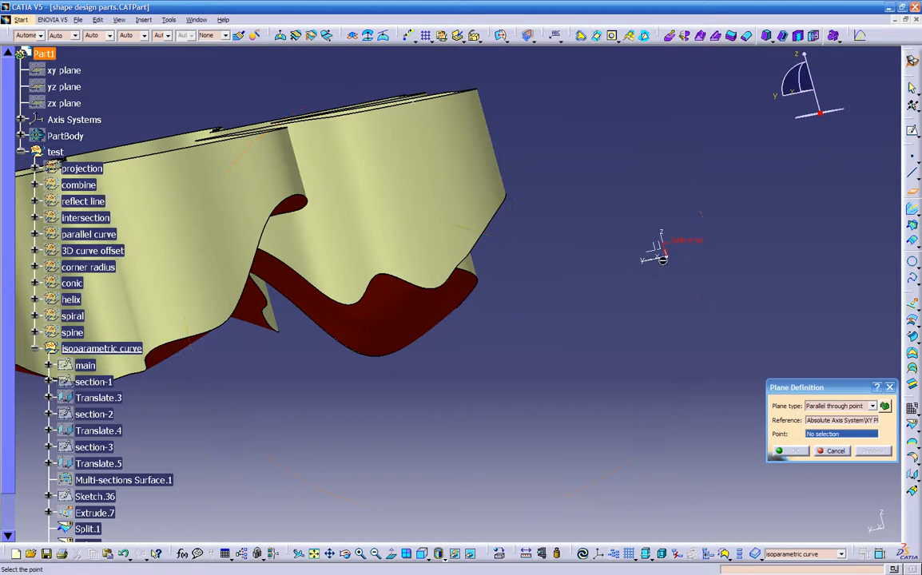
middle_drag(345, 167, 477, 136)
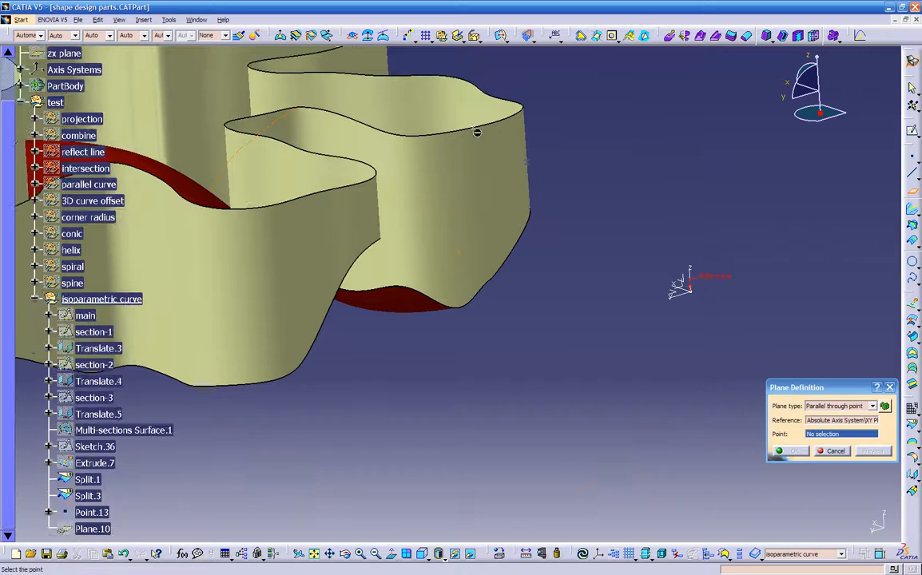
click(474, 128)
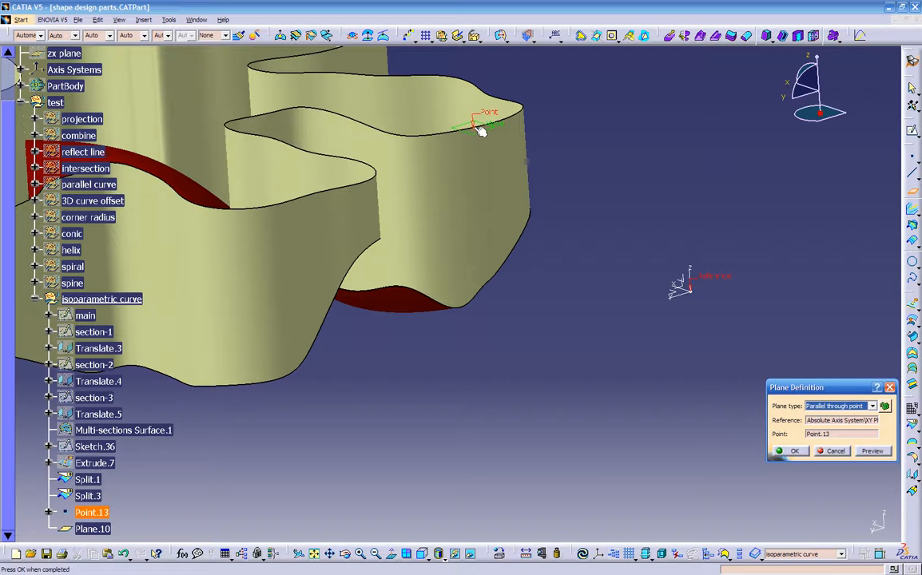
click(789, 451)
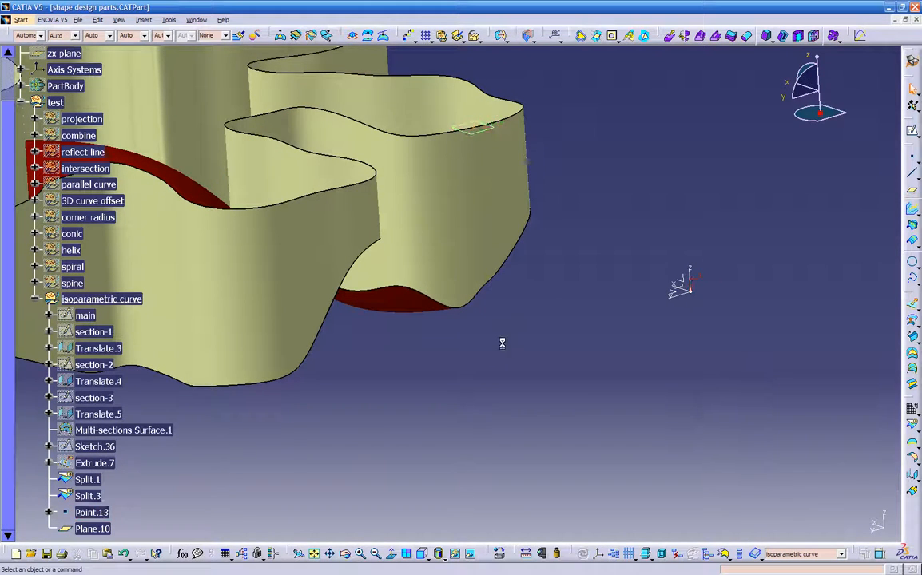
- Sketch a rectangle enclosing the entire wall outline on the plane at the wall's upper edge, and exit the sketch
middle_drag(511, 354, 520, 227)
click(505, 113)
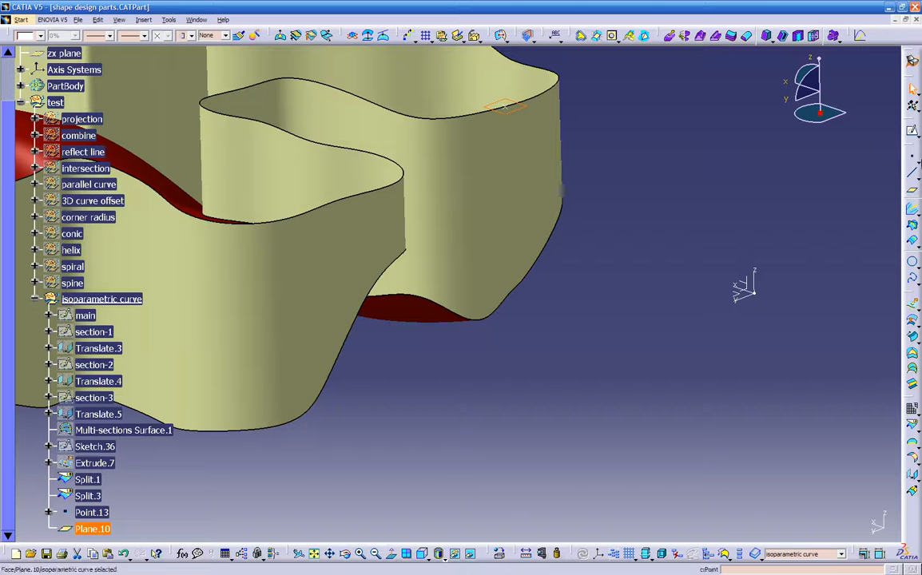
click(912, 131)
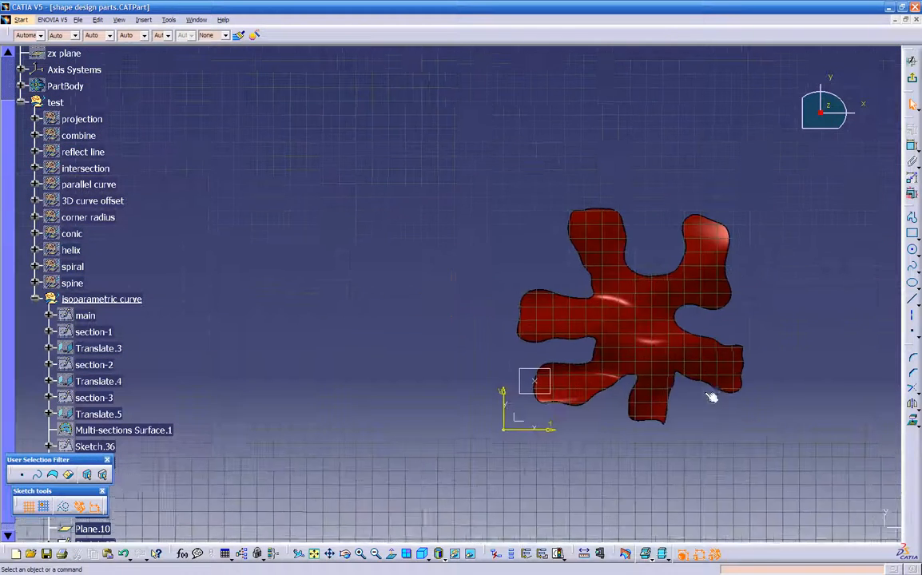
click(317, 140)
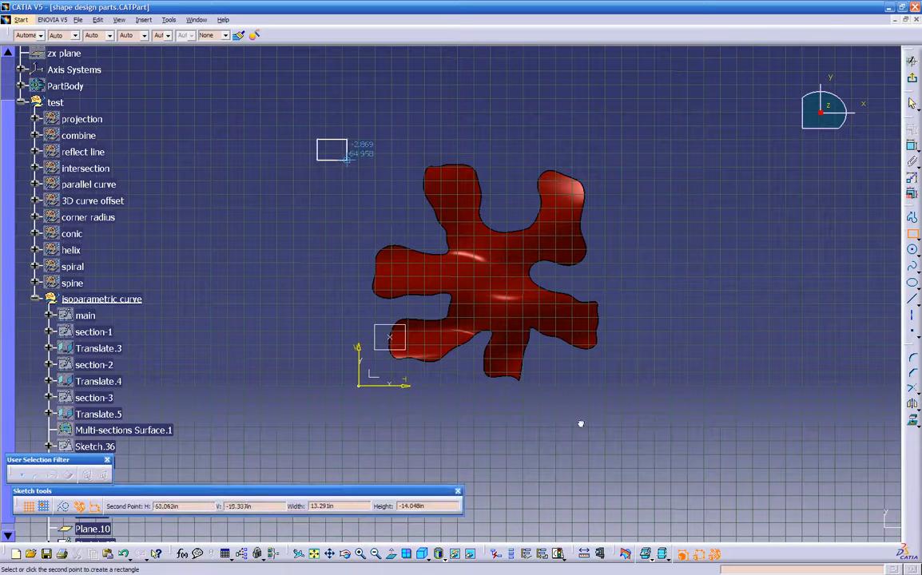
click(687, 458)
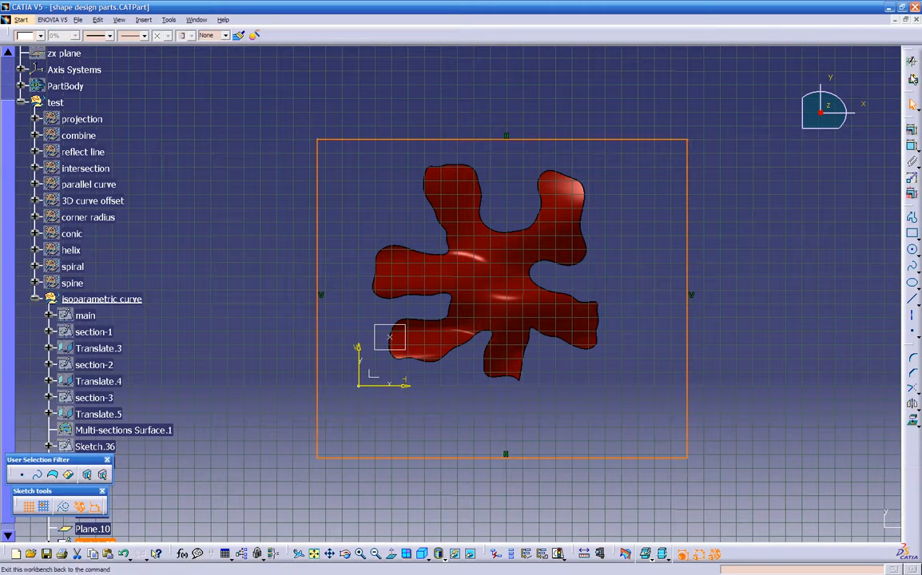
click(912, 78)
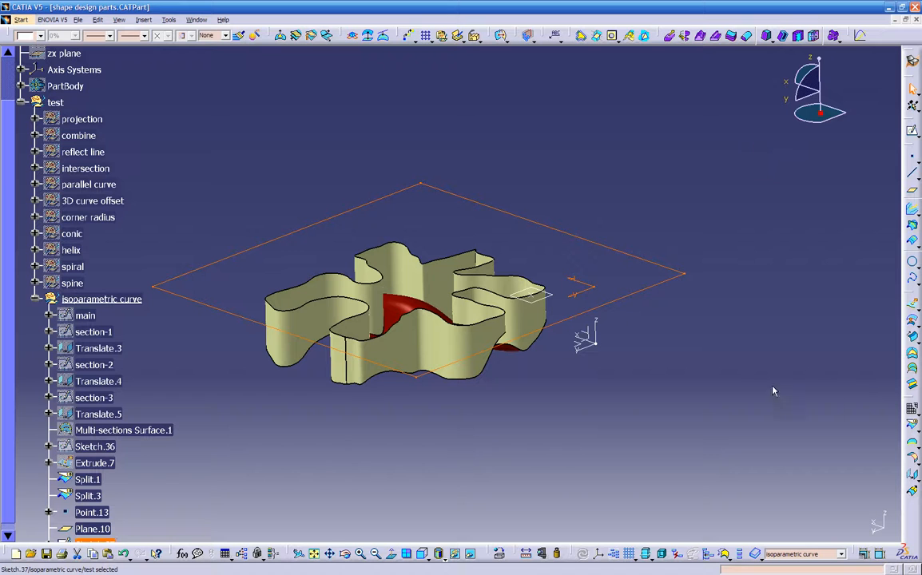
- Fill the rectangle sketch at the wall's upper edge with a surface
click(913, 356)
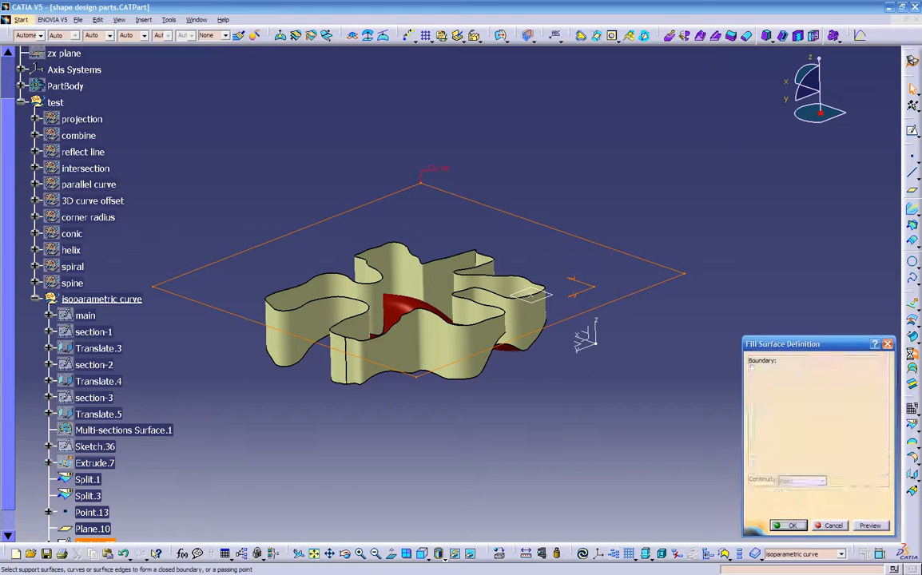
click(788, 525)
middle_drag(578, 422, 585, 400)
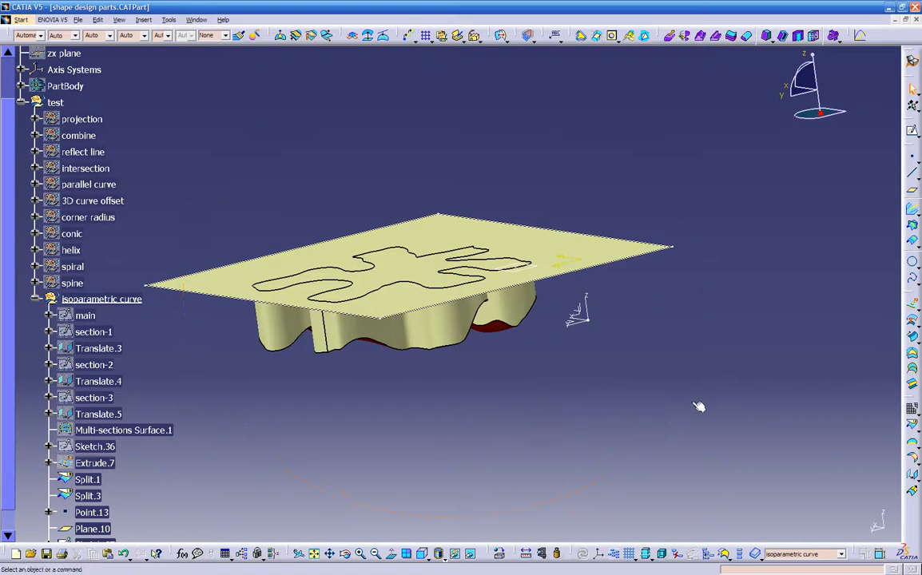
- Split the rectangular fill surface with the trimmed wall Split.3, keeping the part inside the wall outline
click(912, 423)
middle_drag(453, 320, 429, 349)
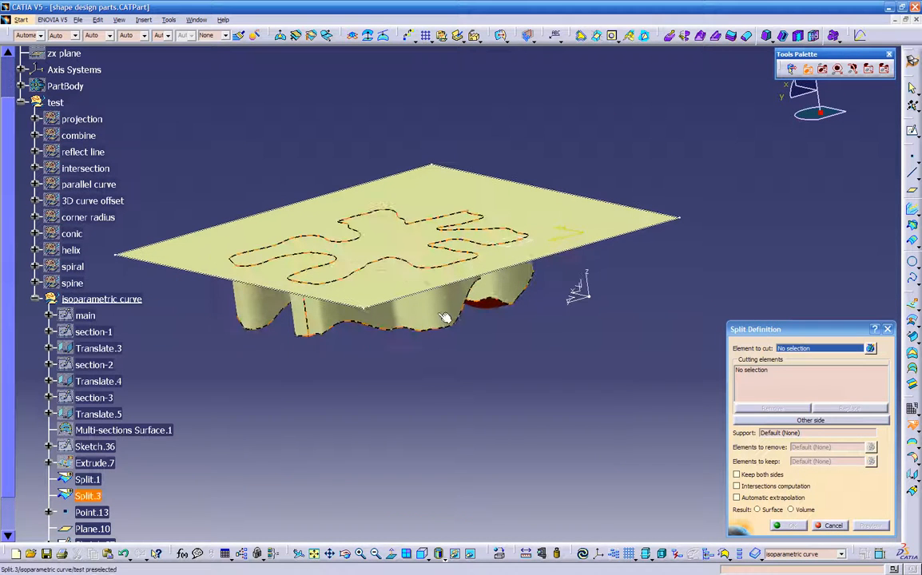
click(406, 242)
click(439, 312)
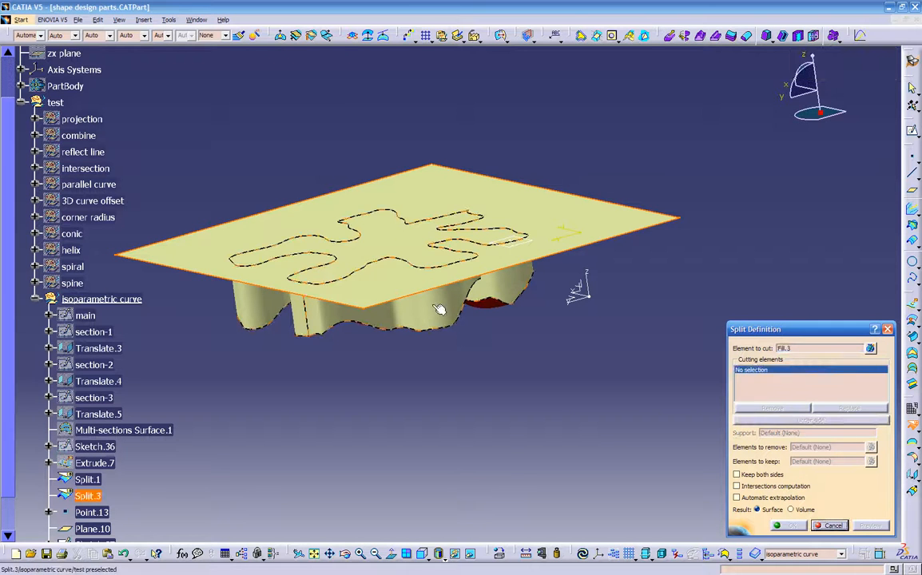
middle_drag(441, 312, 474, 361)
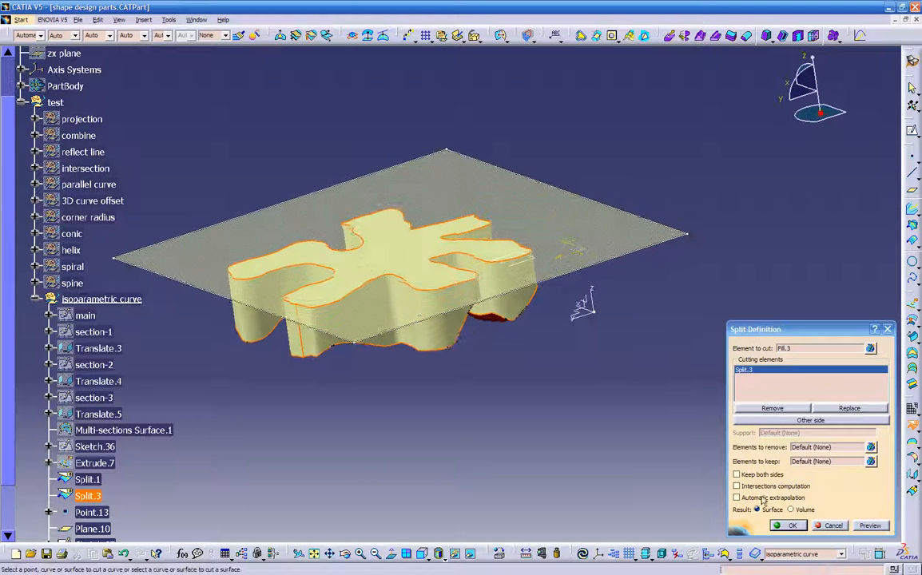
click(791, 525)
middle_drag(463, 408, 600, 286)
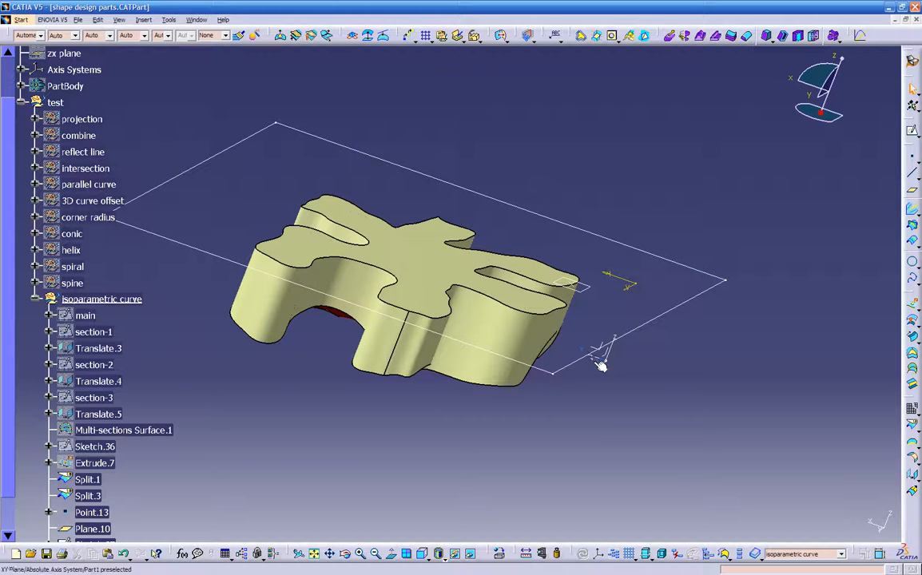
middle_drag(521, 292, 651, 313)
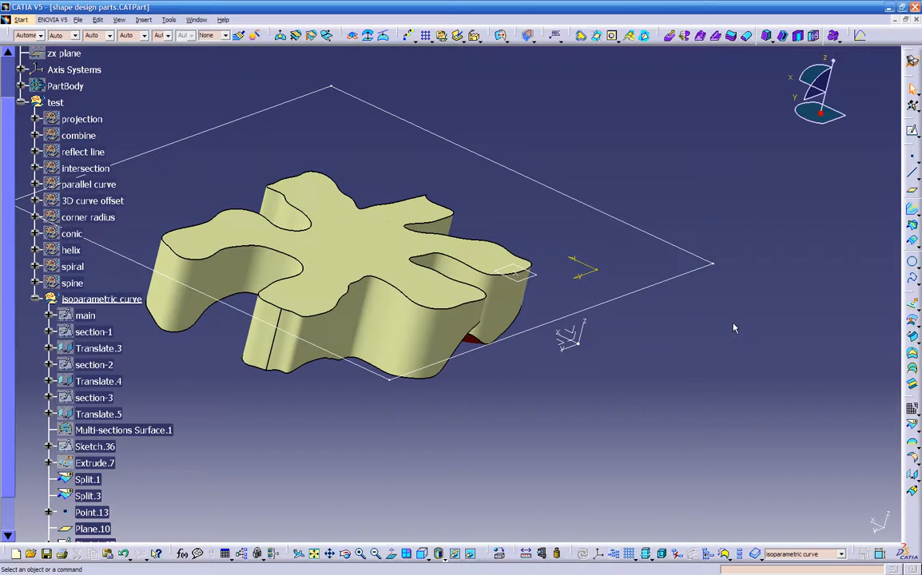
click(911, 192)
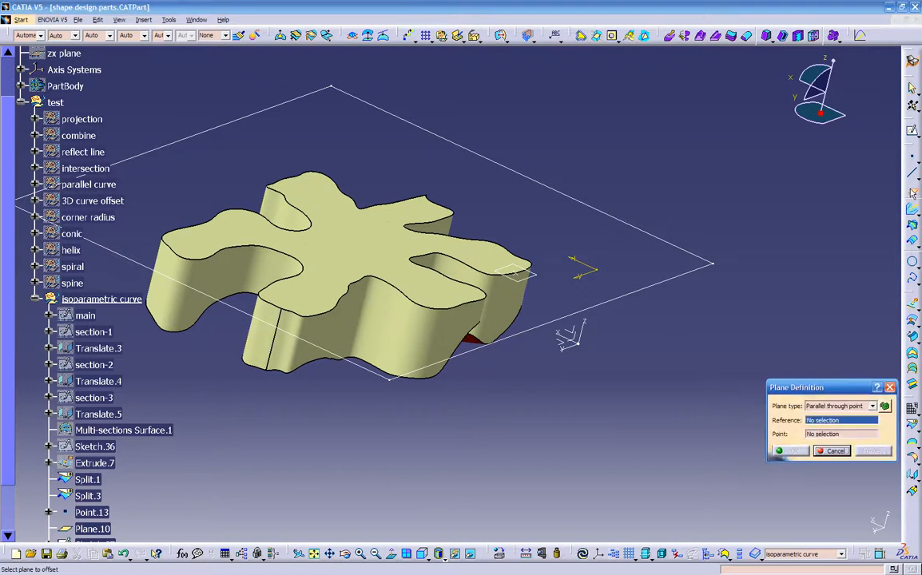
middle_drag(749, 402, 728, 327)
middle_drag(607, 355, 556, 308)
click(567, 303)
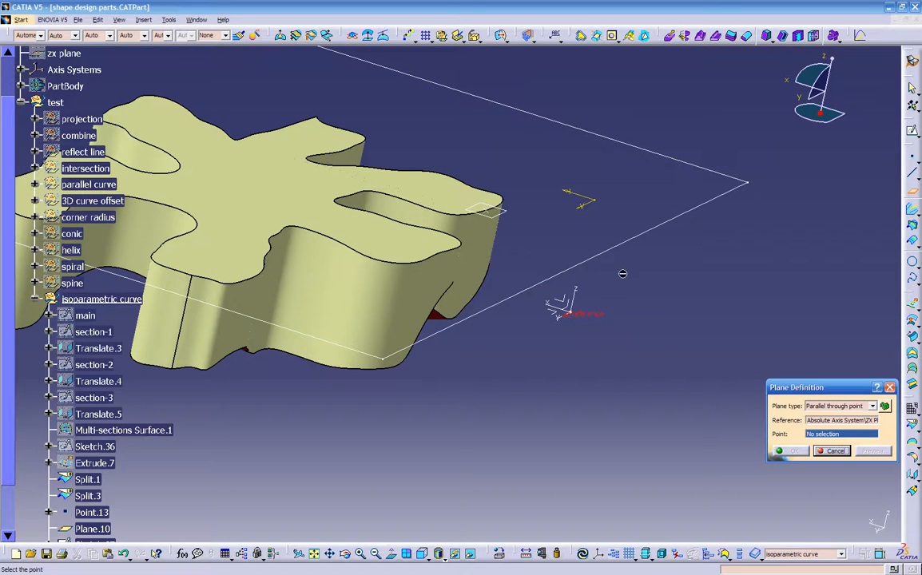
click(486, 212)
middle_drag(537, 237, 463, 230)
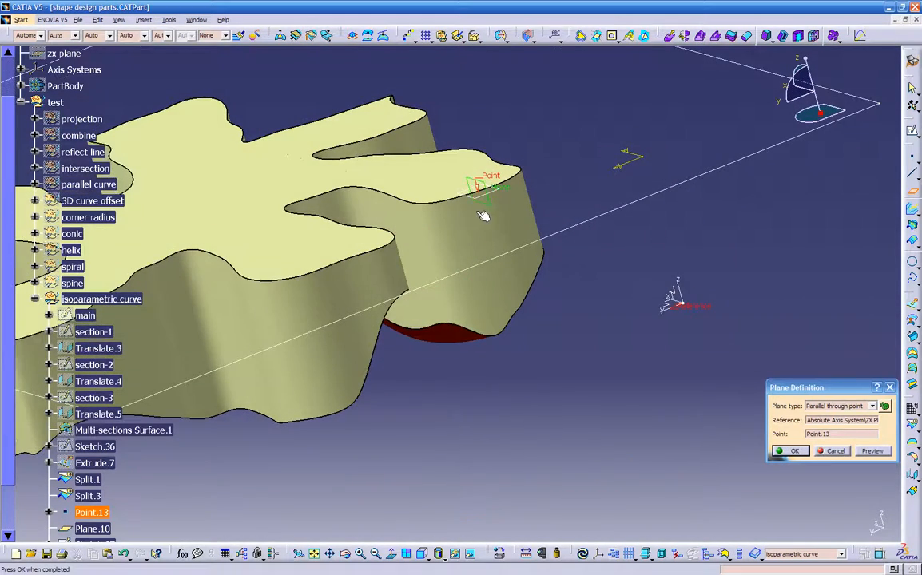
middle_drag(522, 223, 575, 319)
click(835, 451)
- Hide the rectangle sketch surrounding the wall
middle_drag(638, 403, 555, 282)
right_click(554, 284)
click(593, 319)
middle_drag(551, 335, 465, 335)
scroll(384, 332, down, 3)
click(437, 341)
click(398, 391)
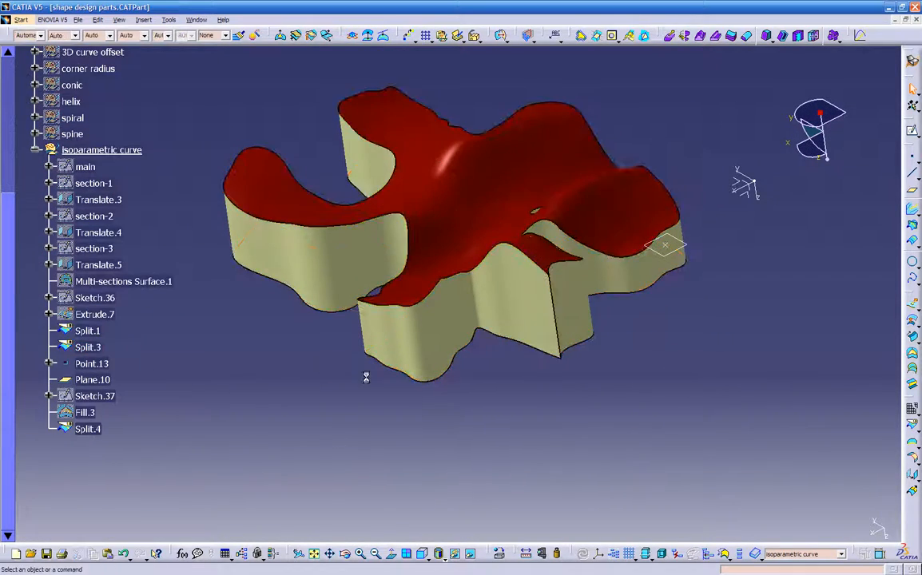
- Locate the trimmed wall Split.3 in the specification tree and colour it dark green
scroll(40, 134, up, 5)
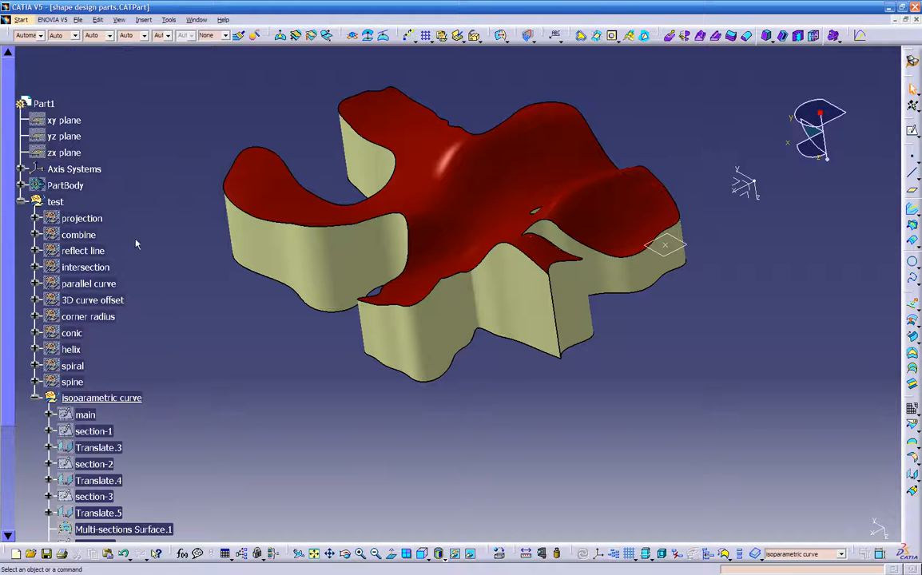
right_click(314, 270)
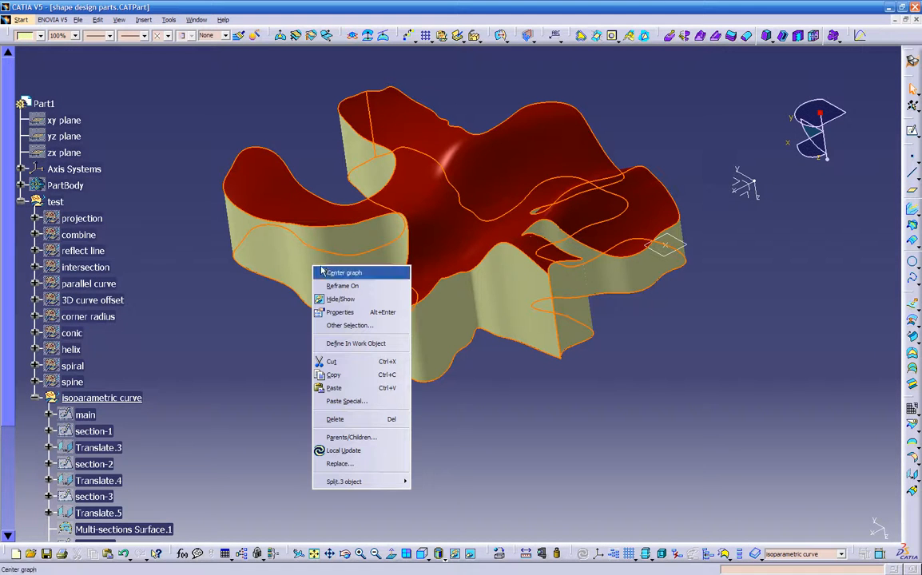
click(329, 272)
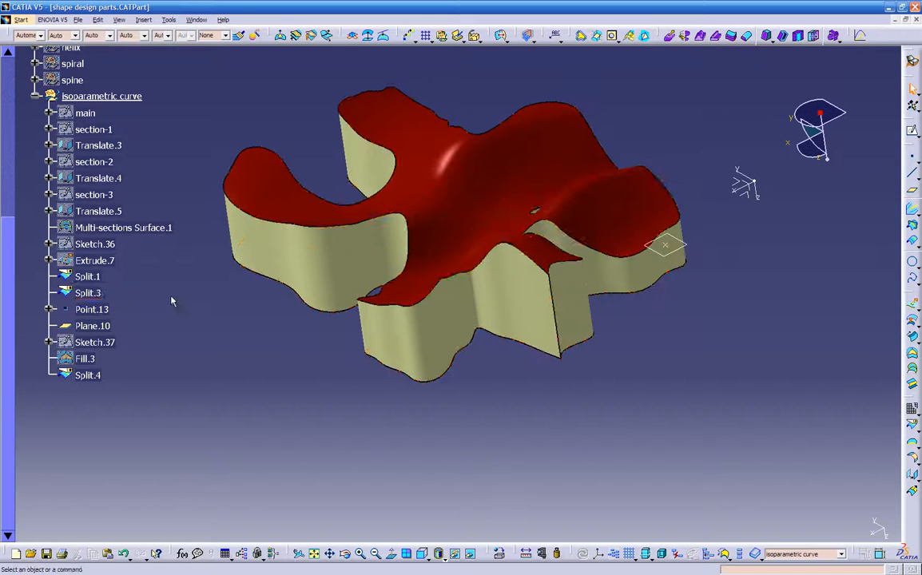
click(96, 293)
click(39, 36)
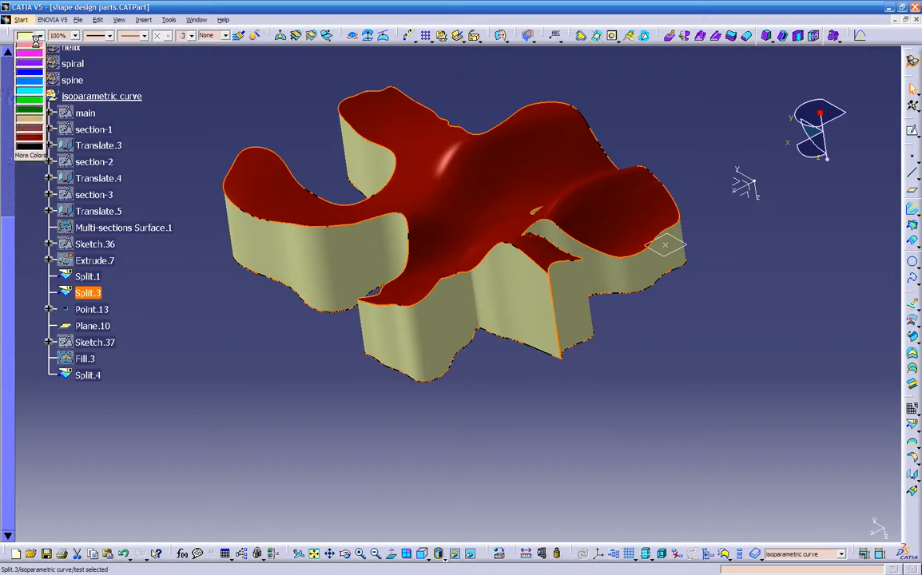
click(38, 171)
click(229, 288)
middle_drag(392, 430, 480, 126)
- Locate the flat cover surface Split.4 in the specification tree and colour it blue
scroll(296, 307, up, 7)
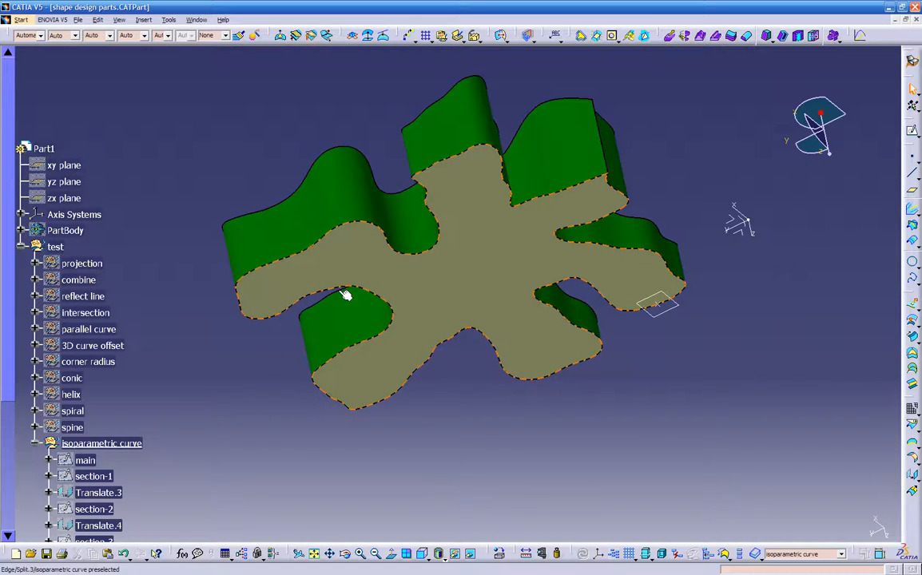
right_click(482, 252)
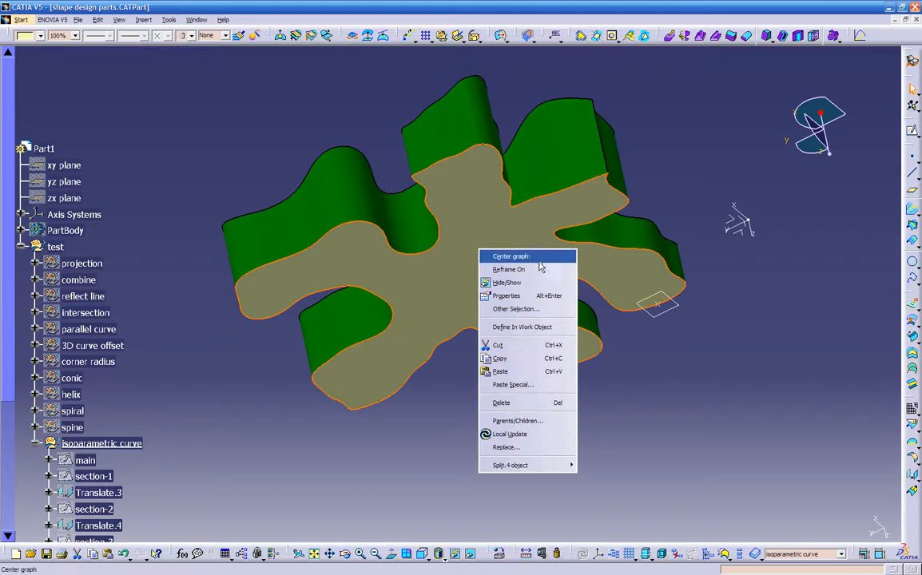
click(508, 270)
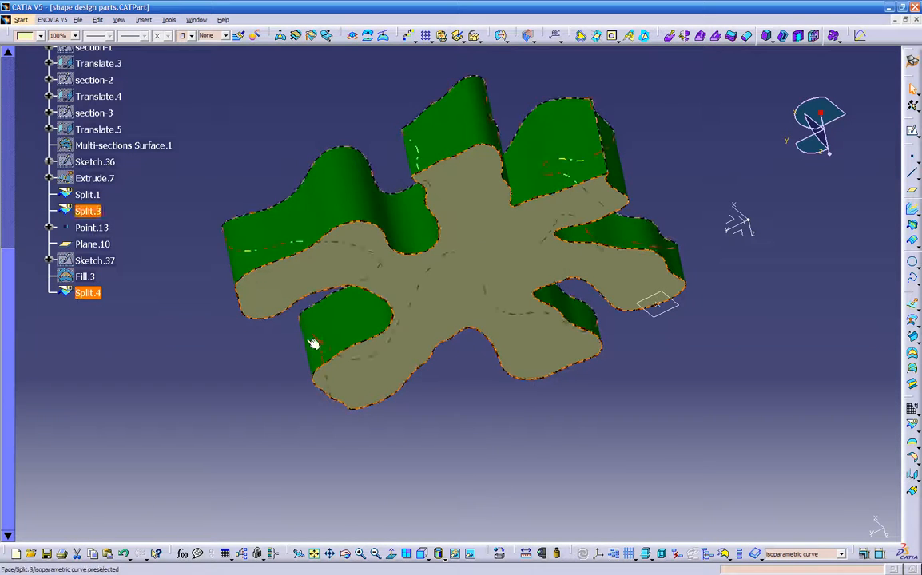
click(32, 36)
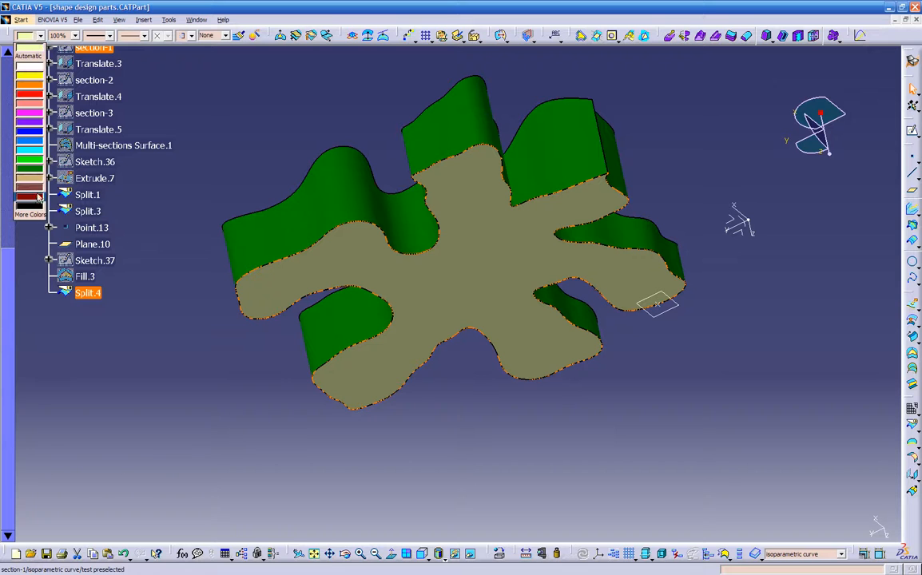
click(37, 136)
middle_drag(343, 296, 273, 383)
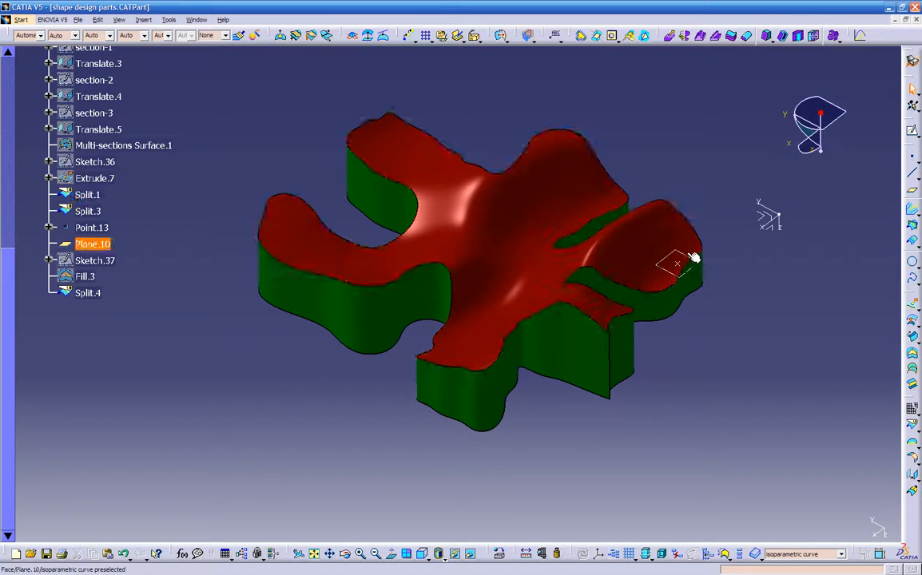
- Hide the point and the plane on the wall's flat edge
click(678, 265)
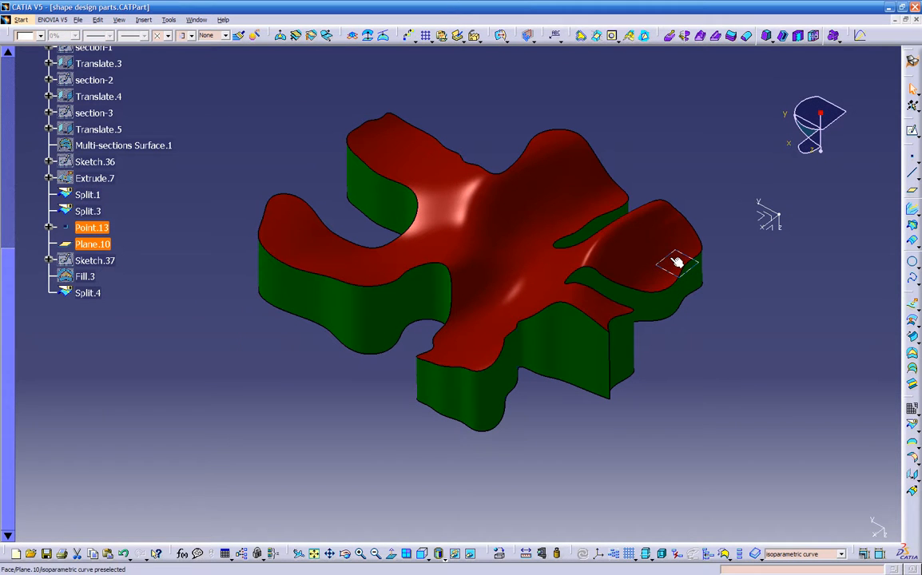
right_click(670, 256)
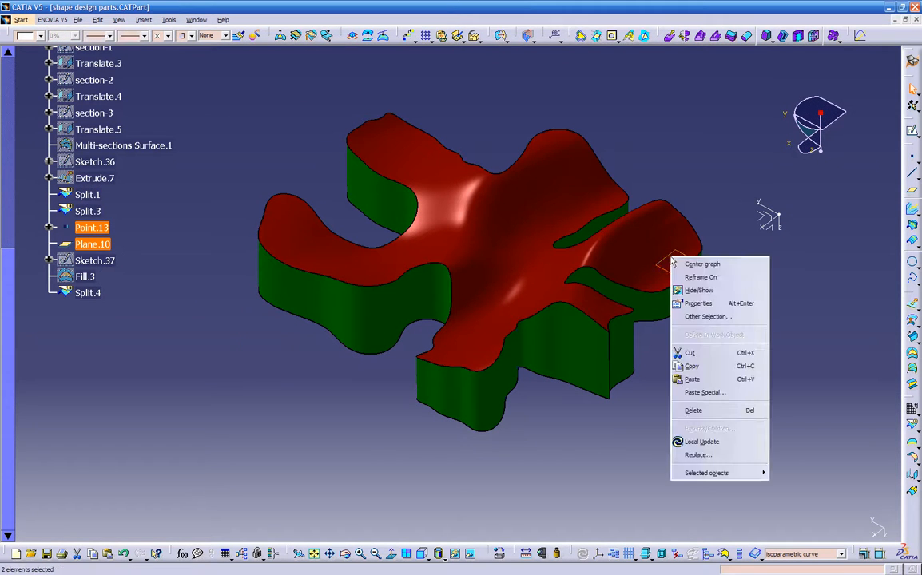
click(701, 291)
middle_drag(324, 377, 436, 242)
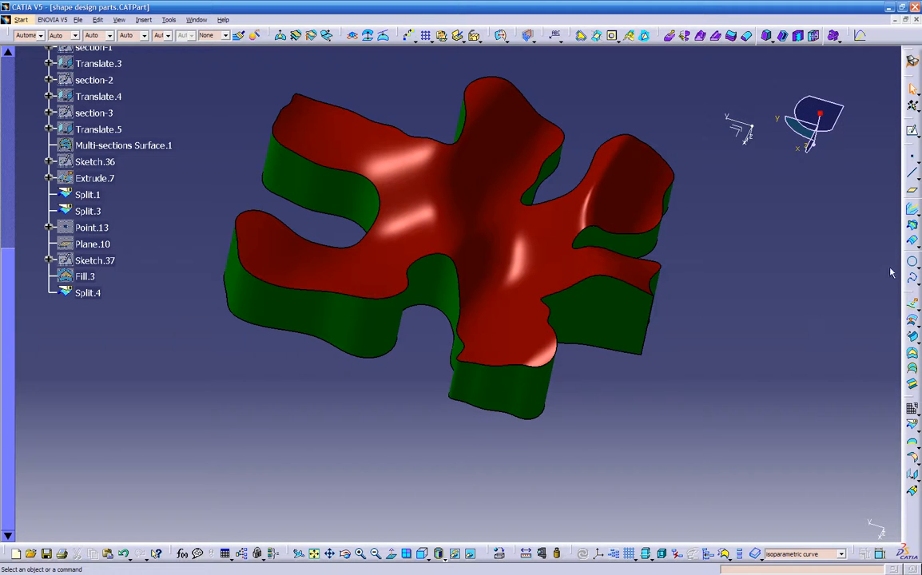
- Create an isoparametric curve on the red surface Split.1 through a point near its centre, running lengthwise across the surface
click(914, 295)
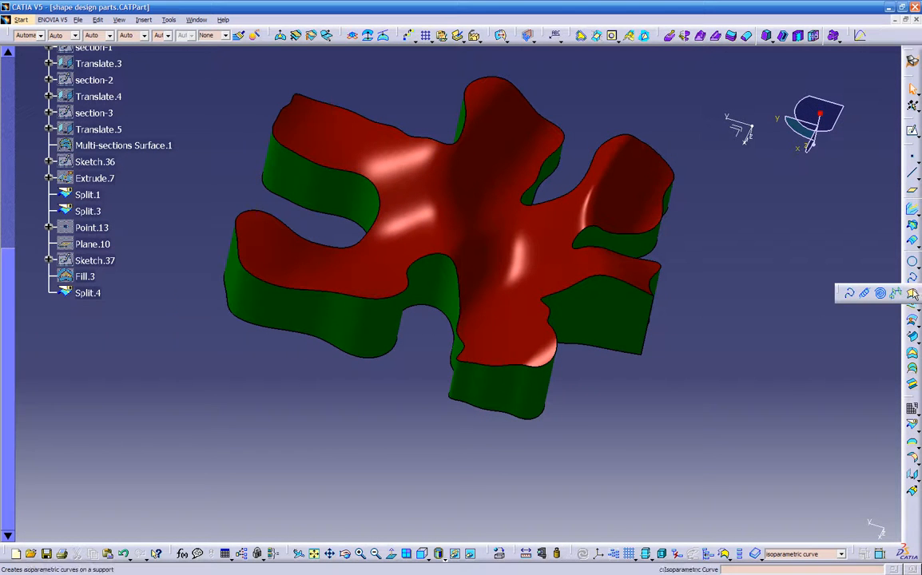
click(913, 295)
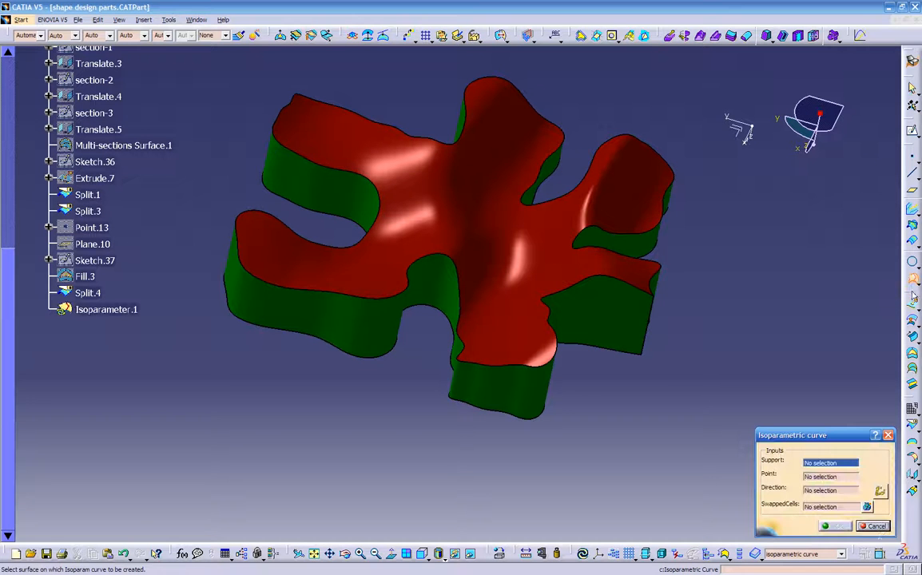
click(466, 208)
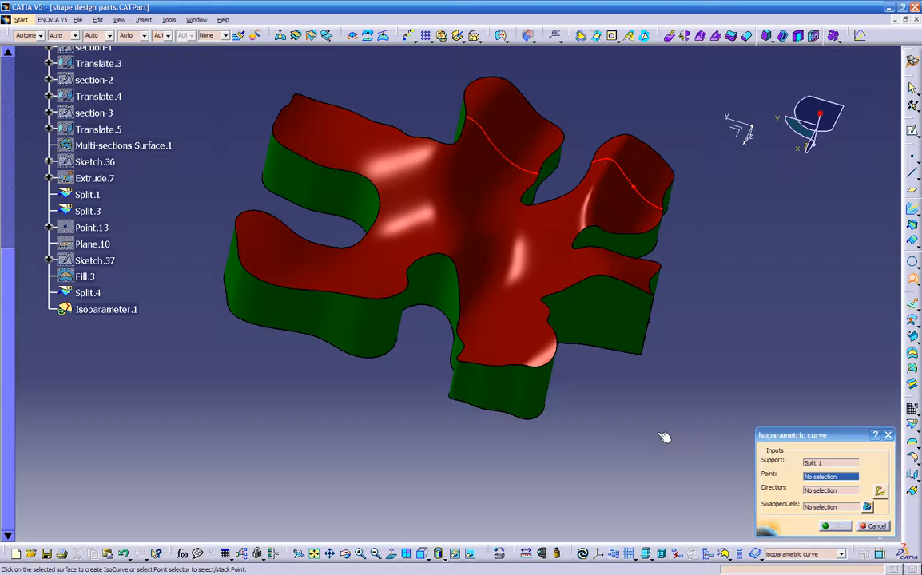
drag(762, 438, 763, 432)
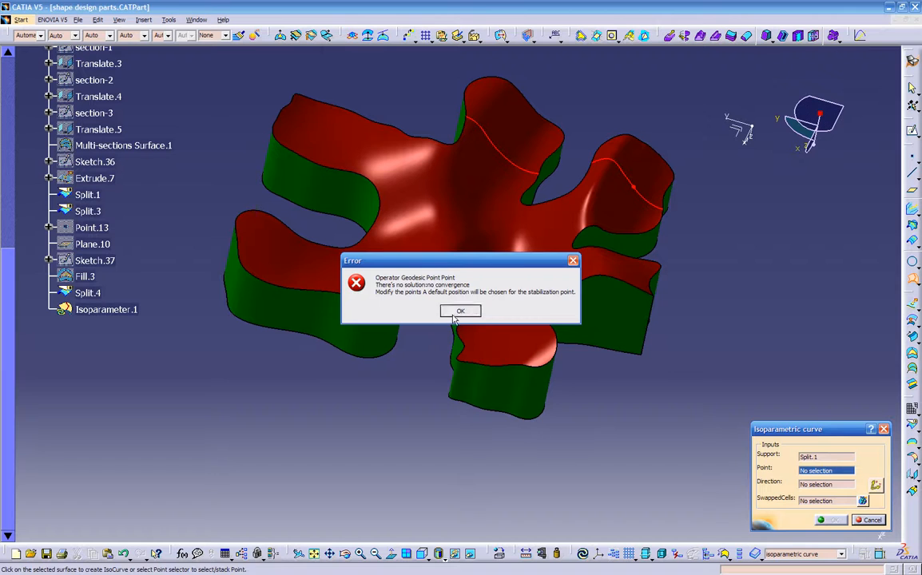
click(454, 313)
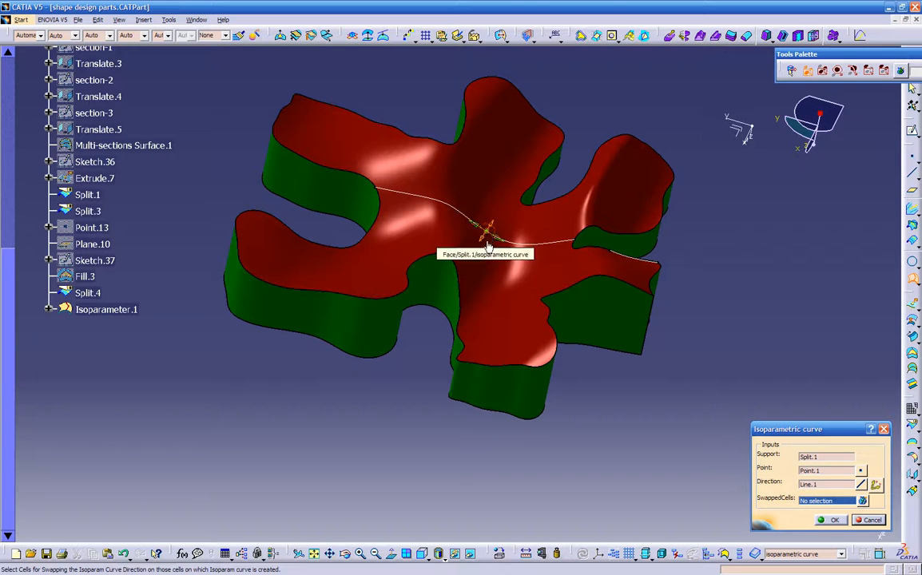
drag(484, 235, 482, 267)
middle_drag(481, 267, 487, 294)
click(830, 520)
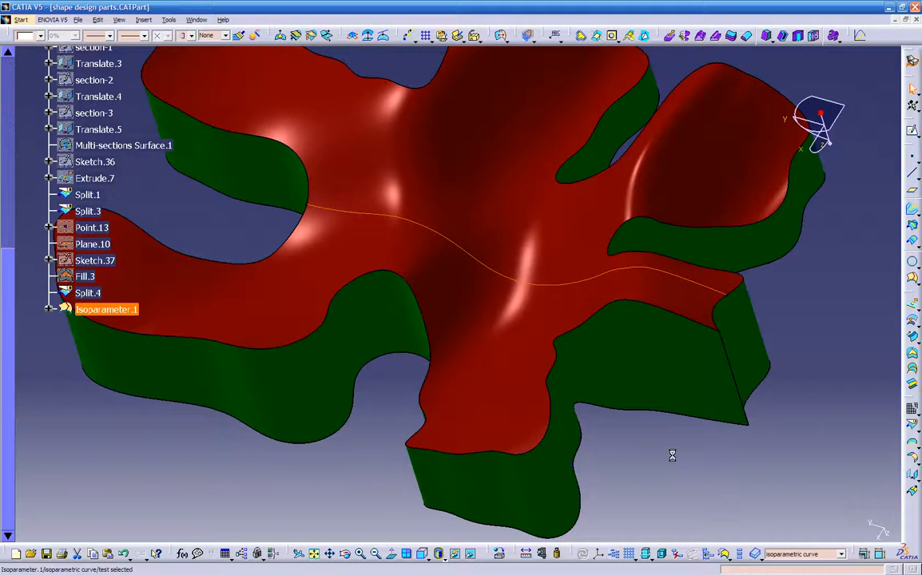
- Examine the isoparametric curve's course on the red surface, including from the standard top view and straight onto the red side
middle_drag(381, 405, 403, 298)
middle_drag(402, 310, 405, 356)
click(528, 418)
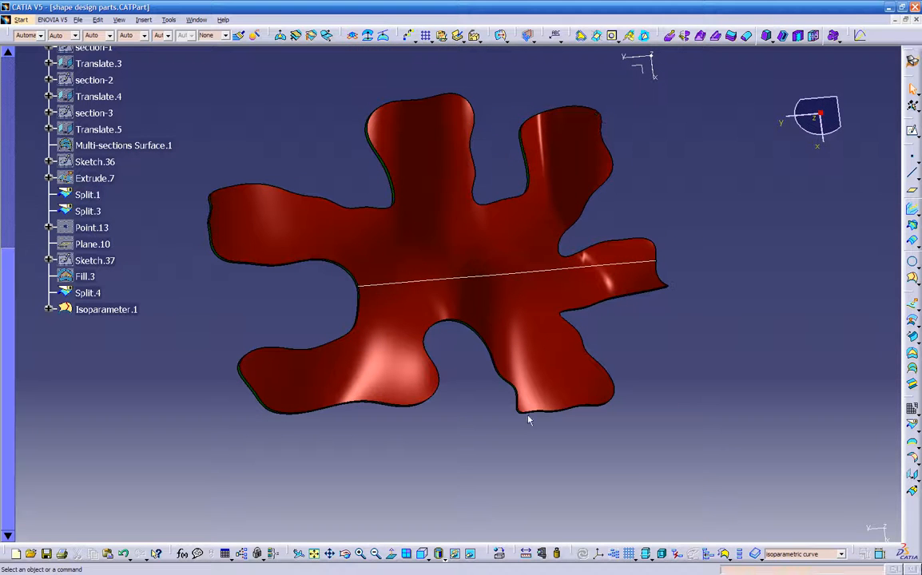
click(424, 559)
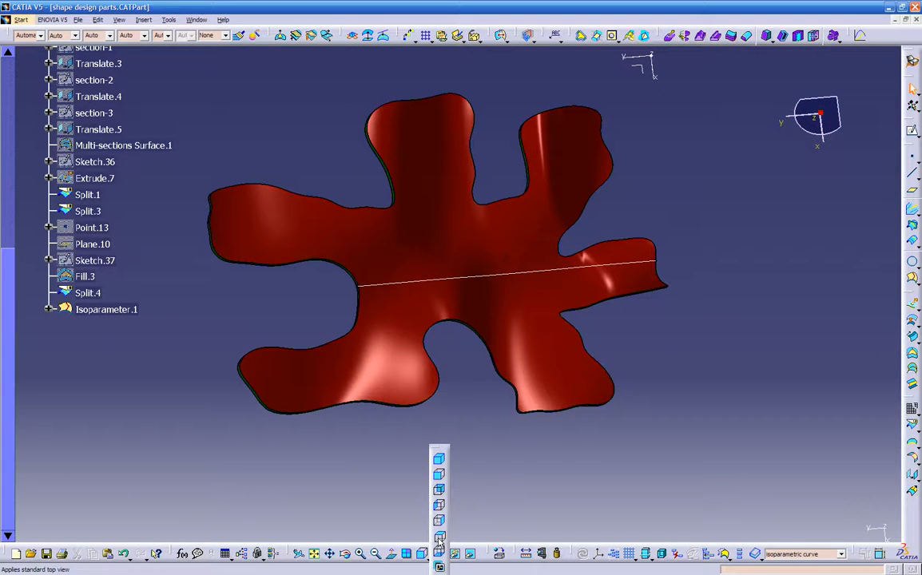
click(438, 539)
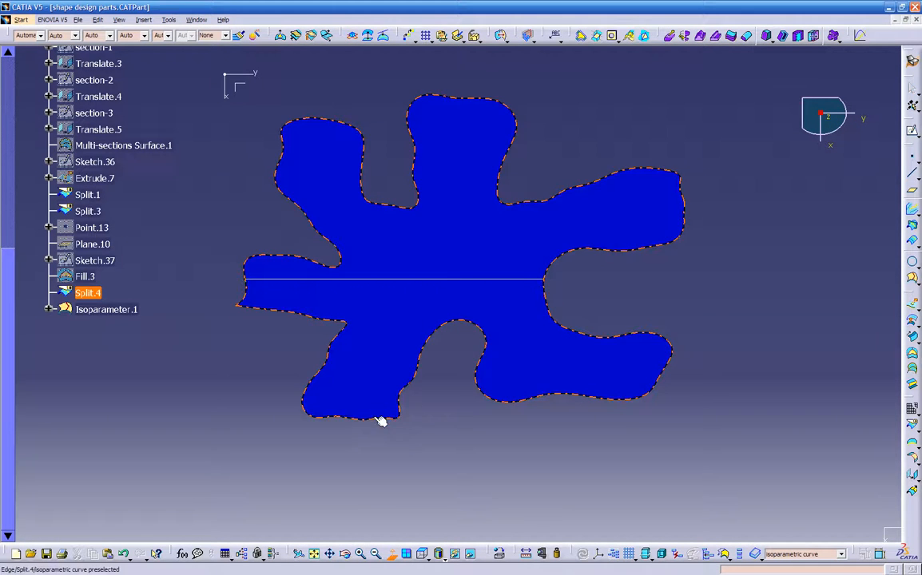
middle_drag(290, 307, 734, 214)
click(695, 118)
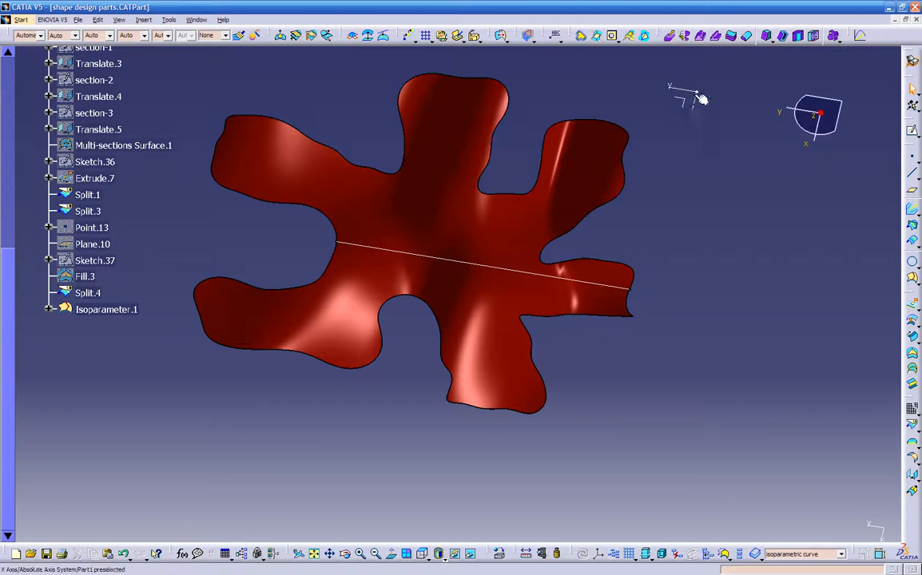
middle_drag(504, 366, 550, 385)
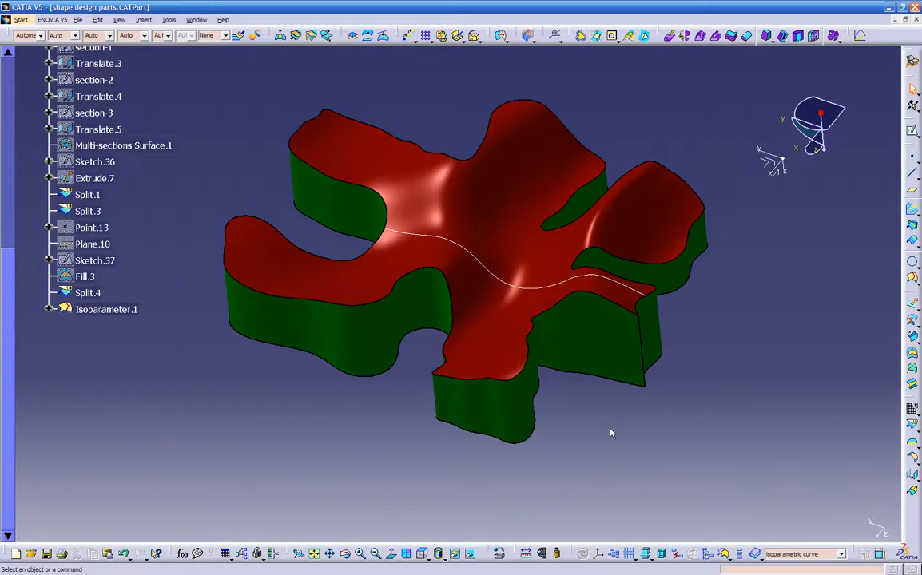
- Create a second lengthwise isoparametric curve on the red surface Split.1, shifting its point away from the first curve towards the far lobe
click(912, 280)
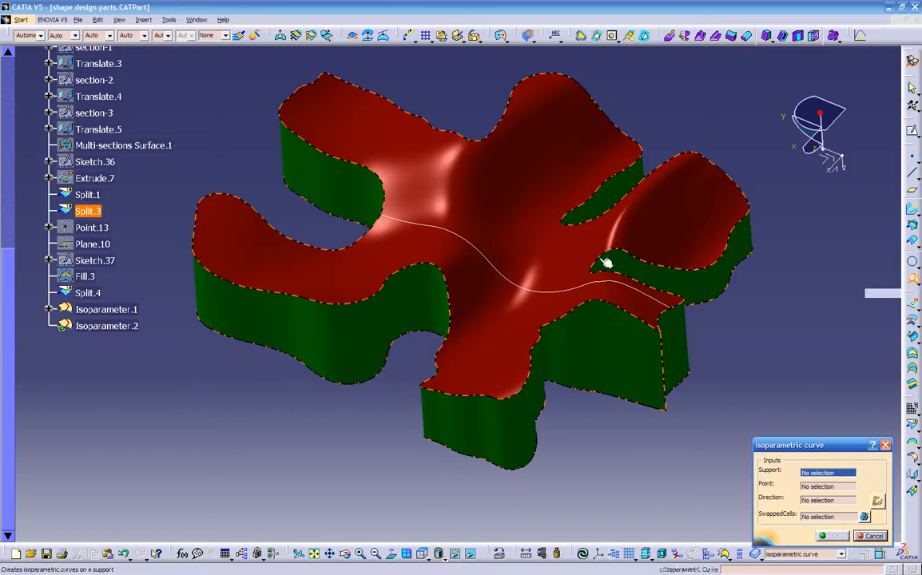
click(519, 218)
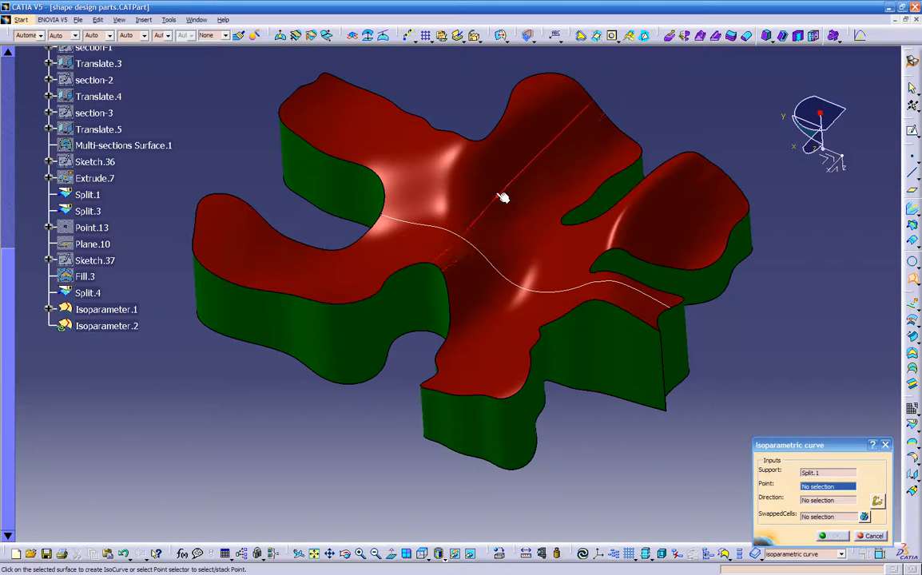
click(493, 190)
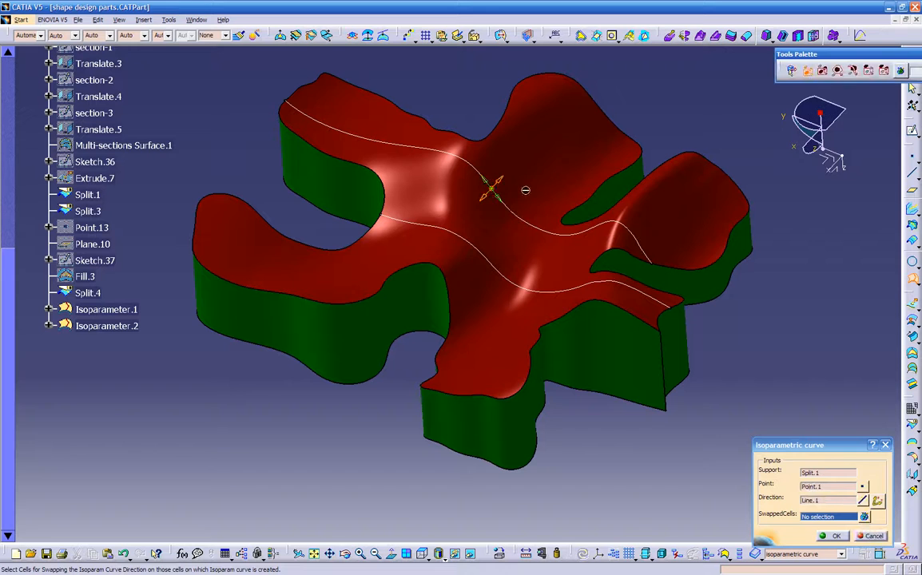
drag(499, 180, 522, 160)
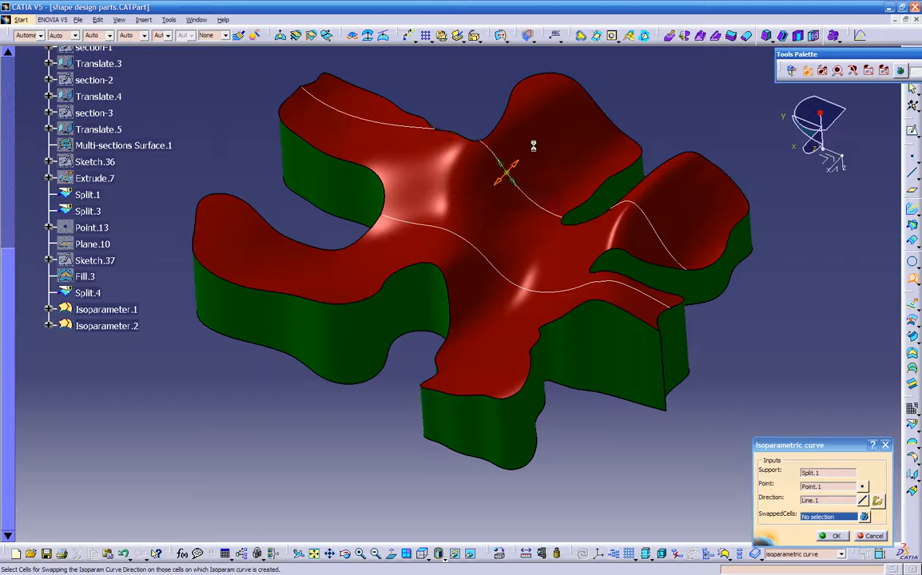
drag(515, 165, 542, 140)
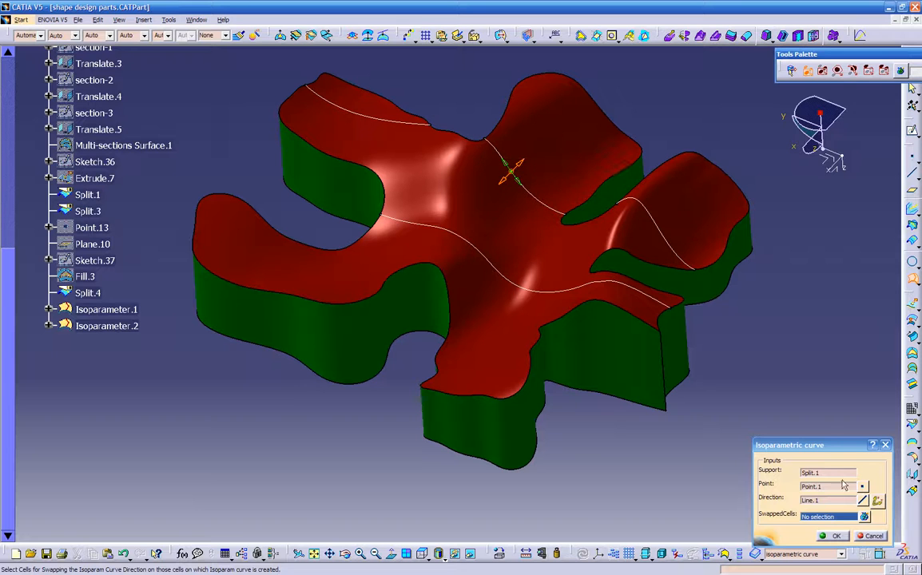
click(835, 535)
- Create an isoparametric curve on Split.1 running crosswise over both existing curves, with its point moved close to the first curve
middle_drag(599, 421, 549, 211)
click(913, 280)
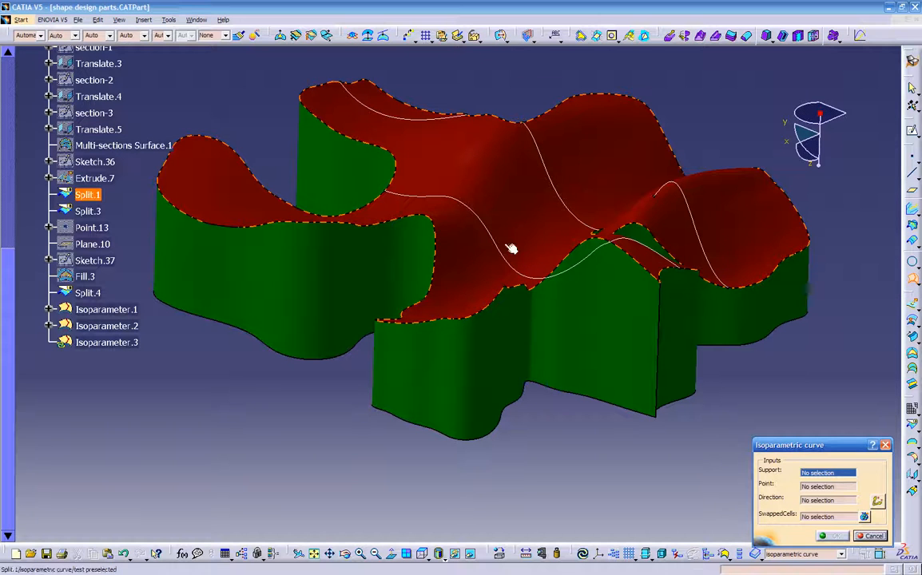
click(496, 209)
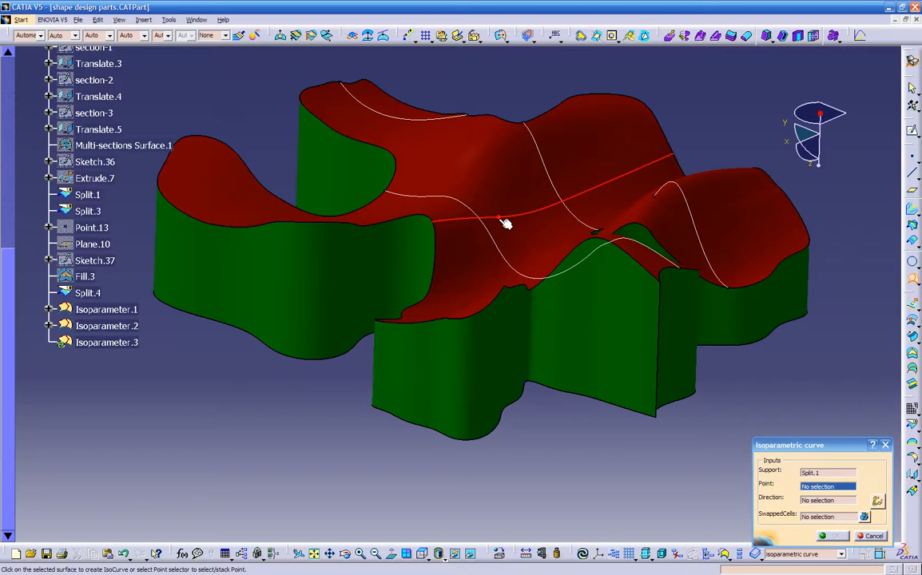
click(498, 215)
middle_drag(481, 226, 515, 282)
click(547, 183)
drag(584, 245, 593, 268)
drag(575, 212, 512, 116)
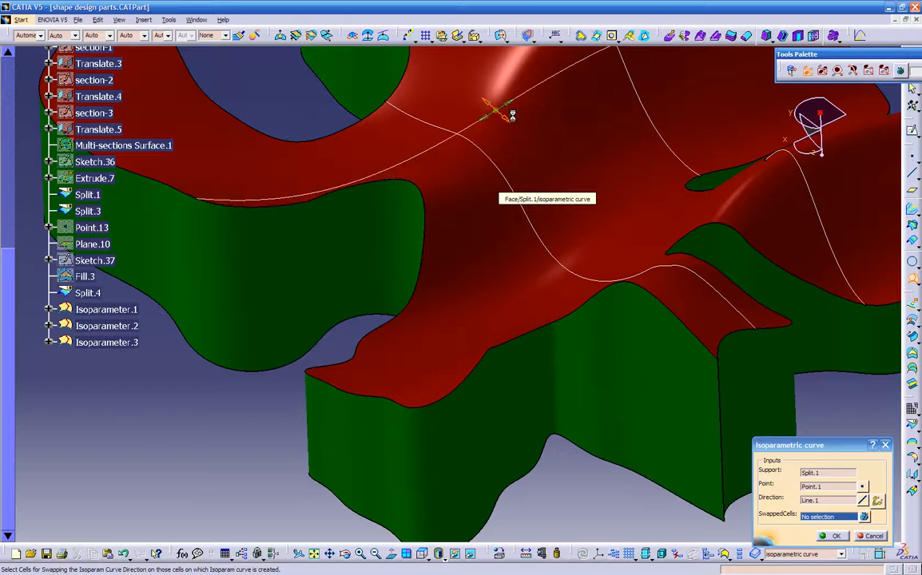
middle_drag(558, 223, 637, 426)
click(830, 535)
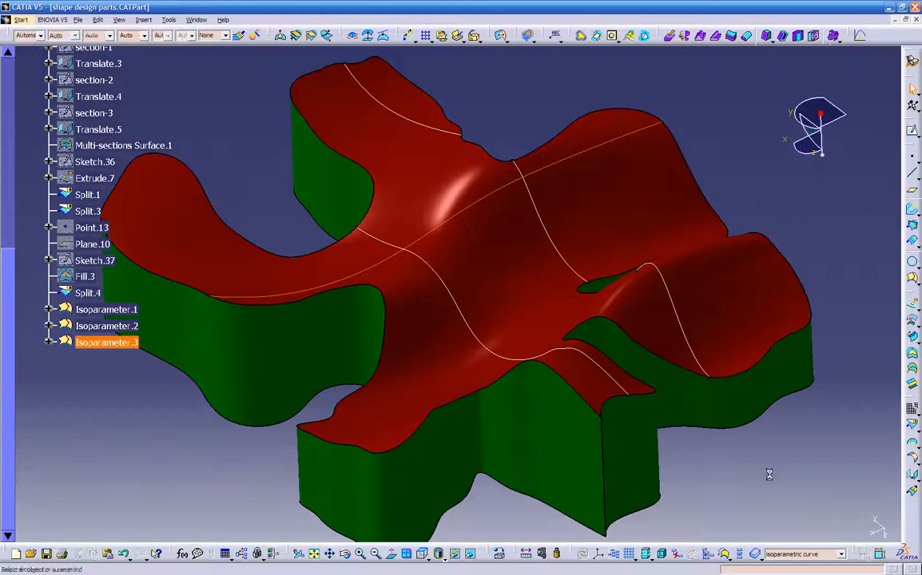
click(525, 380)
middle_drag(525, 380, 513, 452)
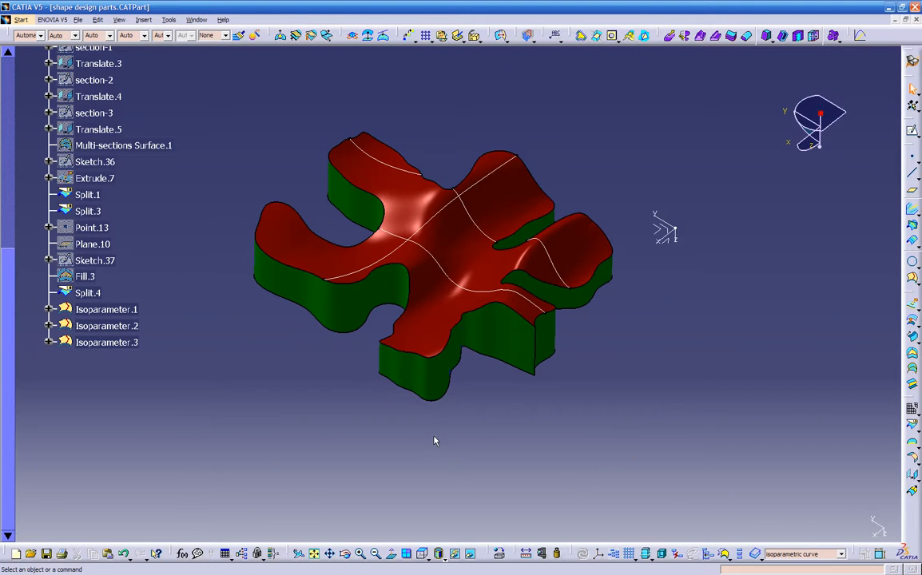
- Inspect the hidden construction geometry in the no-show space, return to the visible geometry, and collapse the isoparametric curve set in the tree
scroll(220, 407, up, 3)
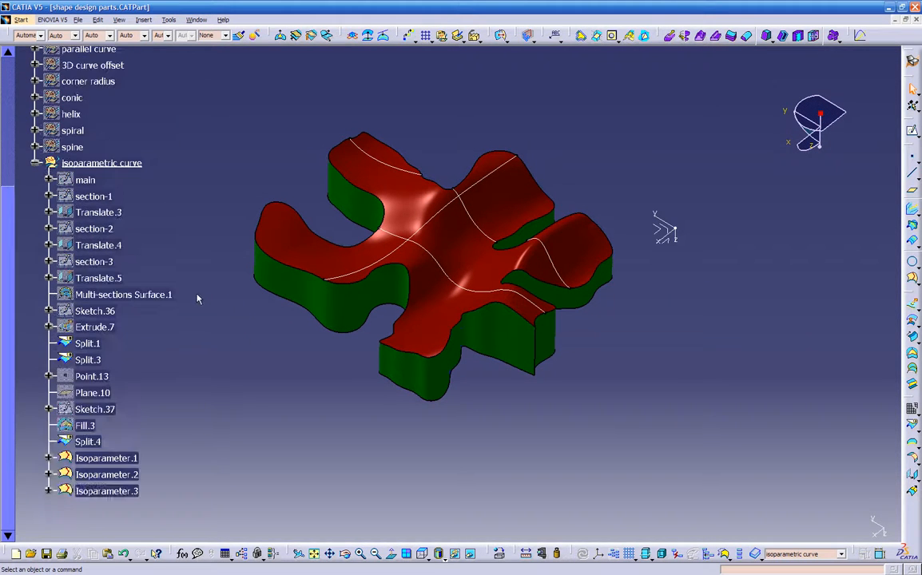
scroll(307, 397, up, 1)
middle_drag(339, 404, 652, 216)
scroll(432, 473, up, 1)
click(470, 553)
mouse_move(559, 219)
middle_down()
mouse_move(442, 460)
mouse_move(410, 232)
mouse_move(446, 366)
mouse_move(513, 530)
middle_up()
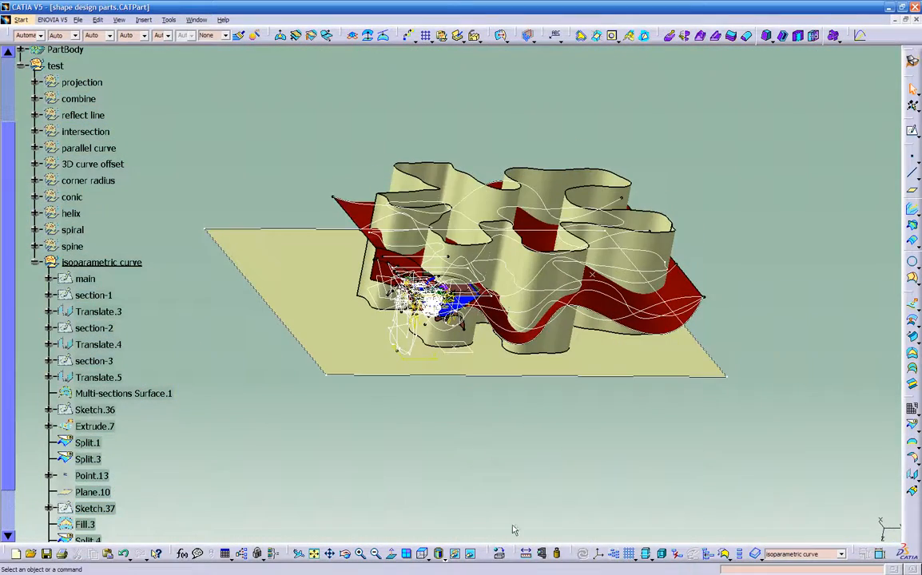
click(471, 553)
middle_drag(449, 494, 379, 379)
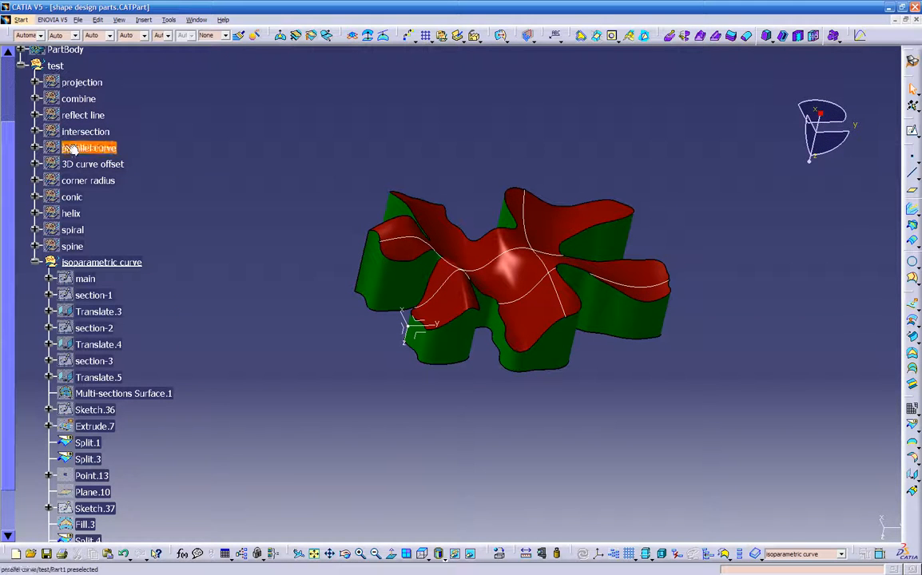
click(35, 262)
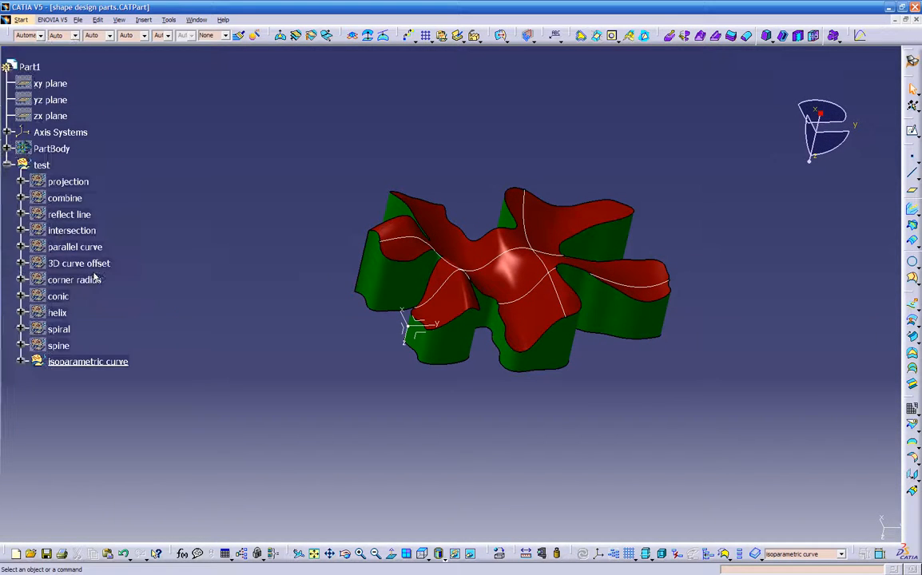